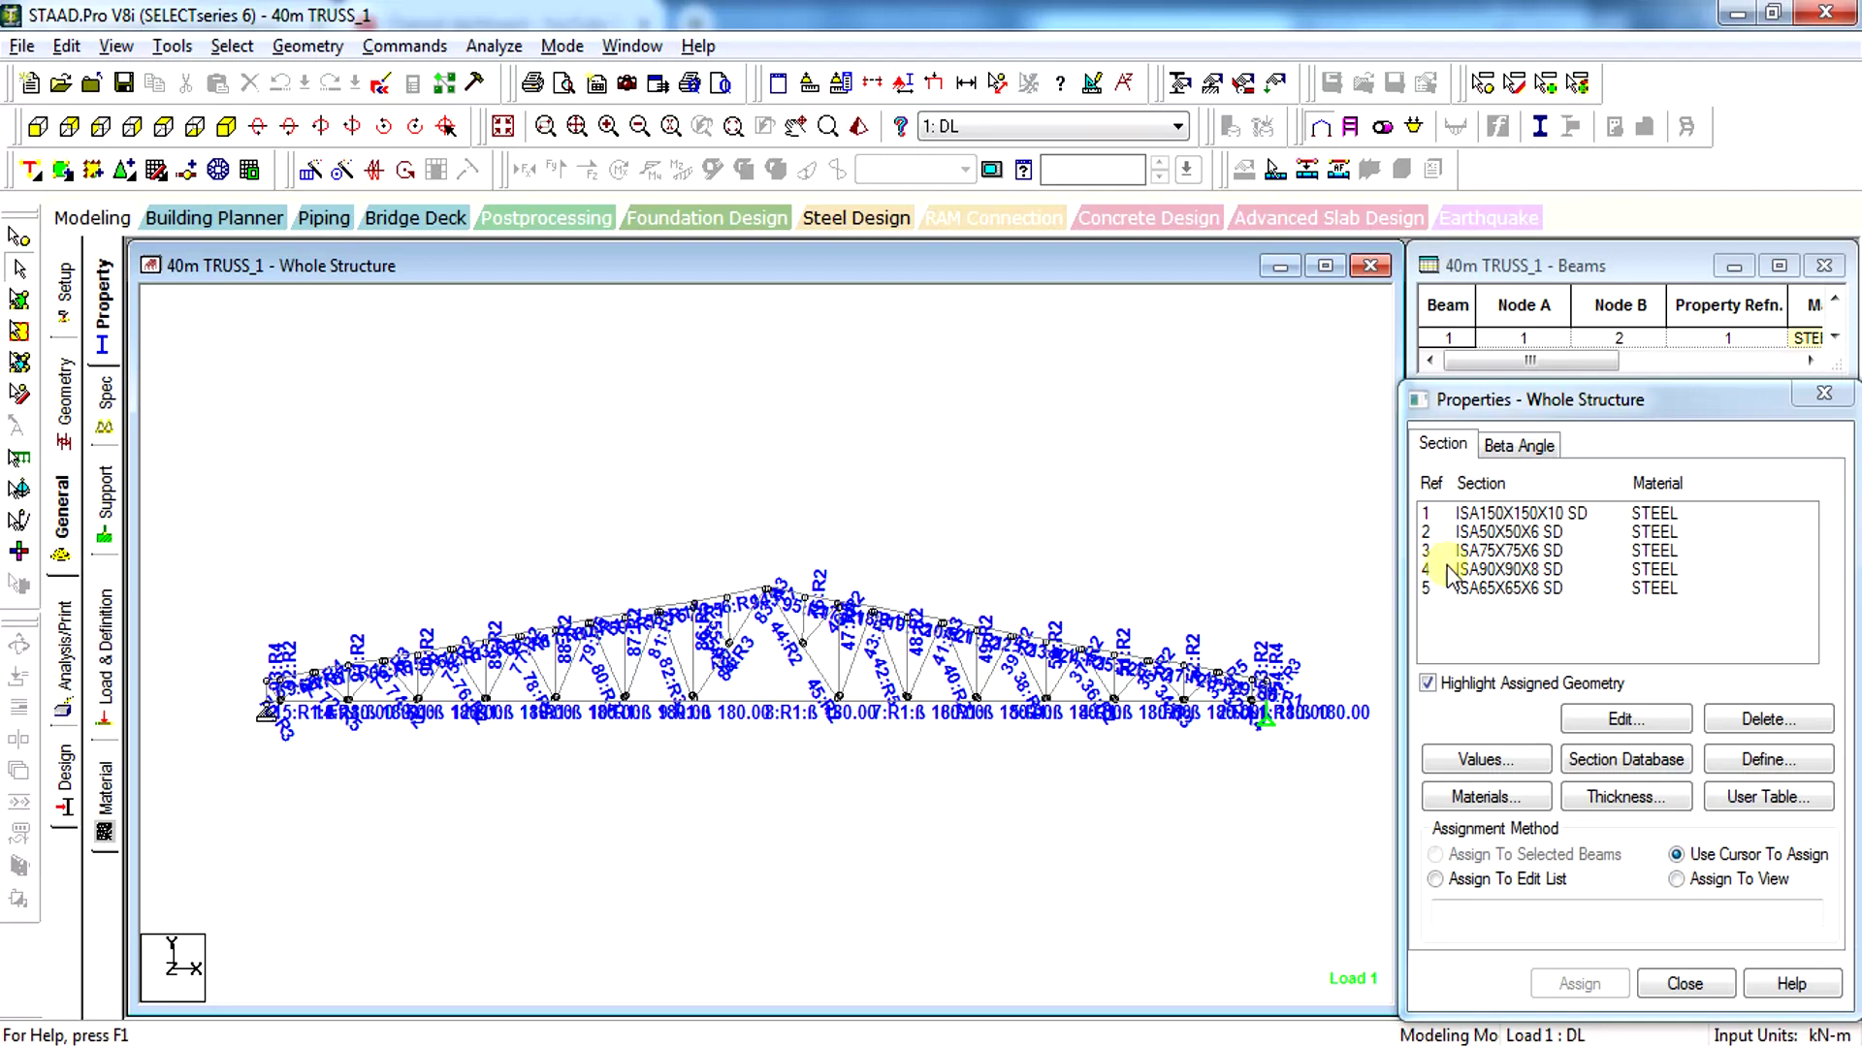
Highlight which beams use the ISA75X75X6 and ISA50X50X6 sections
{"action": "left_click", "coordinate": [1474, 550]}
{"action": "left_click", "coordinate": [1508, 569]}
{"action": "left_click", "coordinate": [1508, 531]}
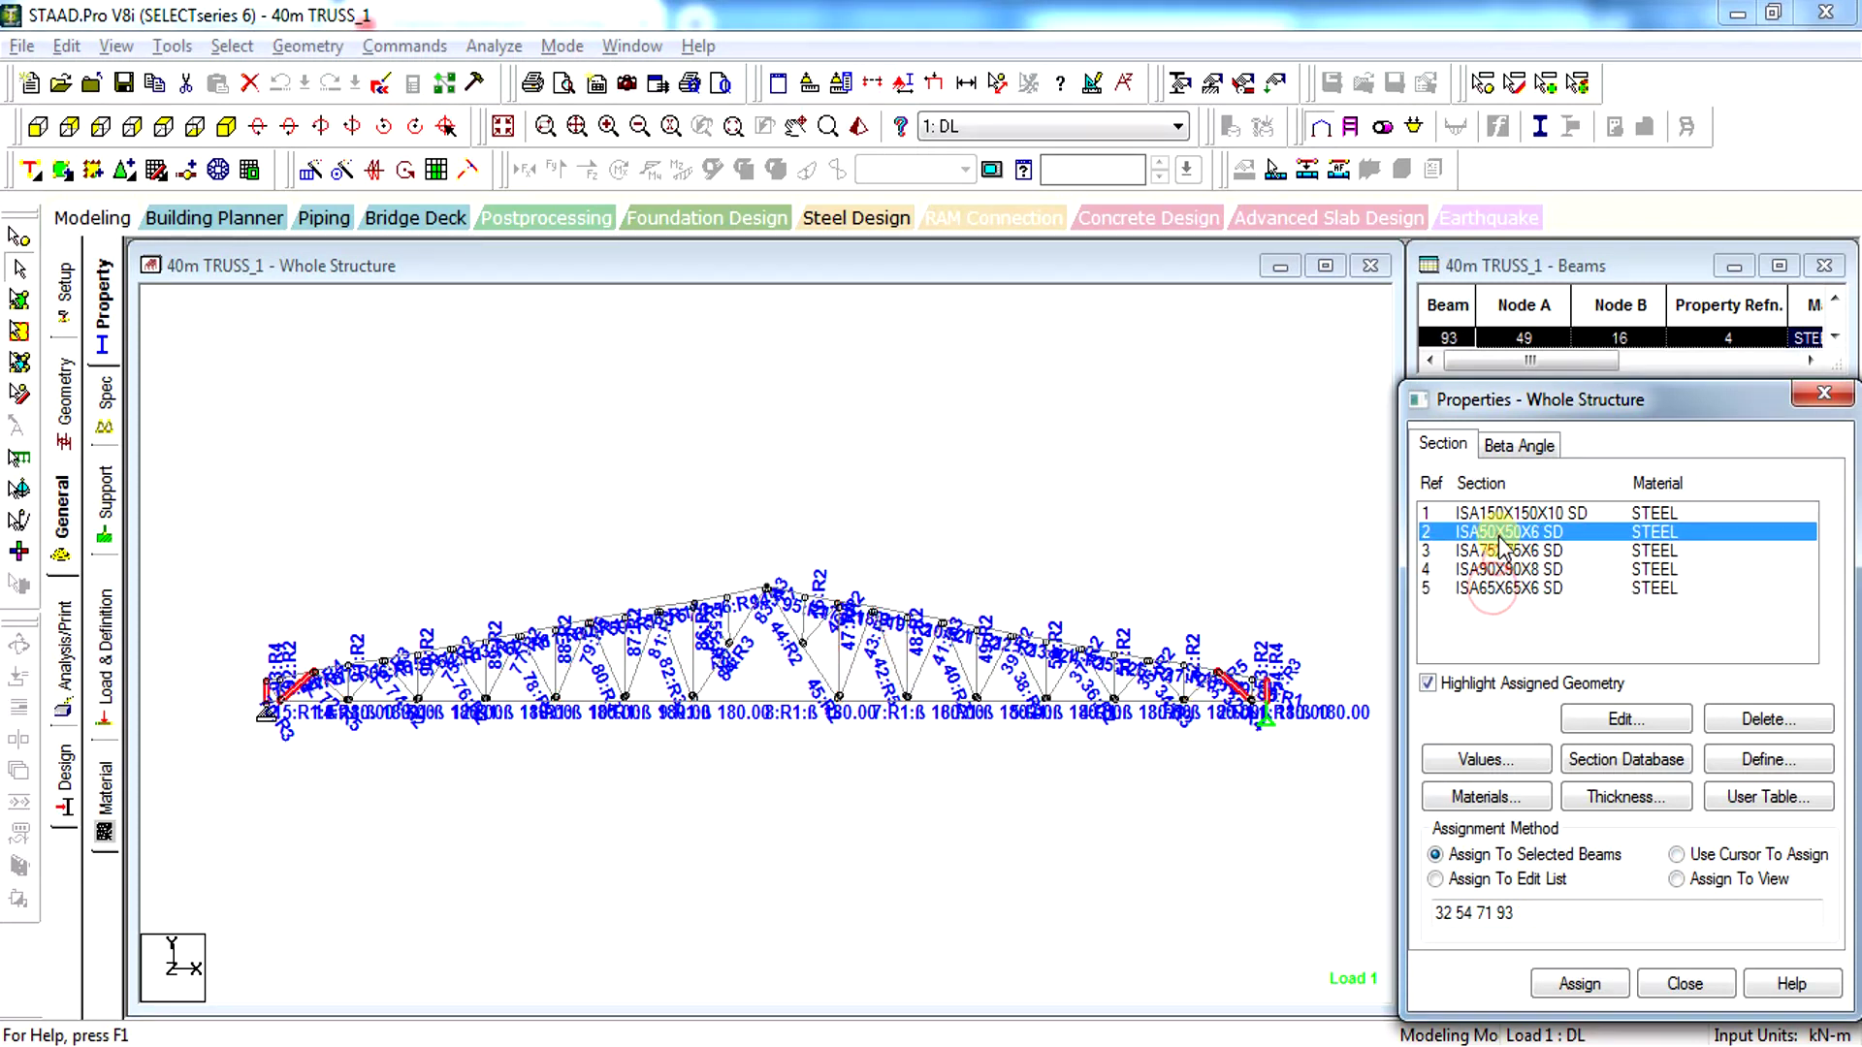
{"action": "left_click", "coordinate": [852, 465]}
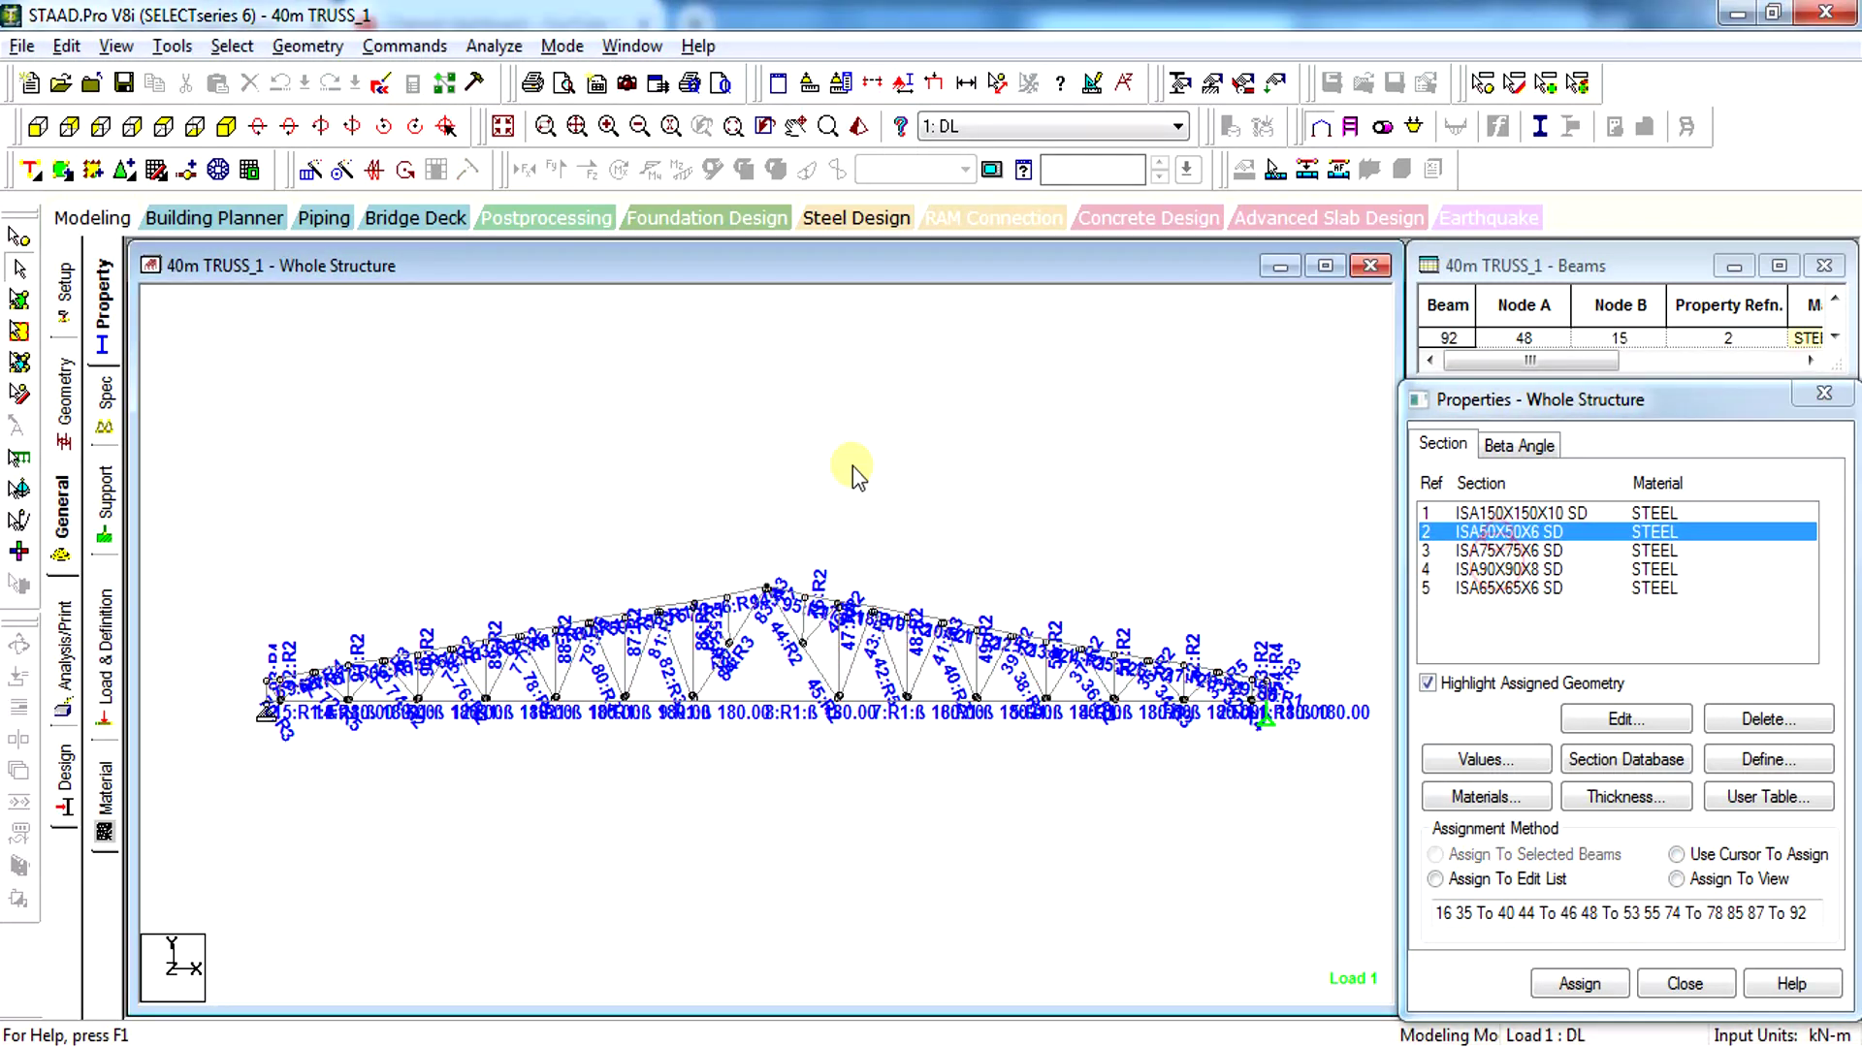
Comment out FIXED GROUP, both GROUP SZ lines, SELECT OPTIMIZED and the second PERFORM ANALYSIS, then save
{"action": "left_click", "coordinate": [381, 83]}
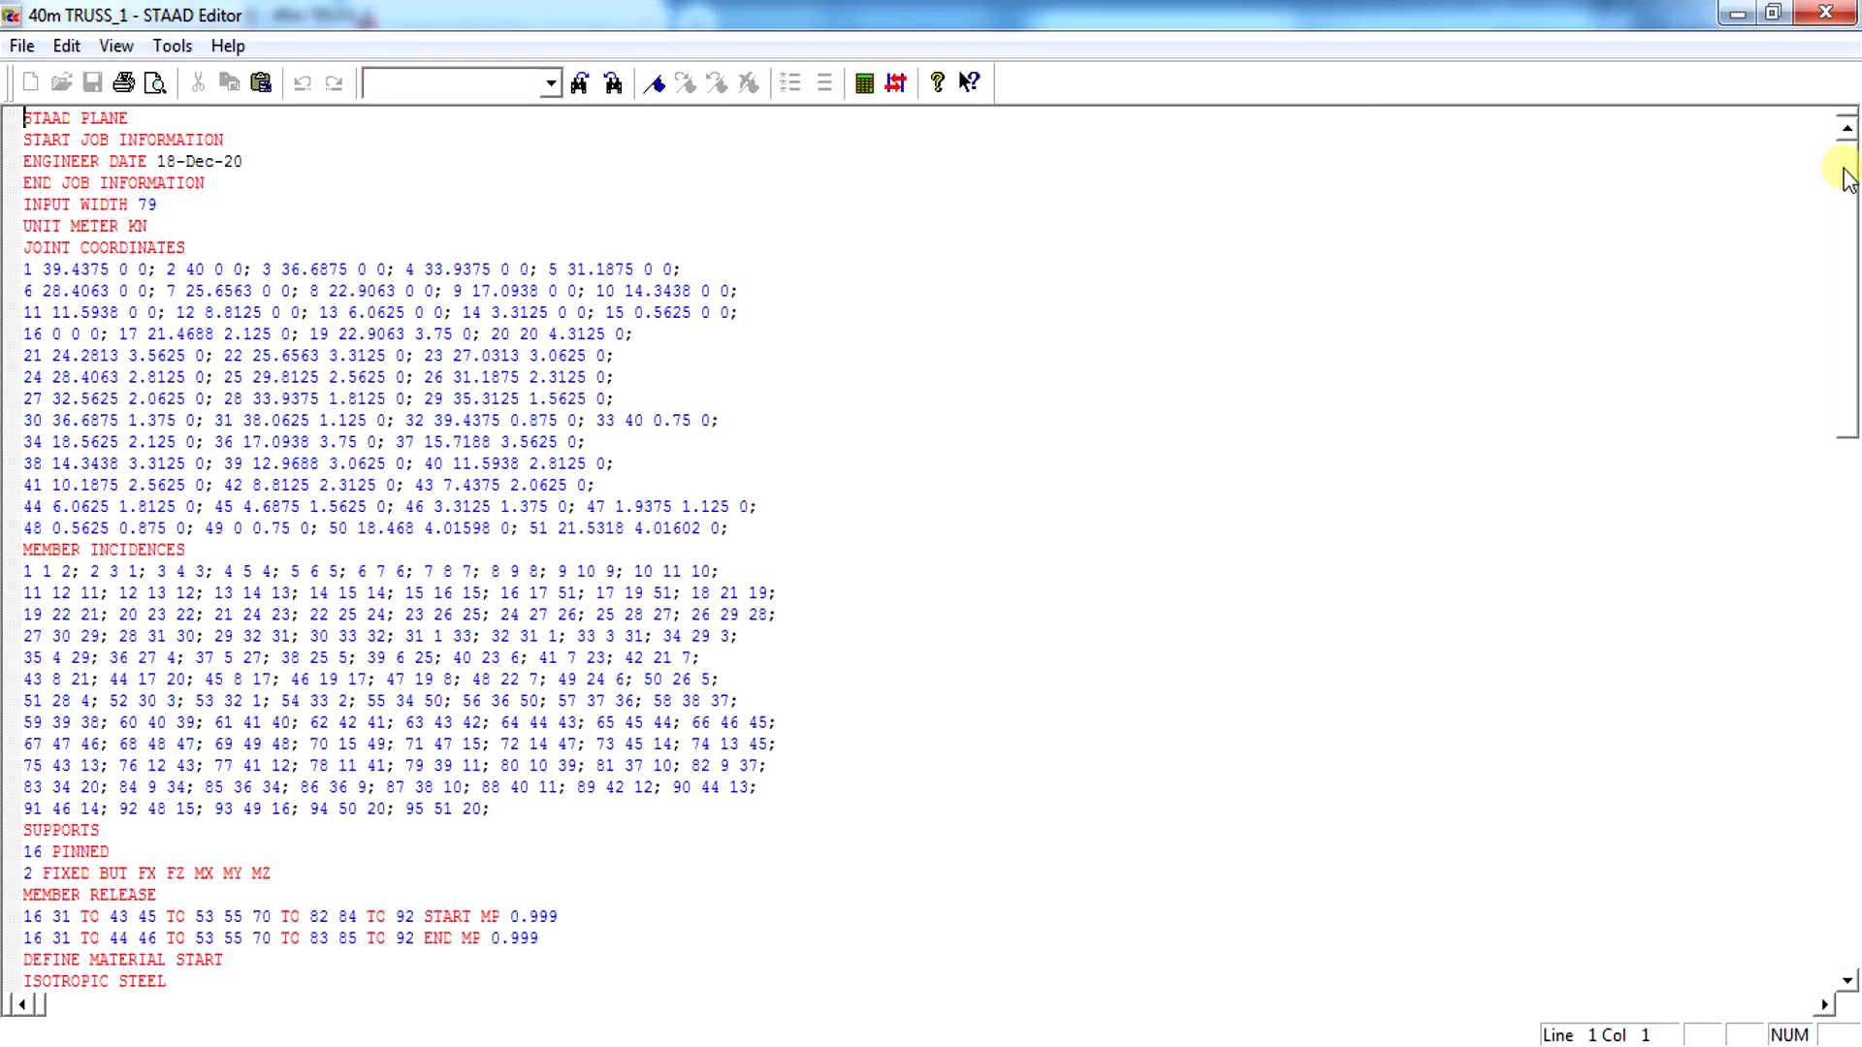
{"action": "left_click_drag", "start_coordinate": [1846, 177], "coordinate": [1800, 761]}
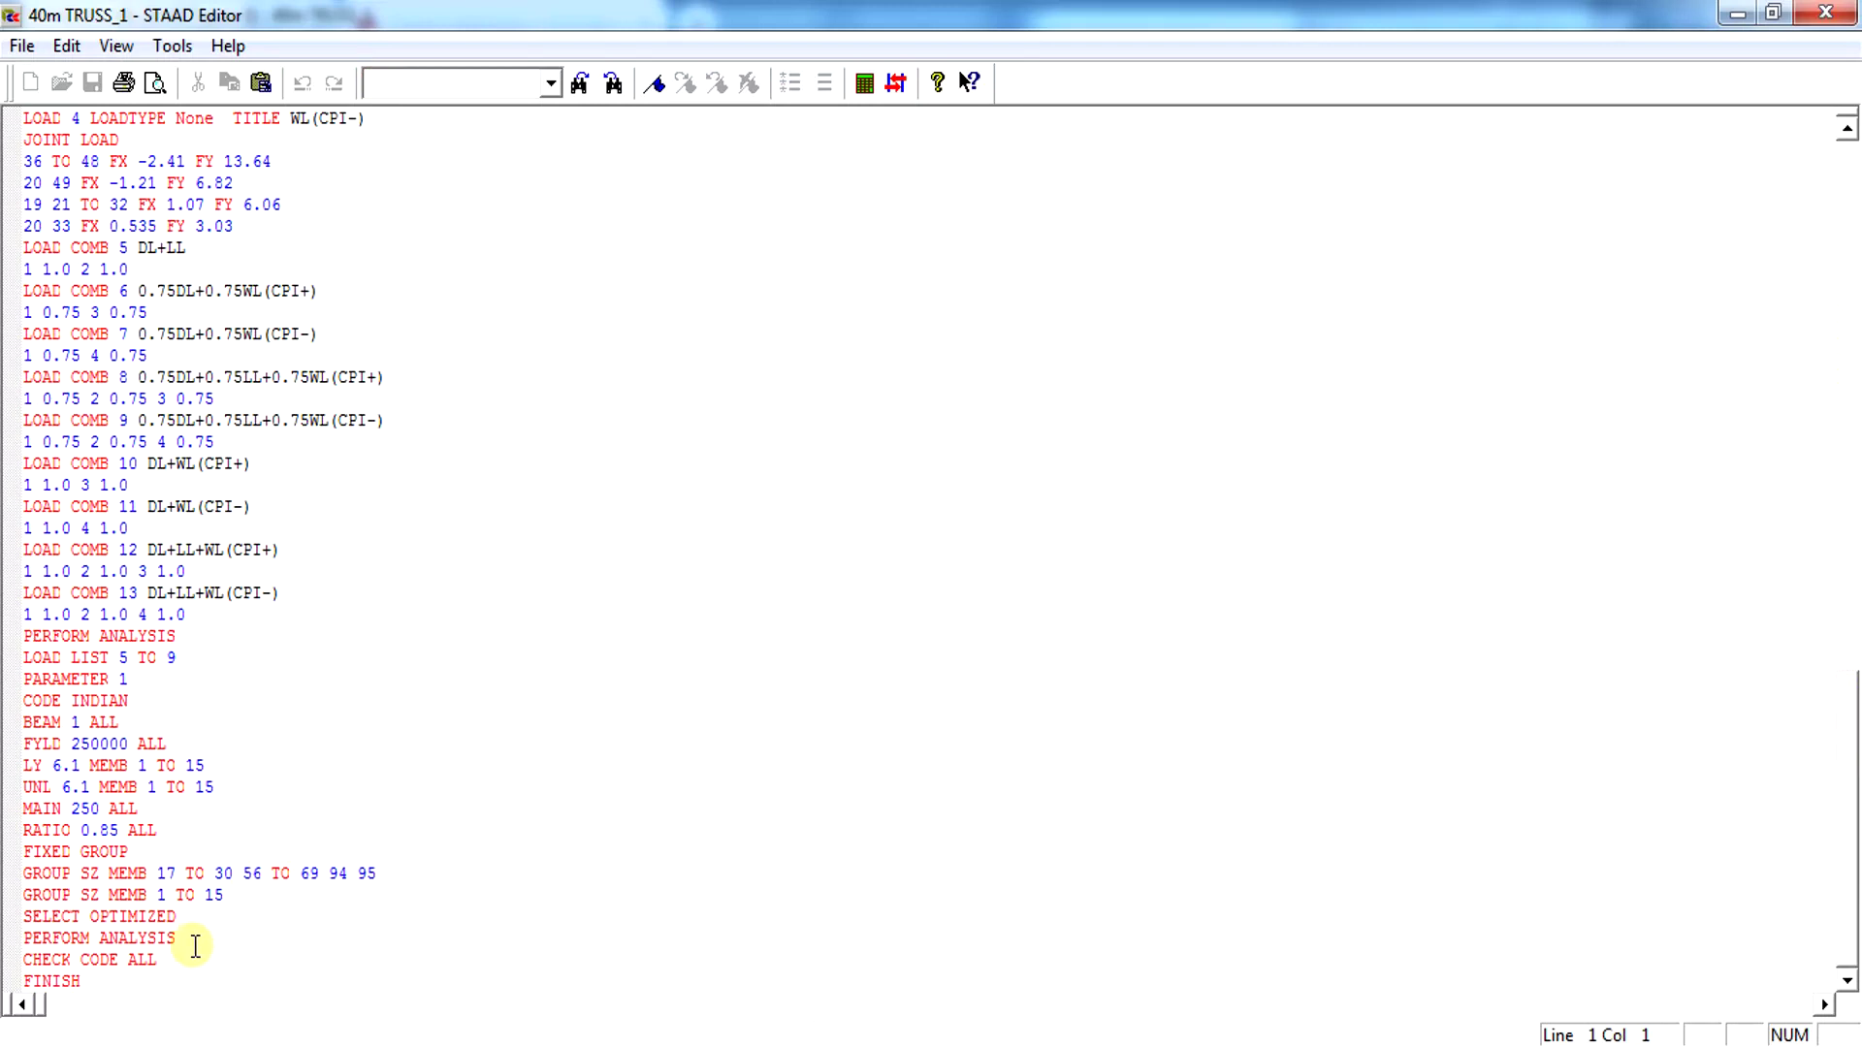
{"action": "left_click_drag", "start_coordinate": [196, 946], "coordinate": [4, 853]}
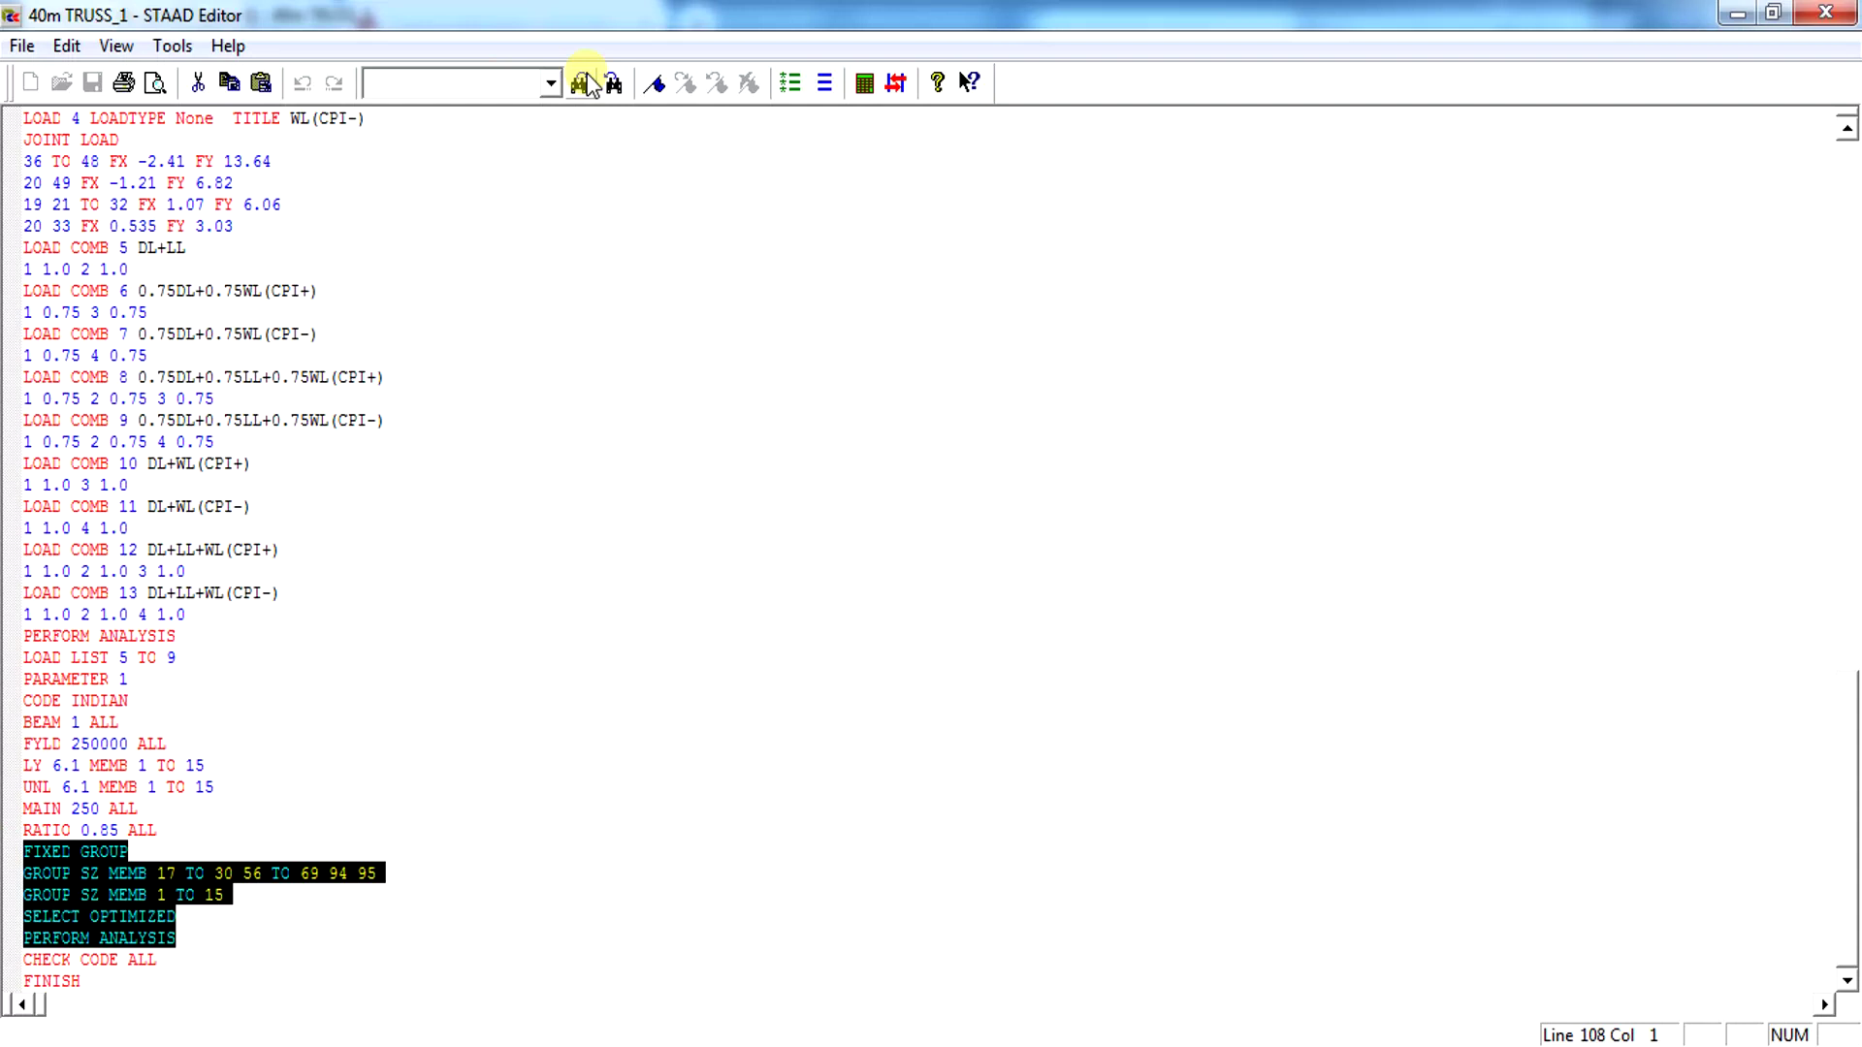
{"action": "left_click", "coordinate": [789, 83]}
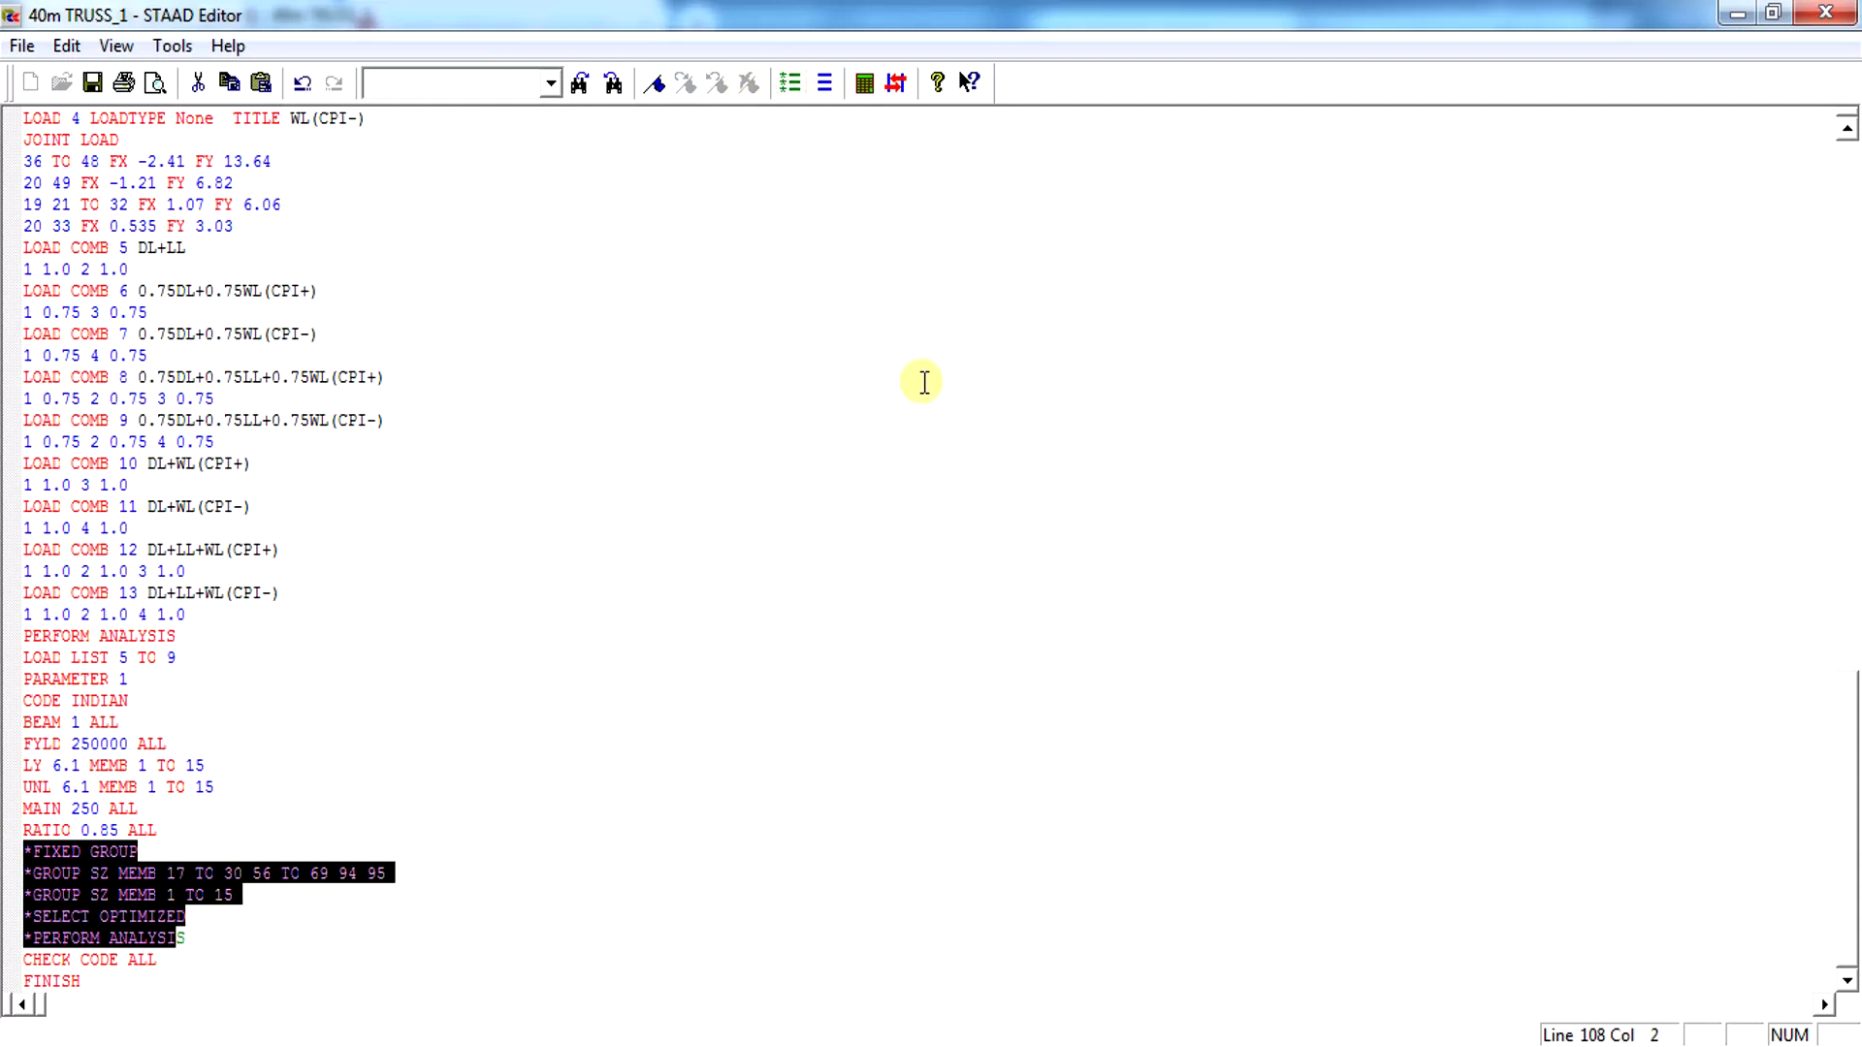
{"action": "left_click", "coordinate": [1820, 14]}
{"action": "left_click", "coordinate": [836, 603]}
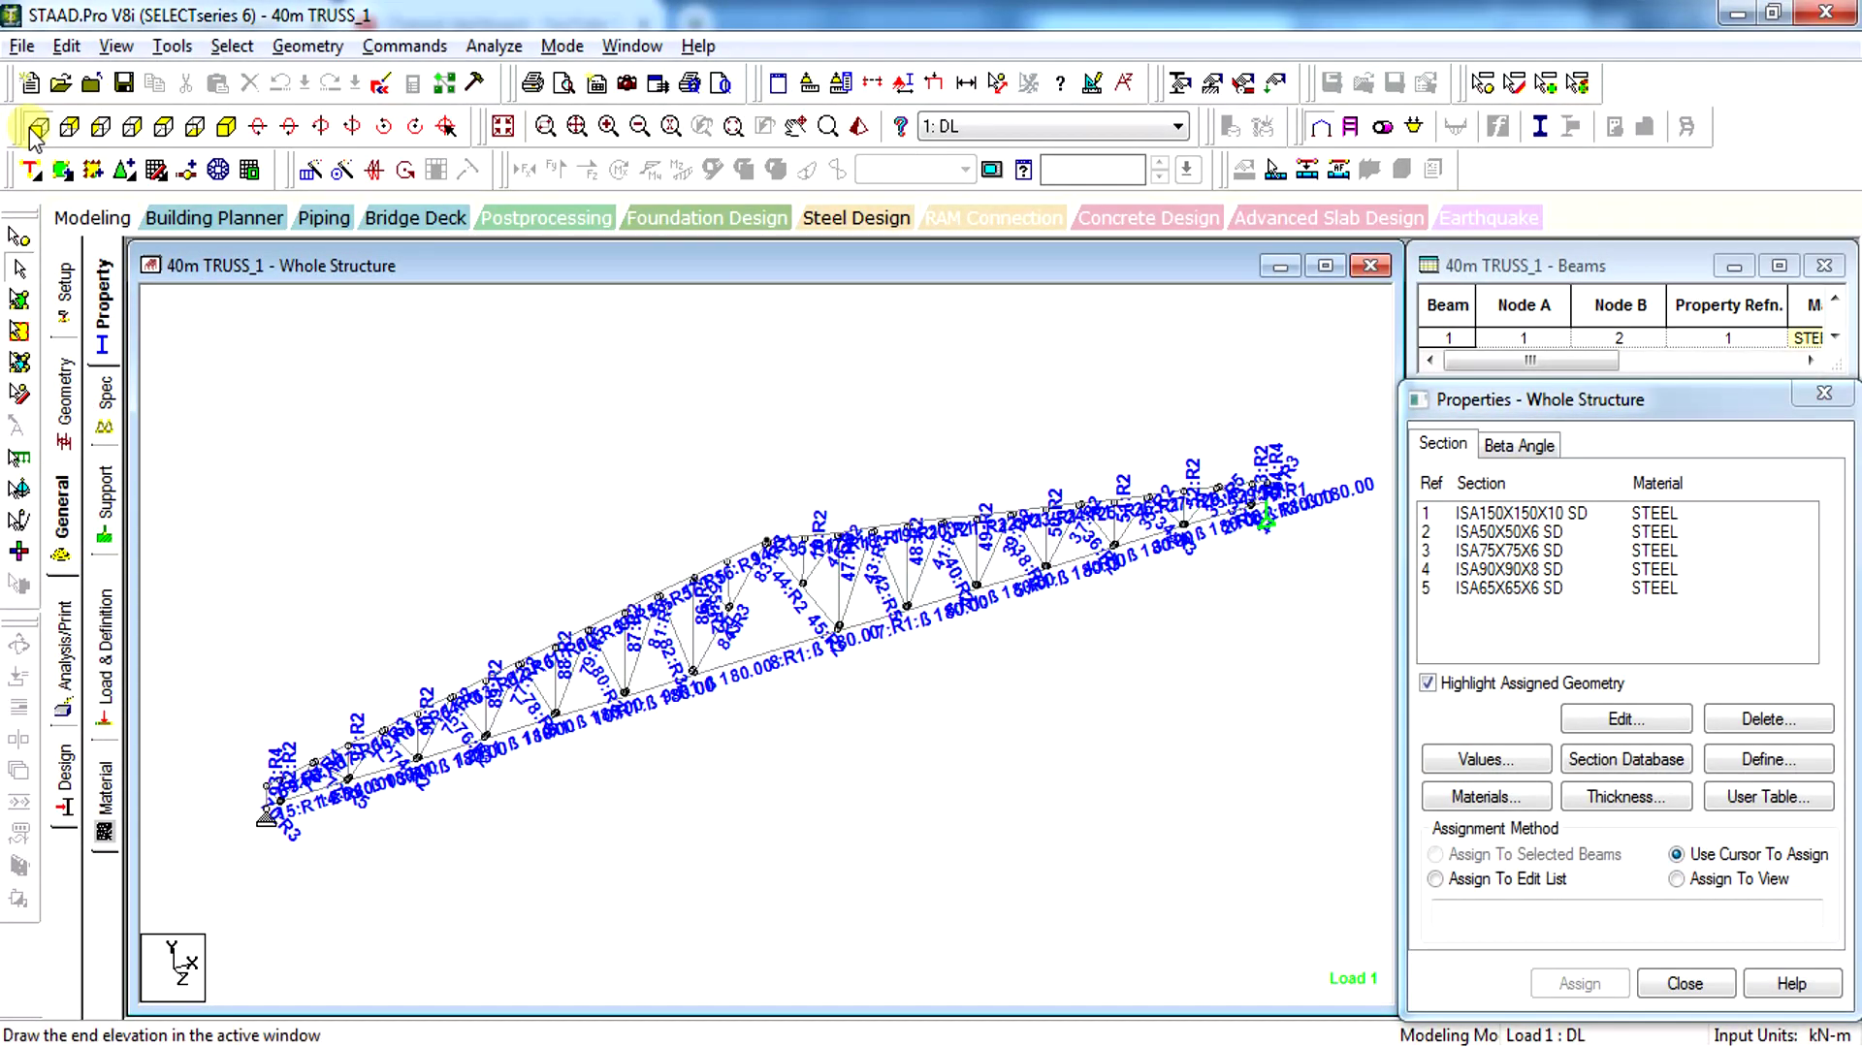
Show the truss in front elevation and switch to the IS800 steel design settings
{"action": "left_click", "coordinate": [37, 128]}
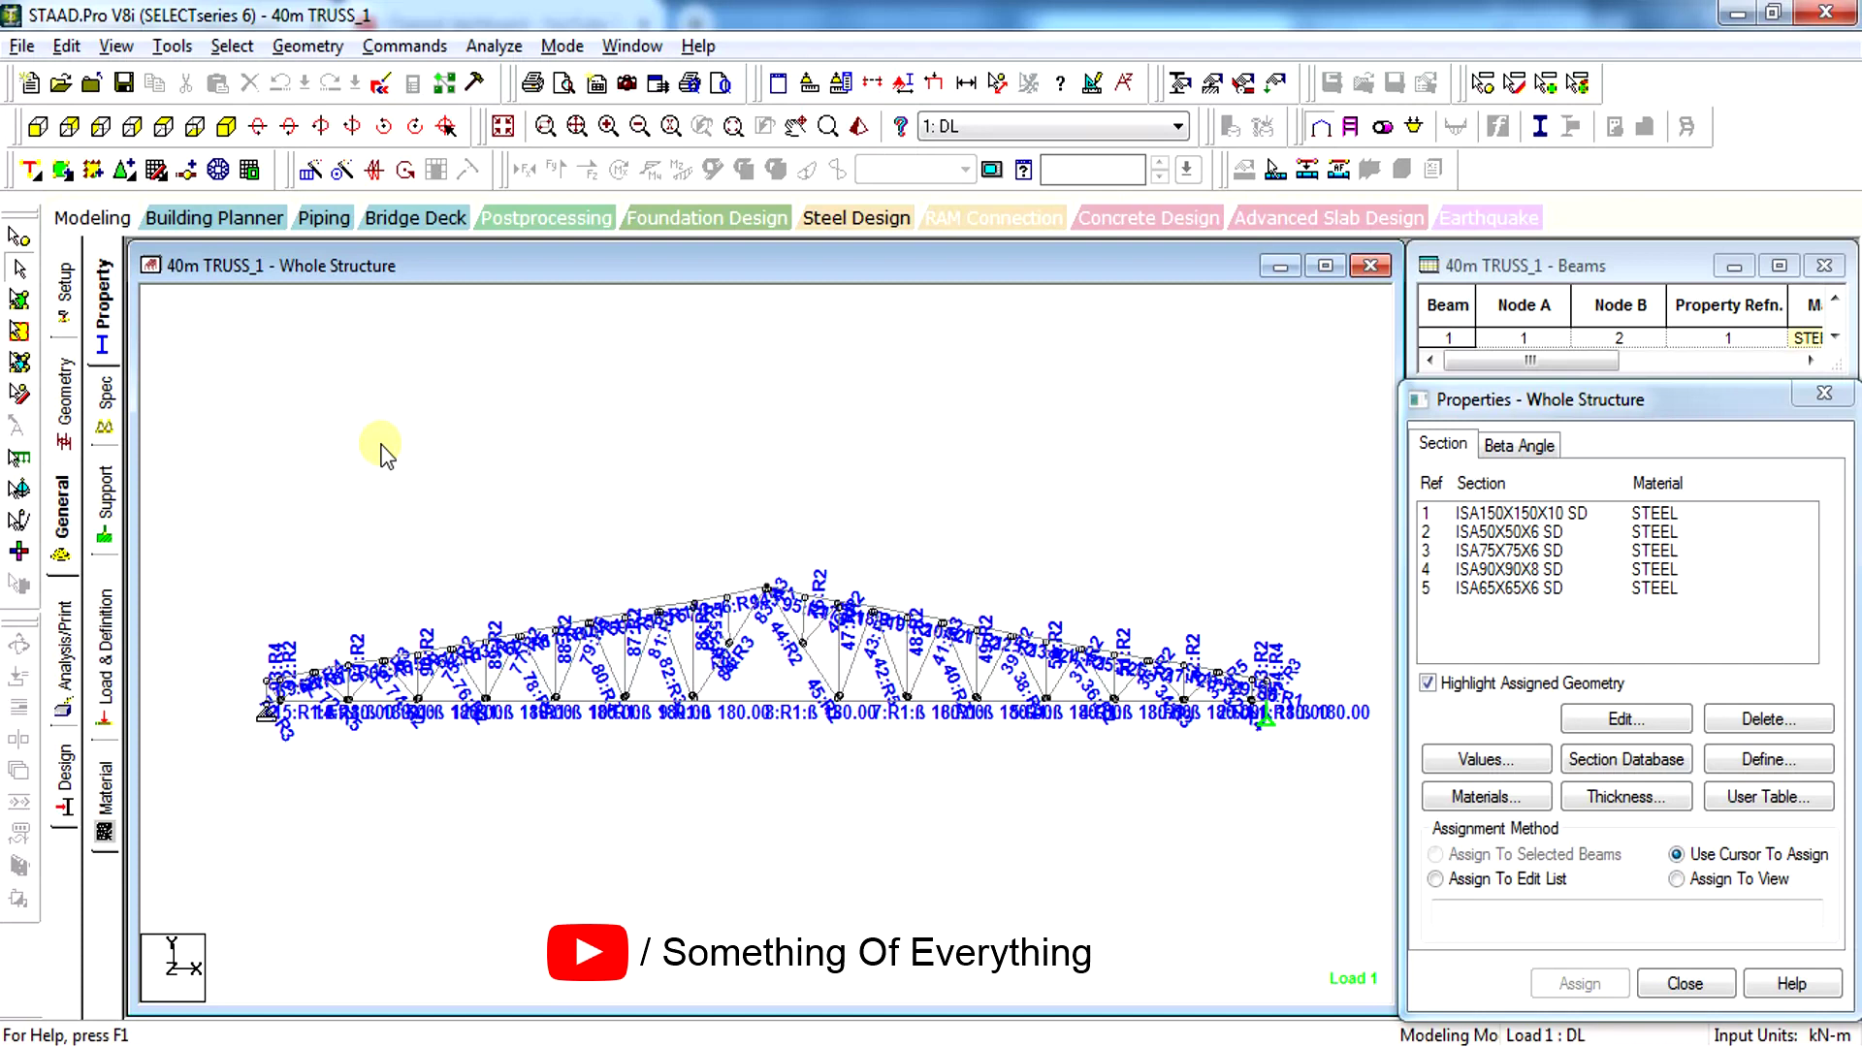
{"action": "left_click", "coordinate": [66, 769]}
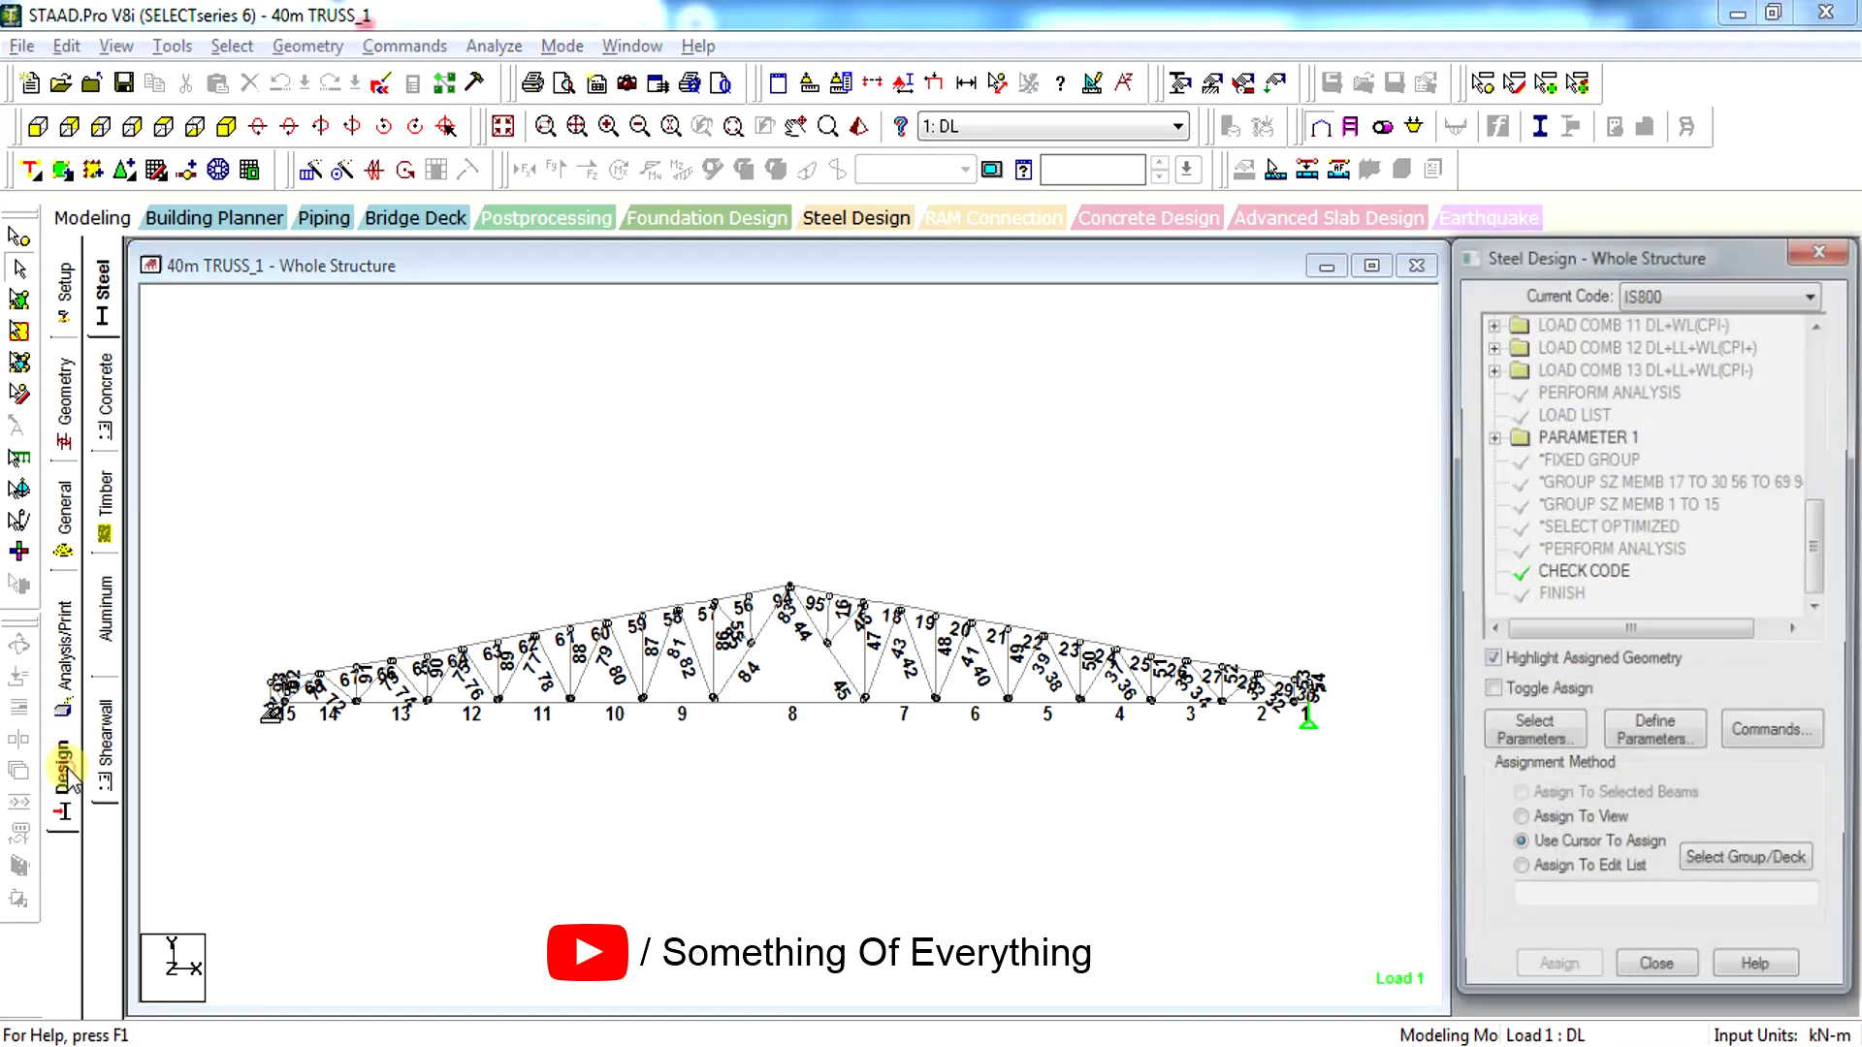
Look up the DJ1 parameter in Design Parameters and close the dialog without adding it
{"action": "left_click", "coordinate": [1685, 748]}
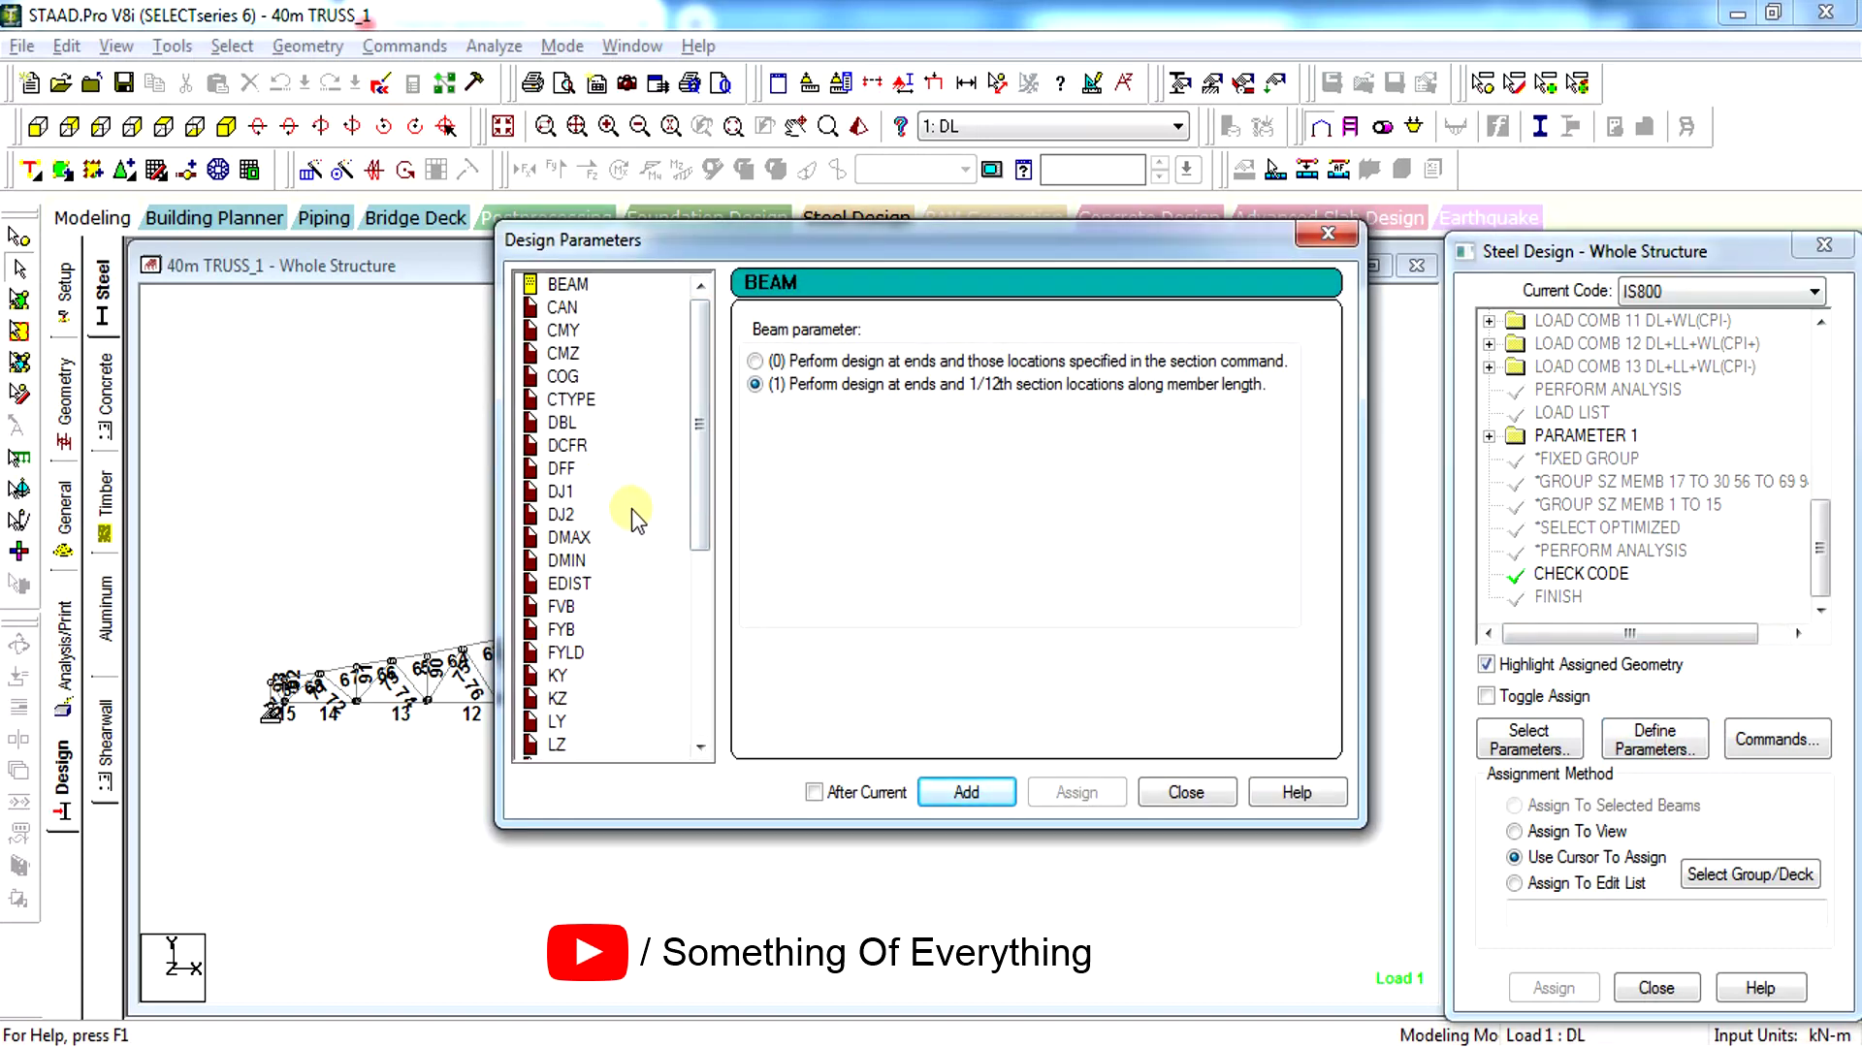
{"action": "left_click", "coordinate": [566, 492]}
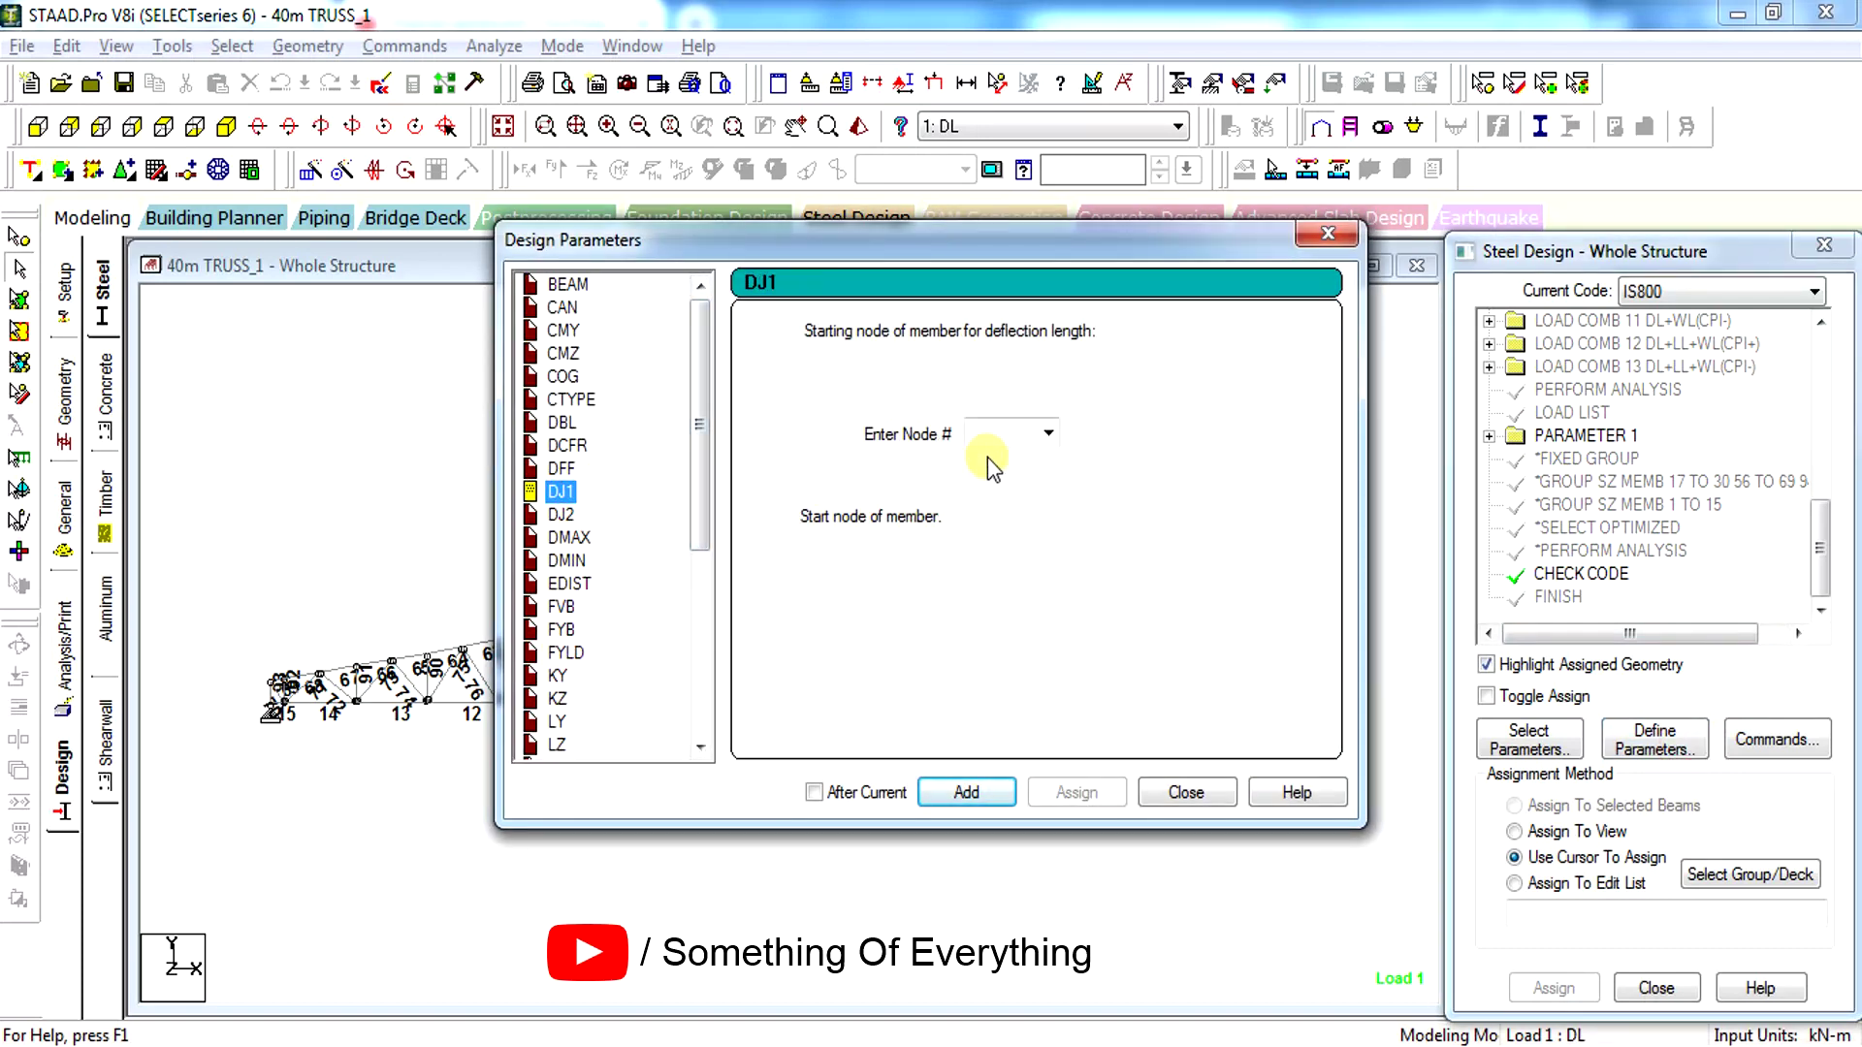
{"action": "left_click", "coordinate": [1184, 794]}
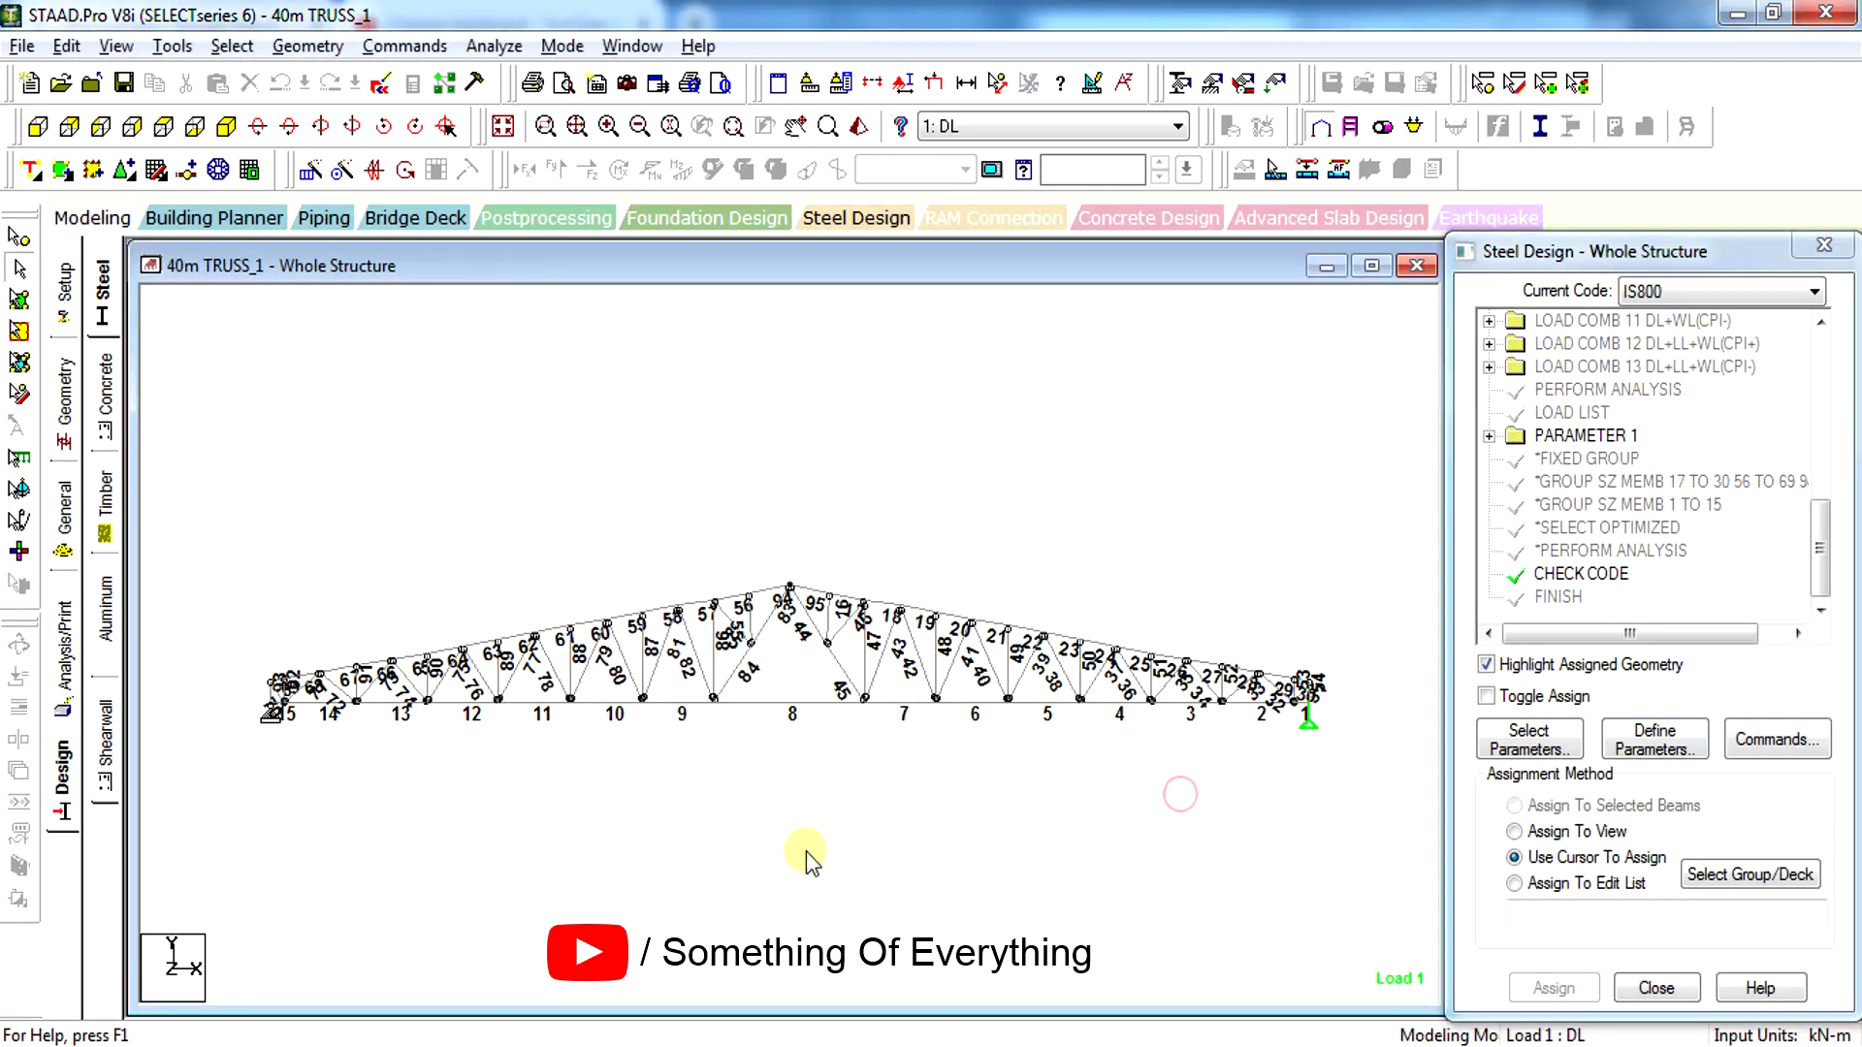
Select the whole bottom chord of the truss, then clear the selection
{"action": "scroll", "coordinate": [492, 764], "scroll_direction": "up", "scroll_amount": 4}
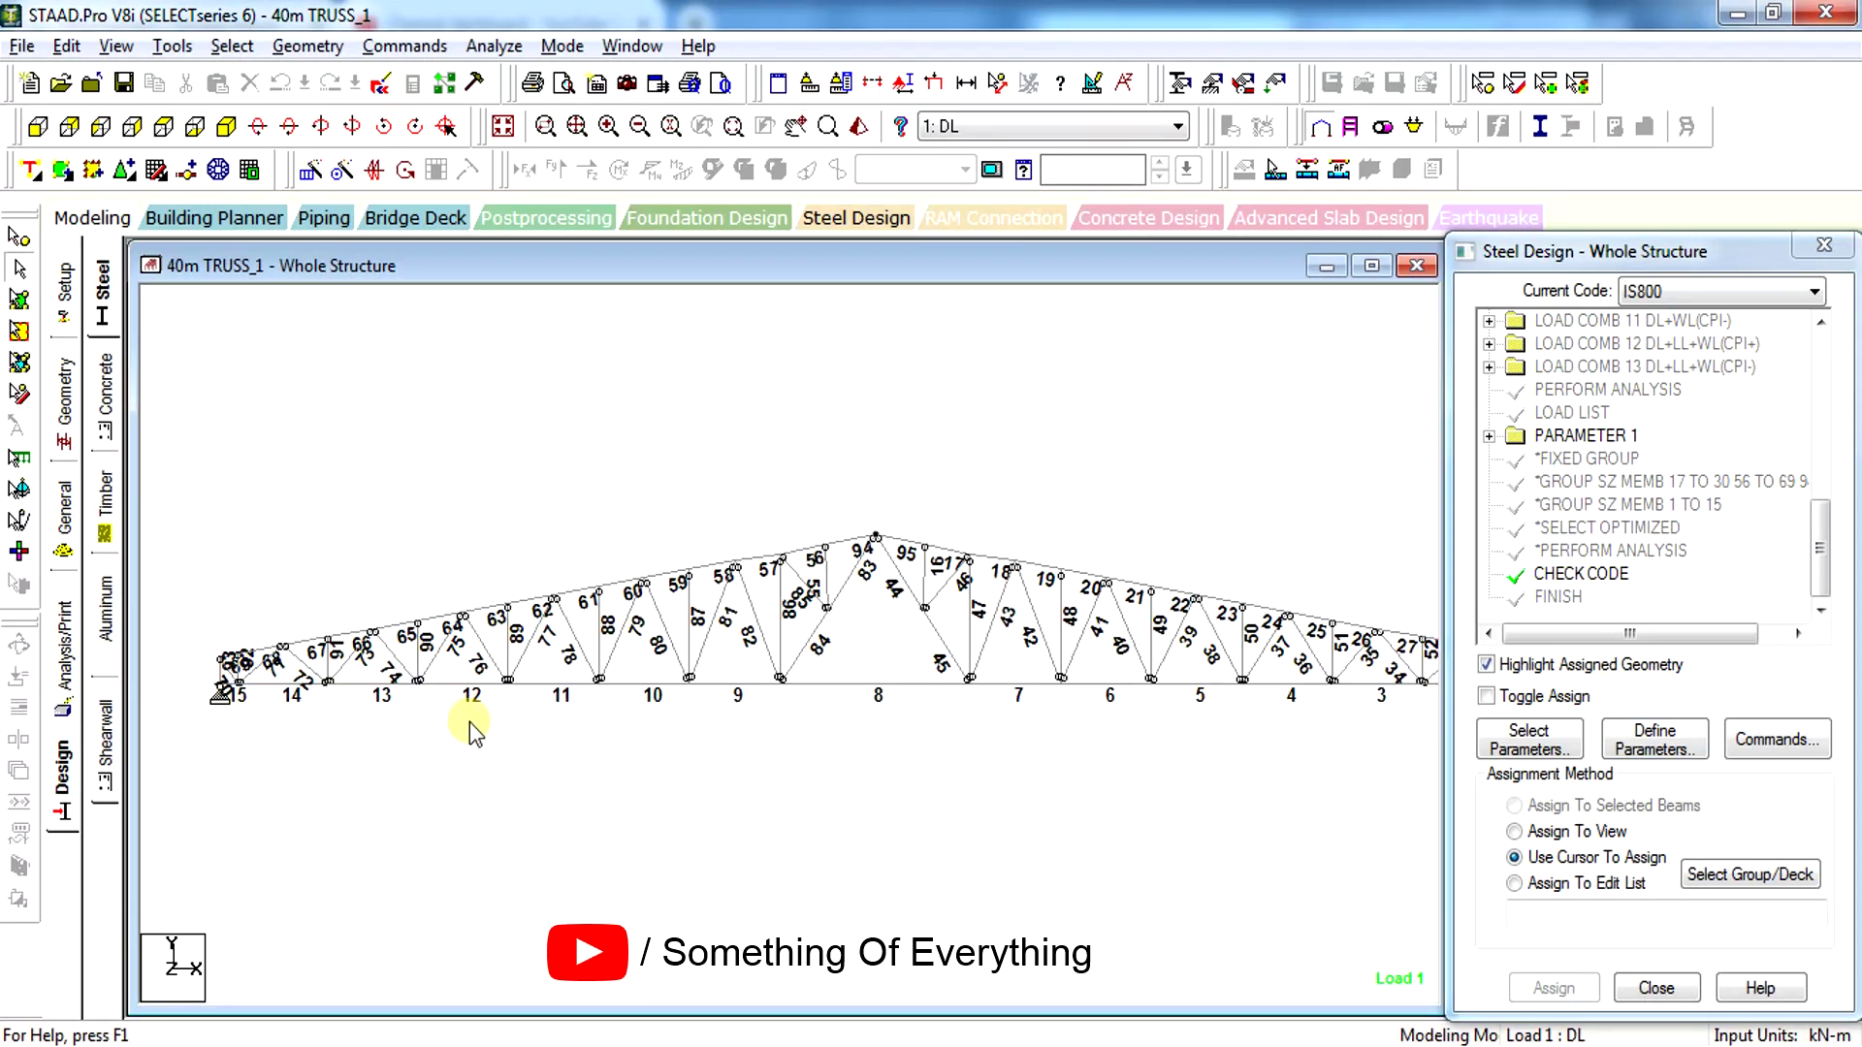
{"action": "scroll", "coordinate": [582, 768], "scroll_direction": "down", "scroll_amount": 1}
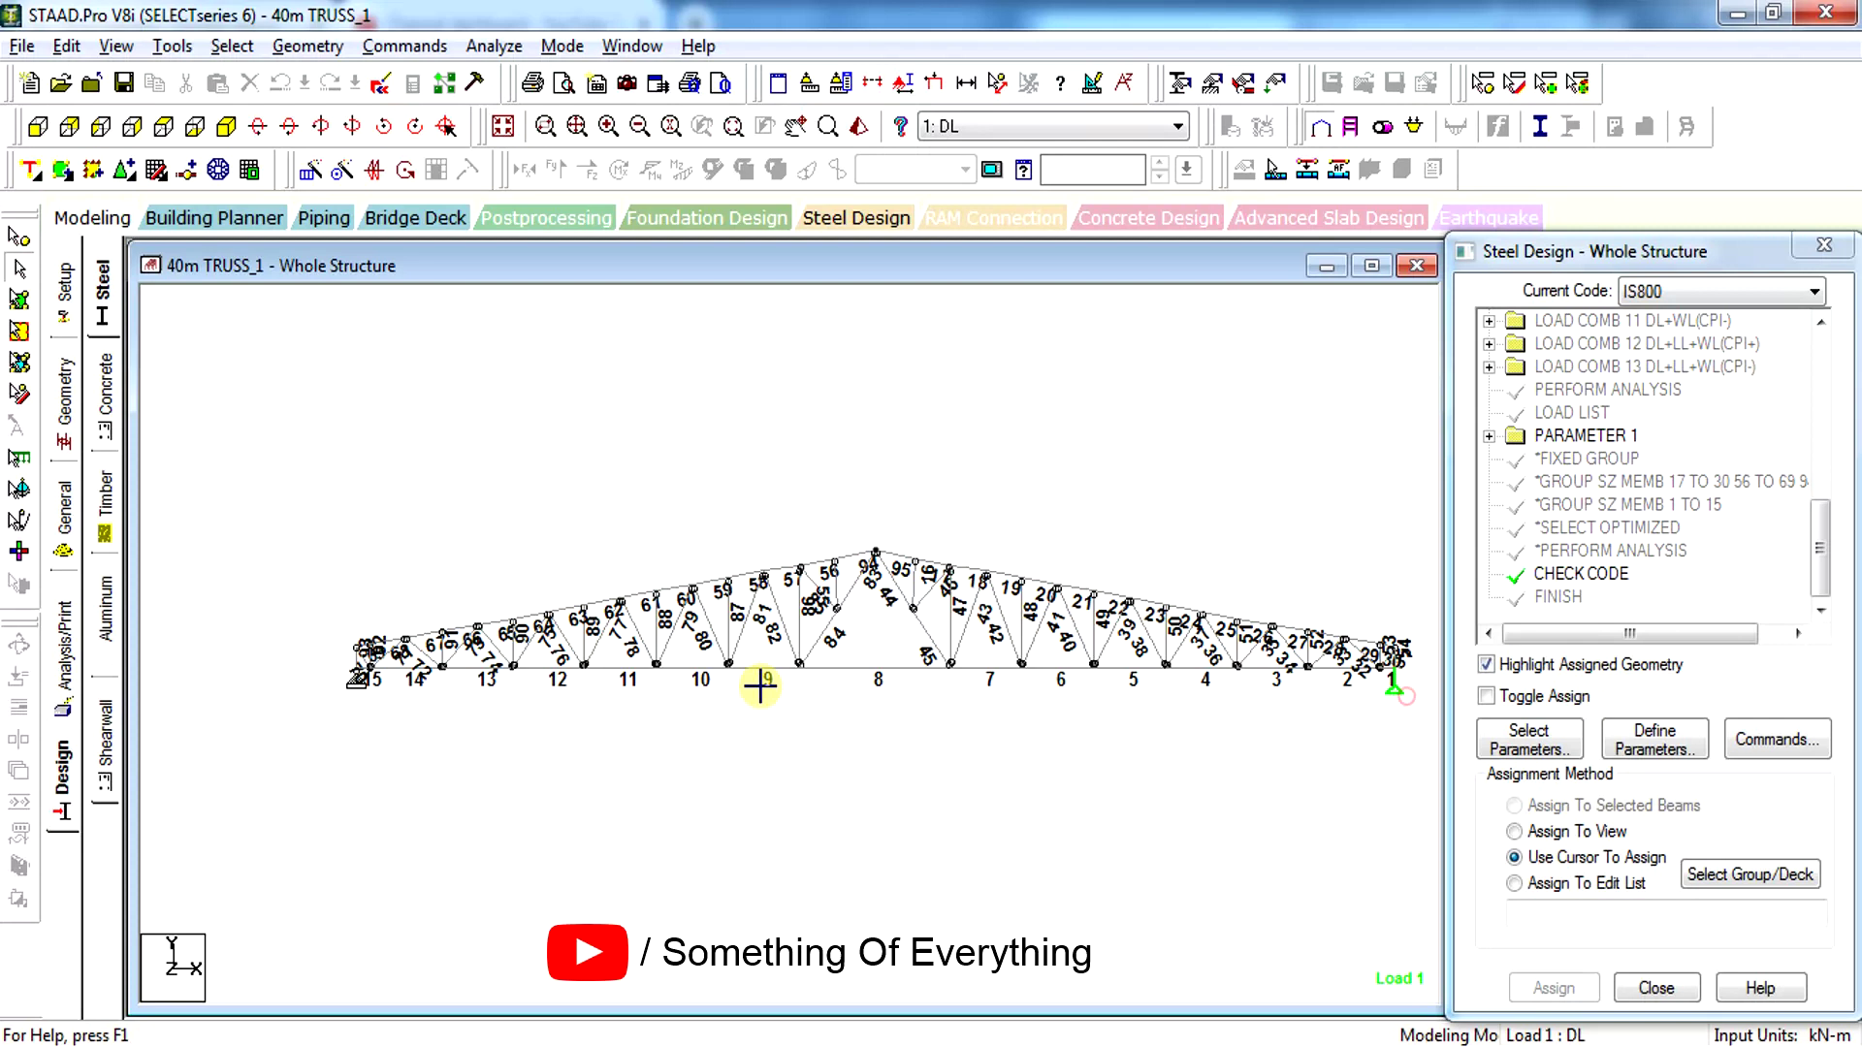
{"action": "left_click", "coordinate": [336, 666]}
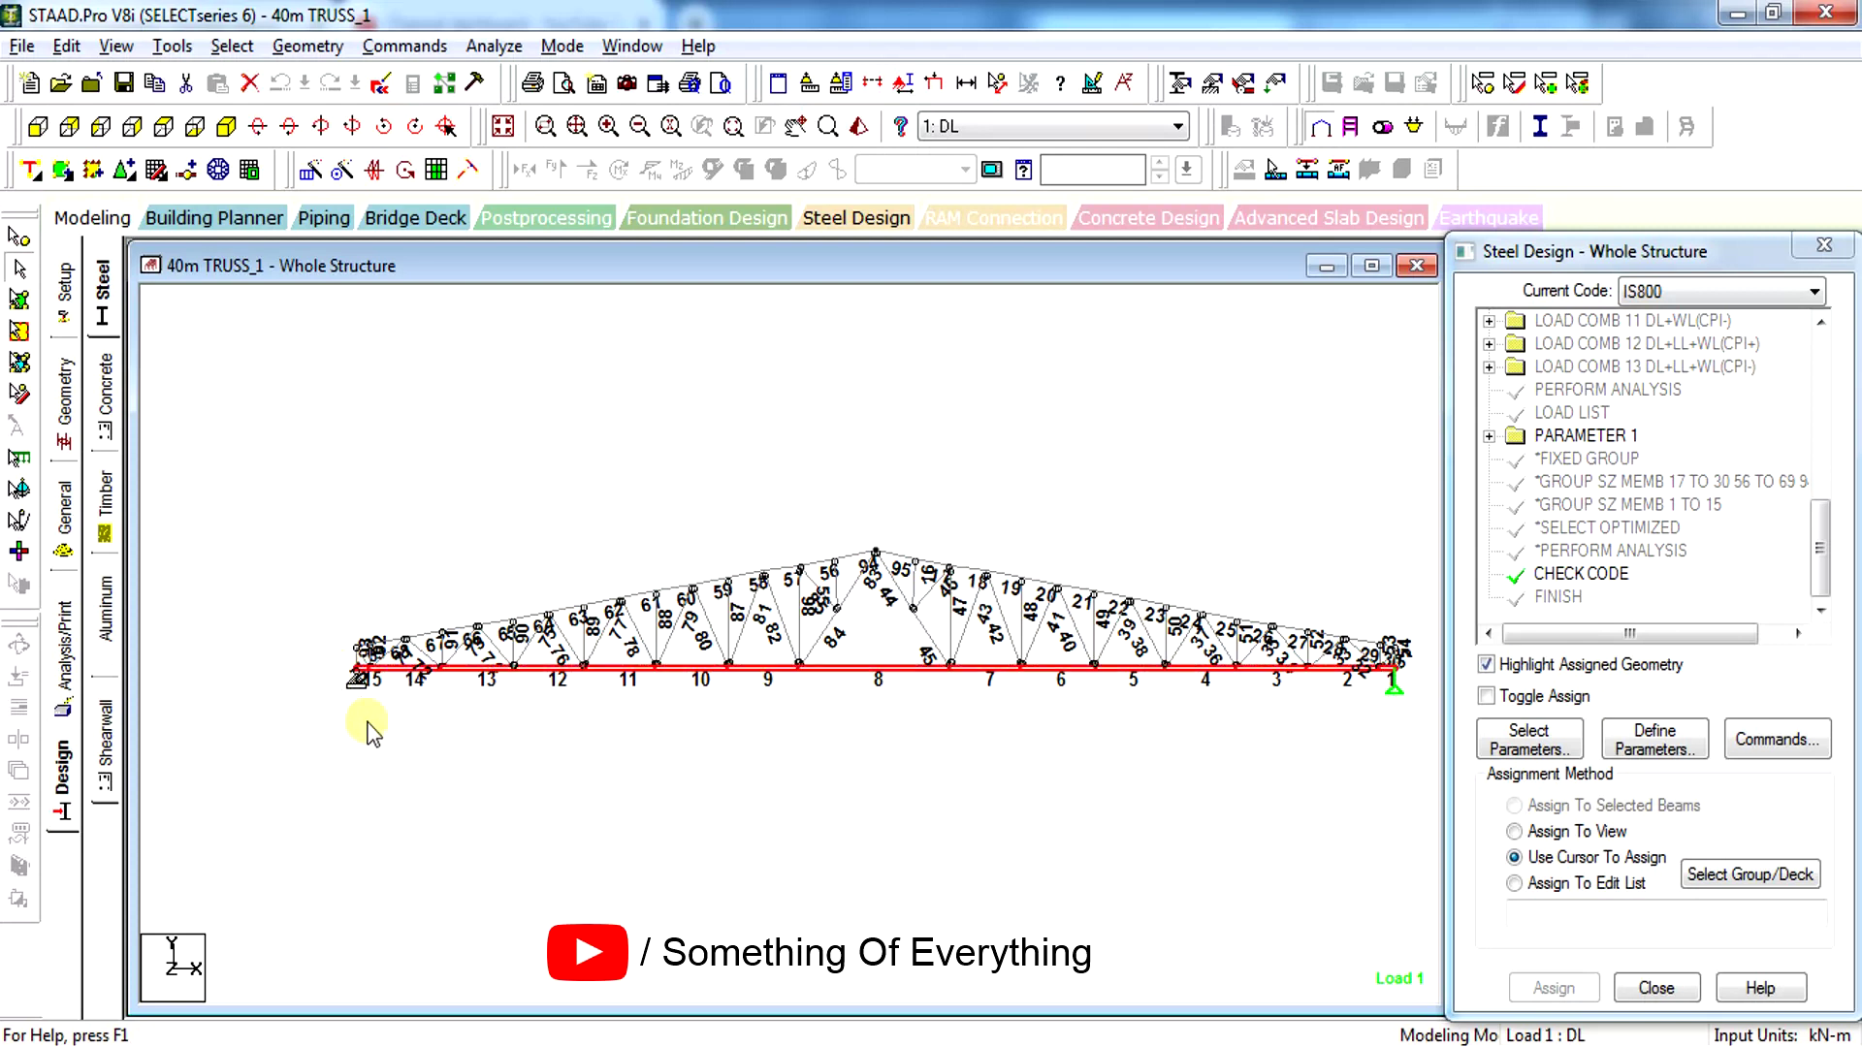
{"action": "left_click", "coordinate": [444, 448]}
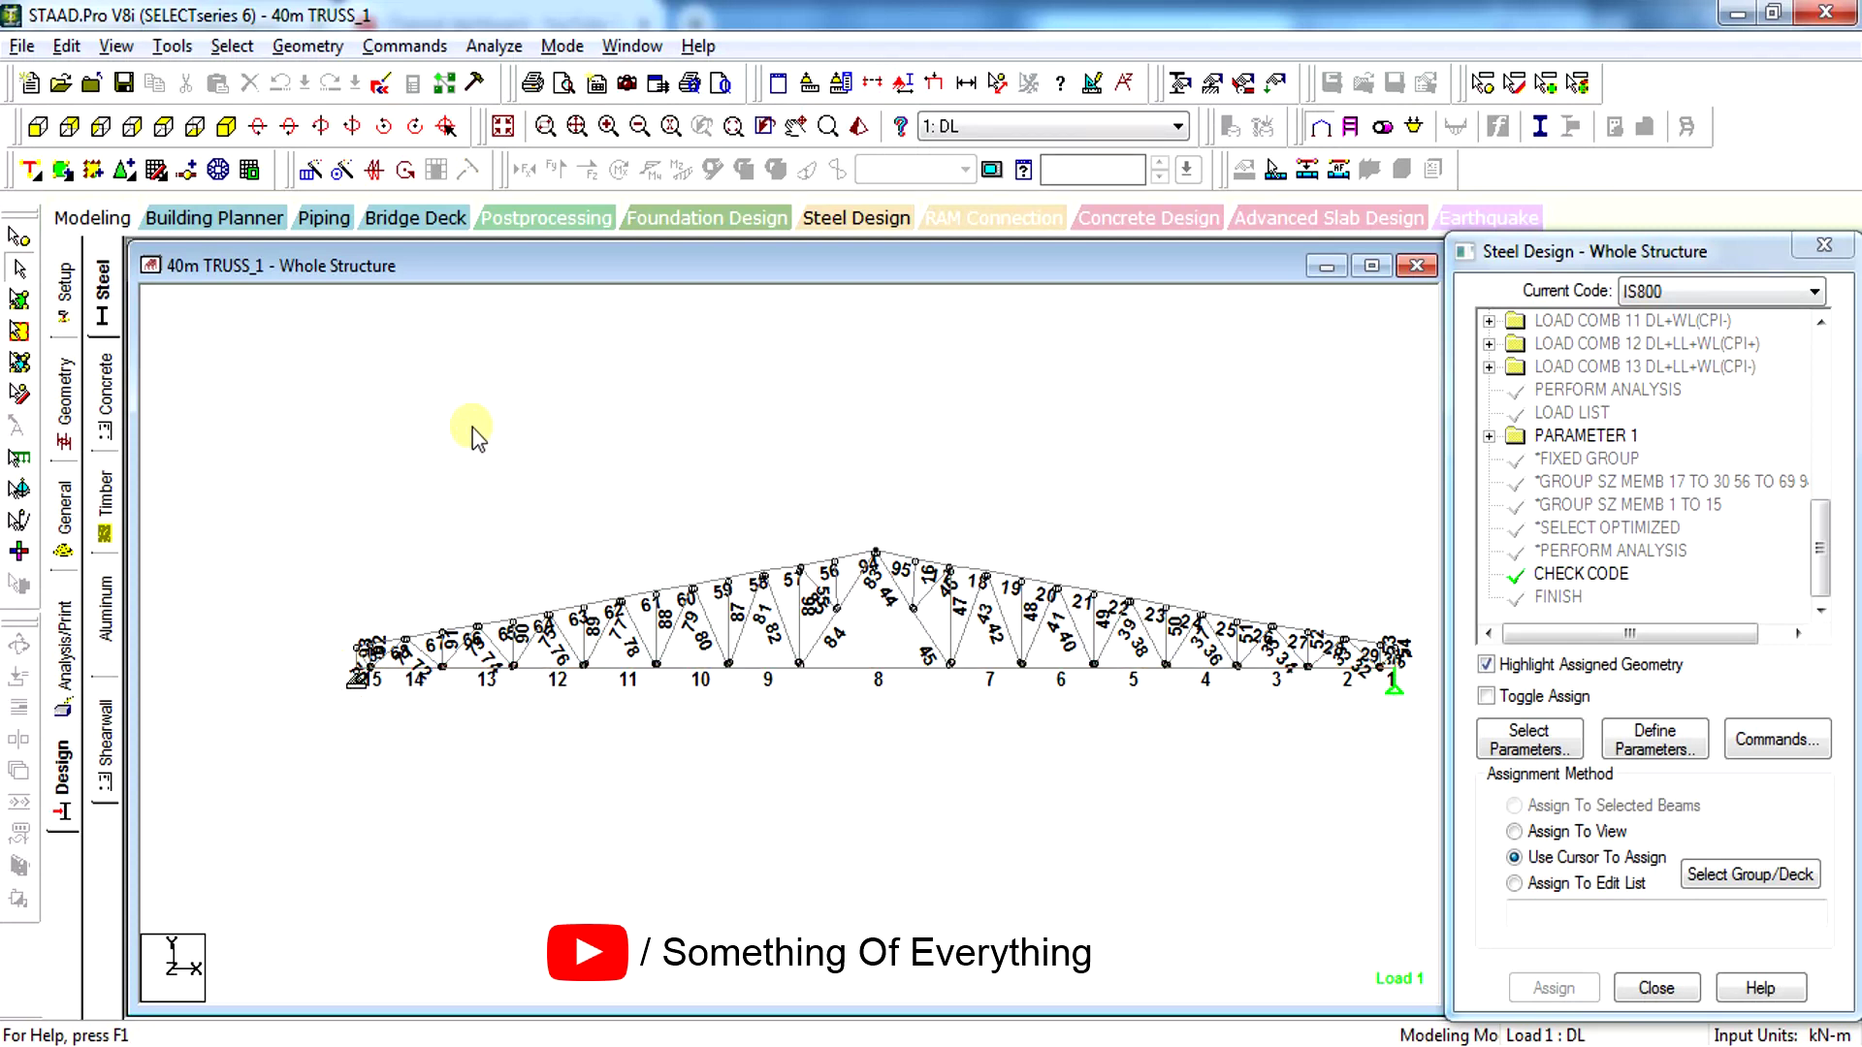
Zoom in on the truss's left end and display node numbers instead of beam numbers
{"action": "left_click", "coordinate": [734, 127]}
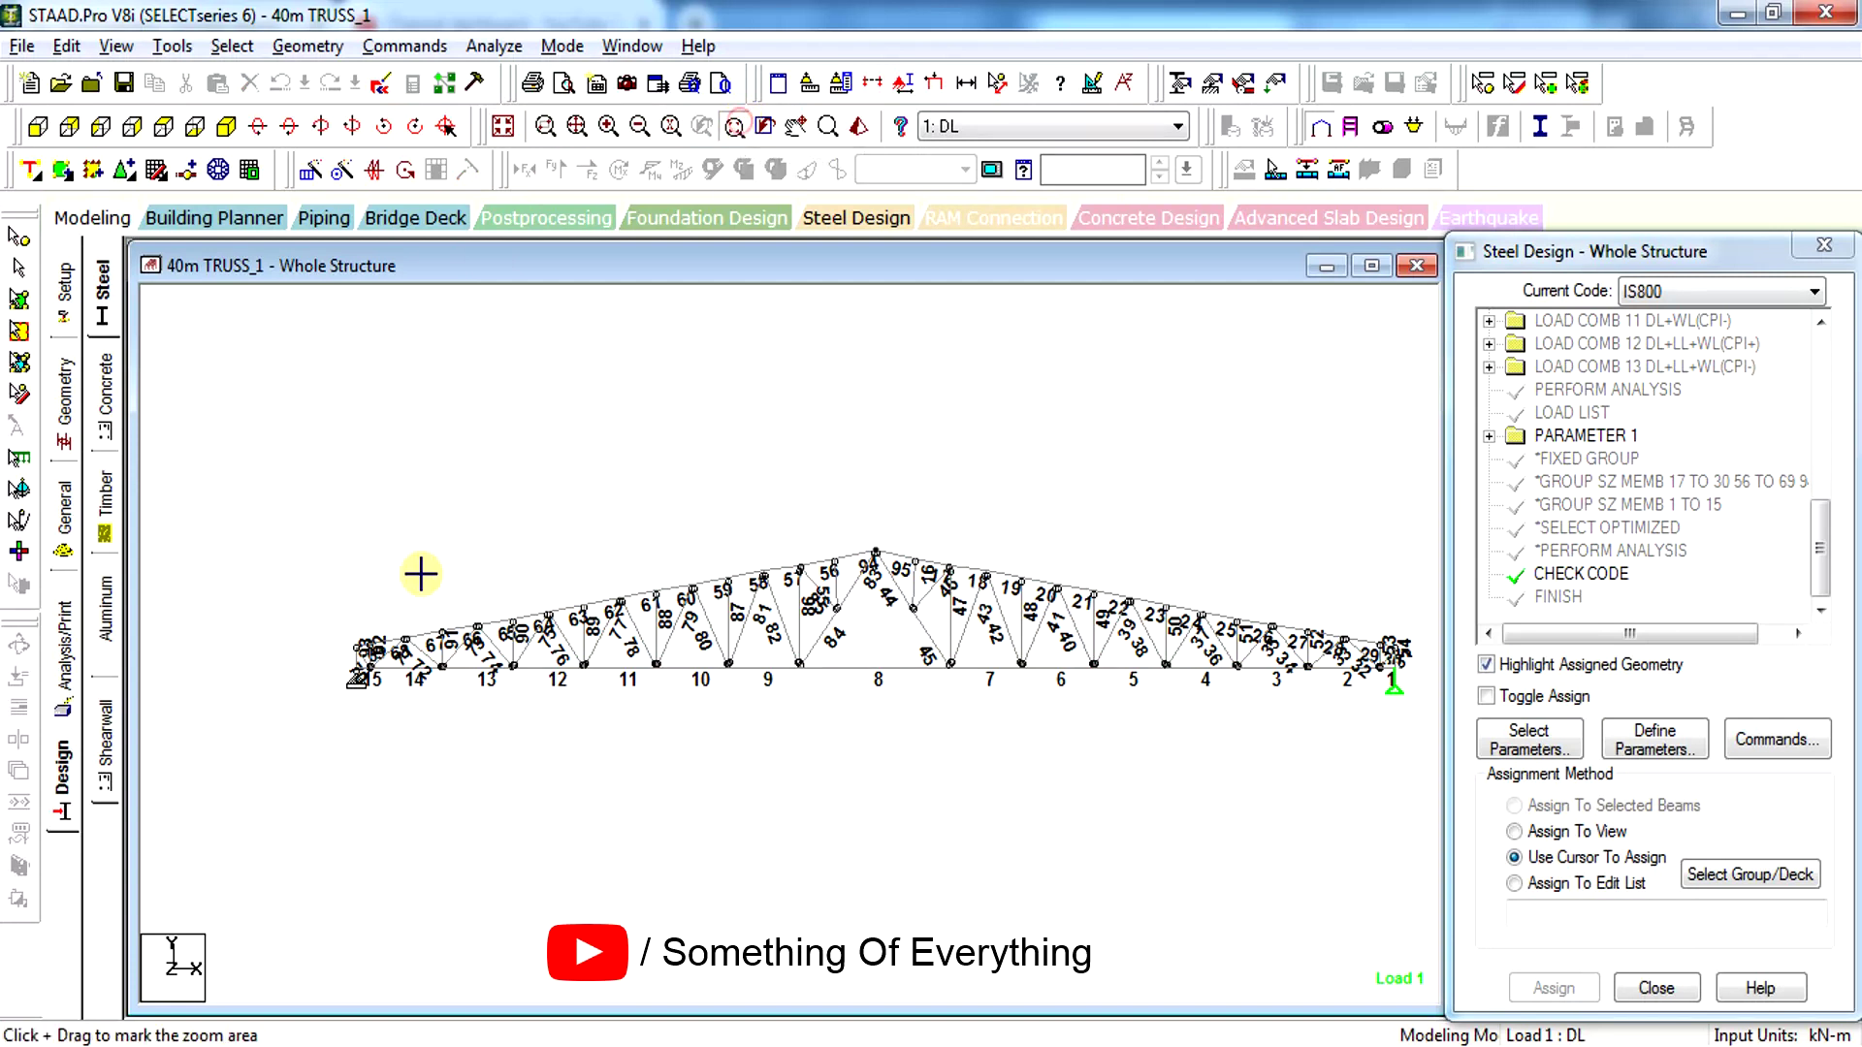
{"action": "left_click_drag", "start_coordinate": [399, 605], "coordinate": [308, 744]}
{"action": "scroll", "coordinate": [921, 636], "scroll_direction": "up", "scroll_amount": 1}
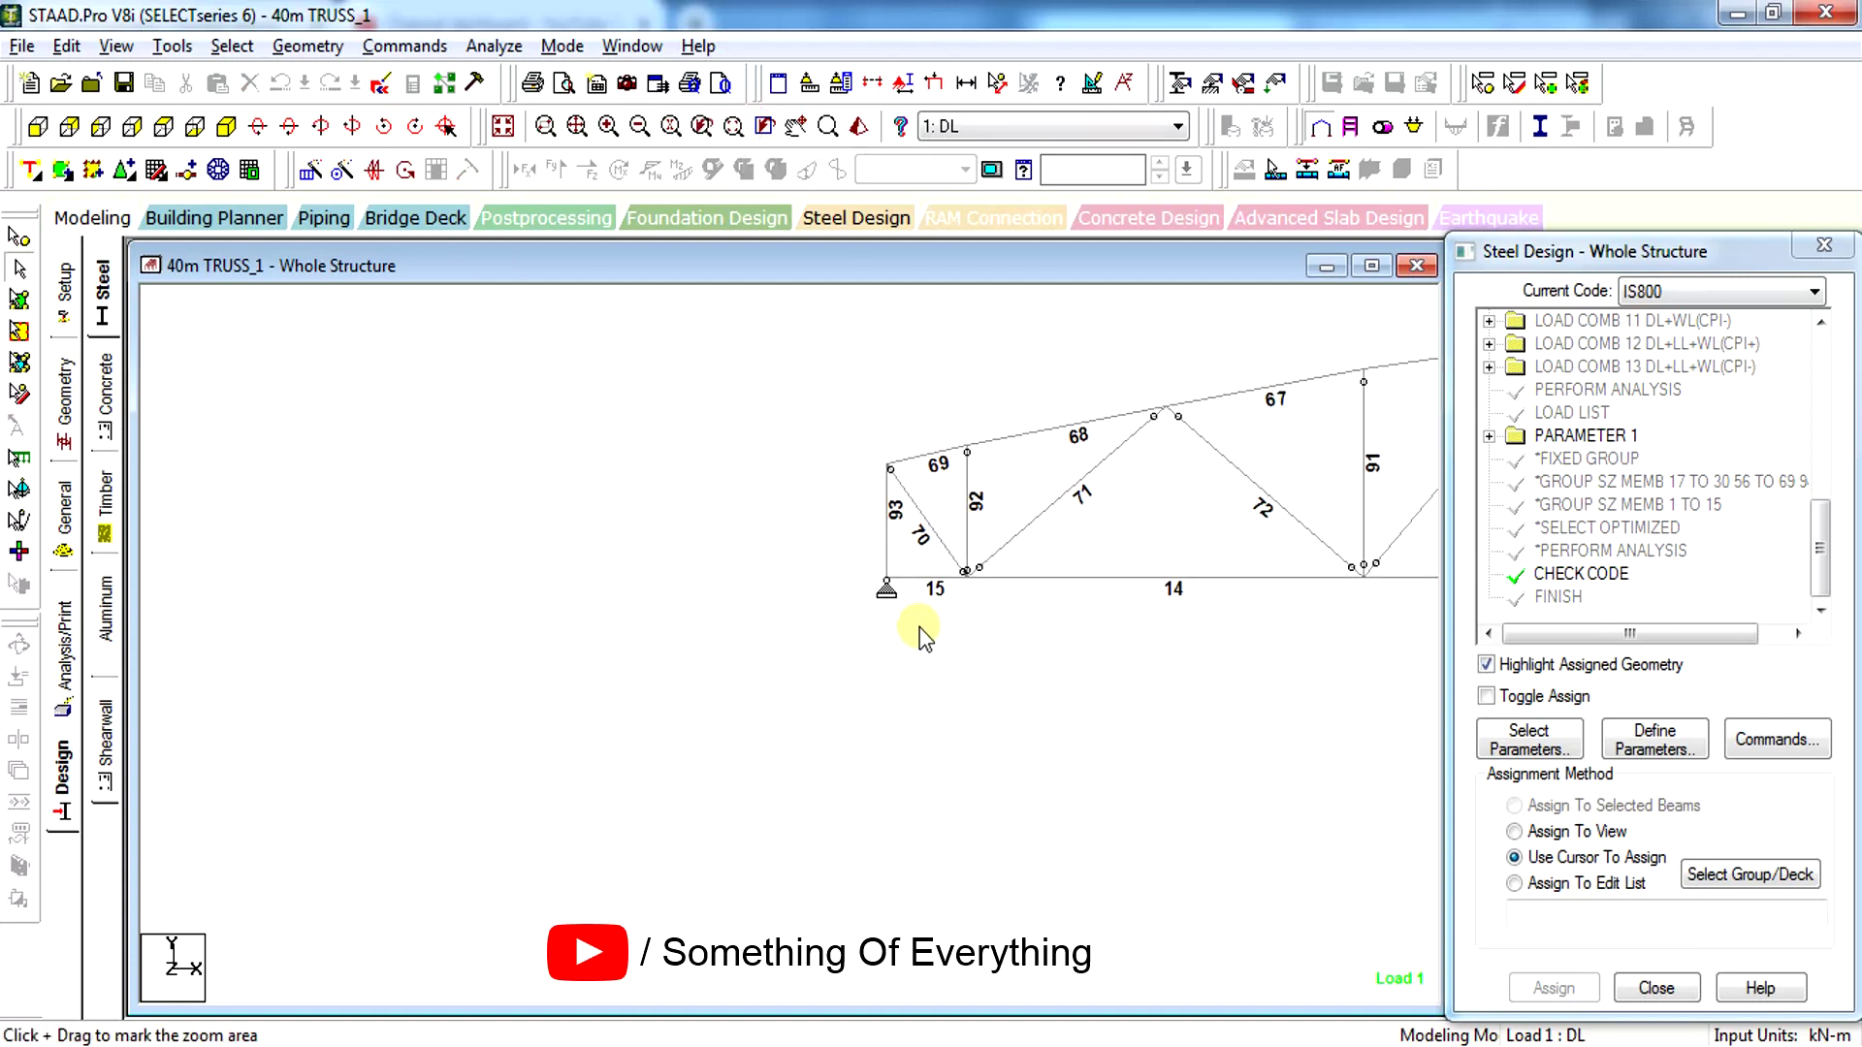
{"action": "key", "text": "shift+b"}
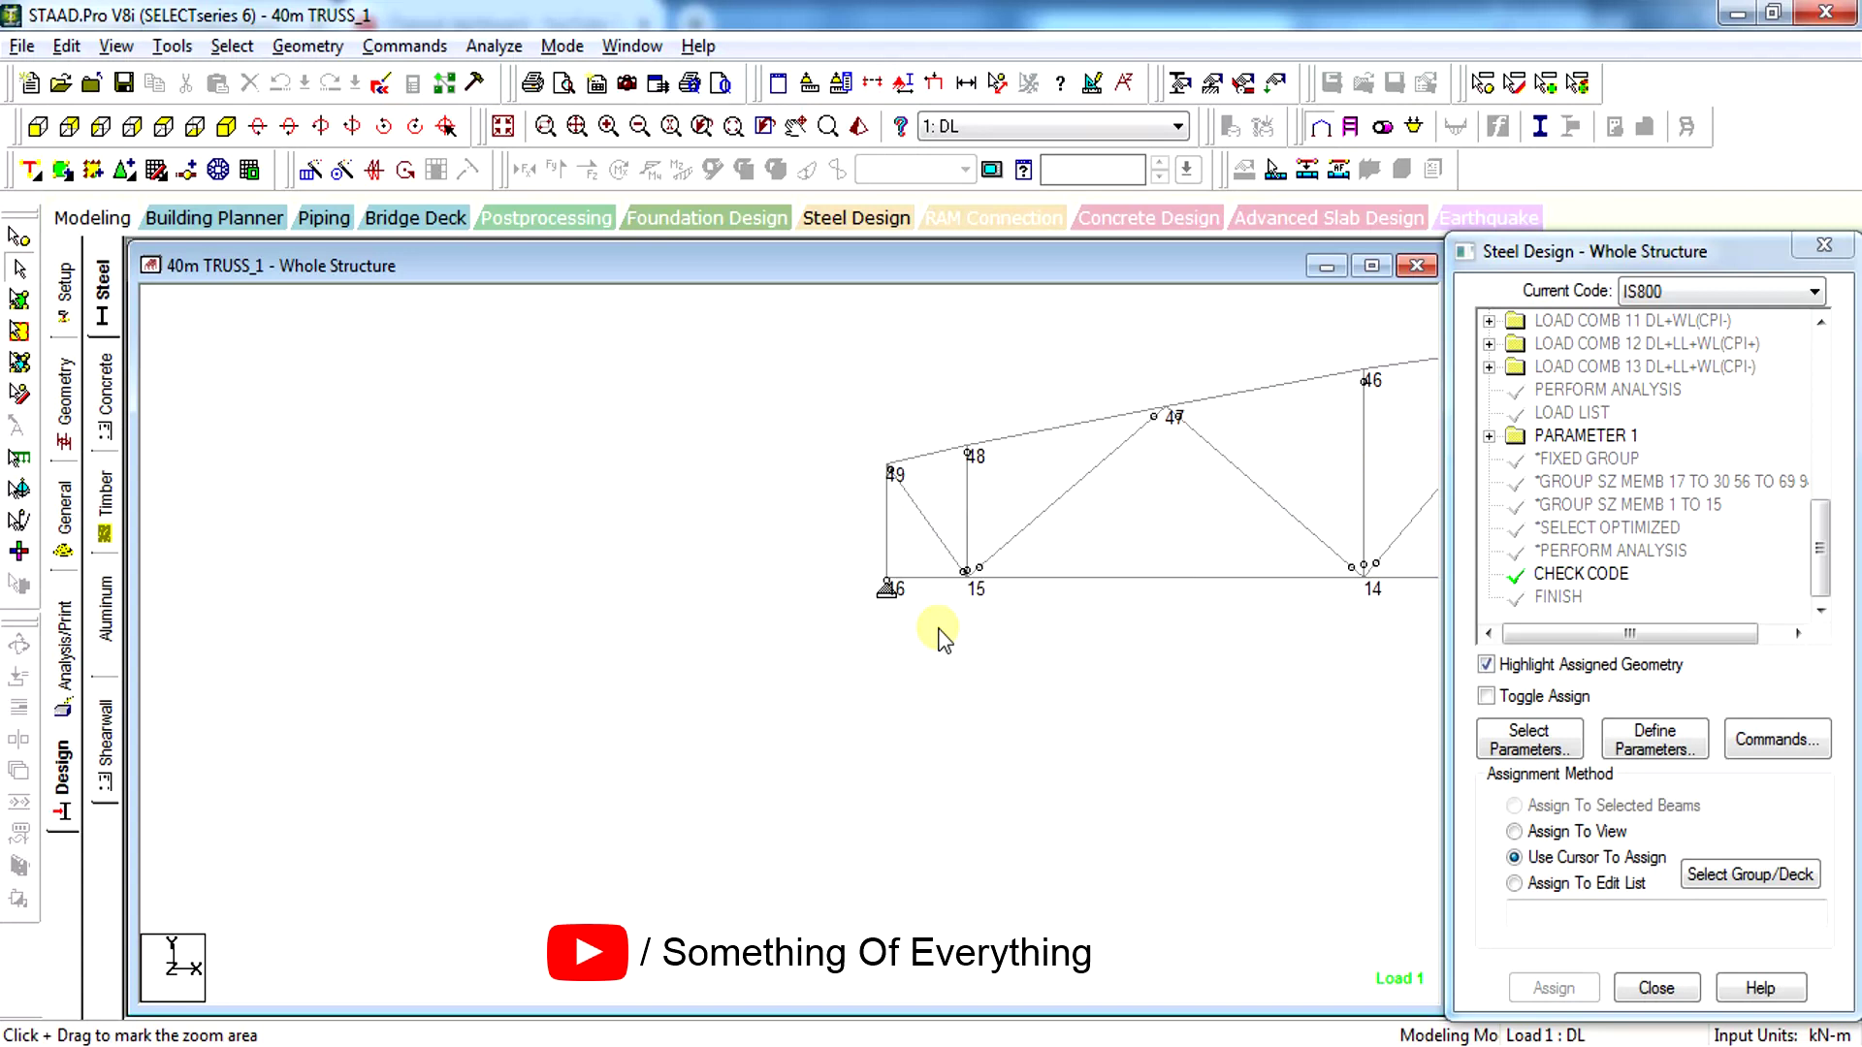
{"action": "middle_click_drag", "start_coordinate": [886, 586], "coordinate": [620, 679]}
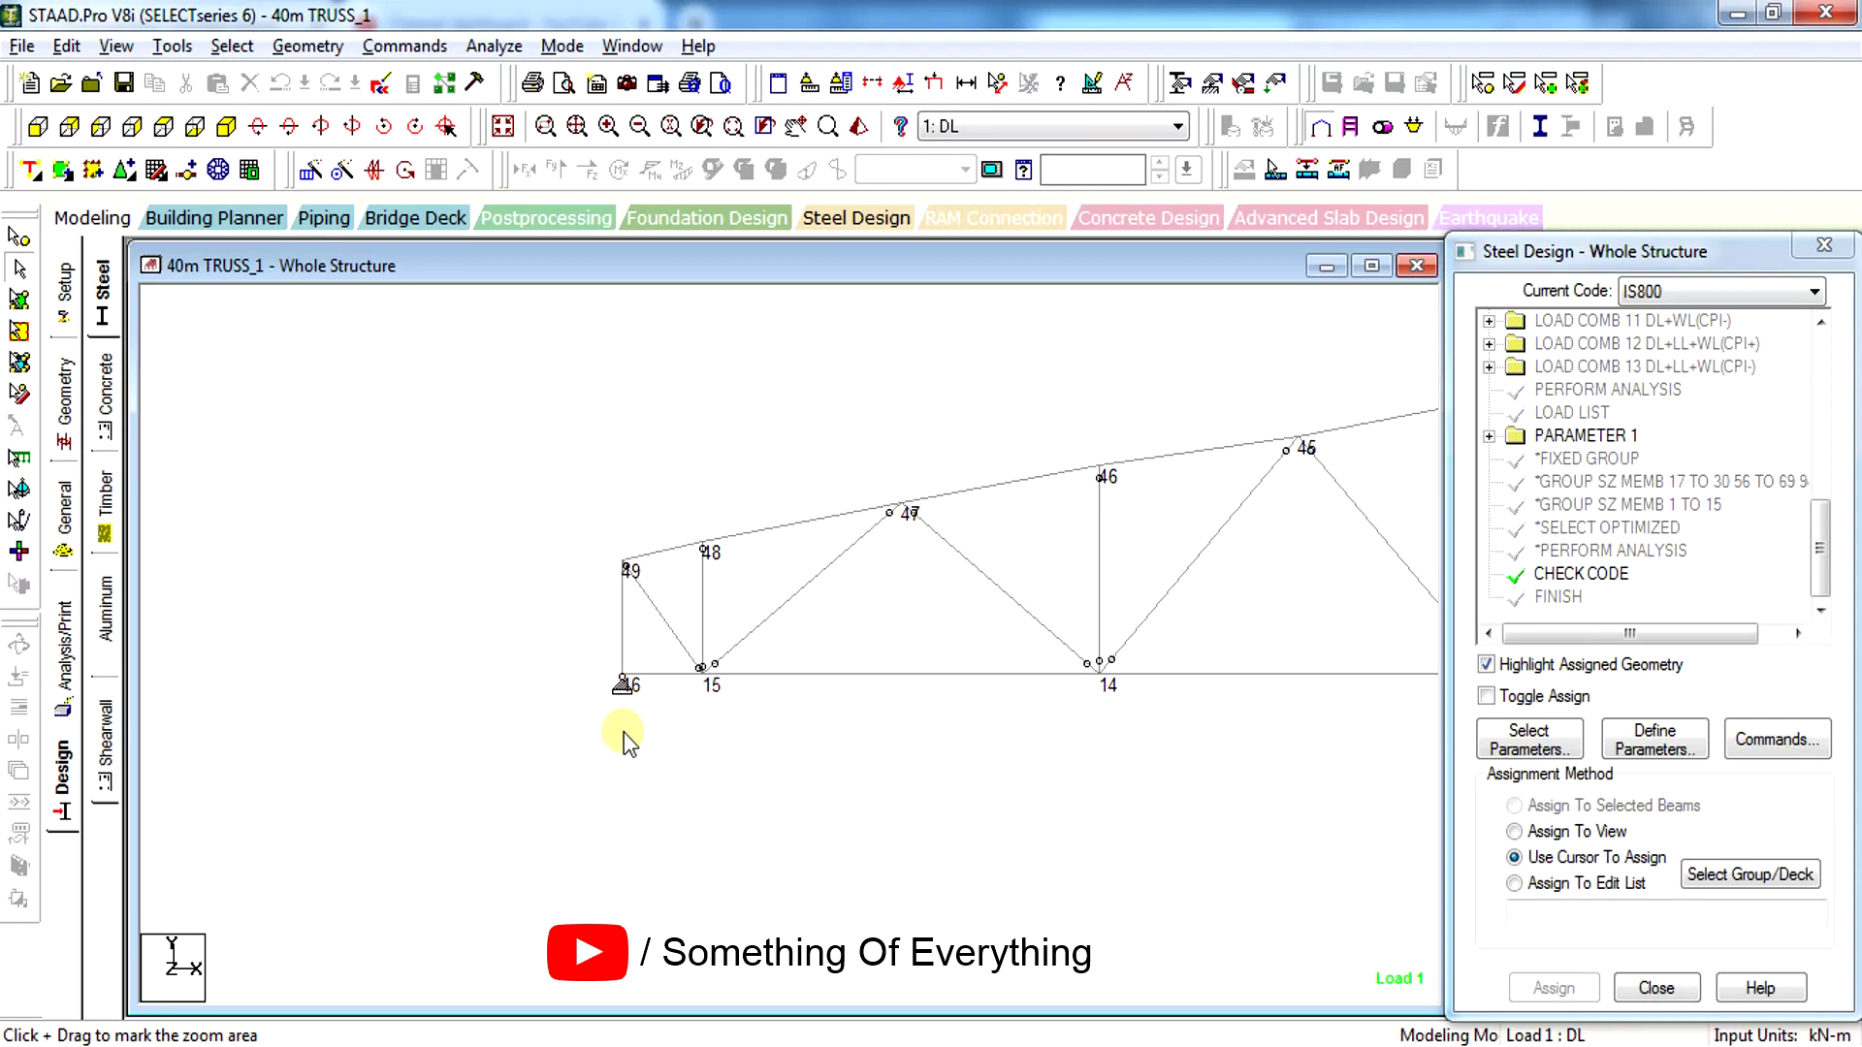
{"action": "scroll", "coordinate": [678, 728], "scroll_direction": "down", "scroll_amount": 3}
{"action": "scroll", "coordinate": [817, 702], "scroll_direction": "down", "scroll_amount": 2}
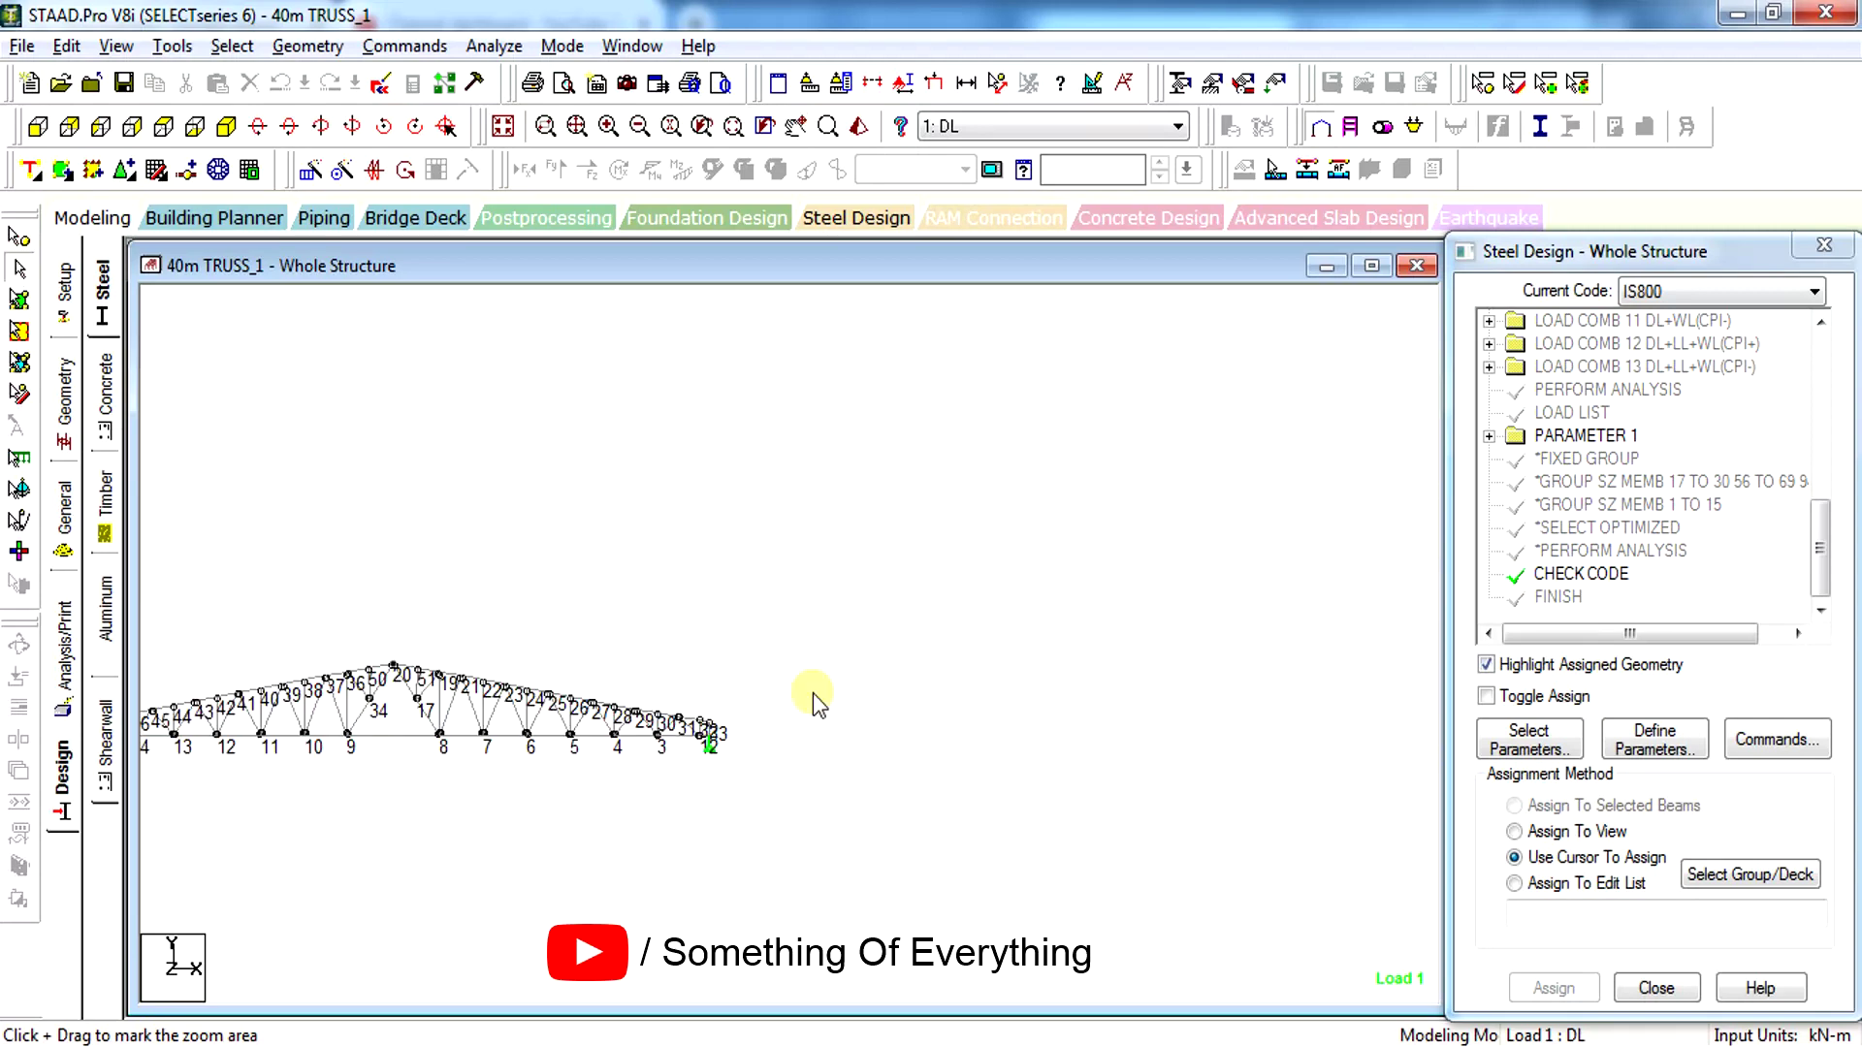
{"action": "scroll", "coordinate": [739, 777], "scroll_direction": "up", "scroll_amount": 3}
{"action": "scroll", "coordinate": [939, 740], "scroll_direction": "down", "scroll_amount": 1}
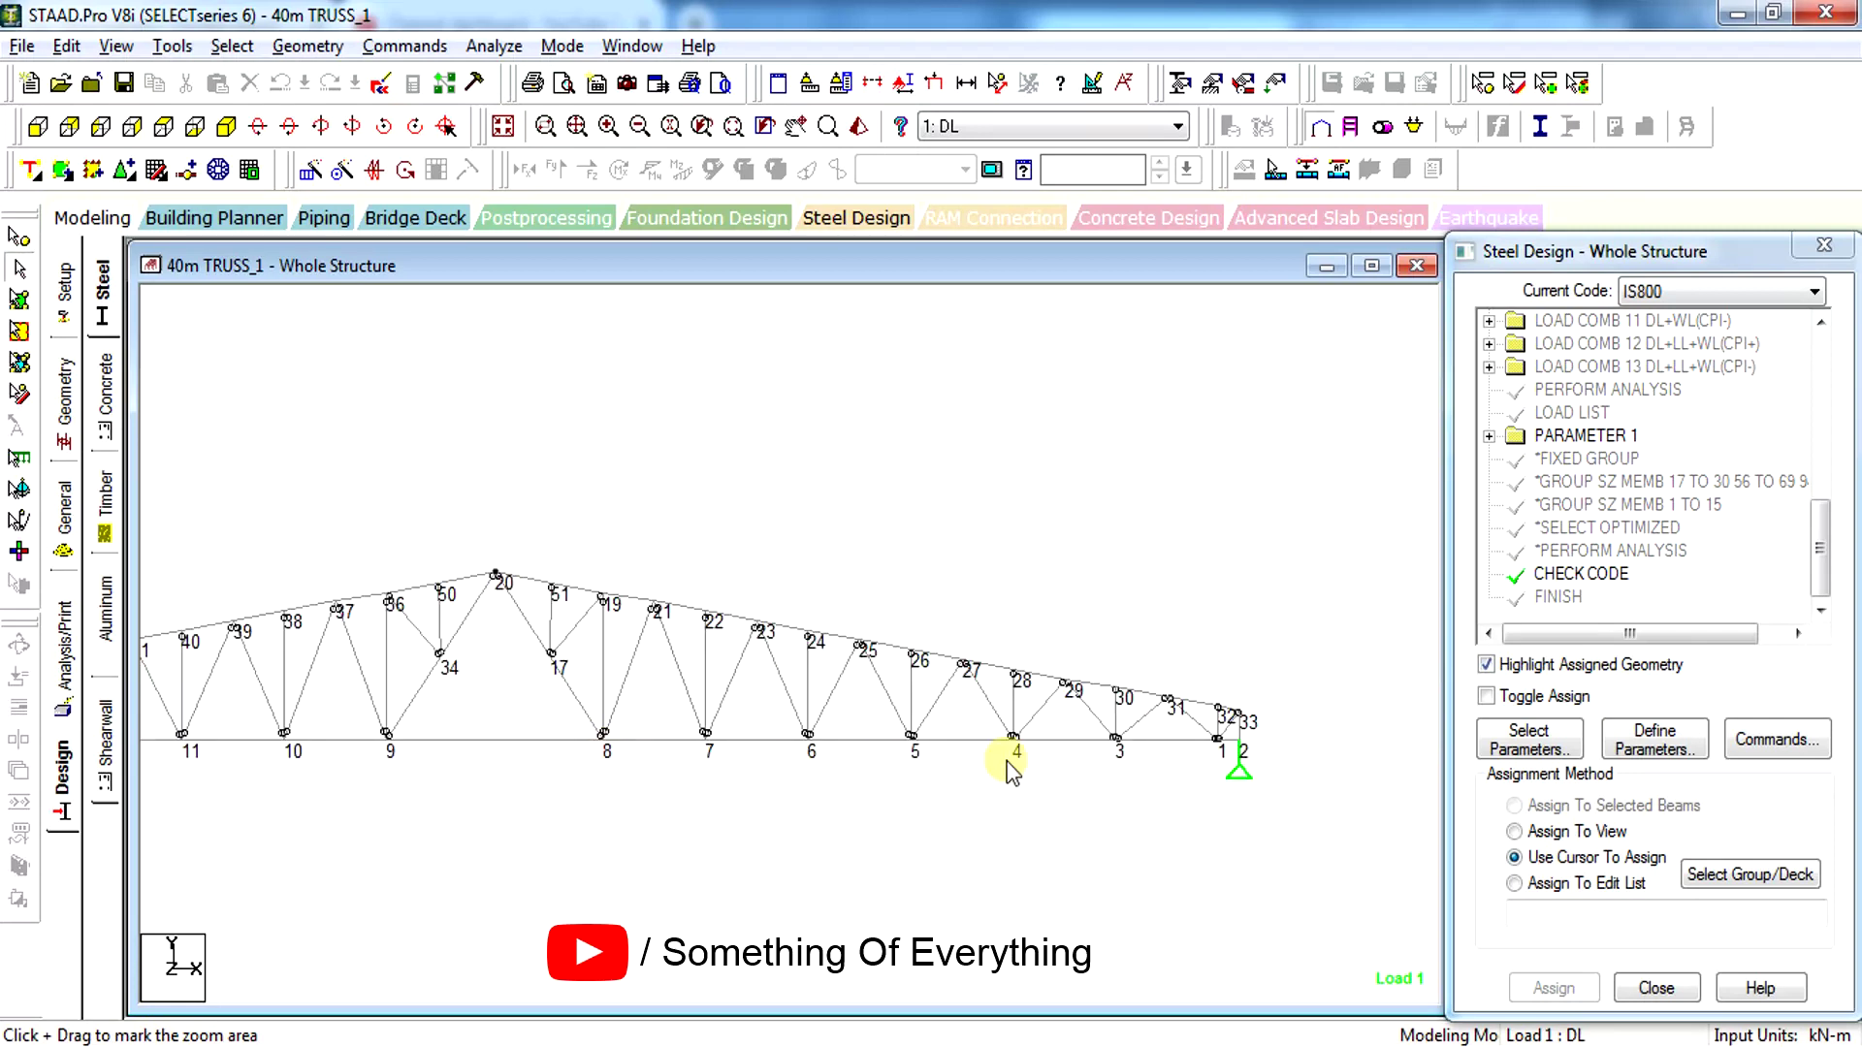
Bring the right support into view, then select and clear the bottom chord members
{"action": "middle_click_drag", "start_coordinate": [1287, 751], "coordinate": [1156, 803]}
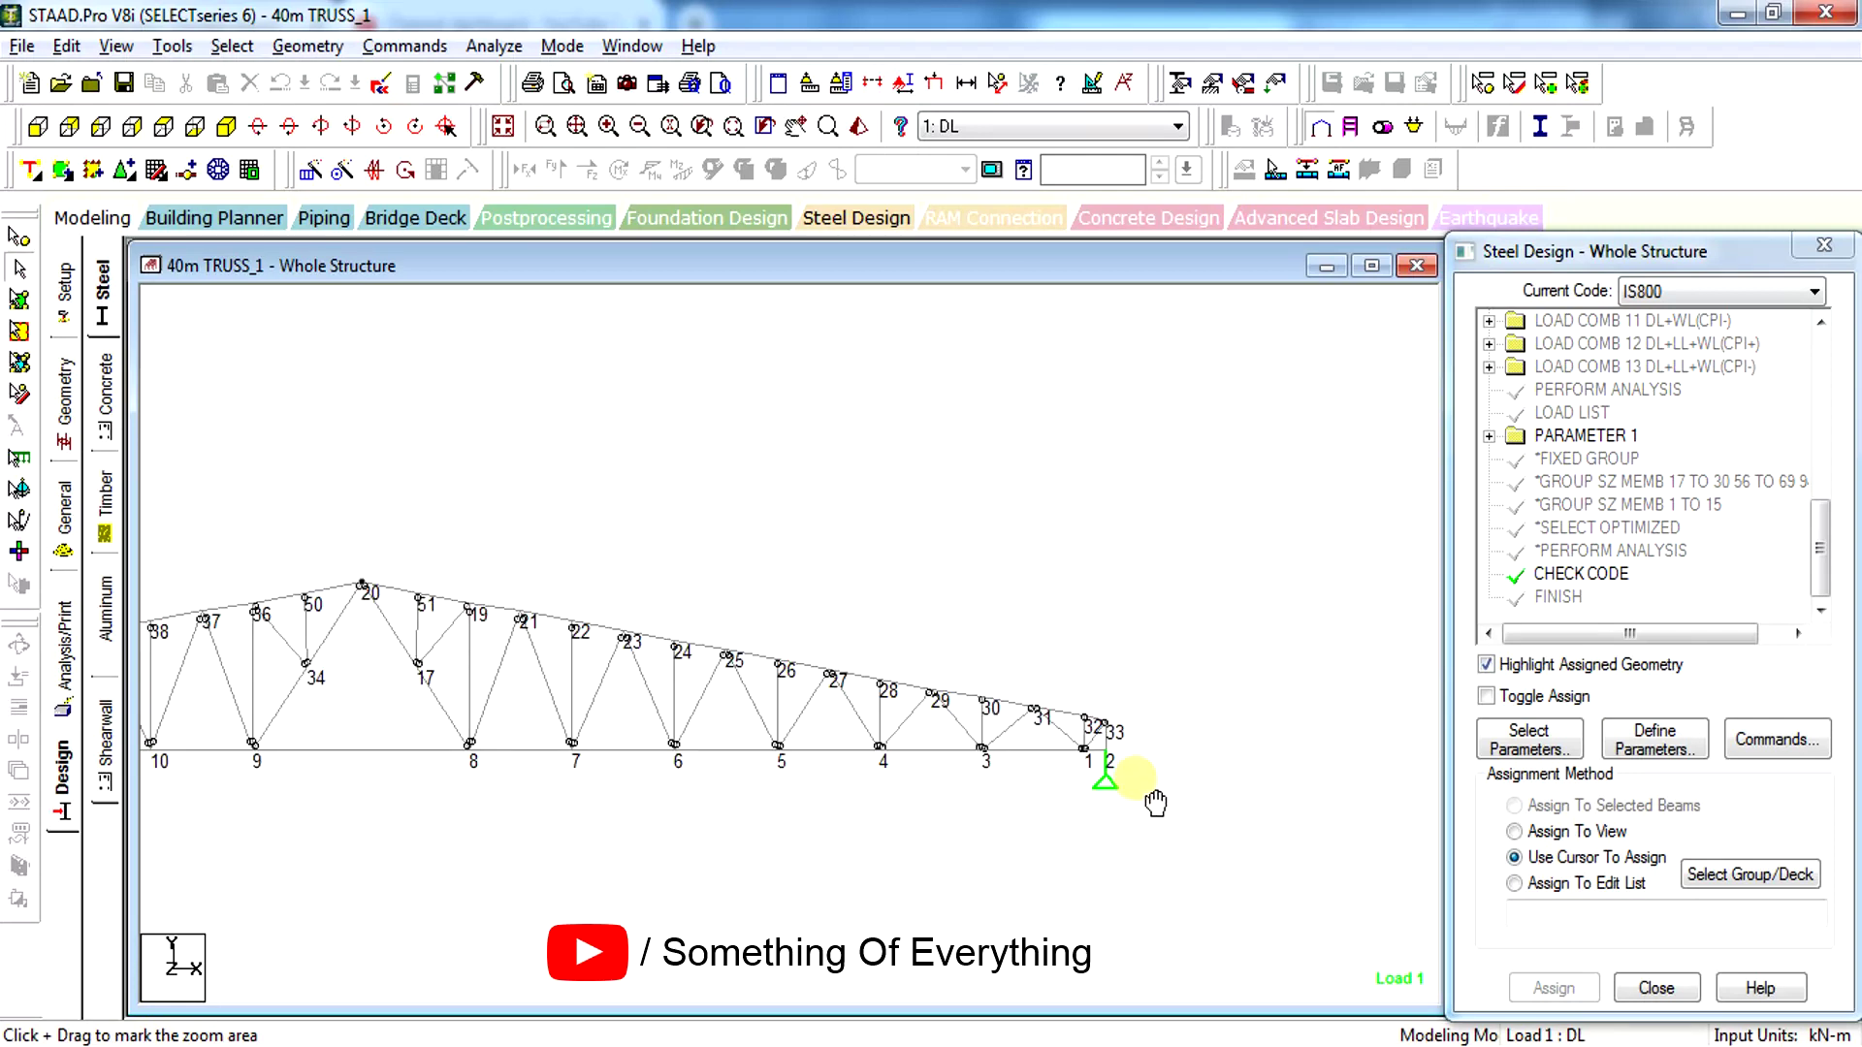
{"action": "scroll", "coordinate": [1202, 756], "scroll_direction": "down", "scroll_amount": 3}
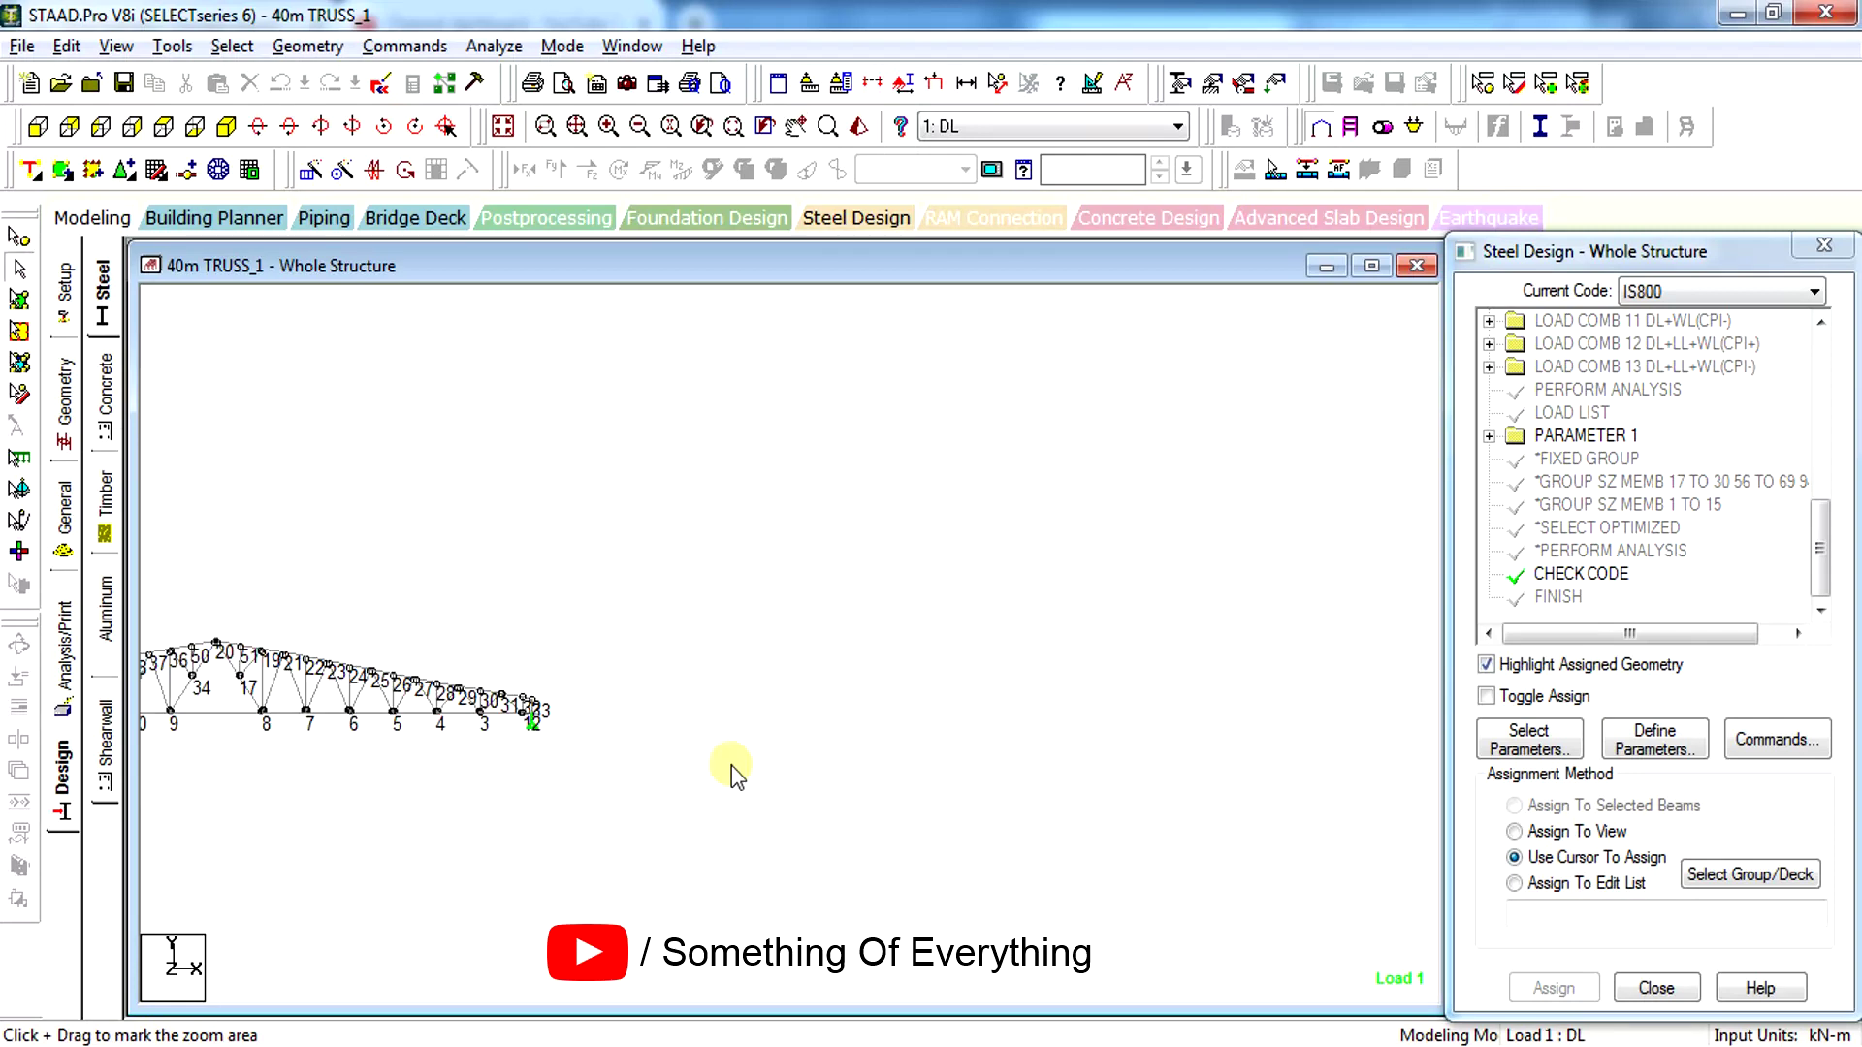
{"action": "scroll", "coordinate": [824, 771], "scroll_direction": "up", "scroll_amount": 2}
{"action": "scroll", "coordinate": [431, 737], "scroll_direction": "up", "scroll_amount": 2}
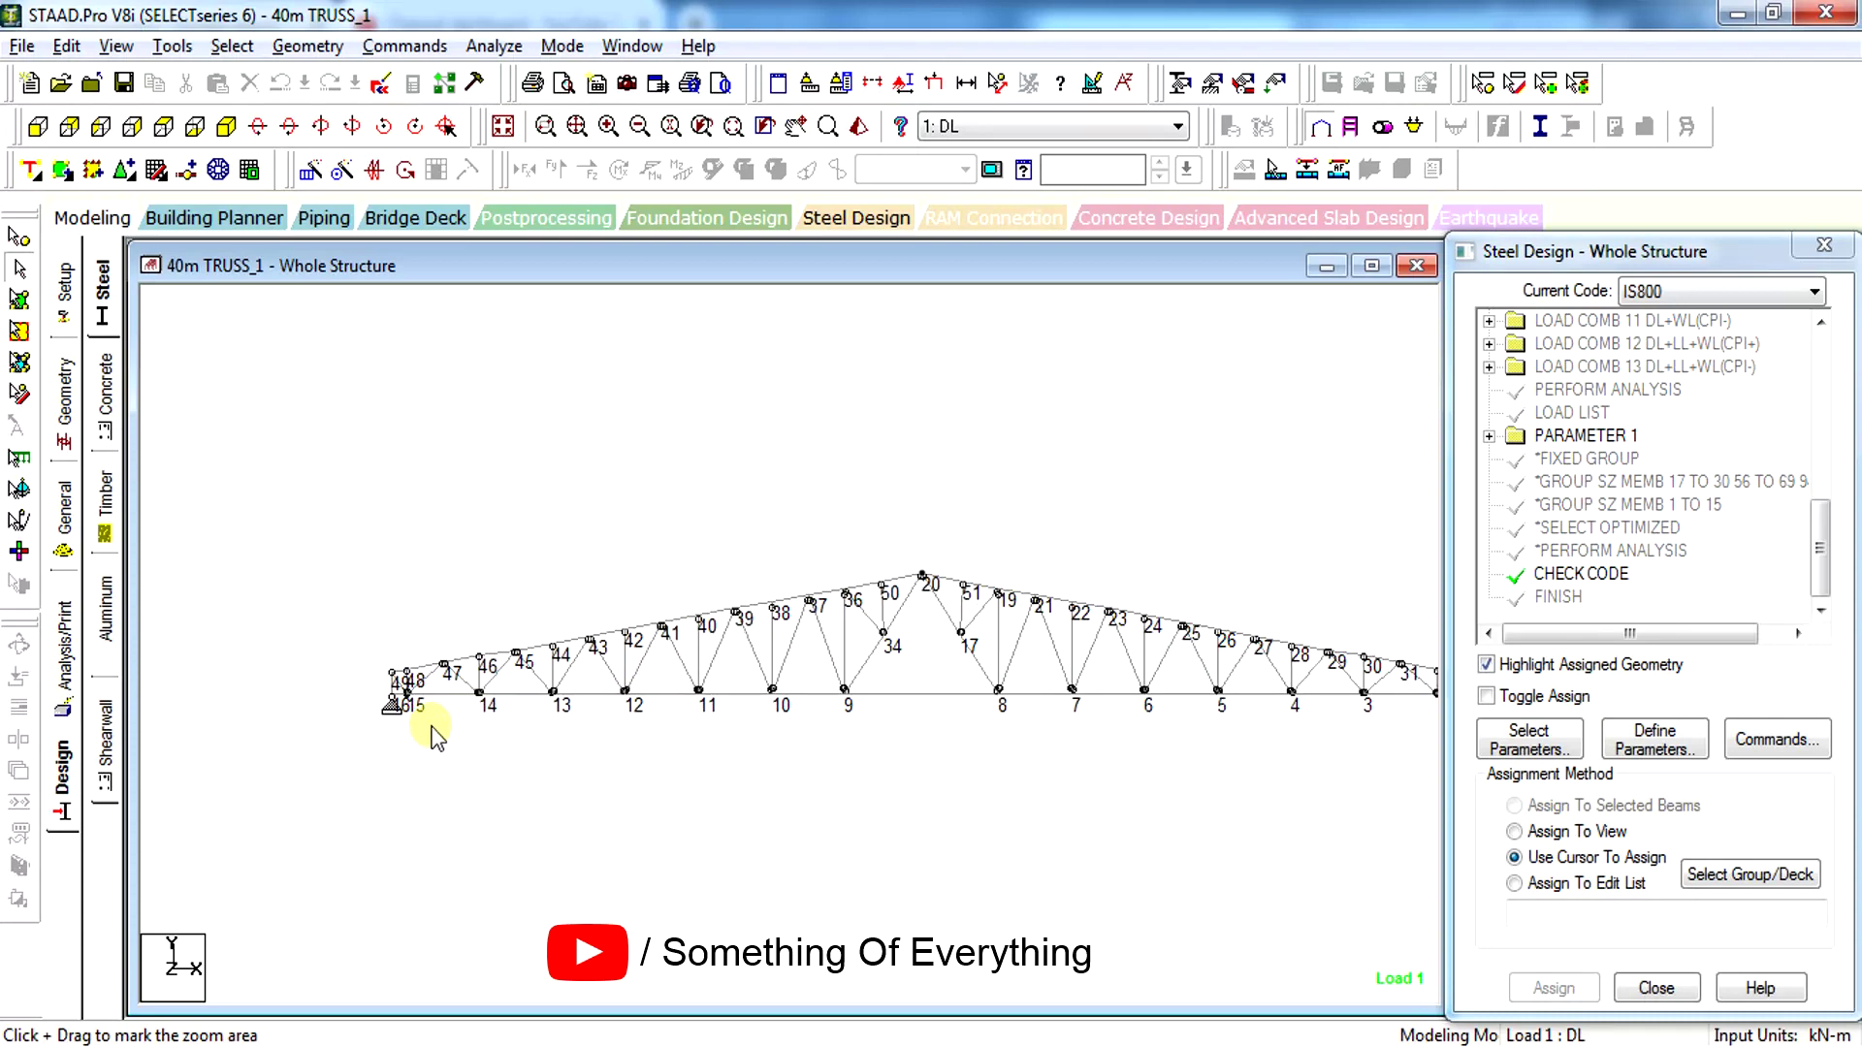
{"action": "scroll", "coordinate": [740, 781], "scroll_direction": "up", "scroll_amount": 1}
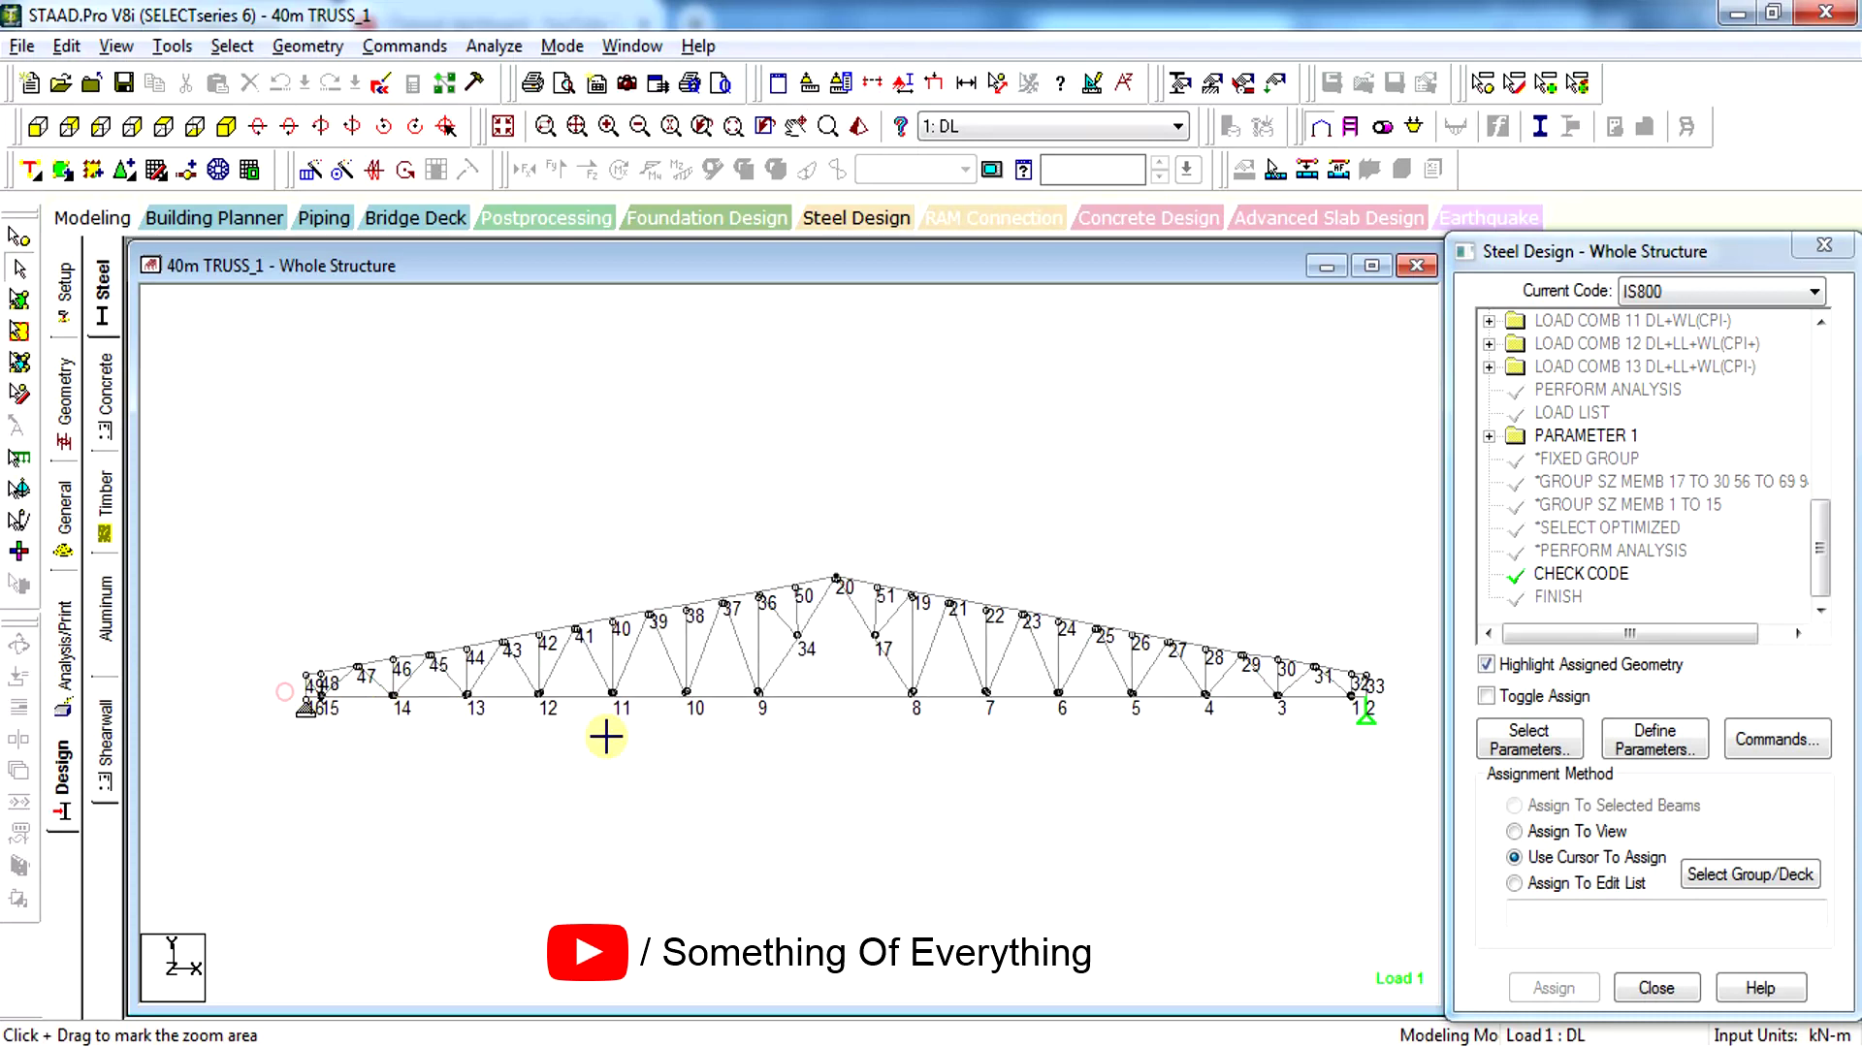
{"action": "left_click_drag", "start_coordinate": [607, 737], "coordinate": [1393, 770]}
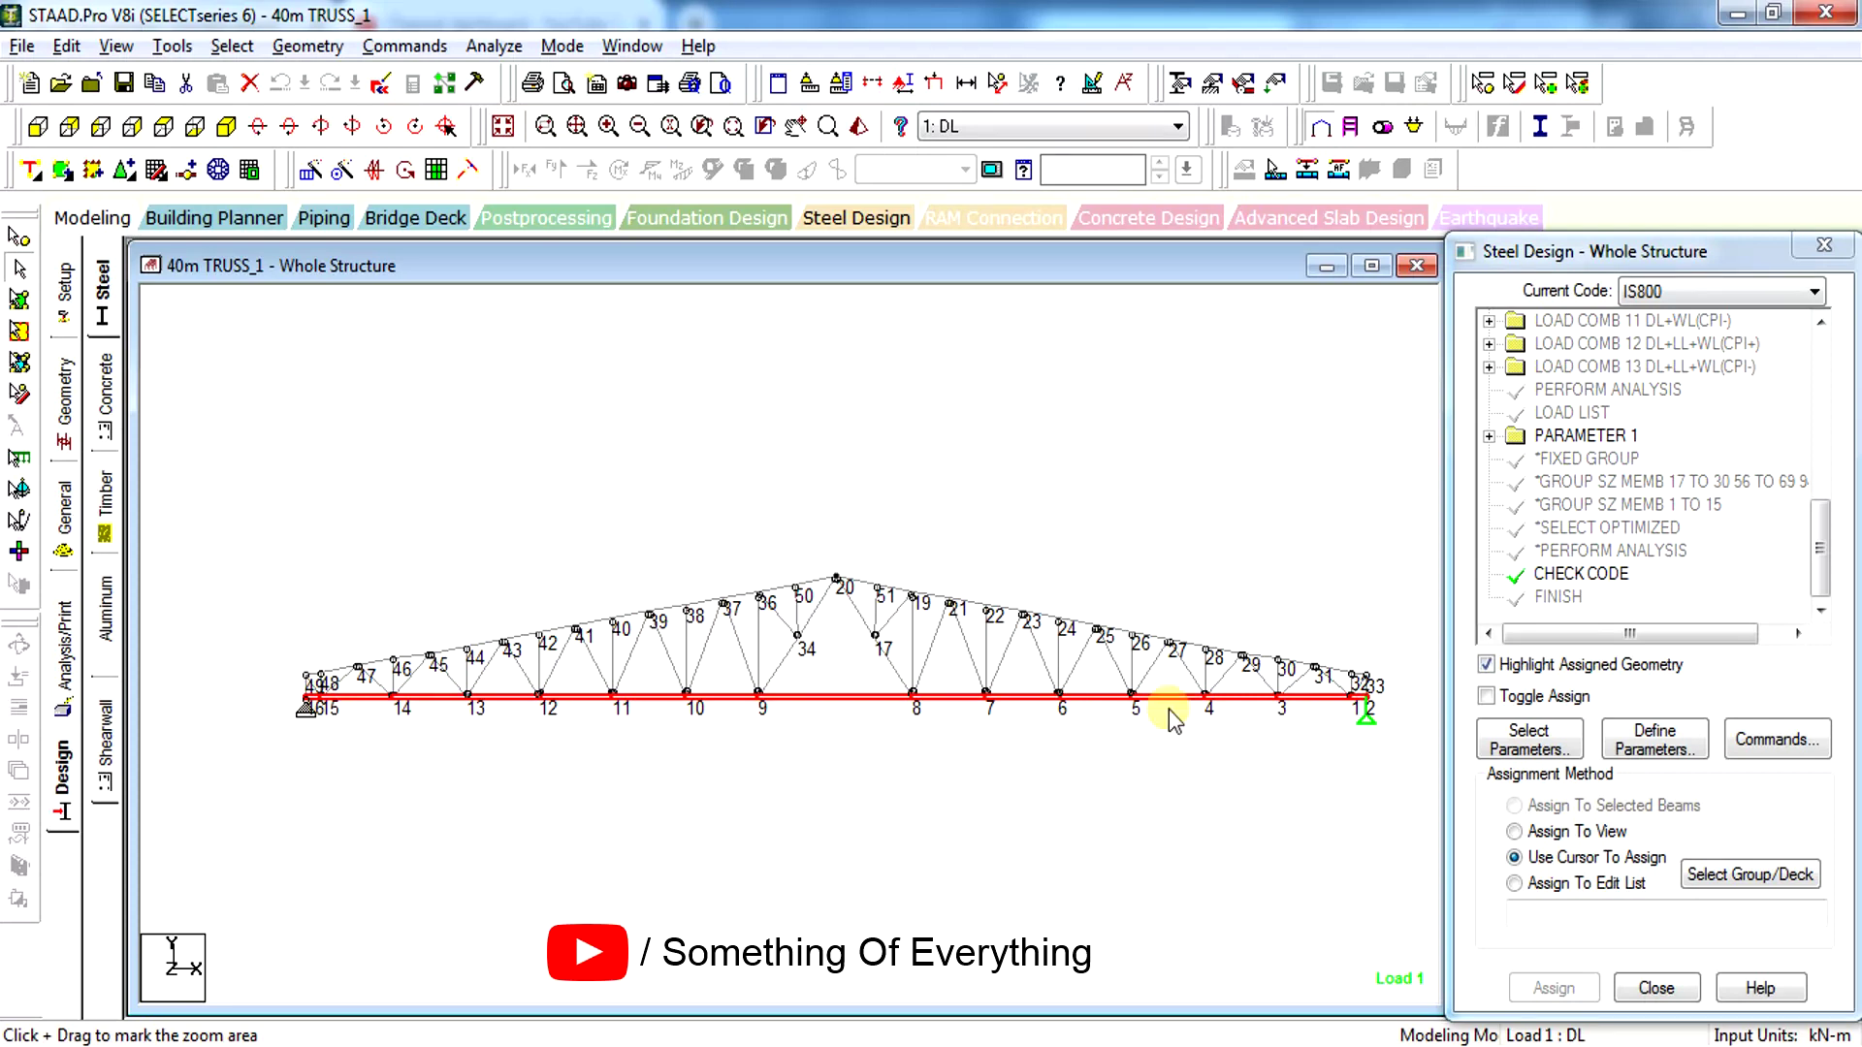
{"action": "left_click", "coordinate": [1184, 540]}
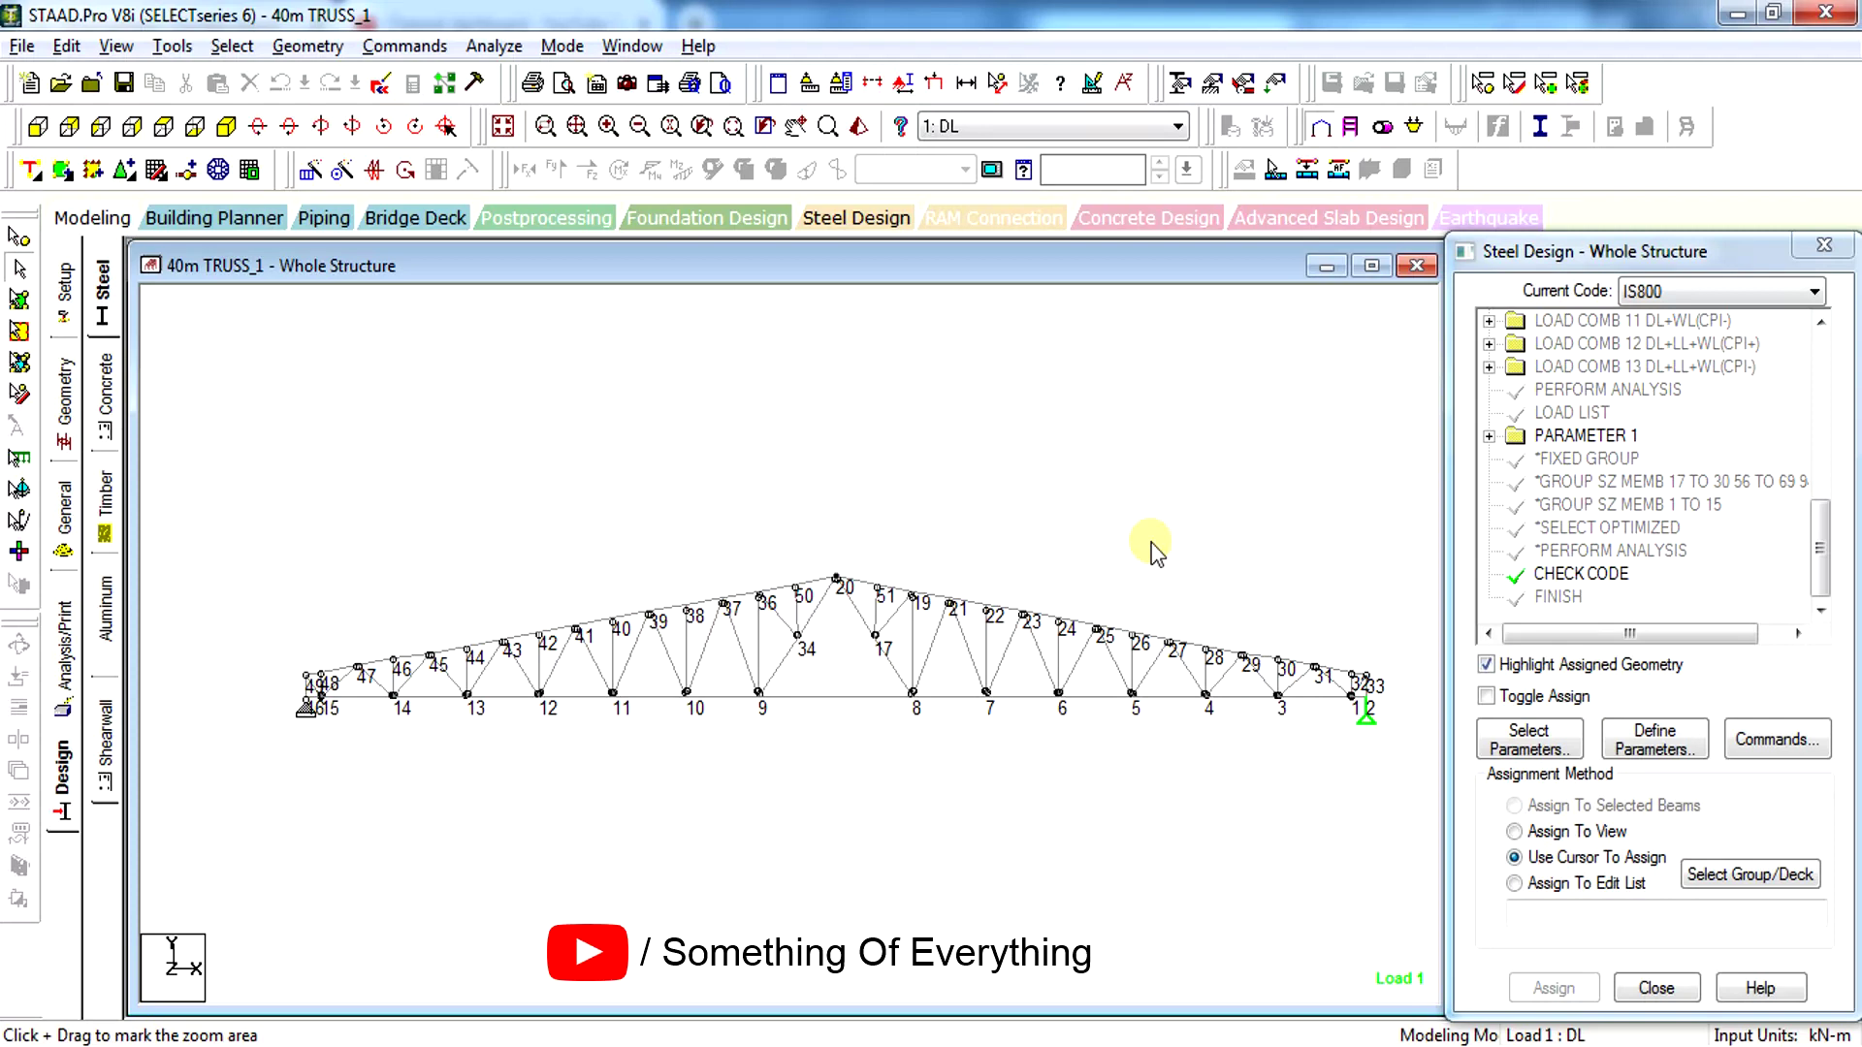
Add DJ1 = 16, DJ2 = 2 and DFF = 325 as design parameters, one after another
{"action": "left_click", "coordinate": [1654, 737]}
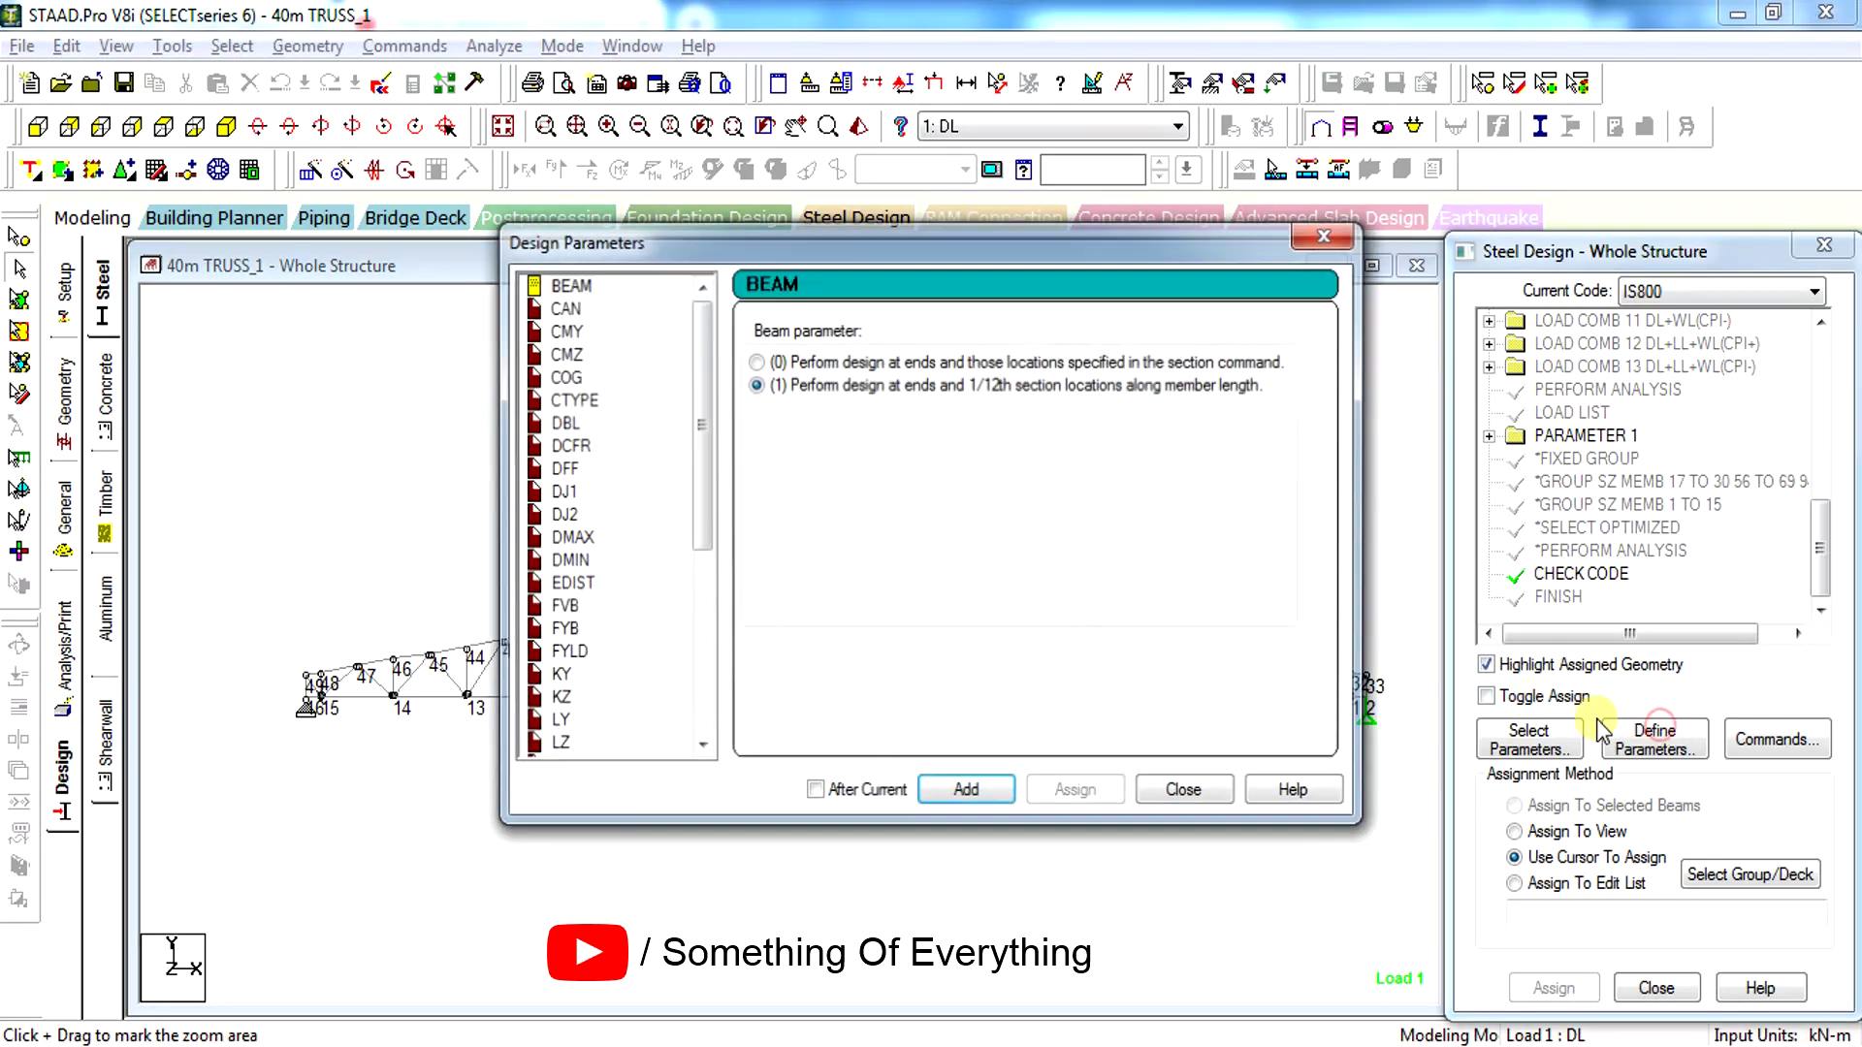
{"action": "left_click", "coordinate": [562, 493]}
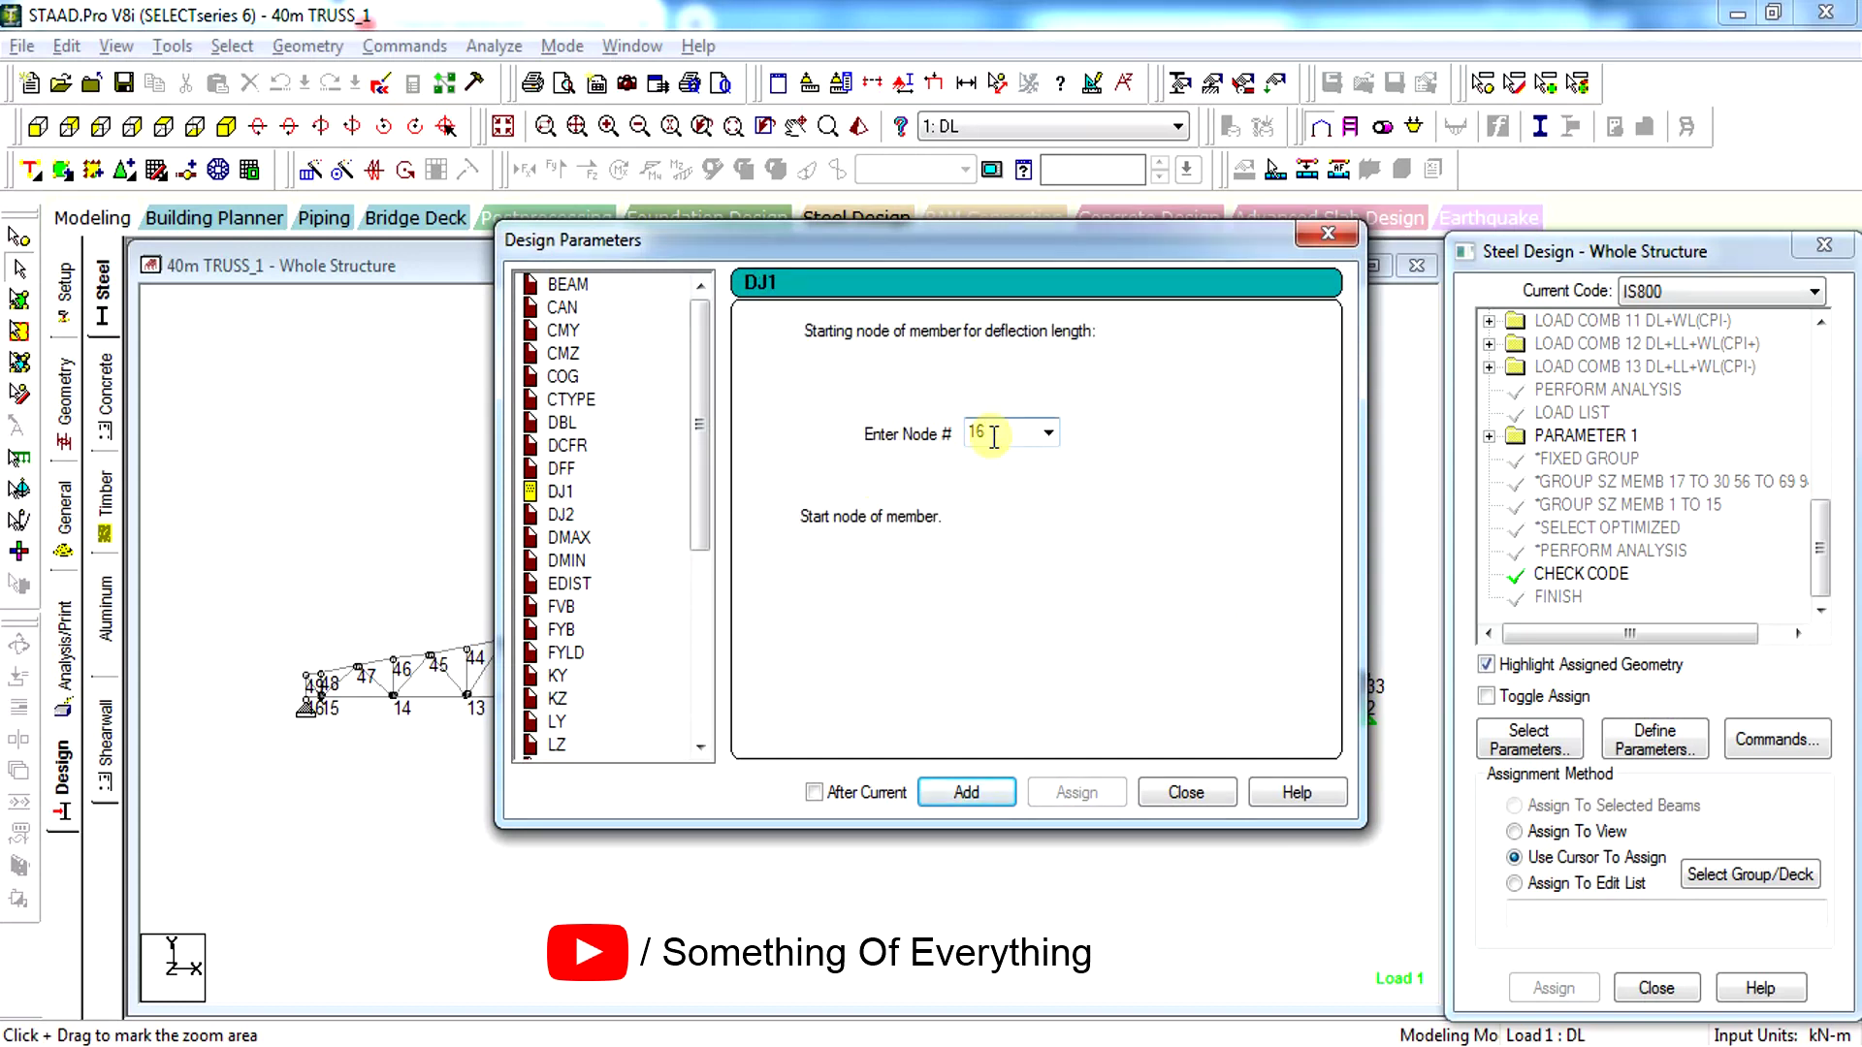
{"action": "left_click", "coordinate": [973, 805]}
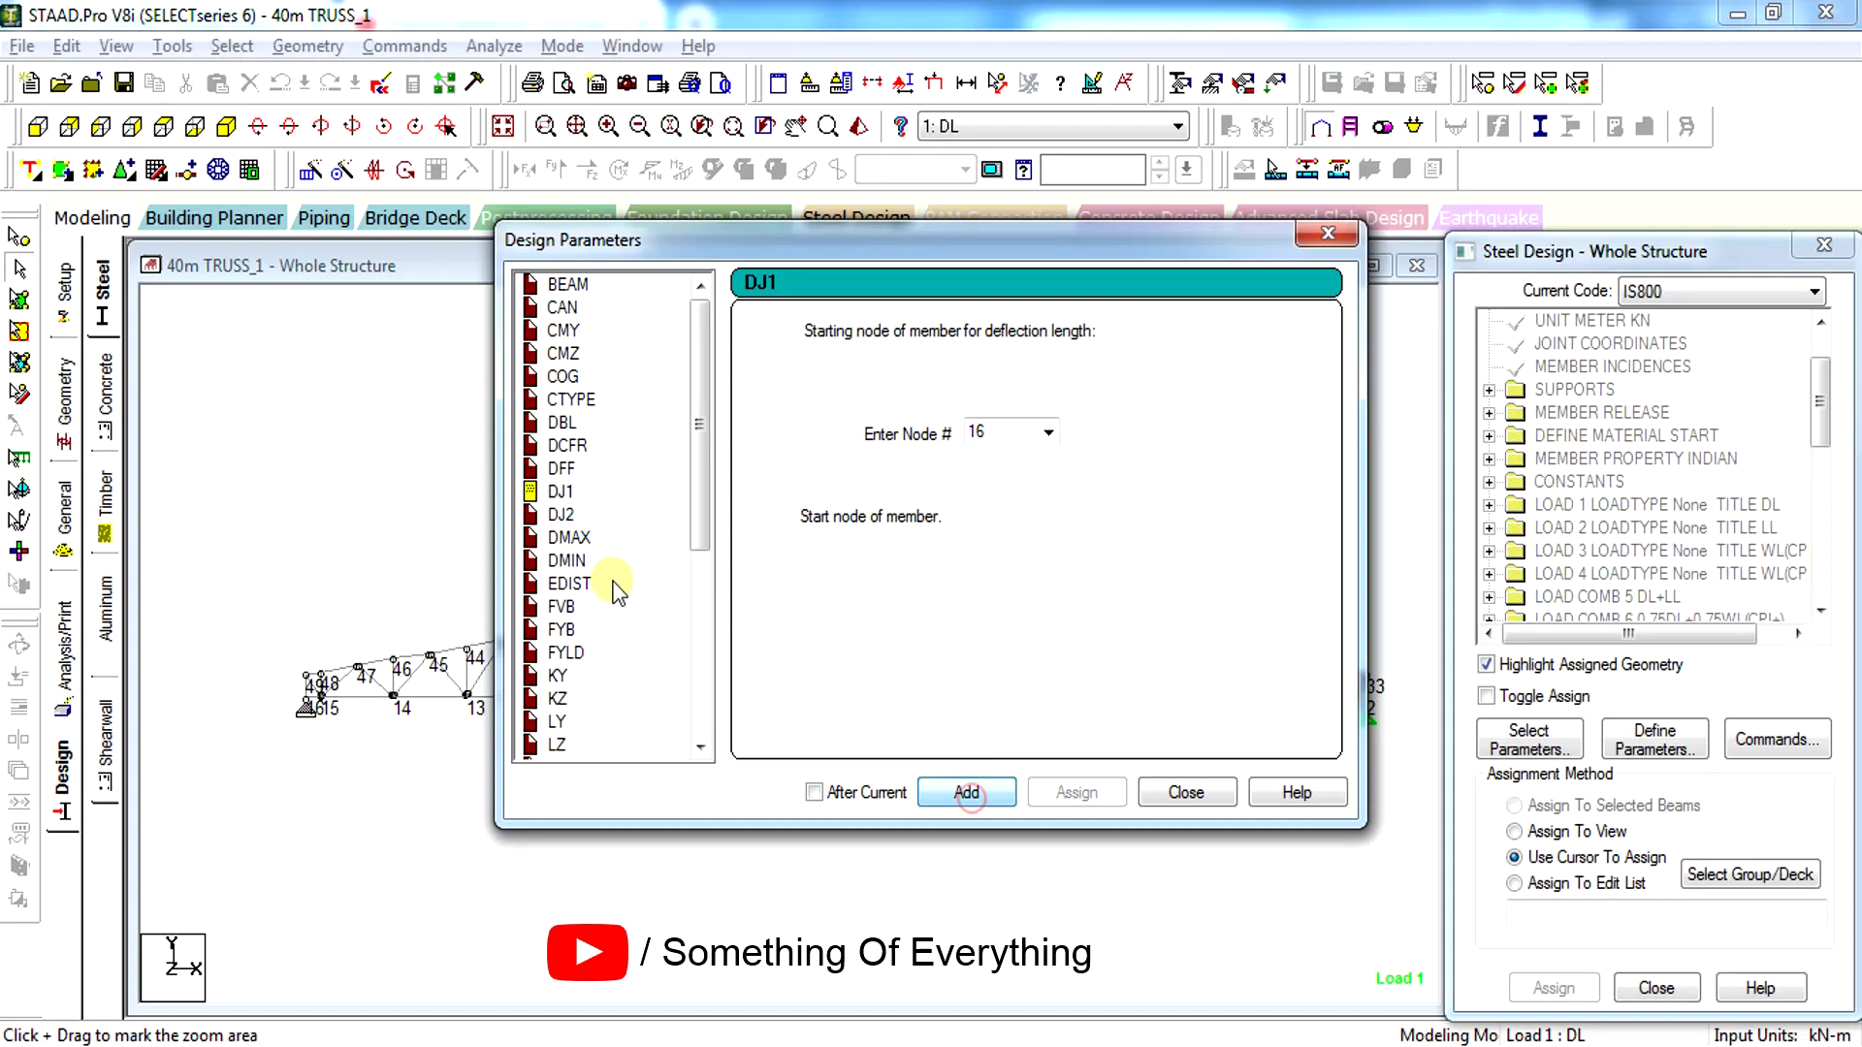
{"action": "left_click", "coordinate": [562, 515]}
{"action": "left_click", "coordinate": [1005, 440]}
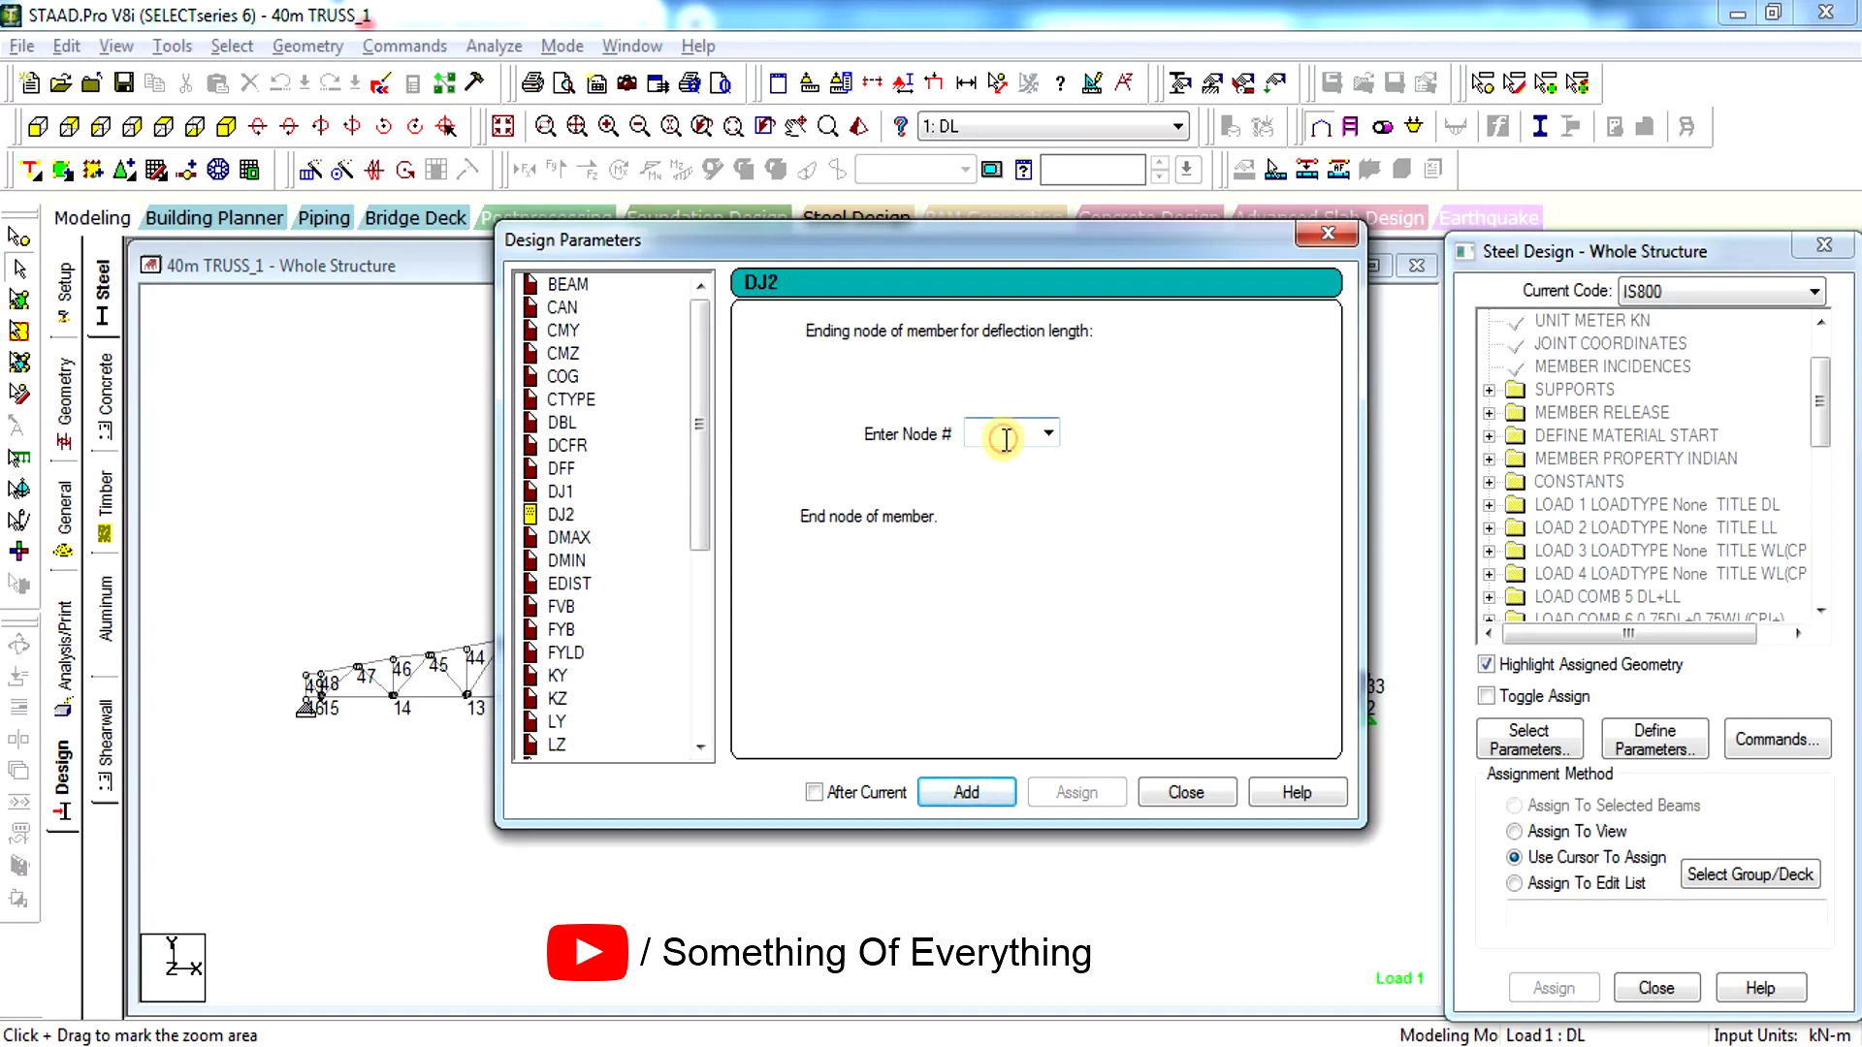
{"action": "type", "text": "2"}
{"action": "left_click", "coordinate": [966, 793]}
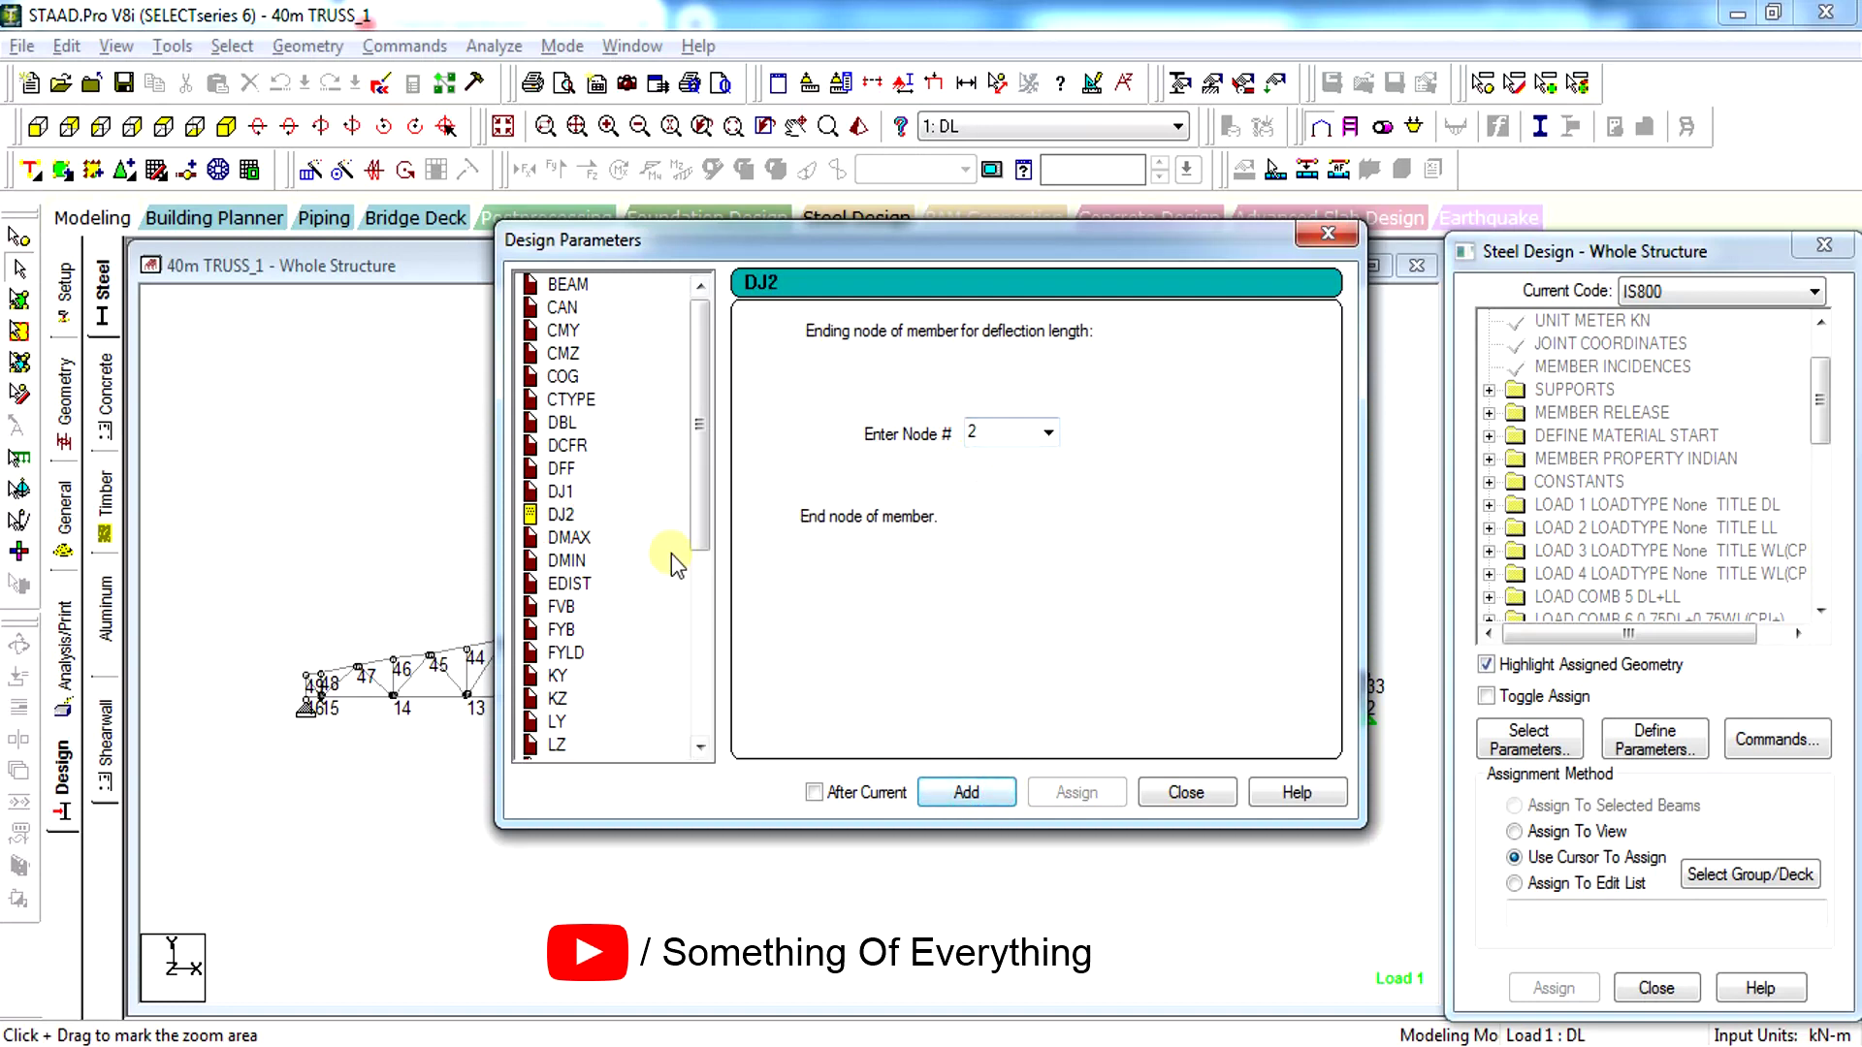
{"action": "left_click", "coordinate": [560, 469]}
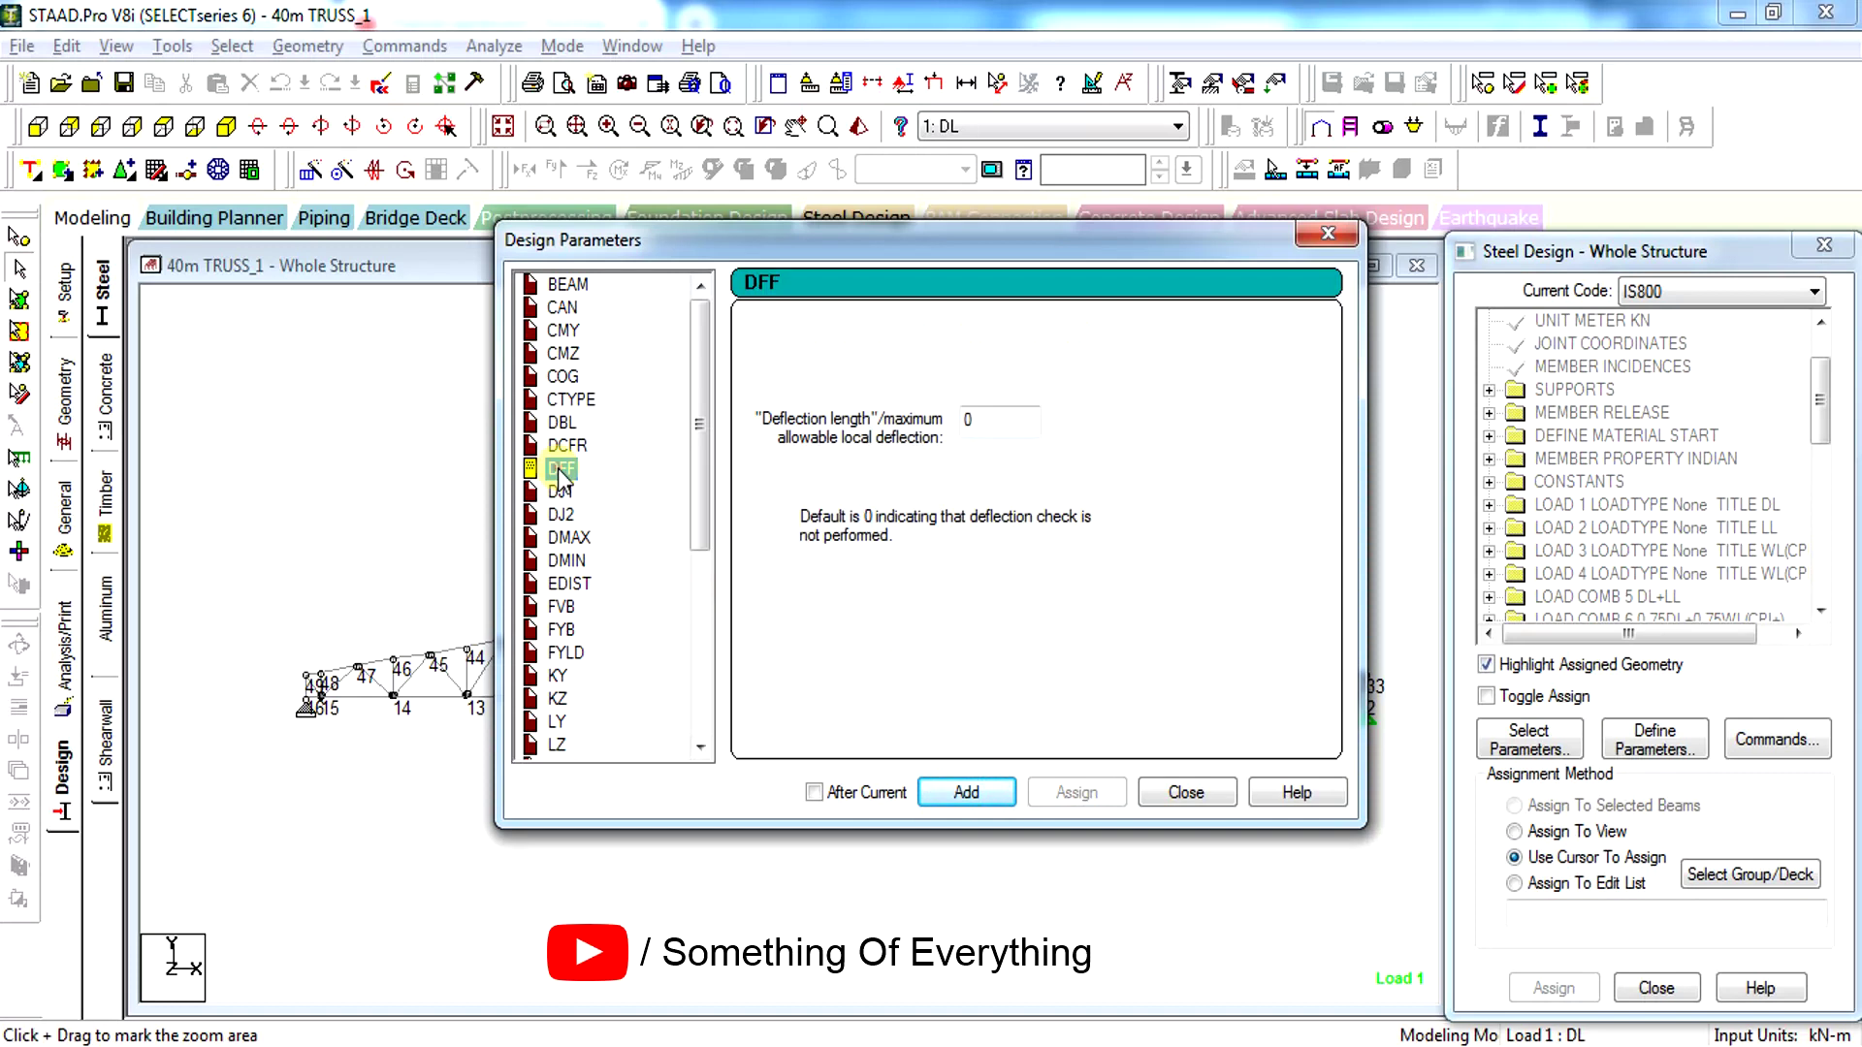
{"action": "double_click", "coordinate": [974, 420]}
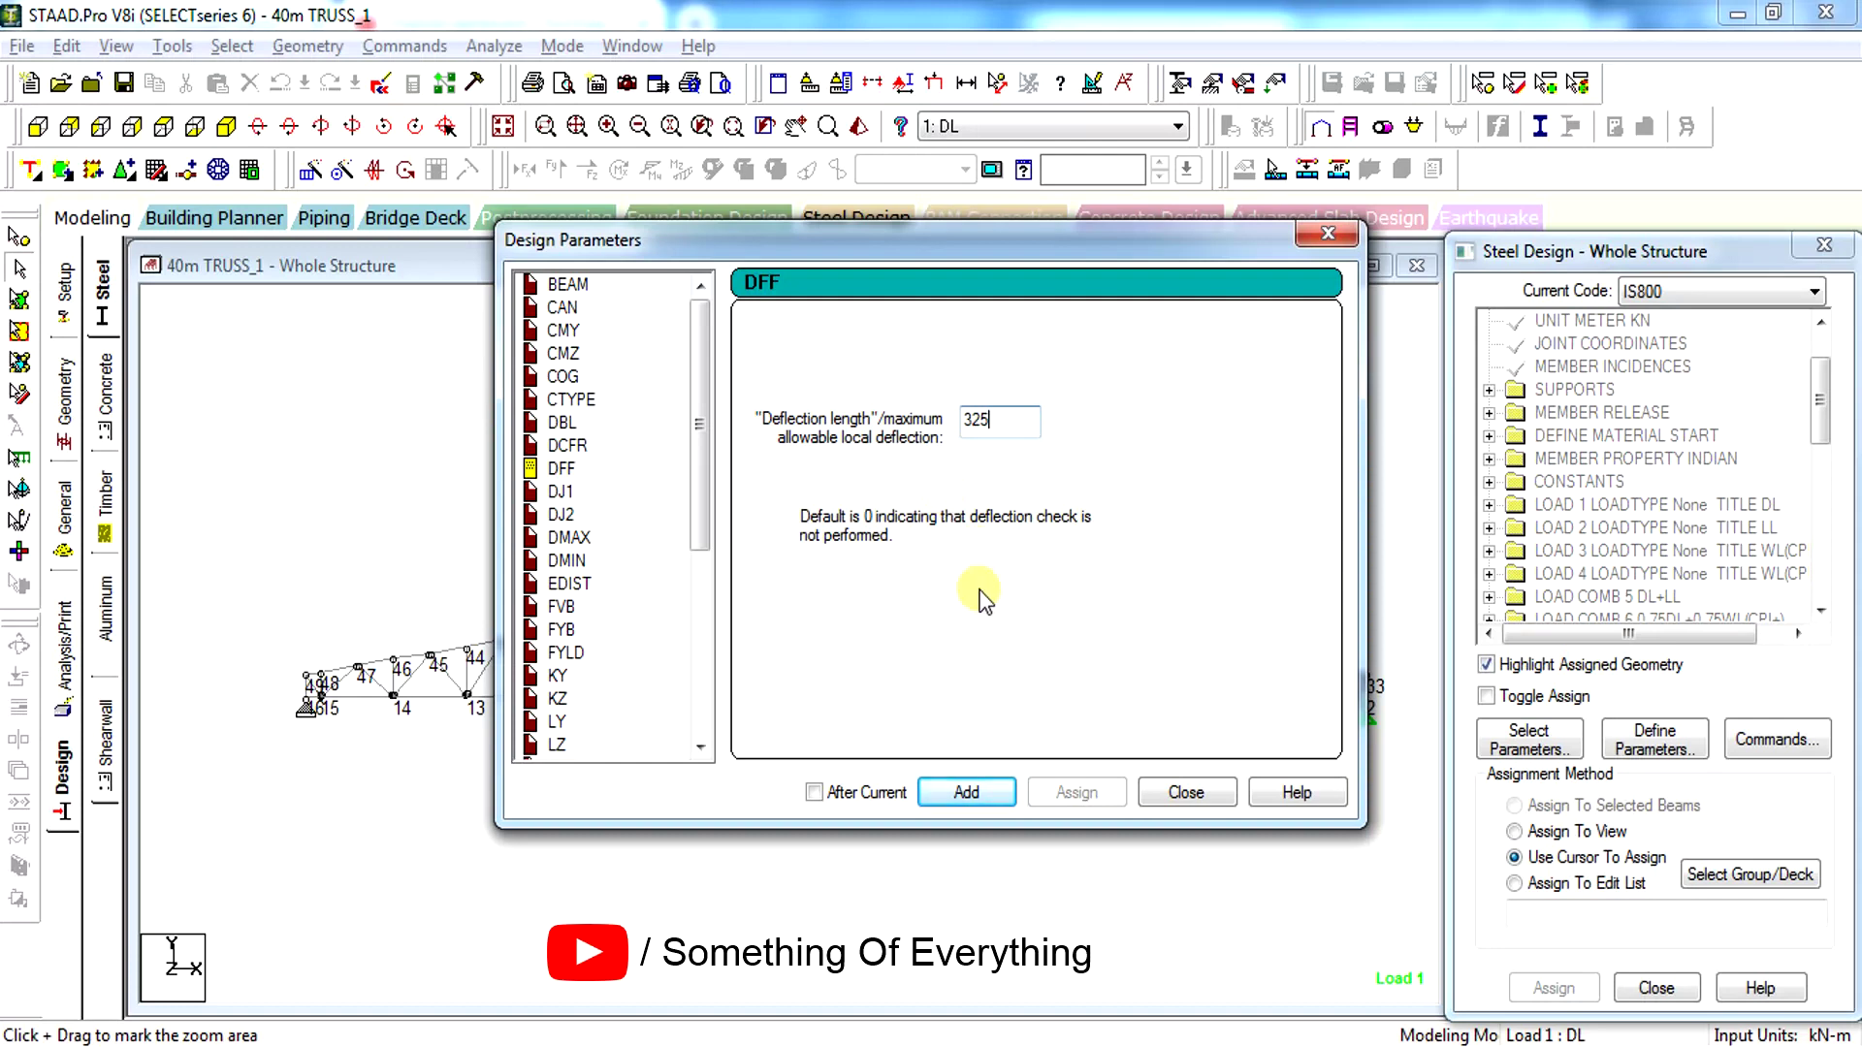
{"action": "left_click", "coordinate": [967, 792]}
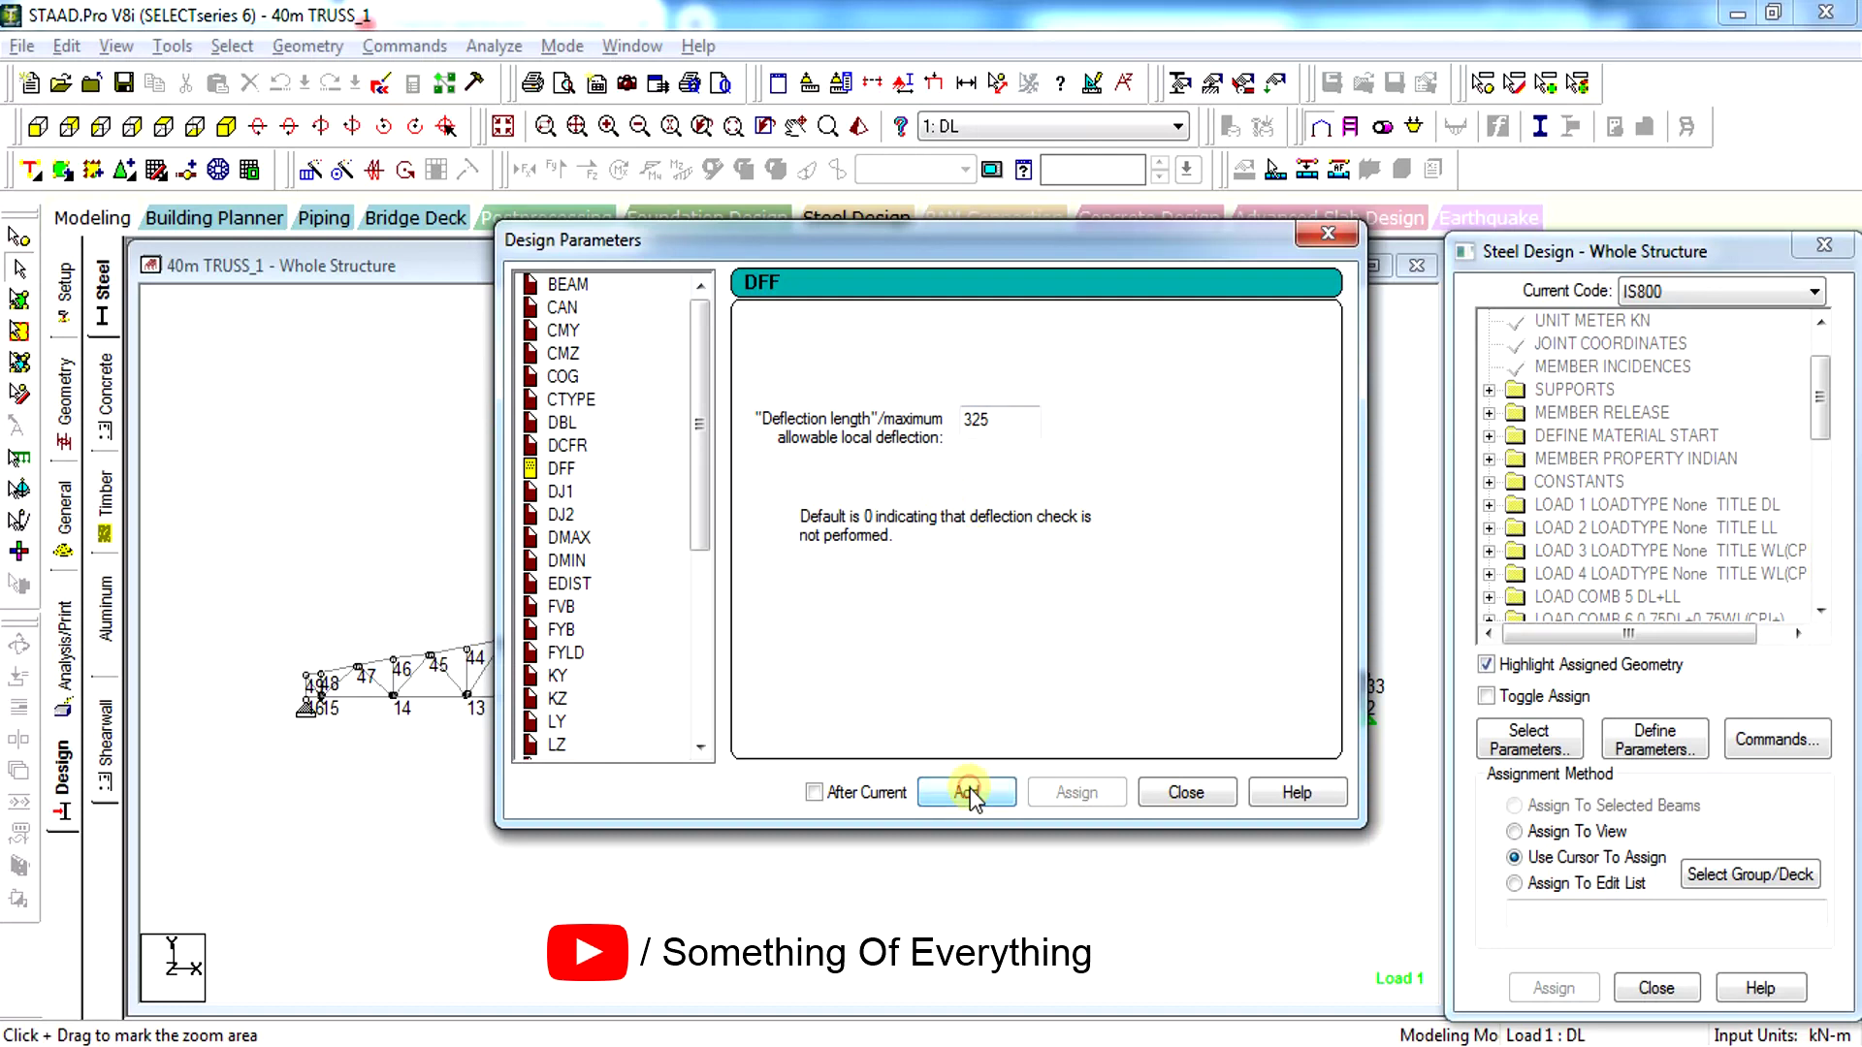
Review the new DJ1 16, DJ2 2 and DFF 325 entries, then back out of the CHECK CODE command list
{"action": "left_click", "coordinate": [1208, 793]}
{"action": "left_click_drag", "start_coordinate": [1820, 398], "coordinate": [1819, 553]}
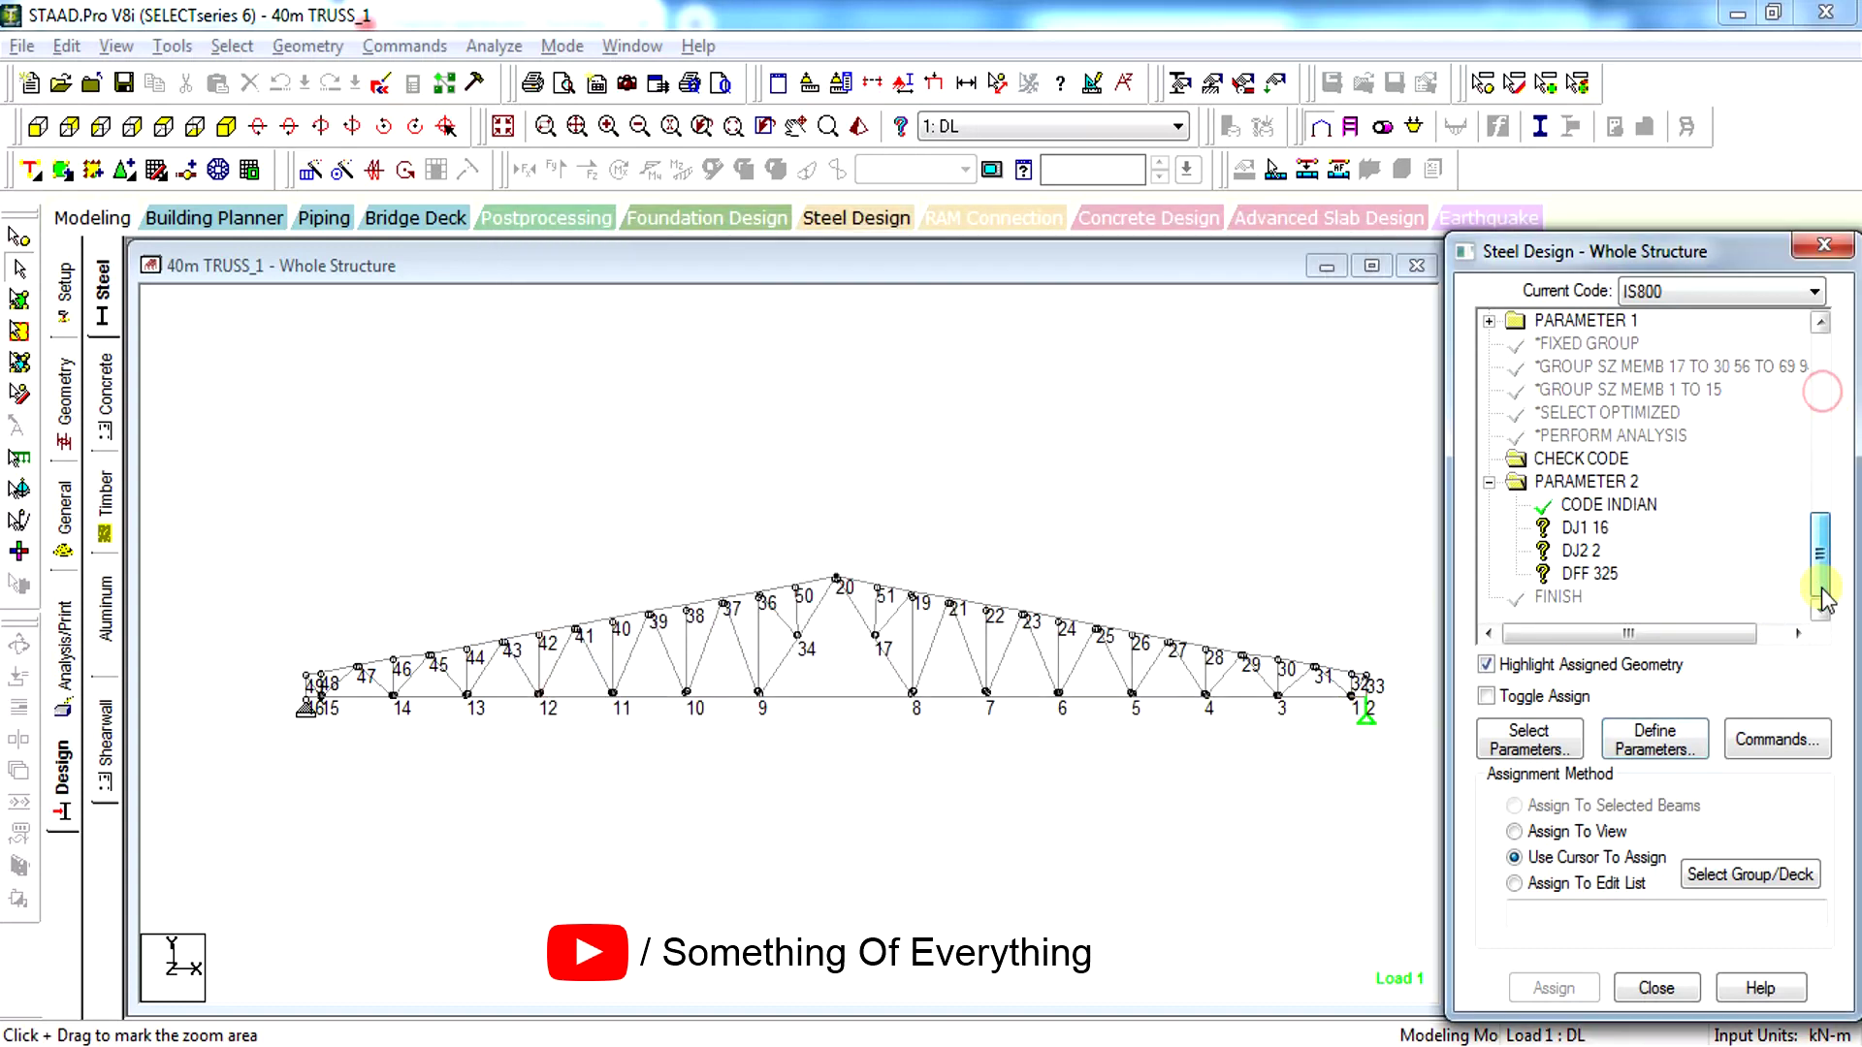
{"action": "left_click", "coordinate": [1584, 527]}
{"action": "left_click", "coordinate": [1580, 549]}
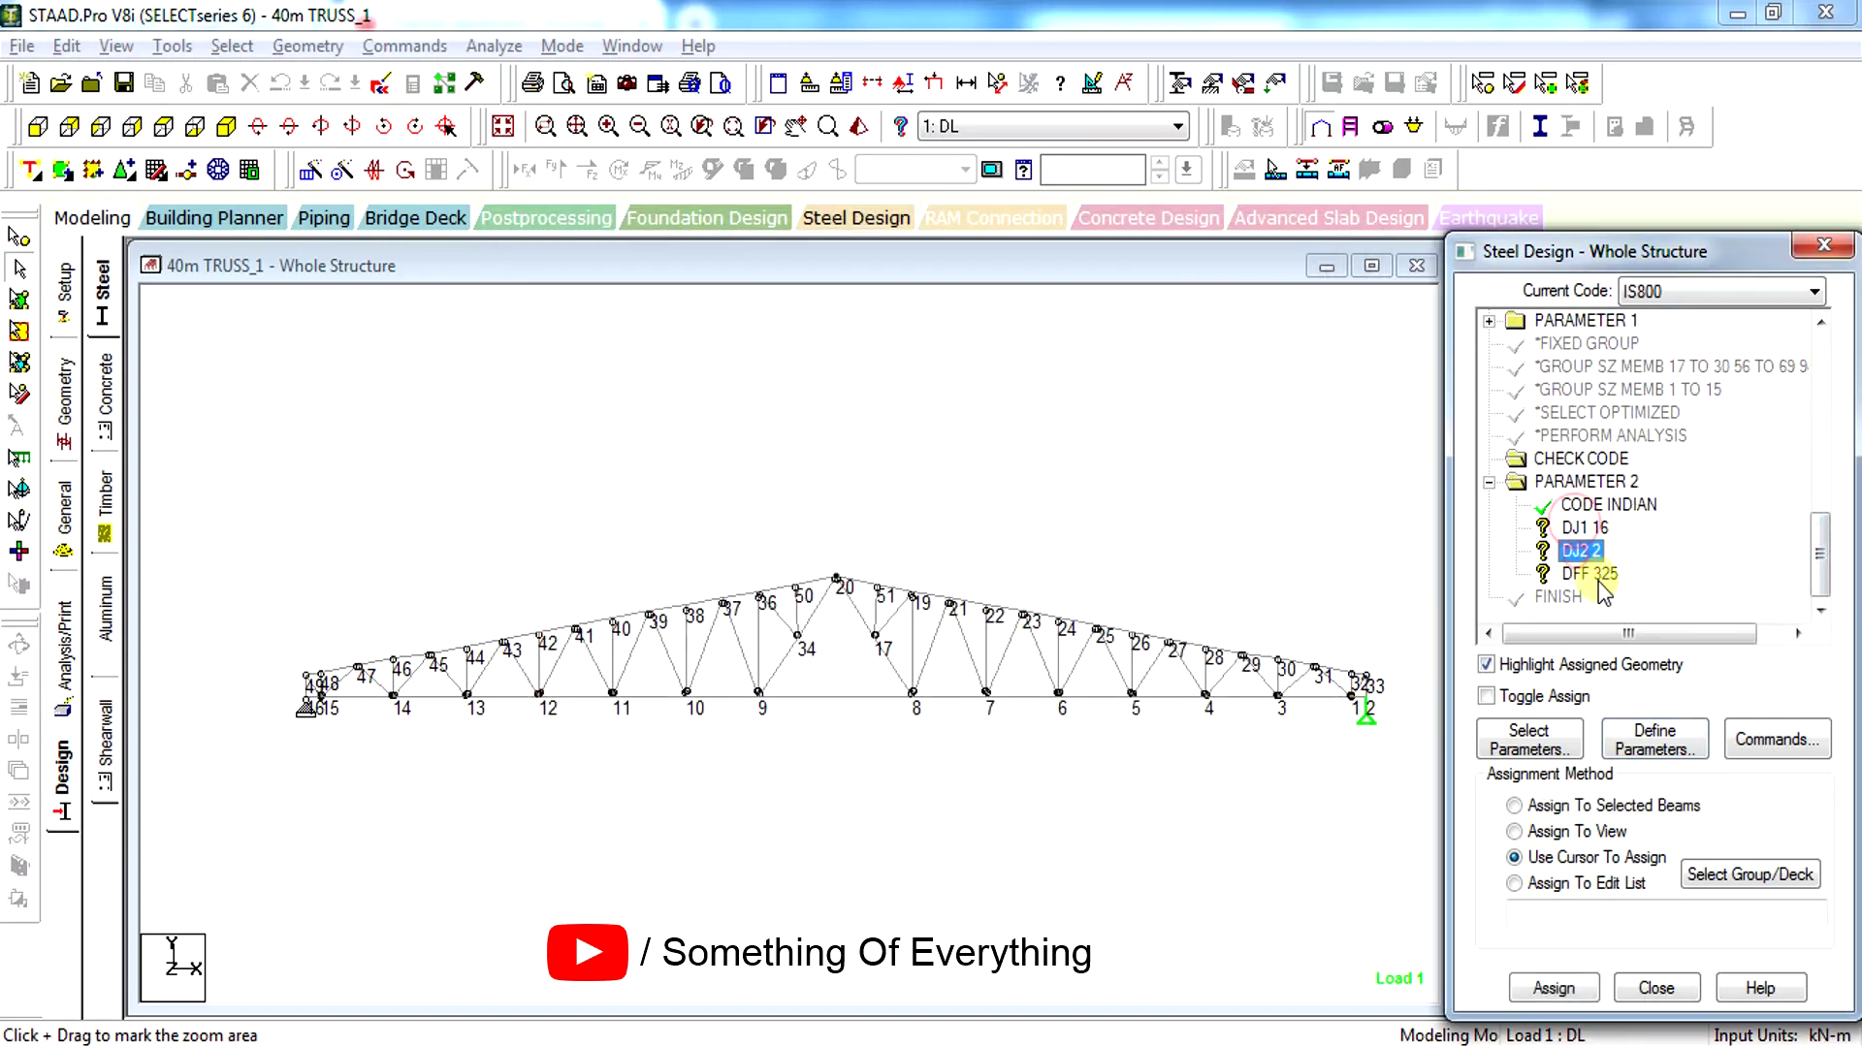
{"action": "left_click", "coordinate": [1595, 573]}
{"action": "left_click", "coordinate": [1288, 521]}
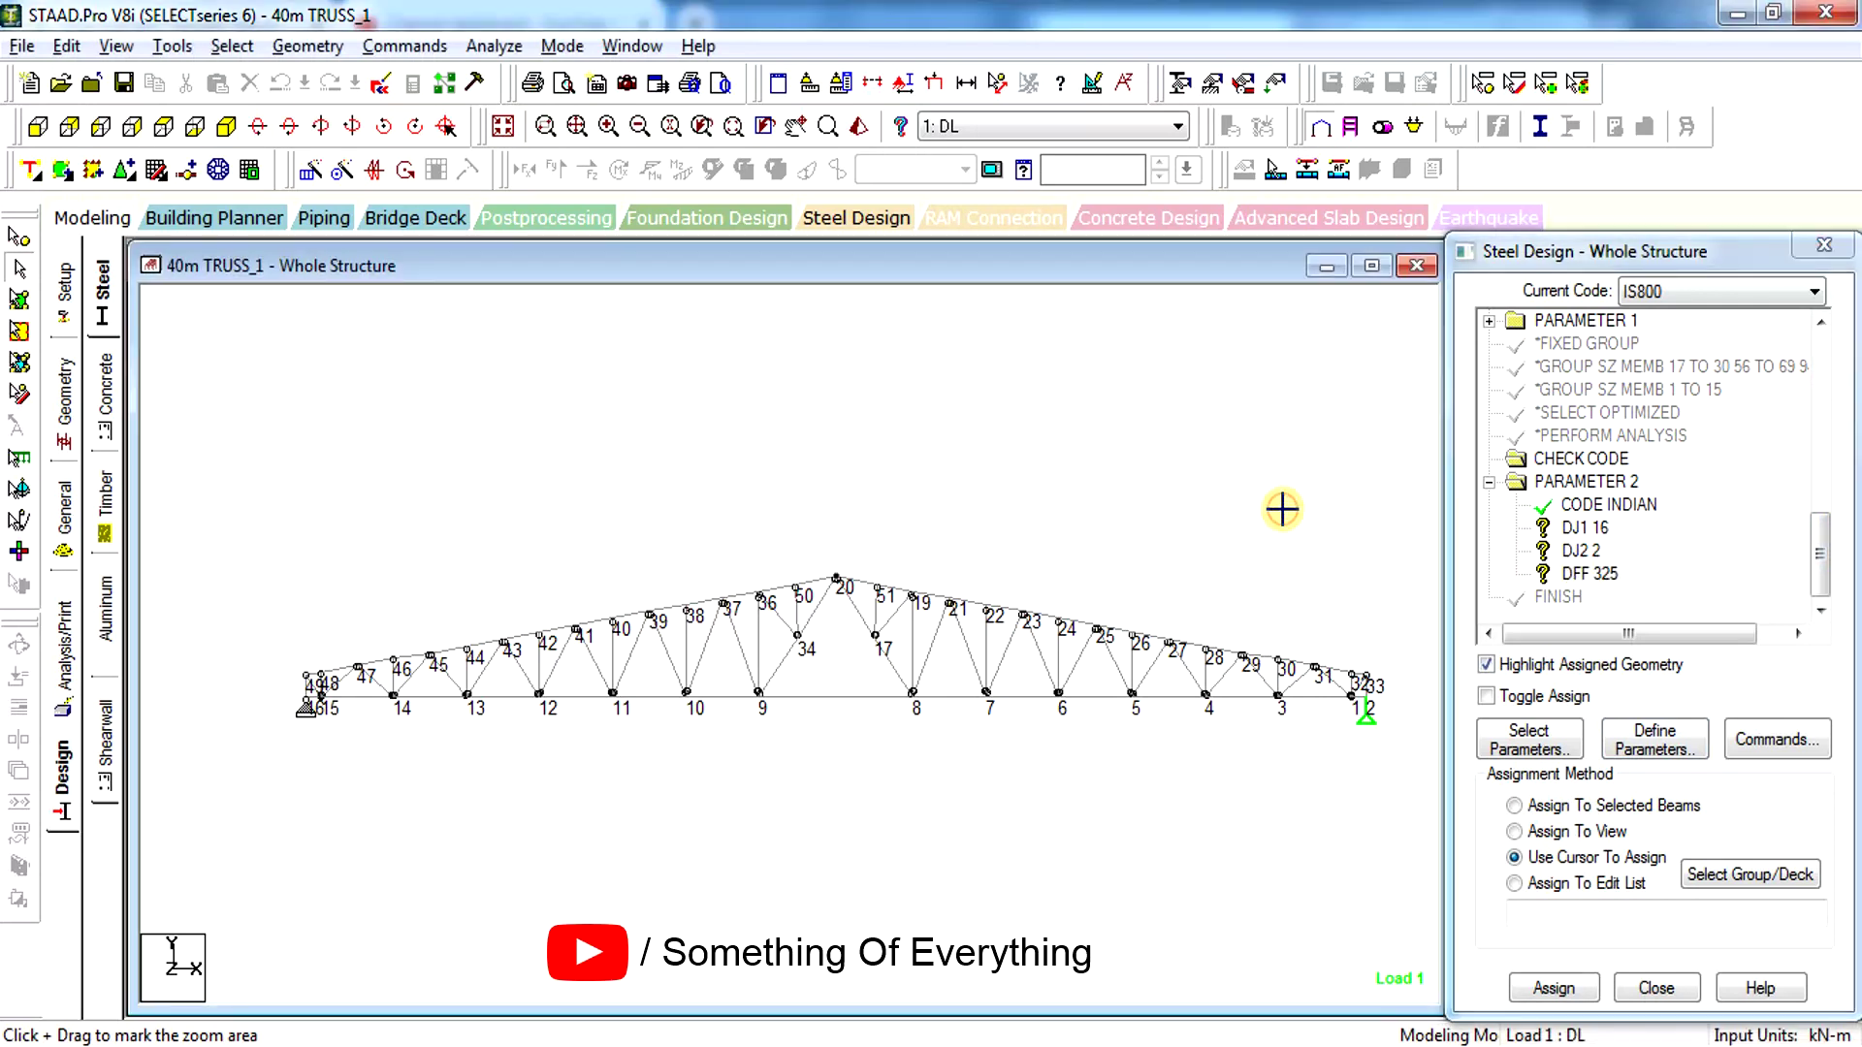
{"action": "left_click", "coordinate": [1282, 509]}
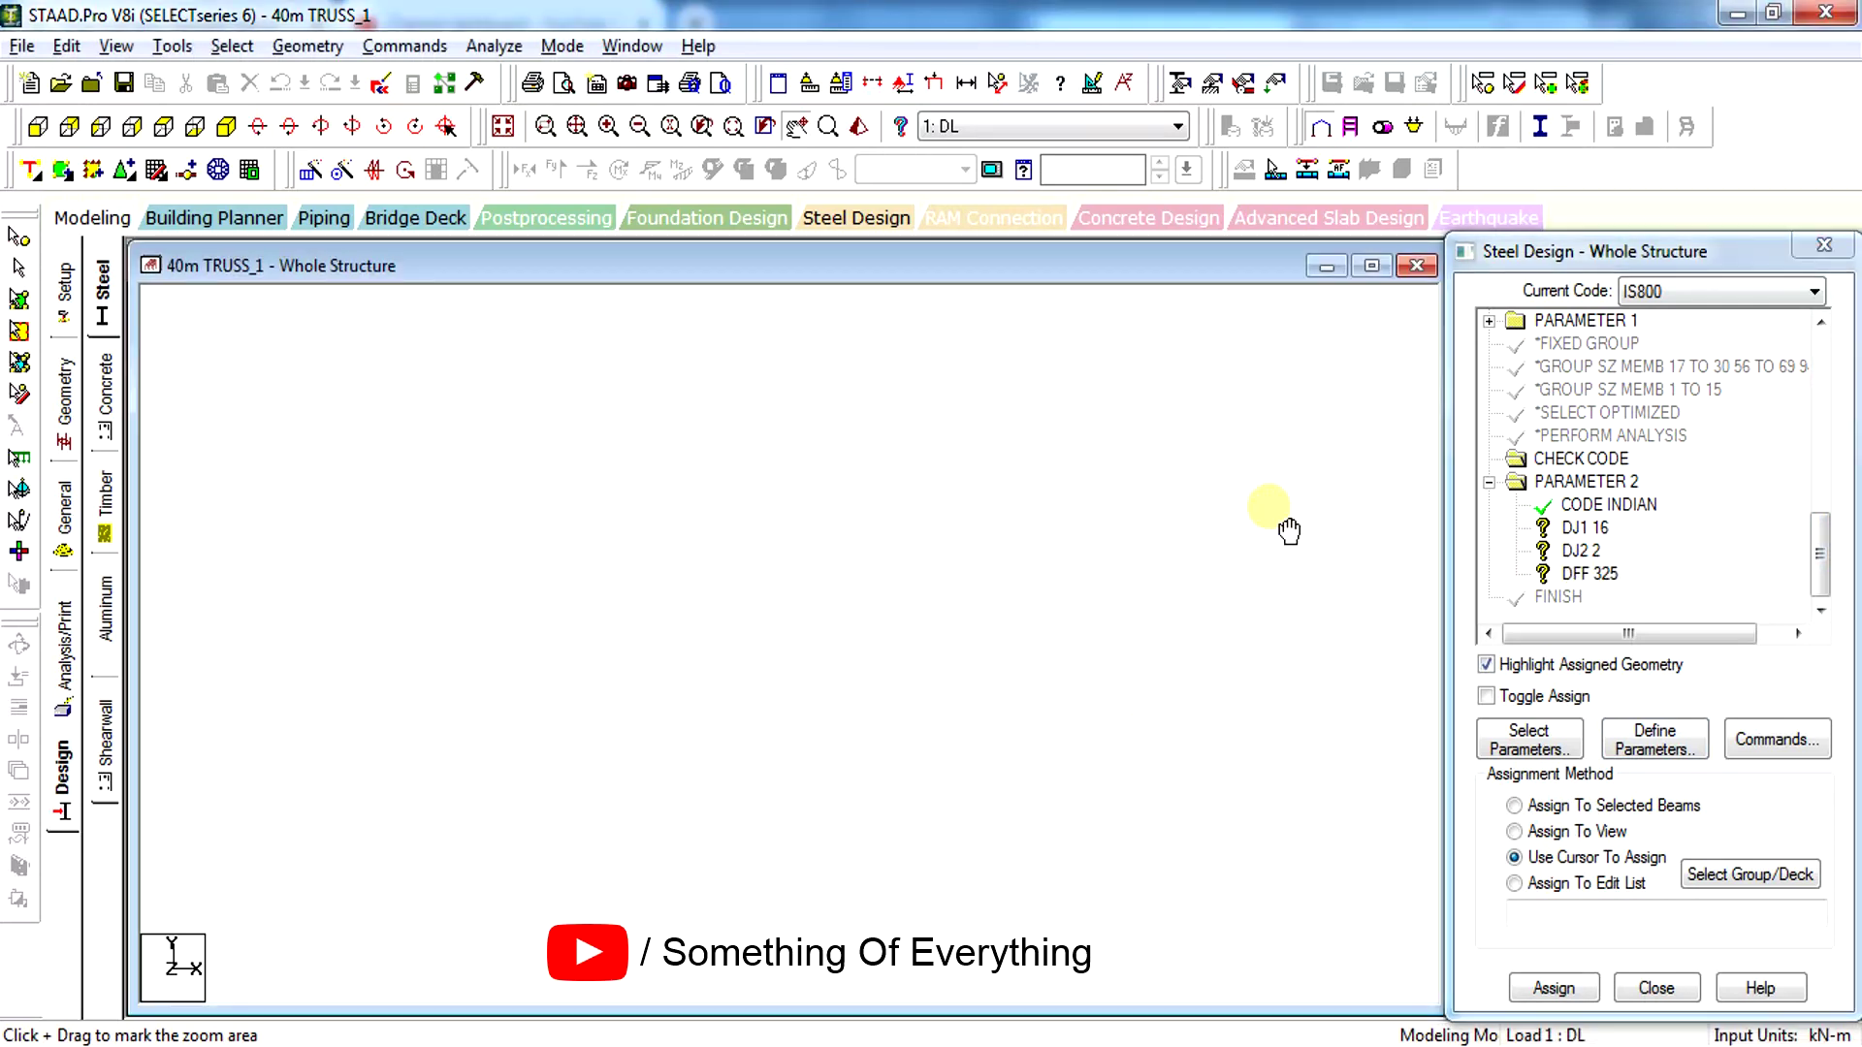
{"action": "left_click", "coordinate": [1609, 576]}
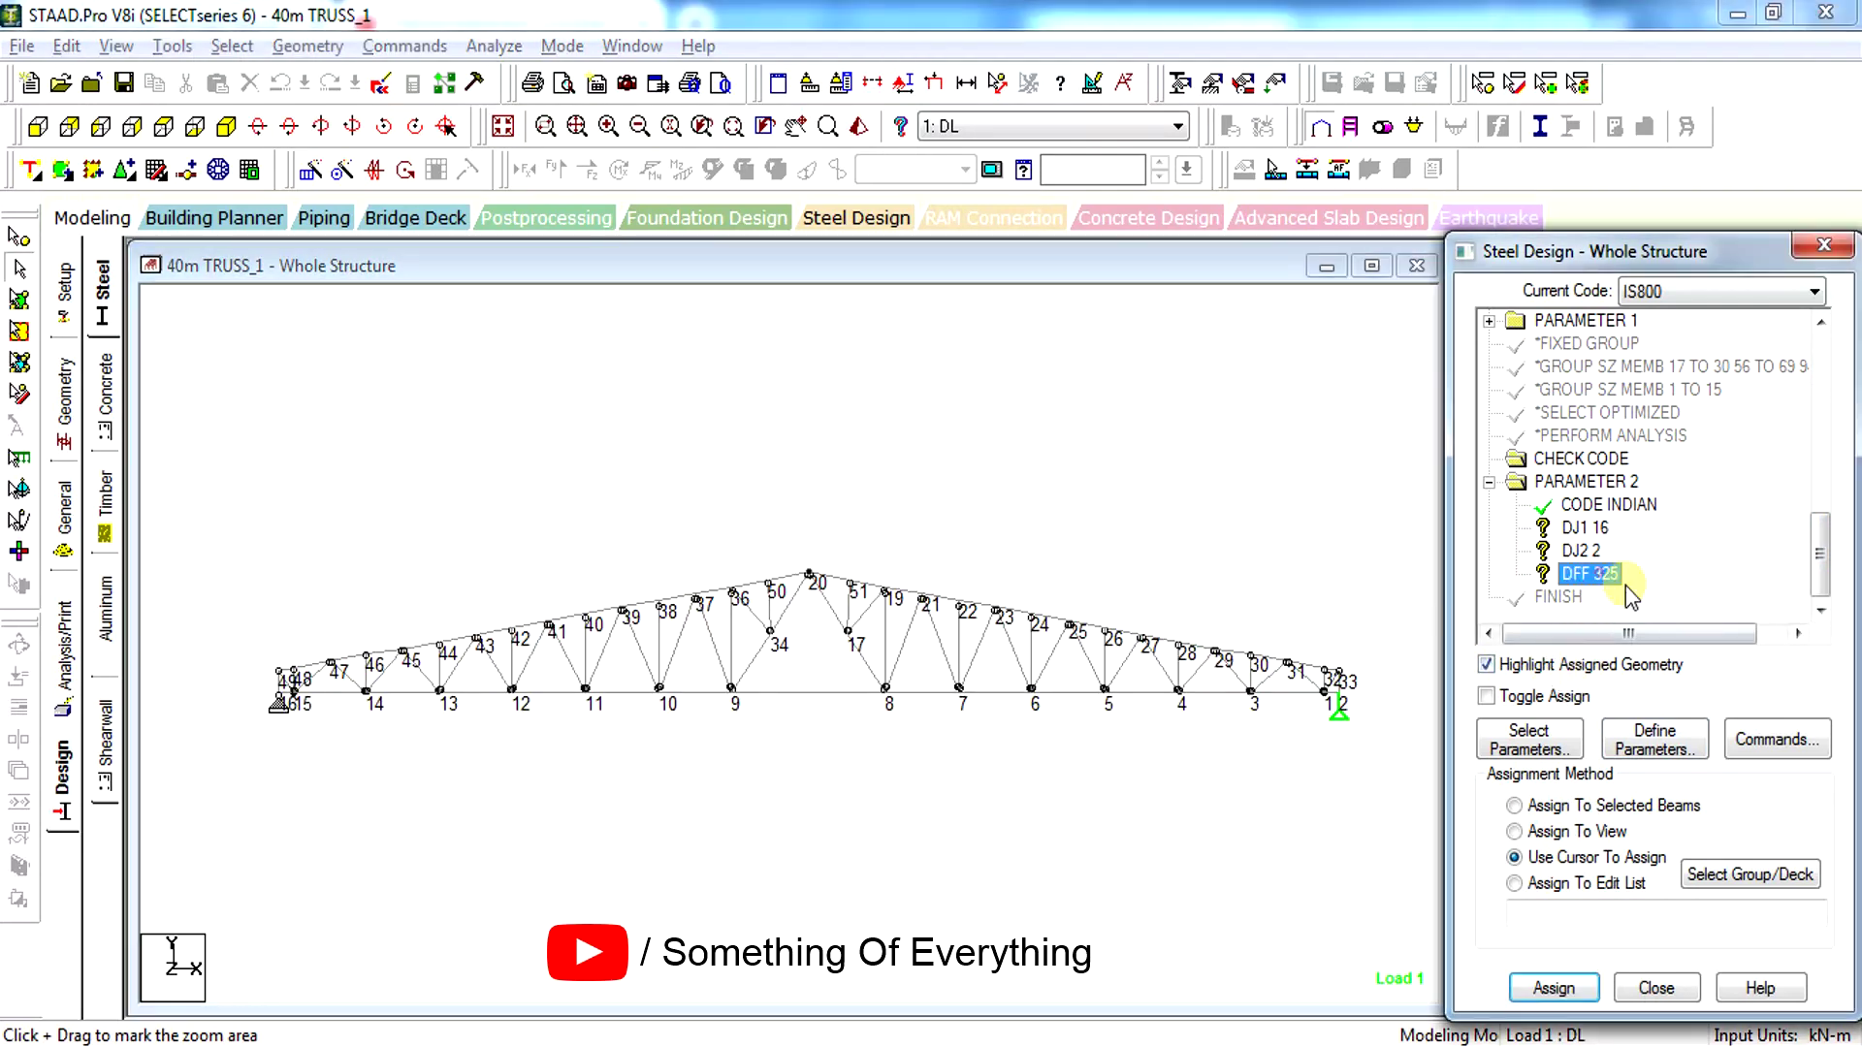
{"action": "left_click", "coordinate": [1776, 740]}
{"action": "left_click", "coordinate": [1154, 419]}
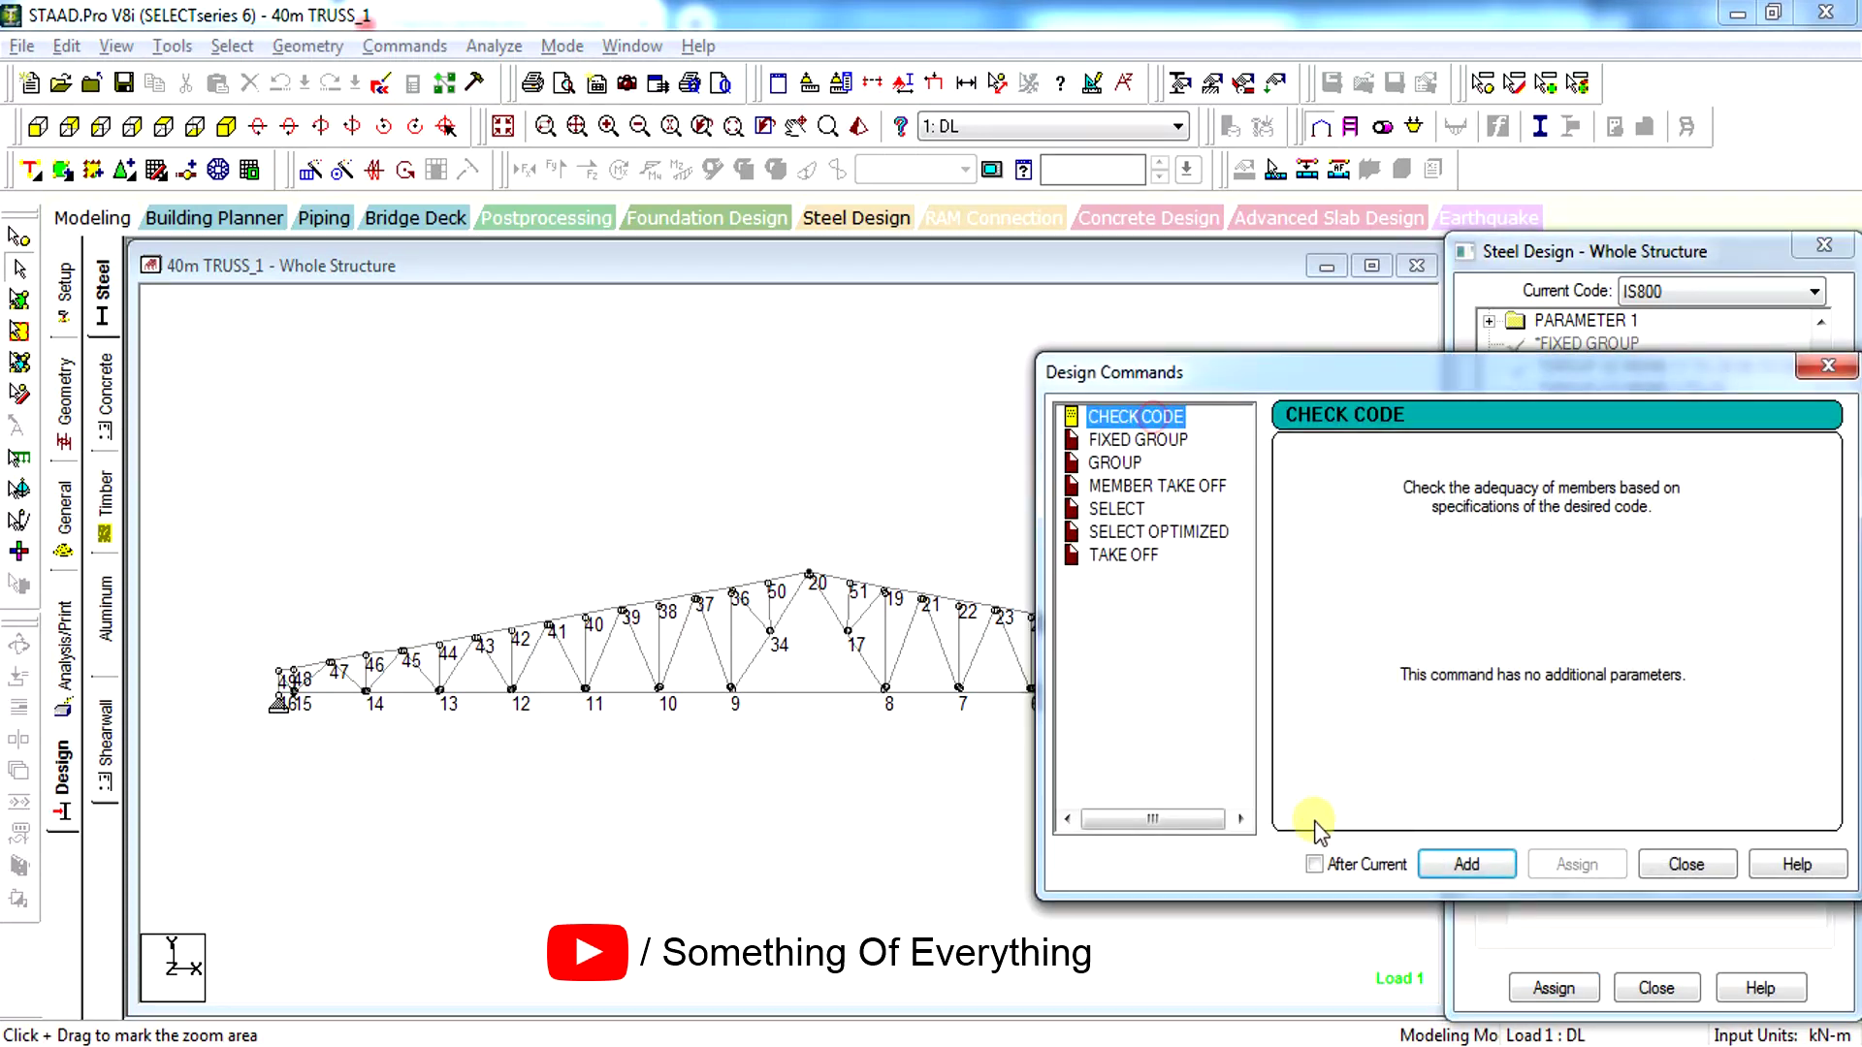
{"action": "left_click", "coordinate": [1466, 863]}
{"action": "left_click", "coordinate": [1678, 863]}
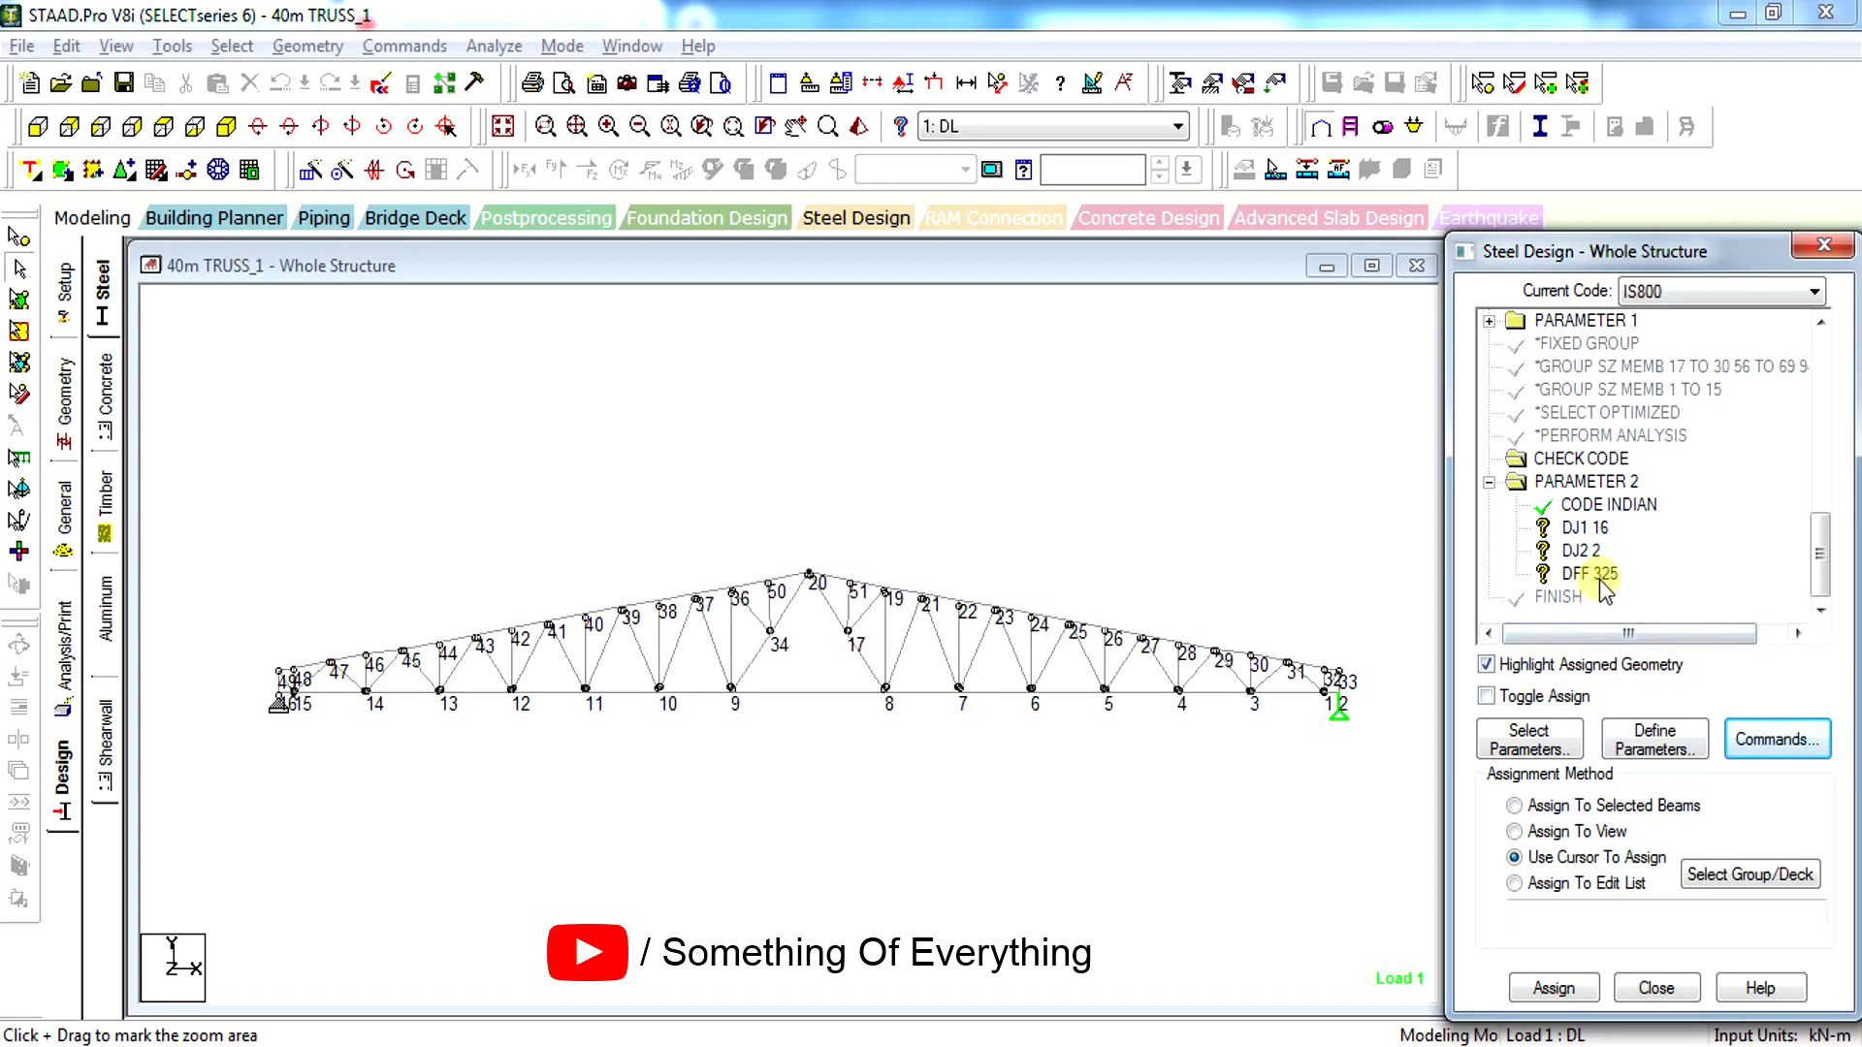
Add a TRACK 2 maximum-detail output parameter after the current entry
{"action": "left_click", "coordinate": [1655, 742]}
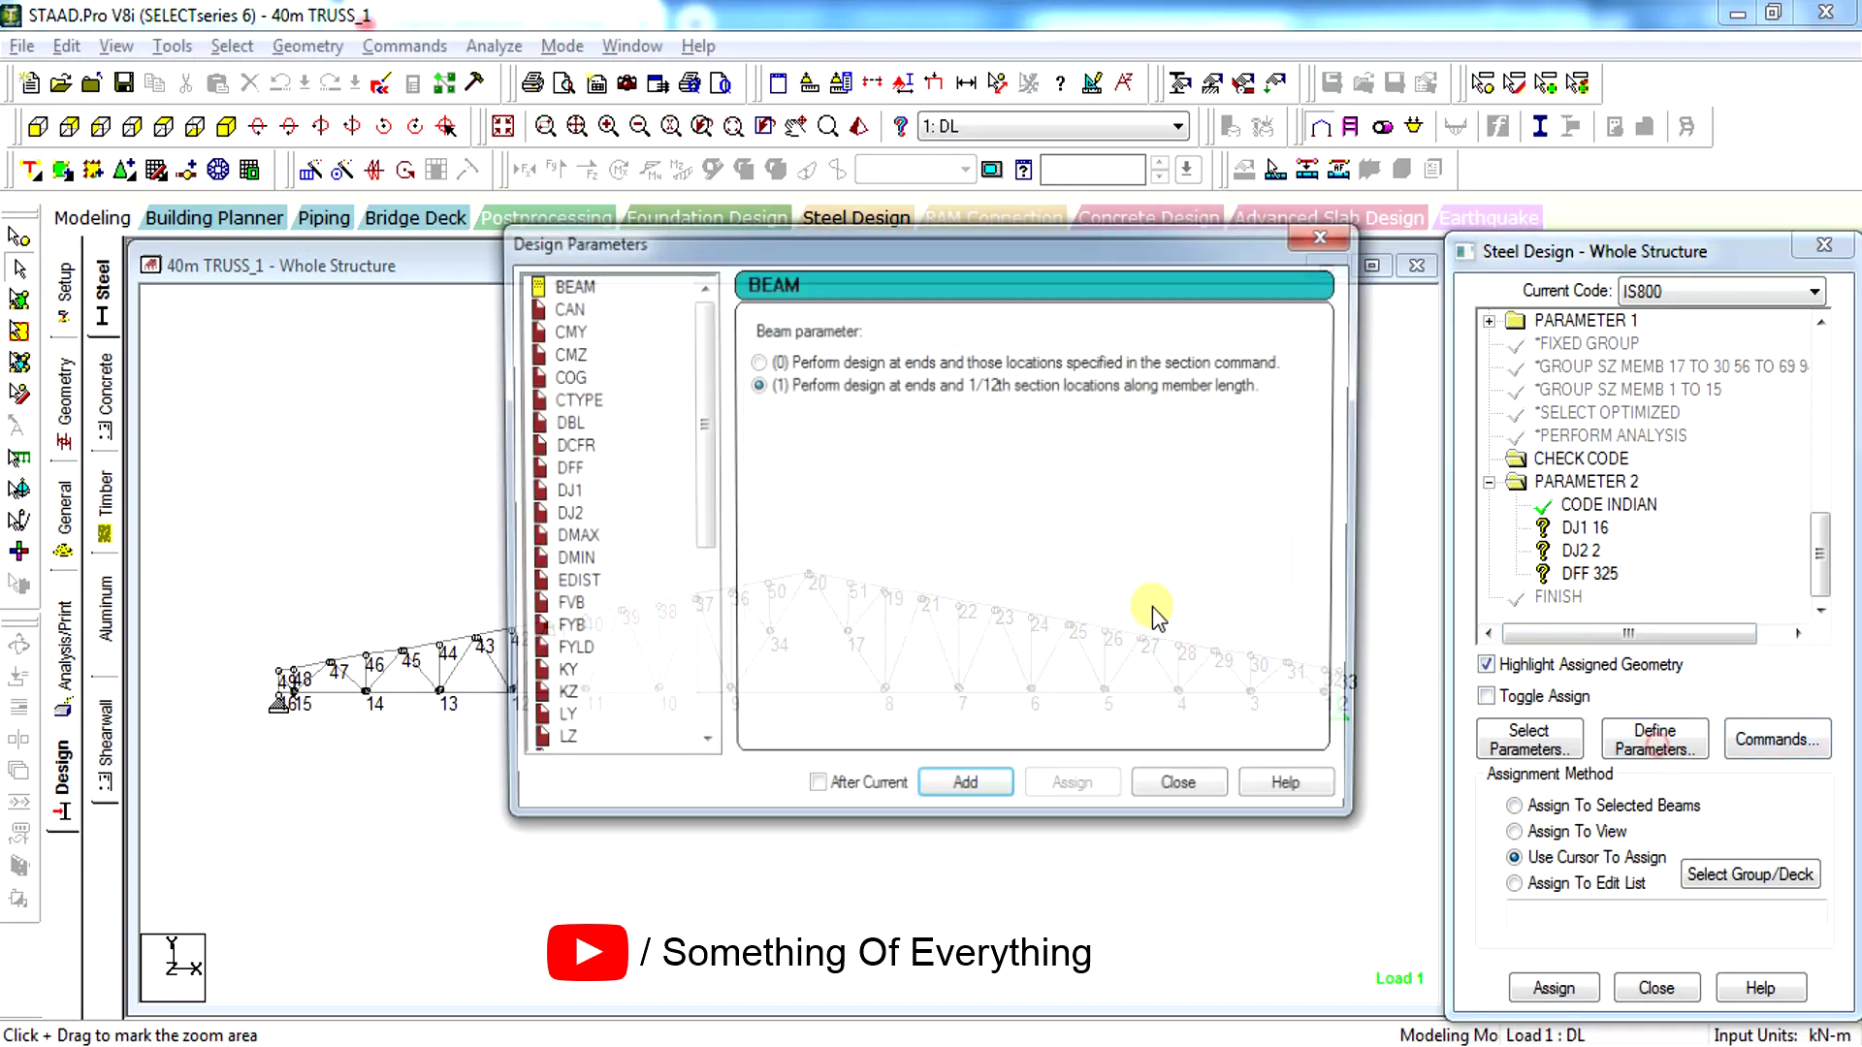
{"action": "left_click_drag", "start_coordinate": [699, 427], "coordinate": [700, 601]}
{"action": "left_click", "coordinate": [572, 629]}
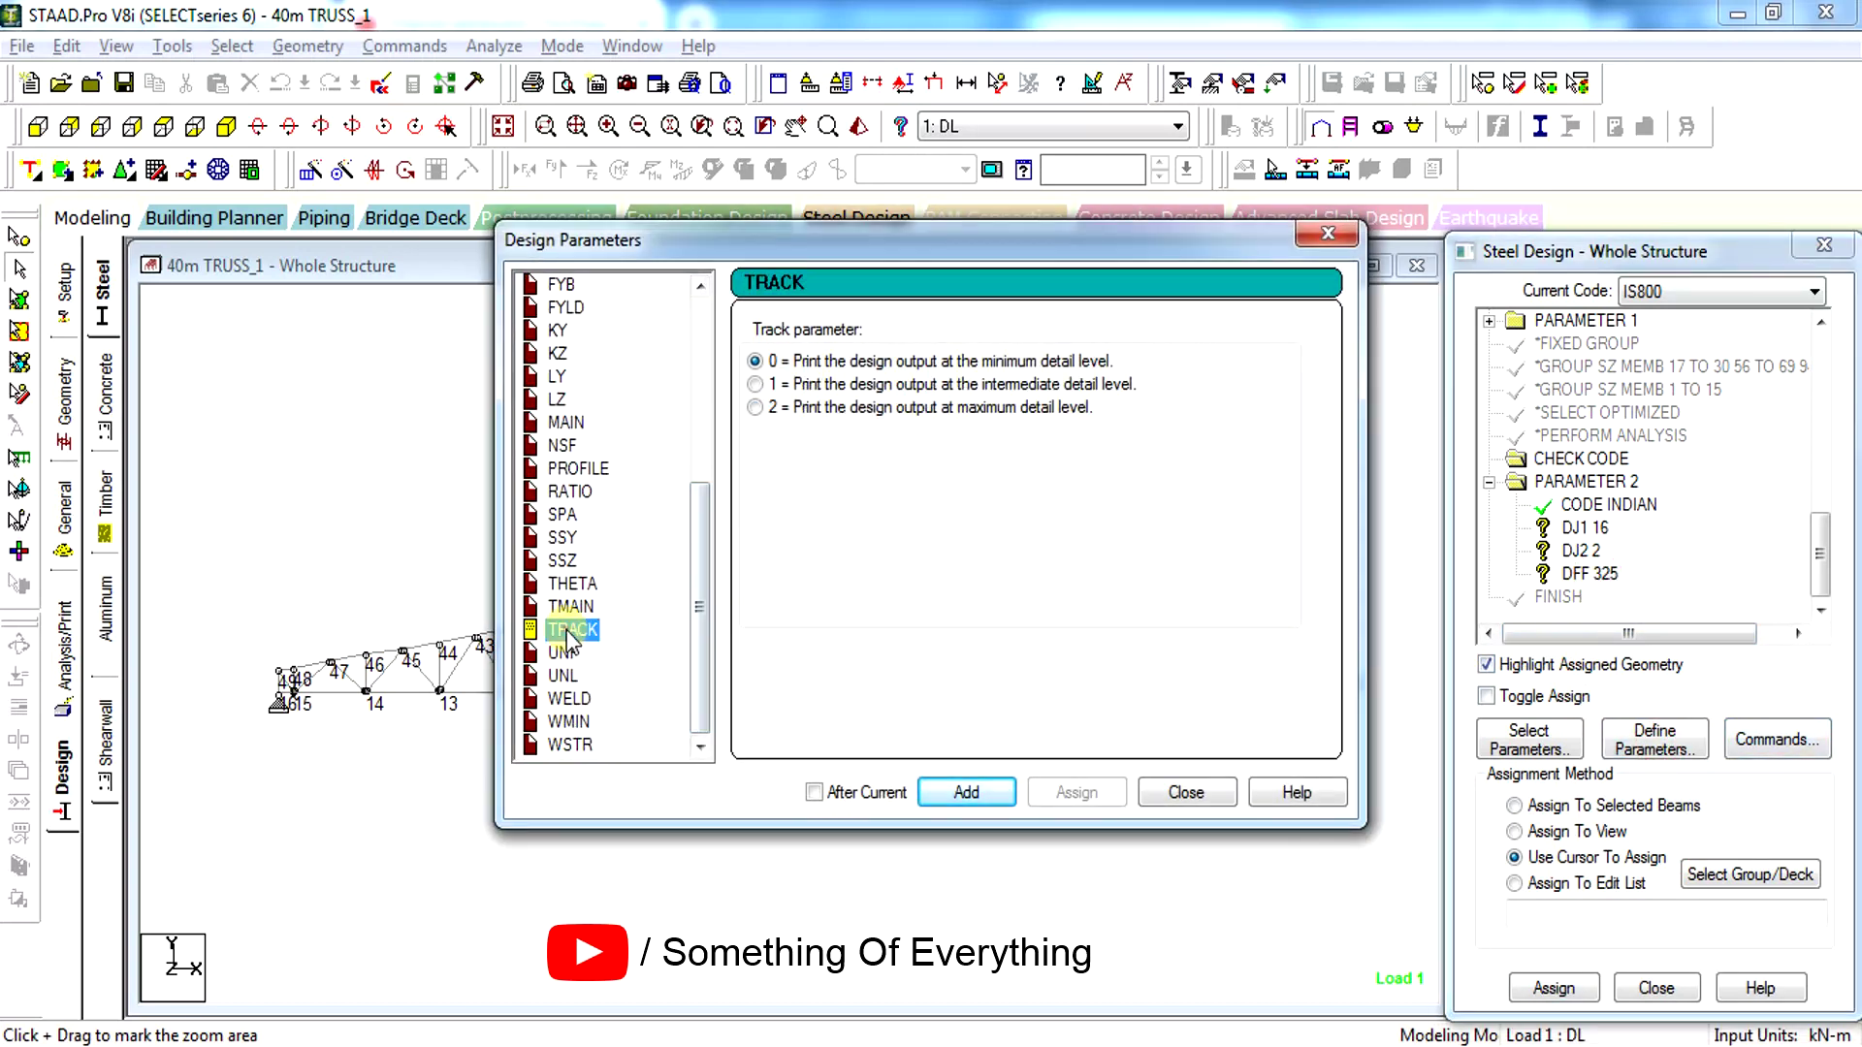
{"action": "left_click", "coordinate": [785, 407]}
{"action": "left_click", "coordinate": [850, 792]}
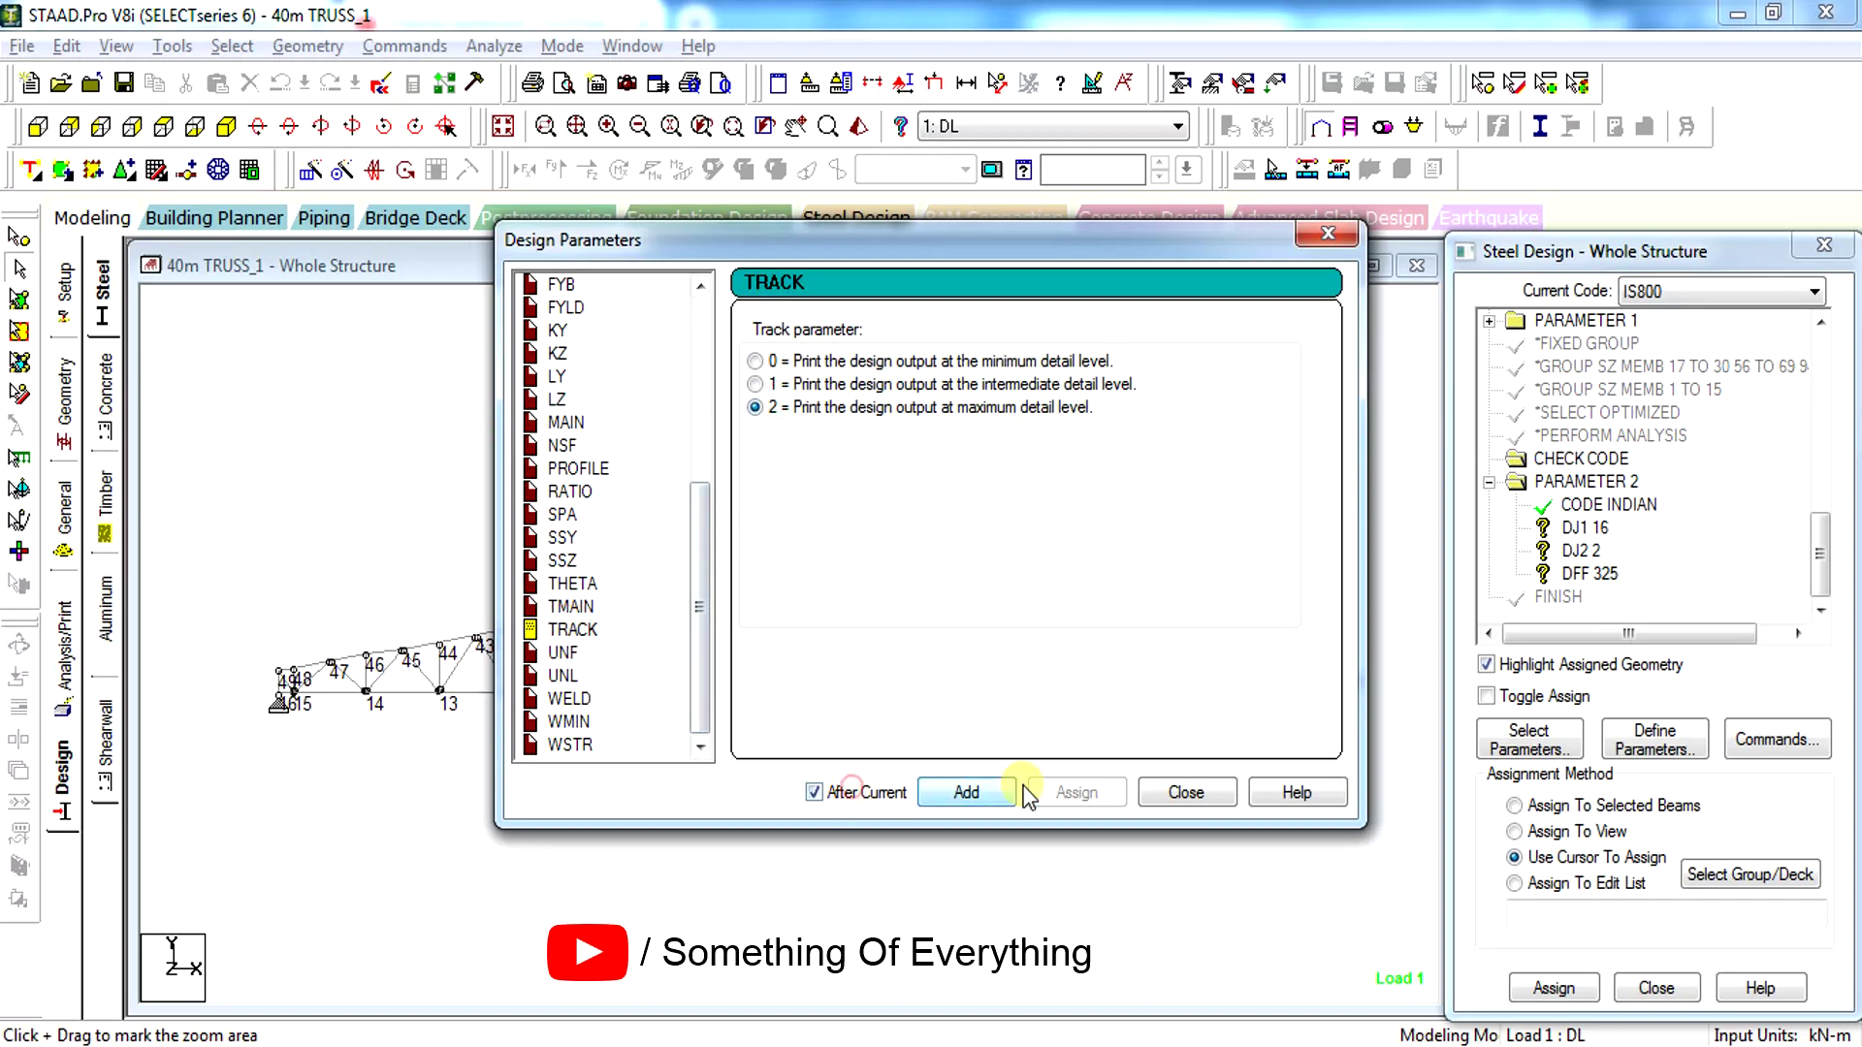
{"action": "left_click", "coordinate": [1002, 797]}
{"action": "left_click", "coordinate": [1185, 792]}
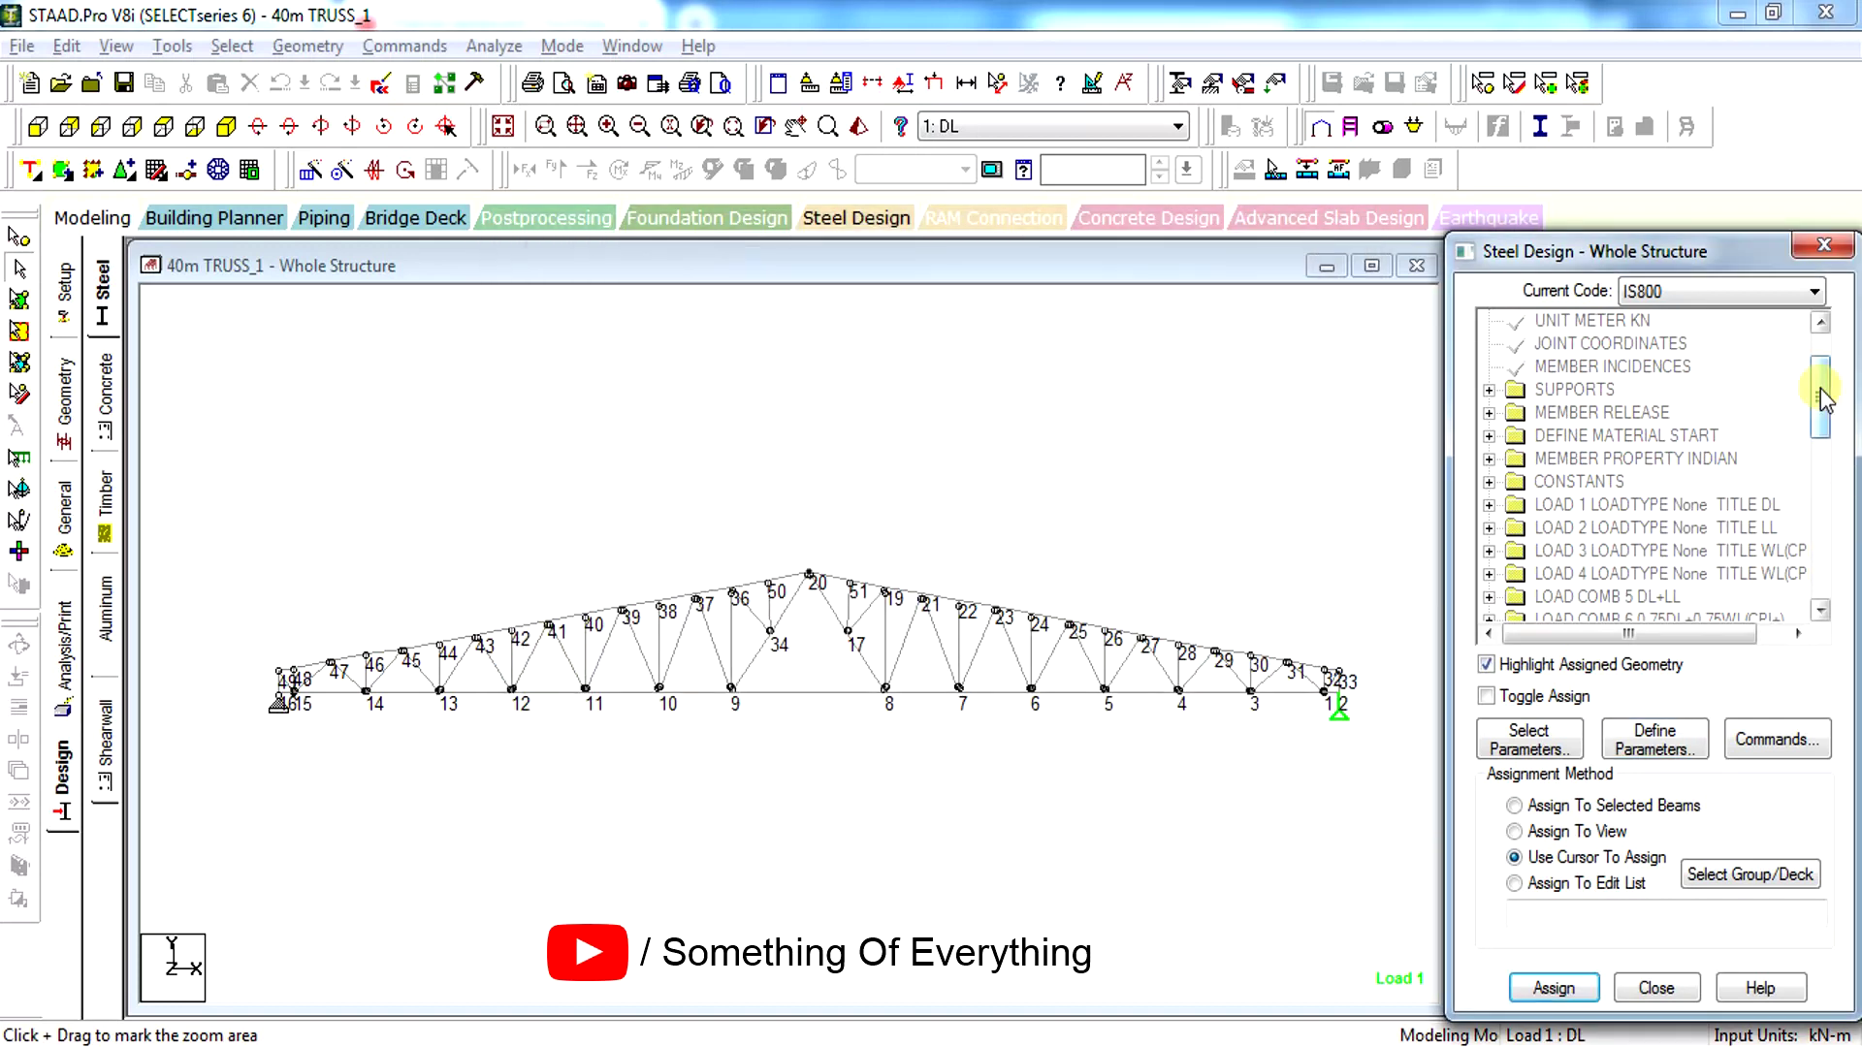
Add a CHECK CODE command after the TRACK 2 entry
{"action": "left_click", "coordinate": [1820, 388]}
{"action": "left_click", "coordinate": [1591, 573]}
{"action": "left_click", "coordinate": [1775, 739]}
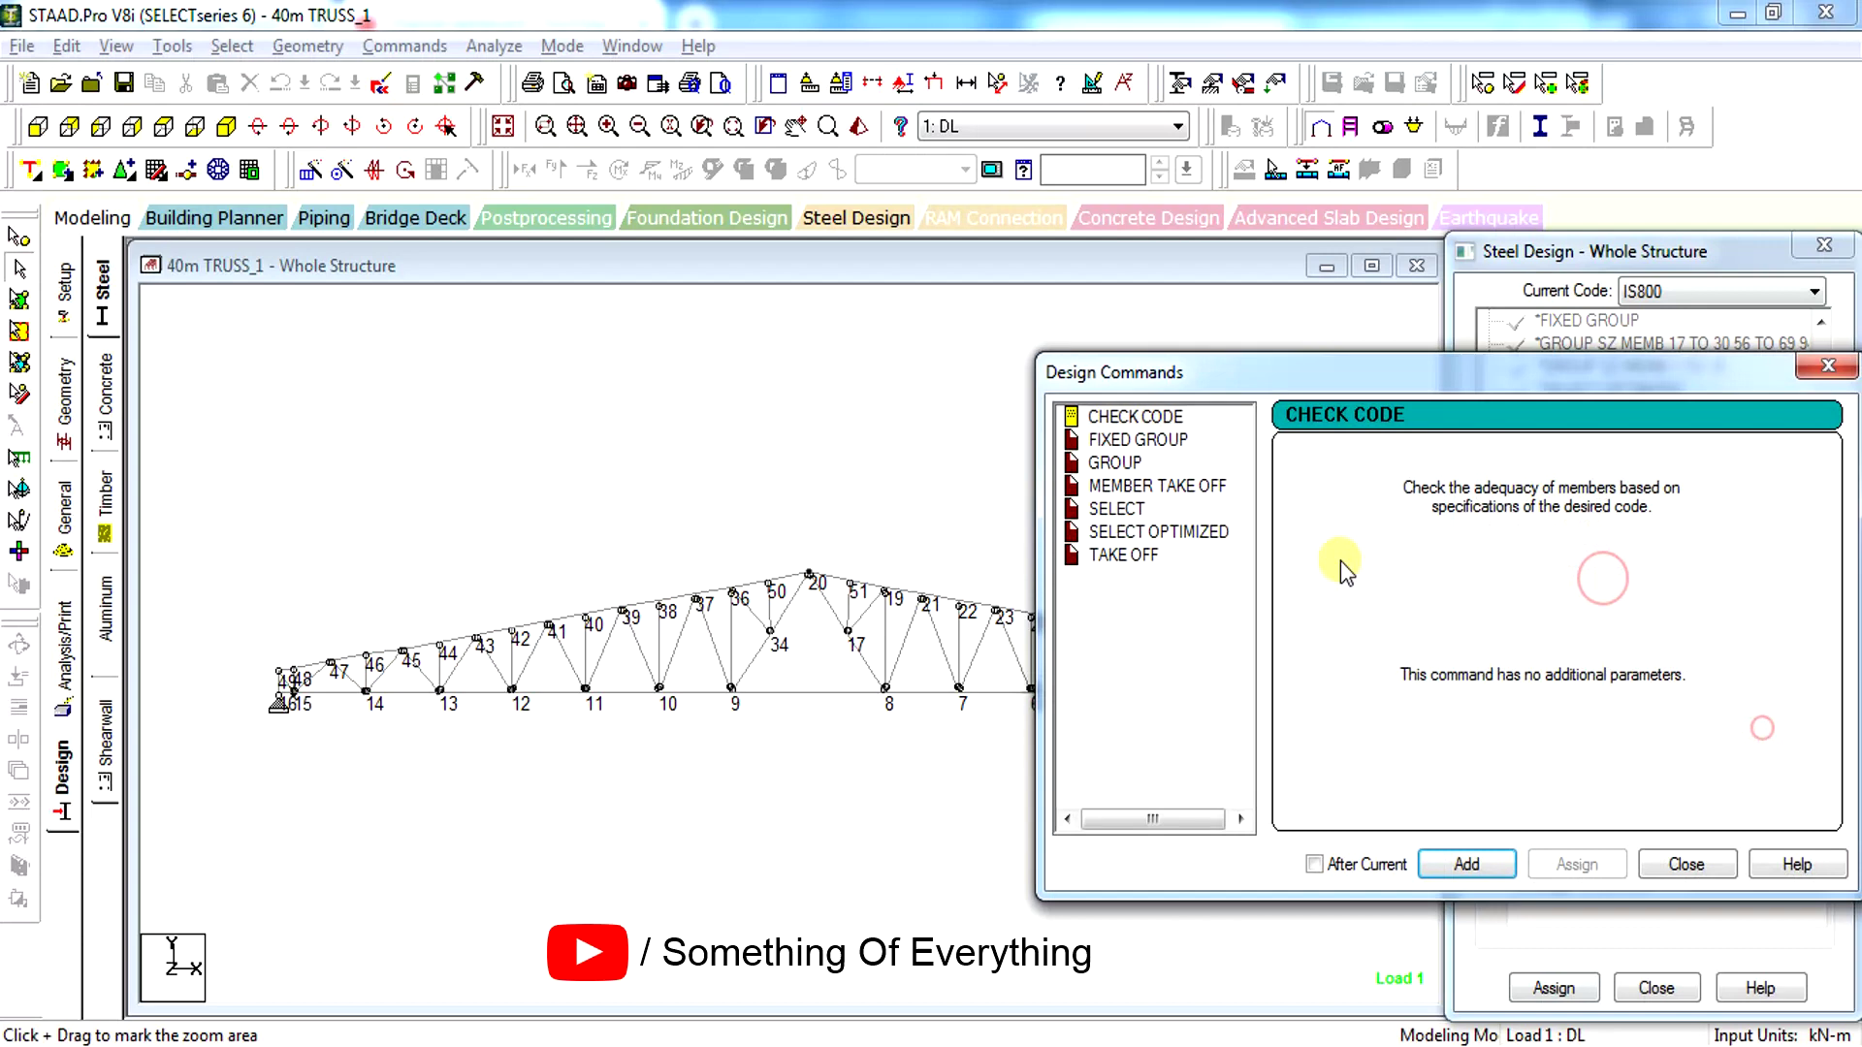
{"action": "left_click", "coordinate": [1460, 862]}
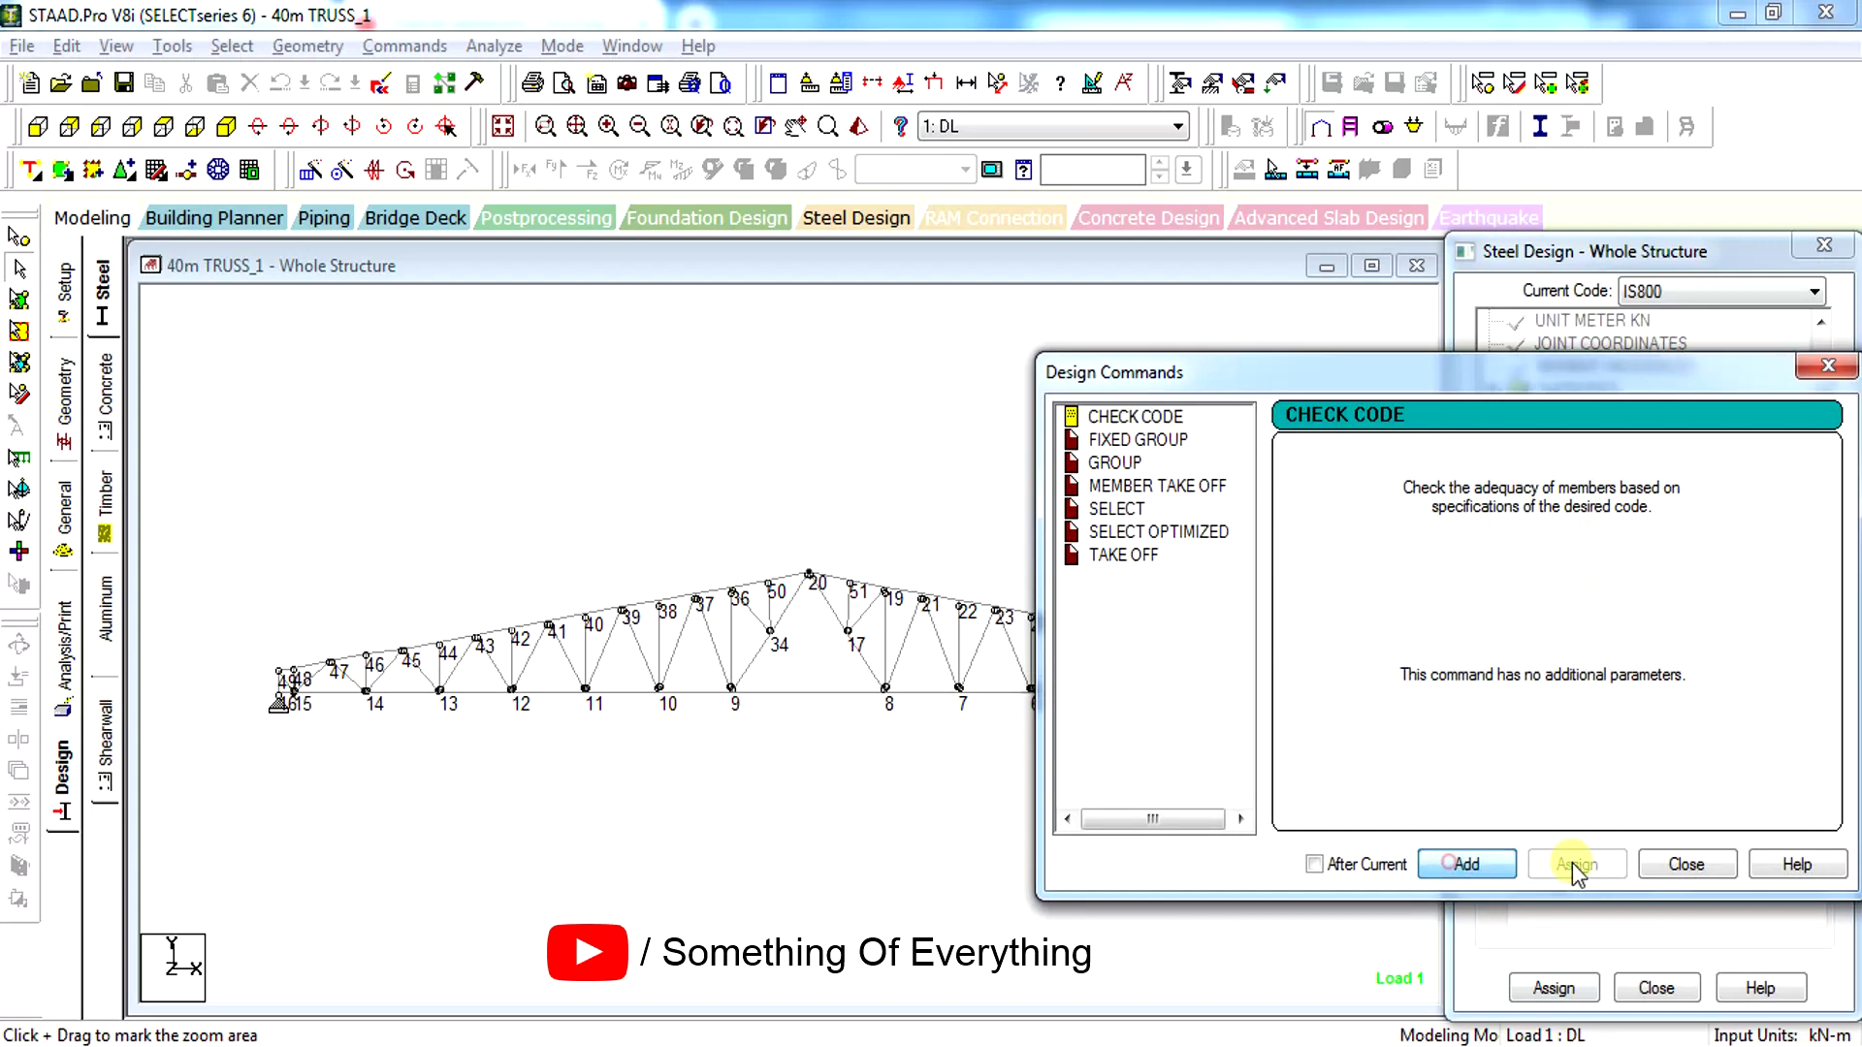
{"action": "left_click", "coordinate": [1654, 865]}
{"action": "scroll", "coordinate": [1766, 387], "scroll_direction": "down", "scroll_amount": 10}
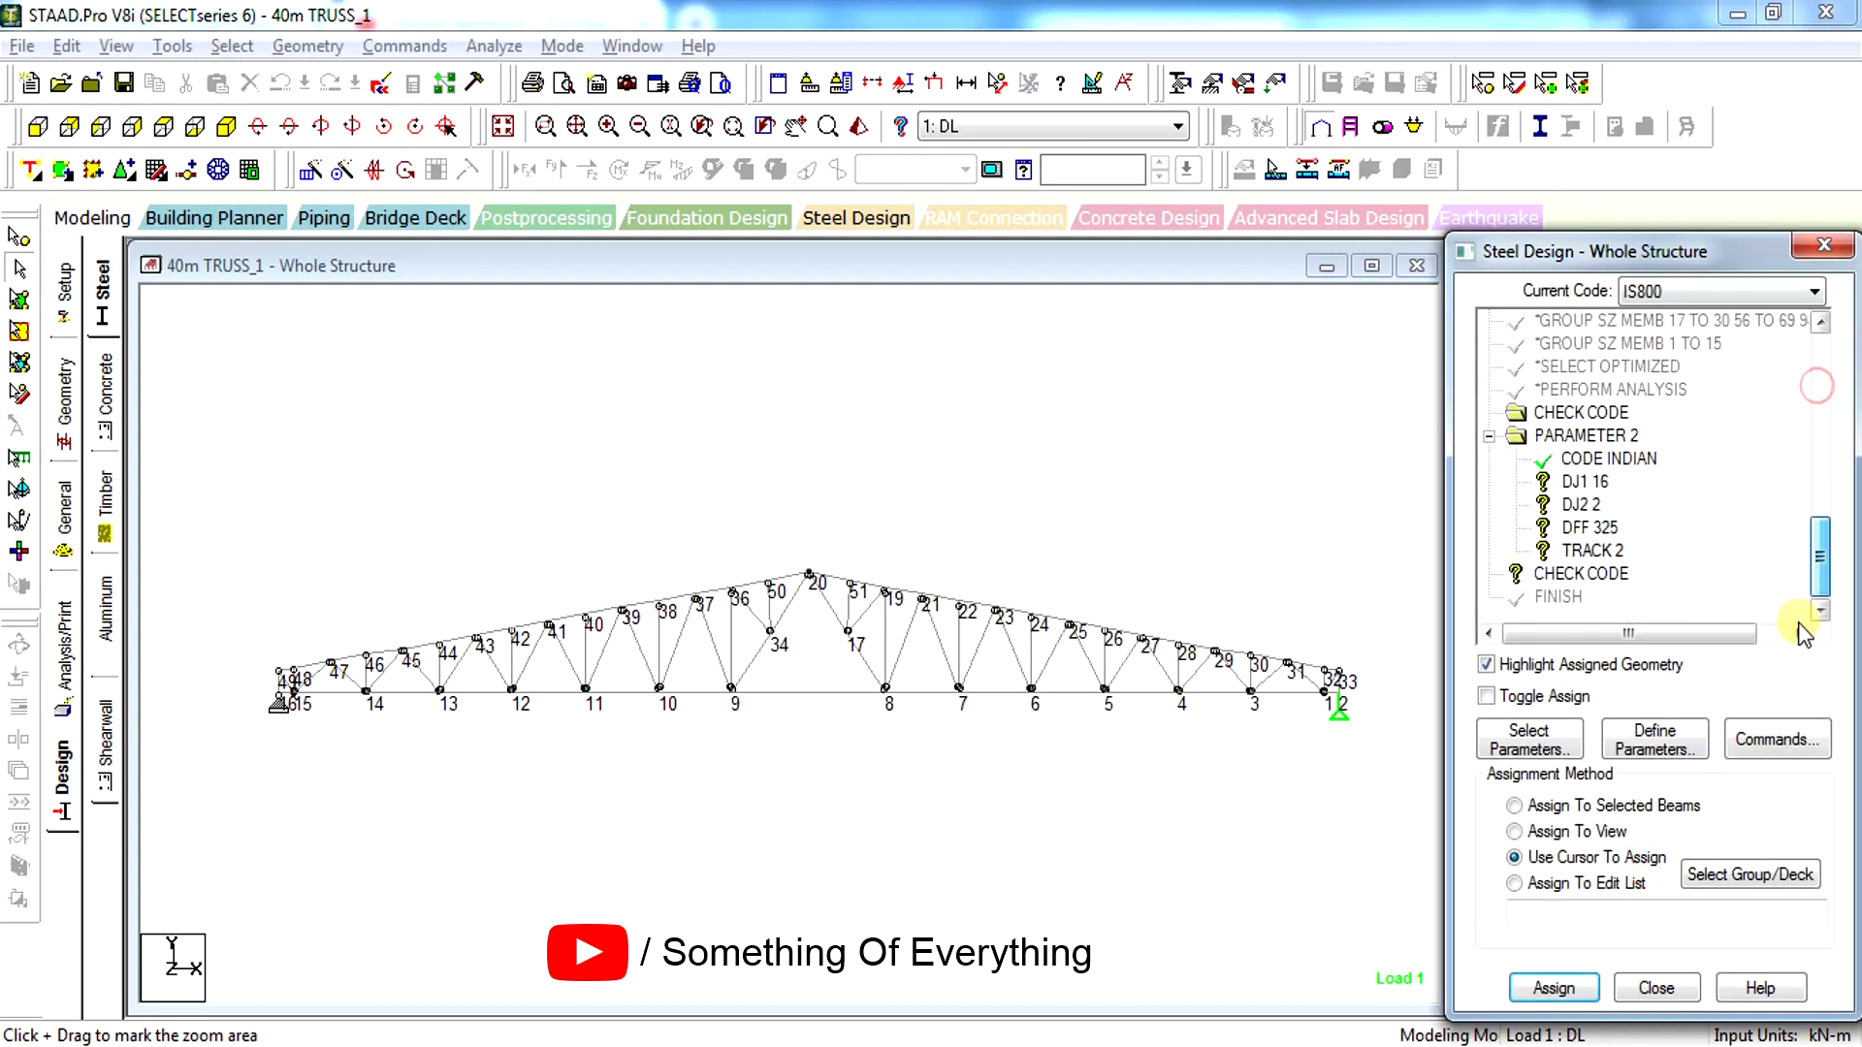
Select the bottom chord members and assign DJ1 16 to them
{"action": "left_click", "coordinate": [1595, 483]}
{"action": "left_click", "coordinate": [1275, 771]}
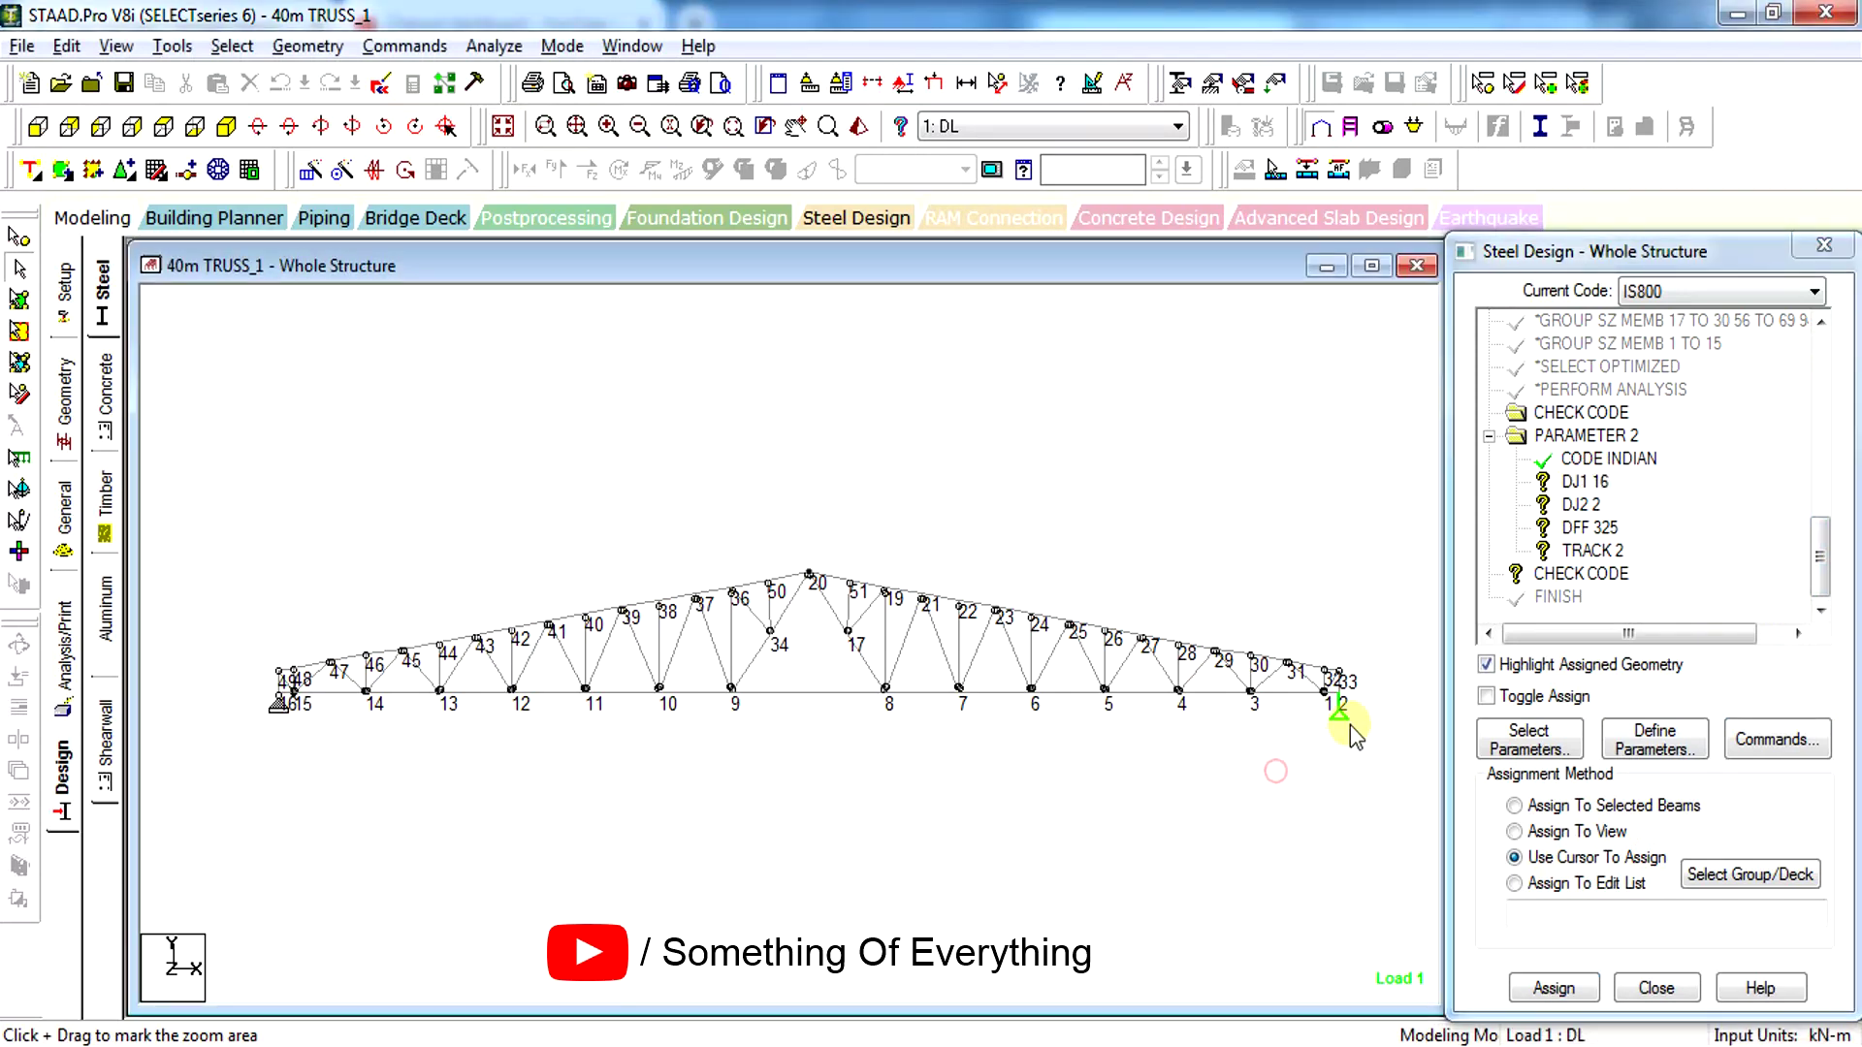
{"action": "left_click", "coordinate": [240, 690]}
{"action": "left_click", "coordinate": [1539, 987]}
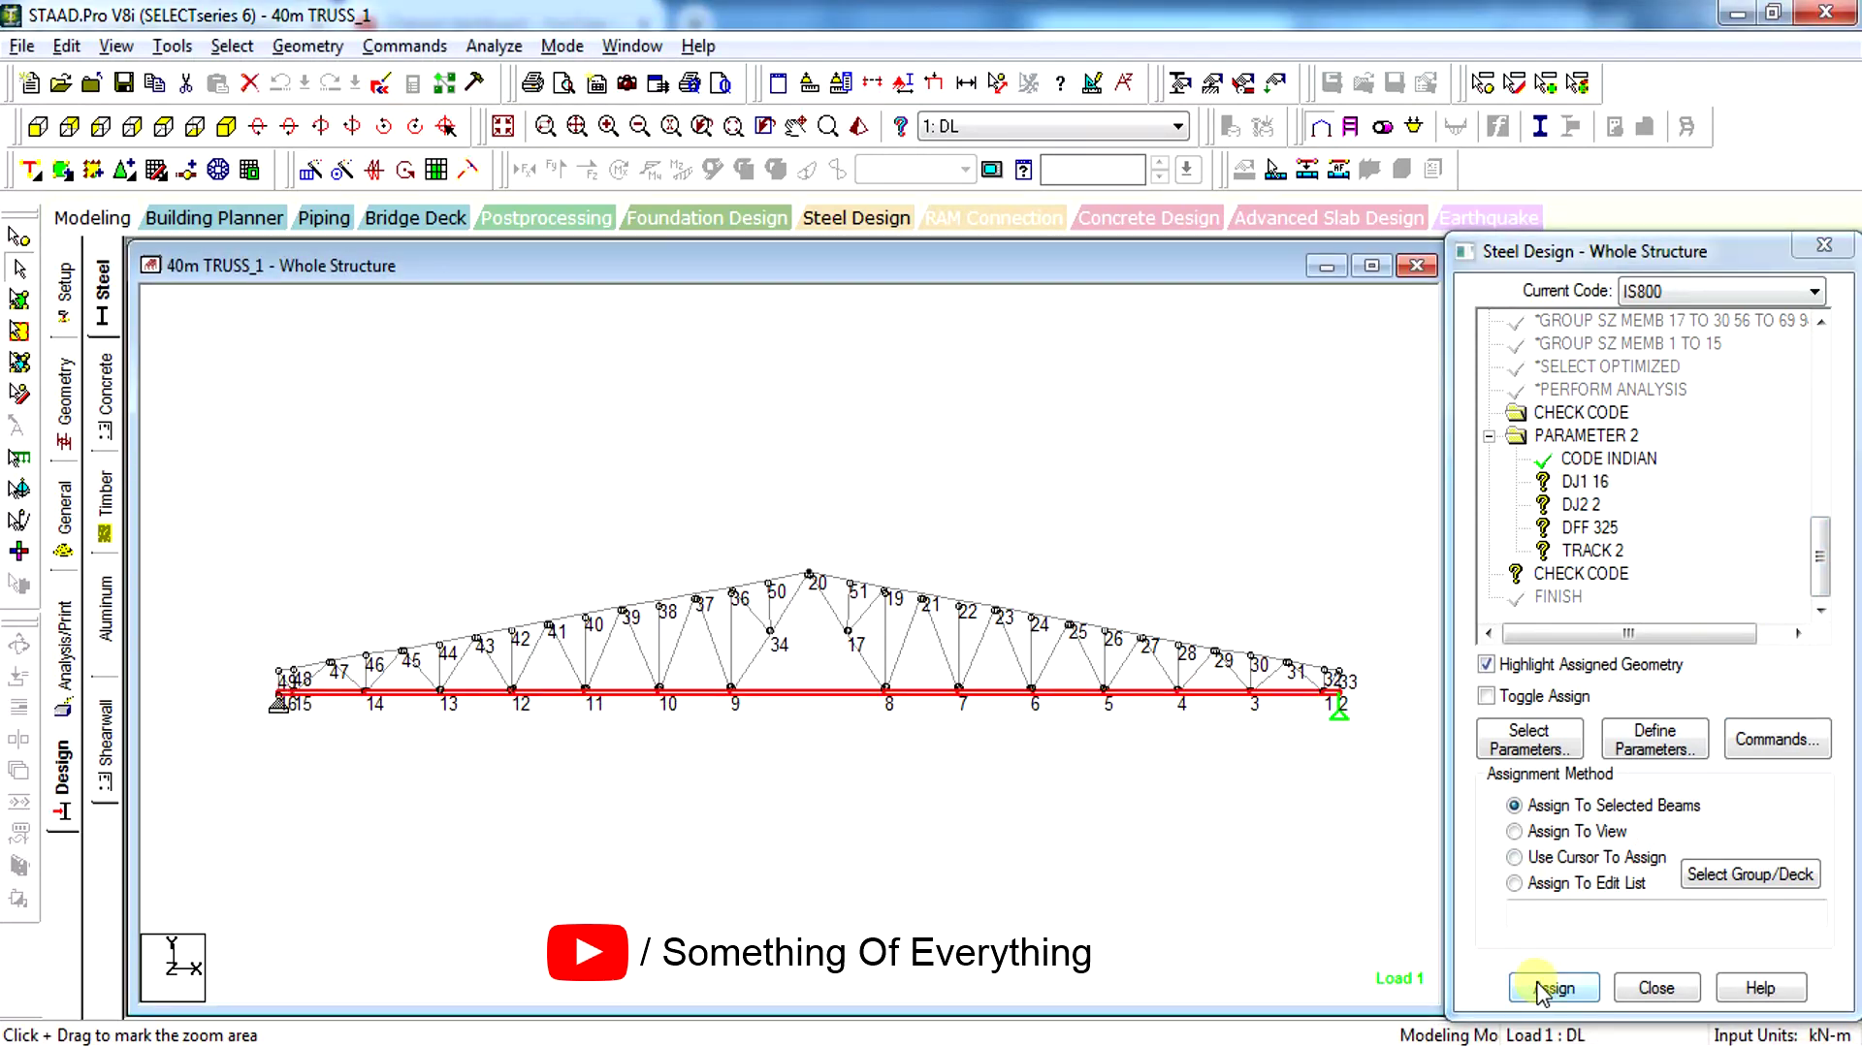
{"action": "left_click", "coordinate": [1650, 700]}
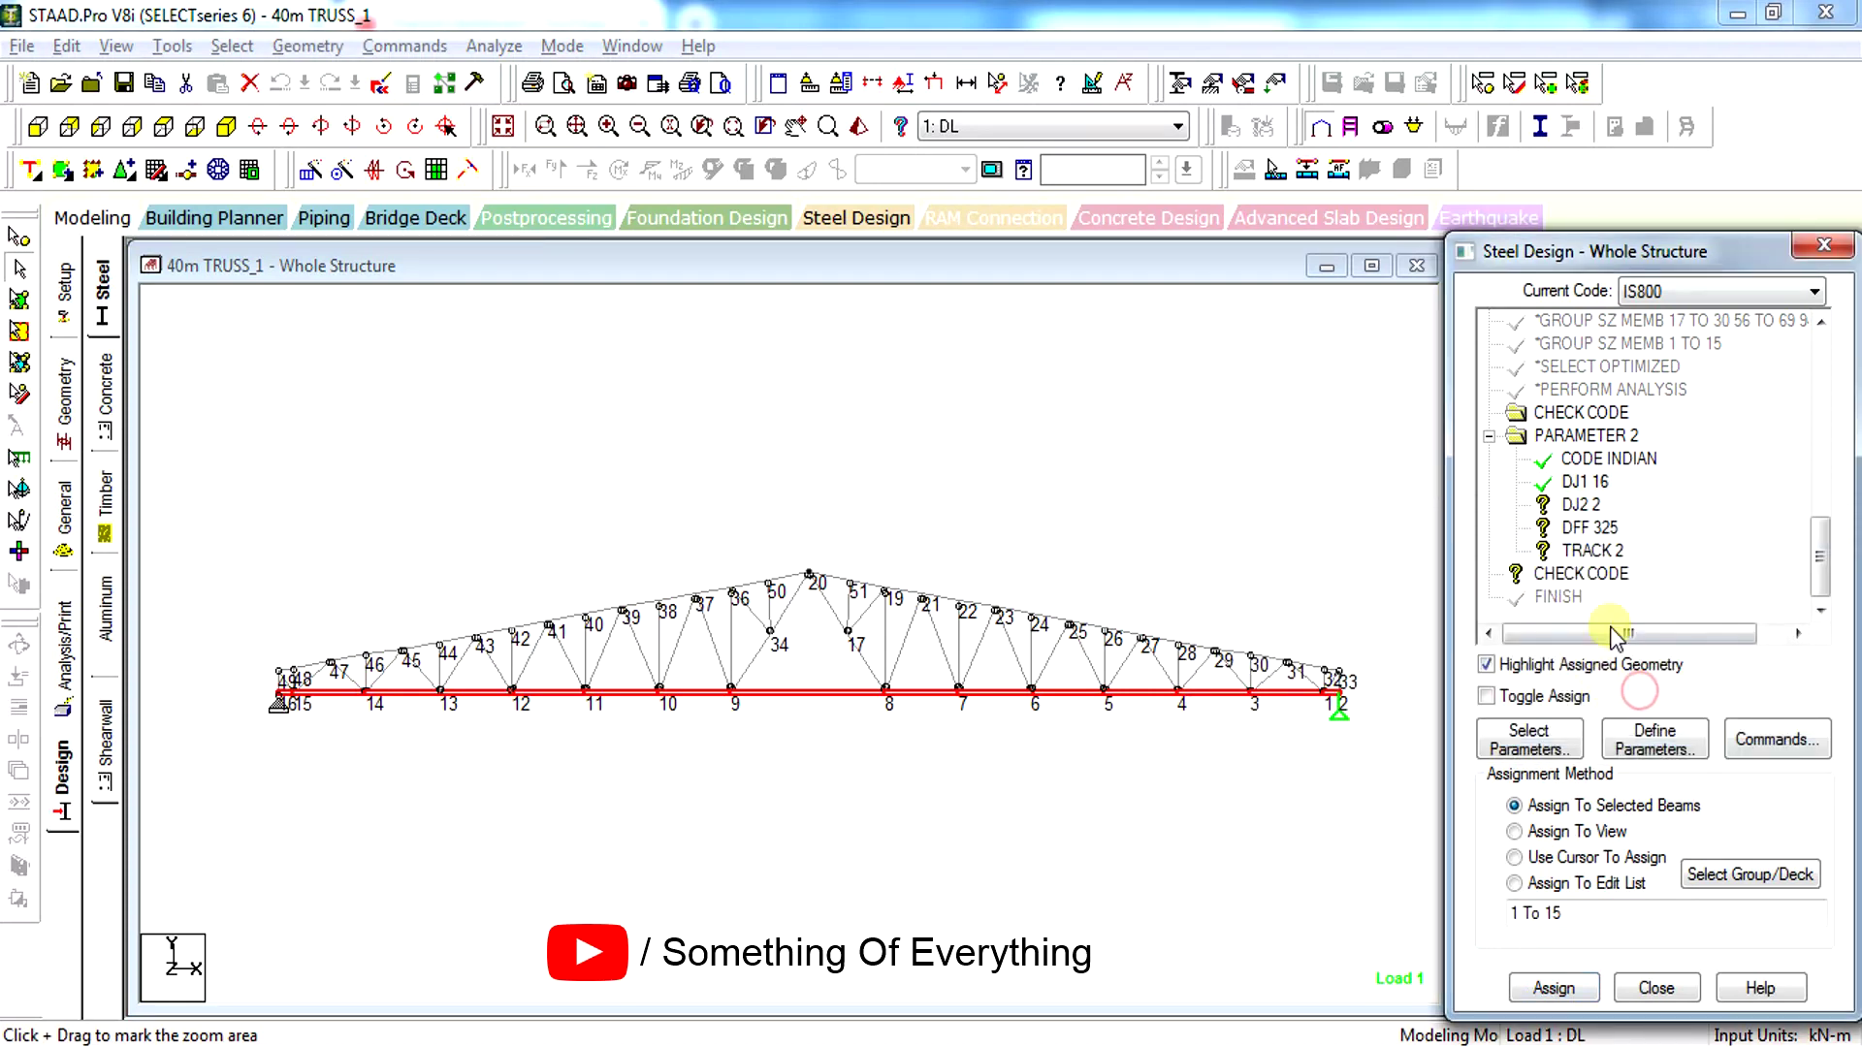
{"action": "left_click", "coordinate": [1548, 663]}
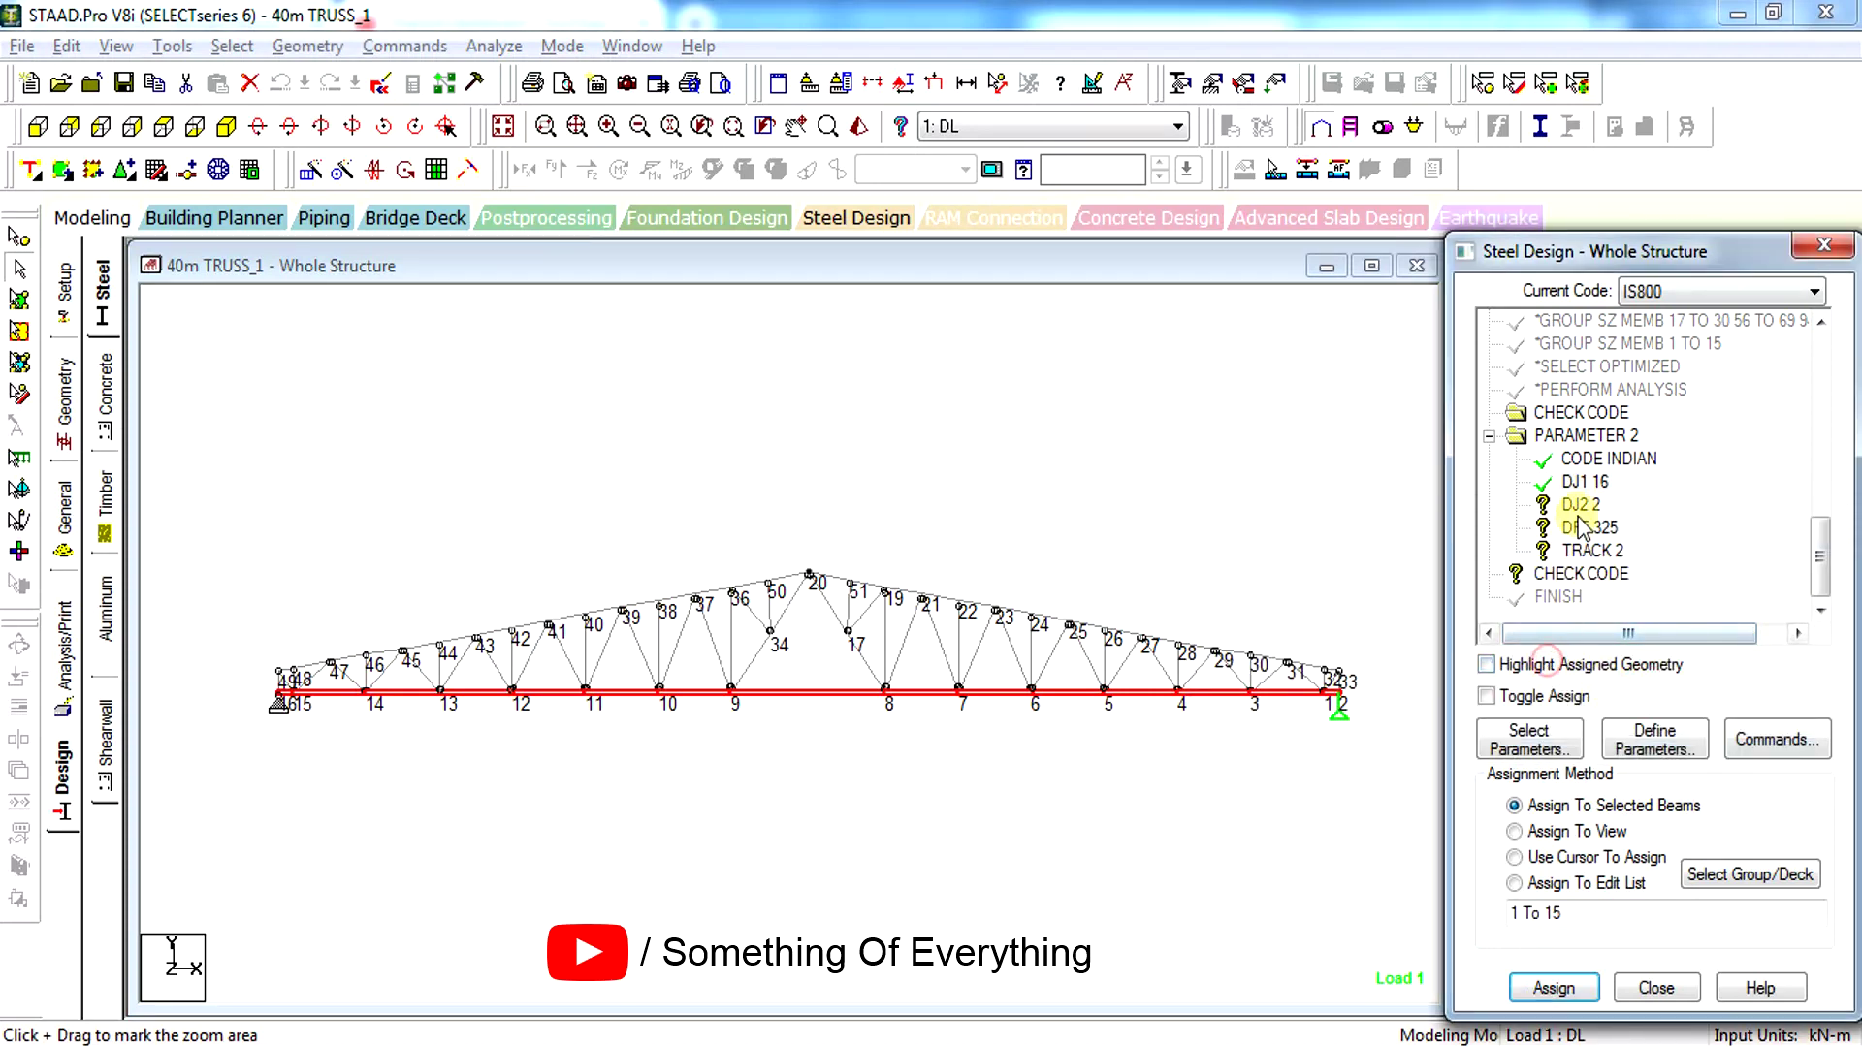
Assign DJ2 2, DFF 325 and TRACK 2 to the selected bottom chord beams 1 to 15
{"action": "left_click", "coordinate": [1553, 987]}
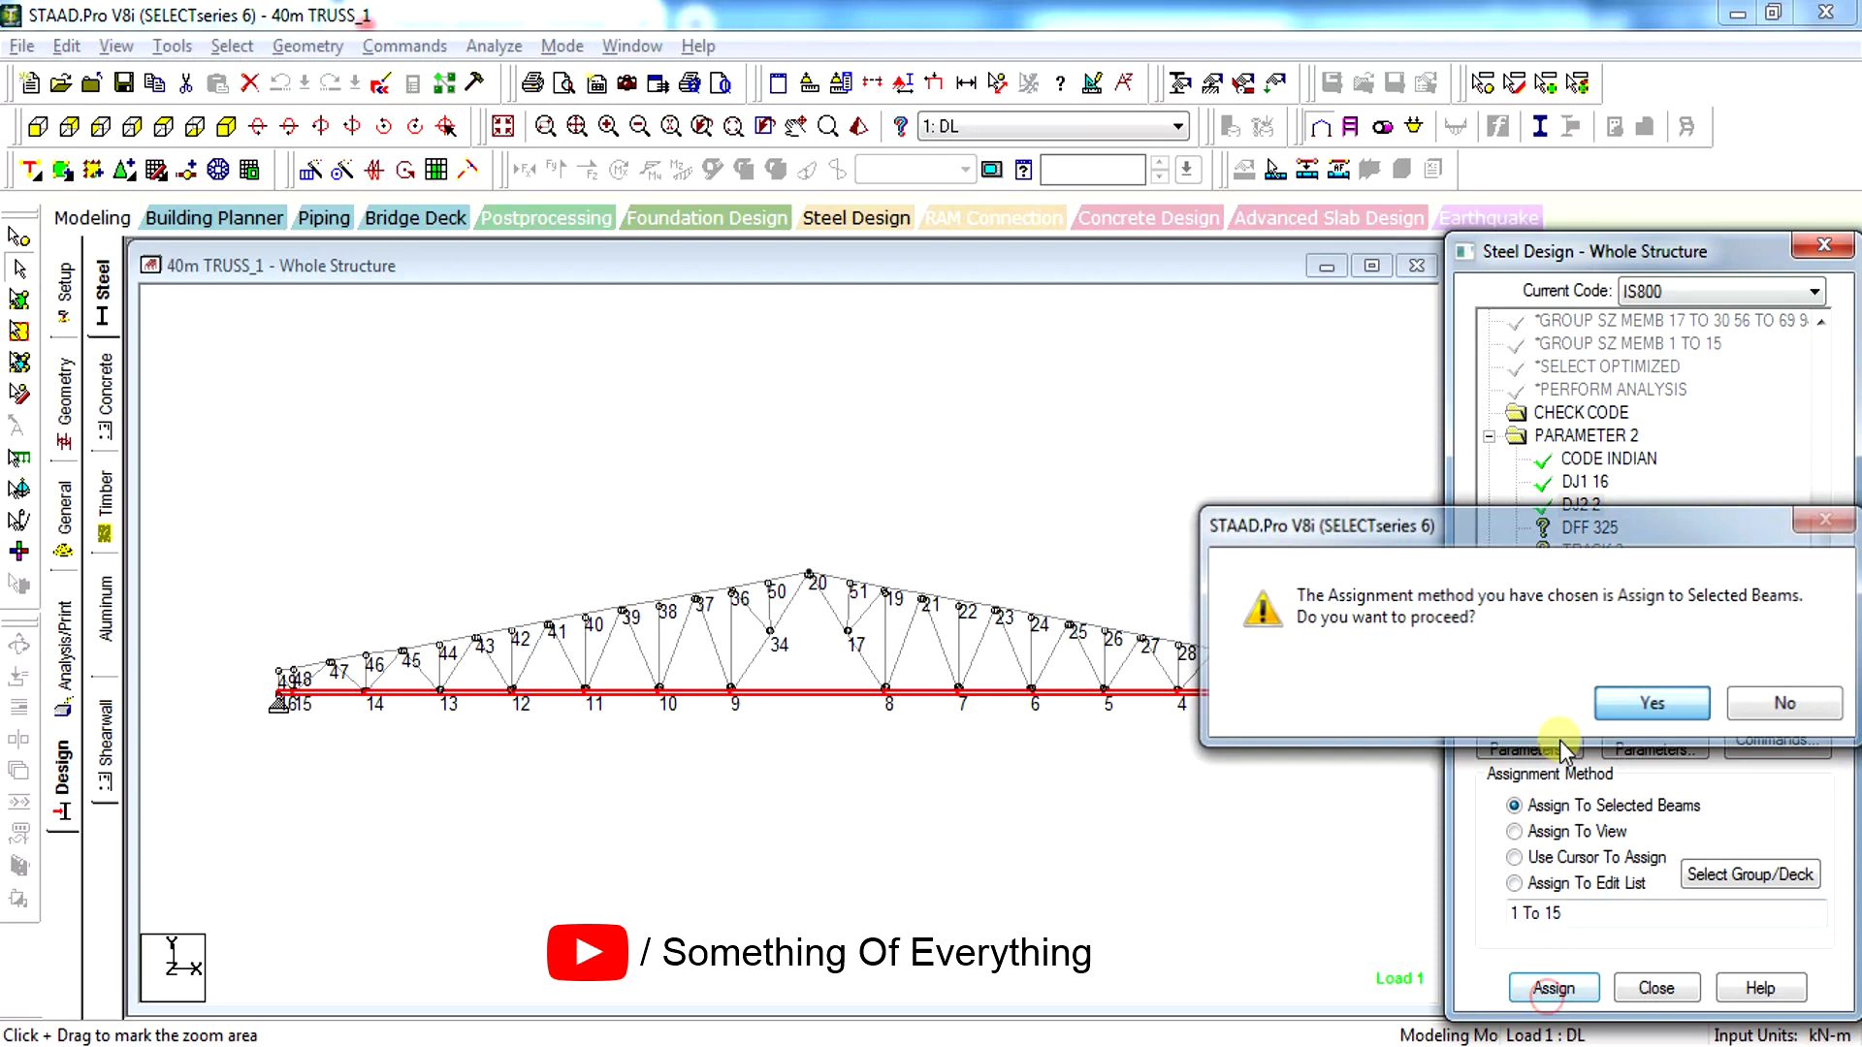
{"action": "left_click", "coordinate": [1535, 702]}
{"action": "left_click", "coordinate": [1588, 529]}
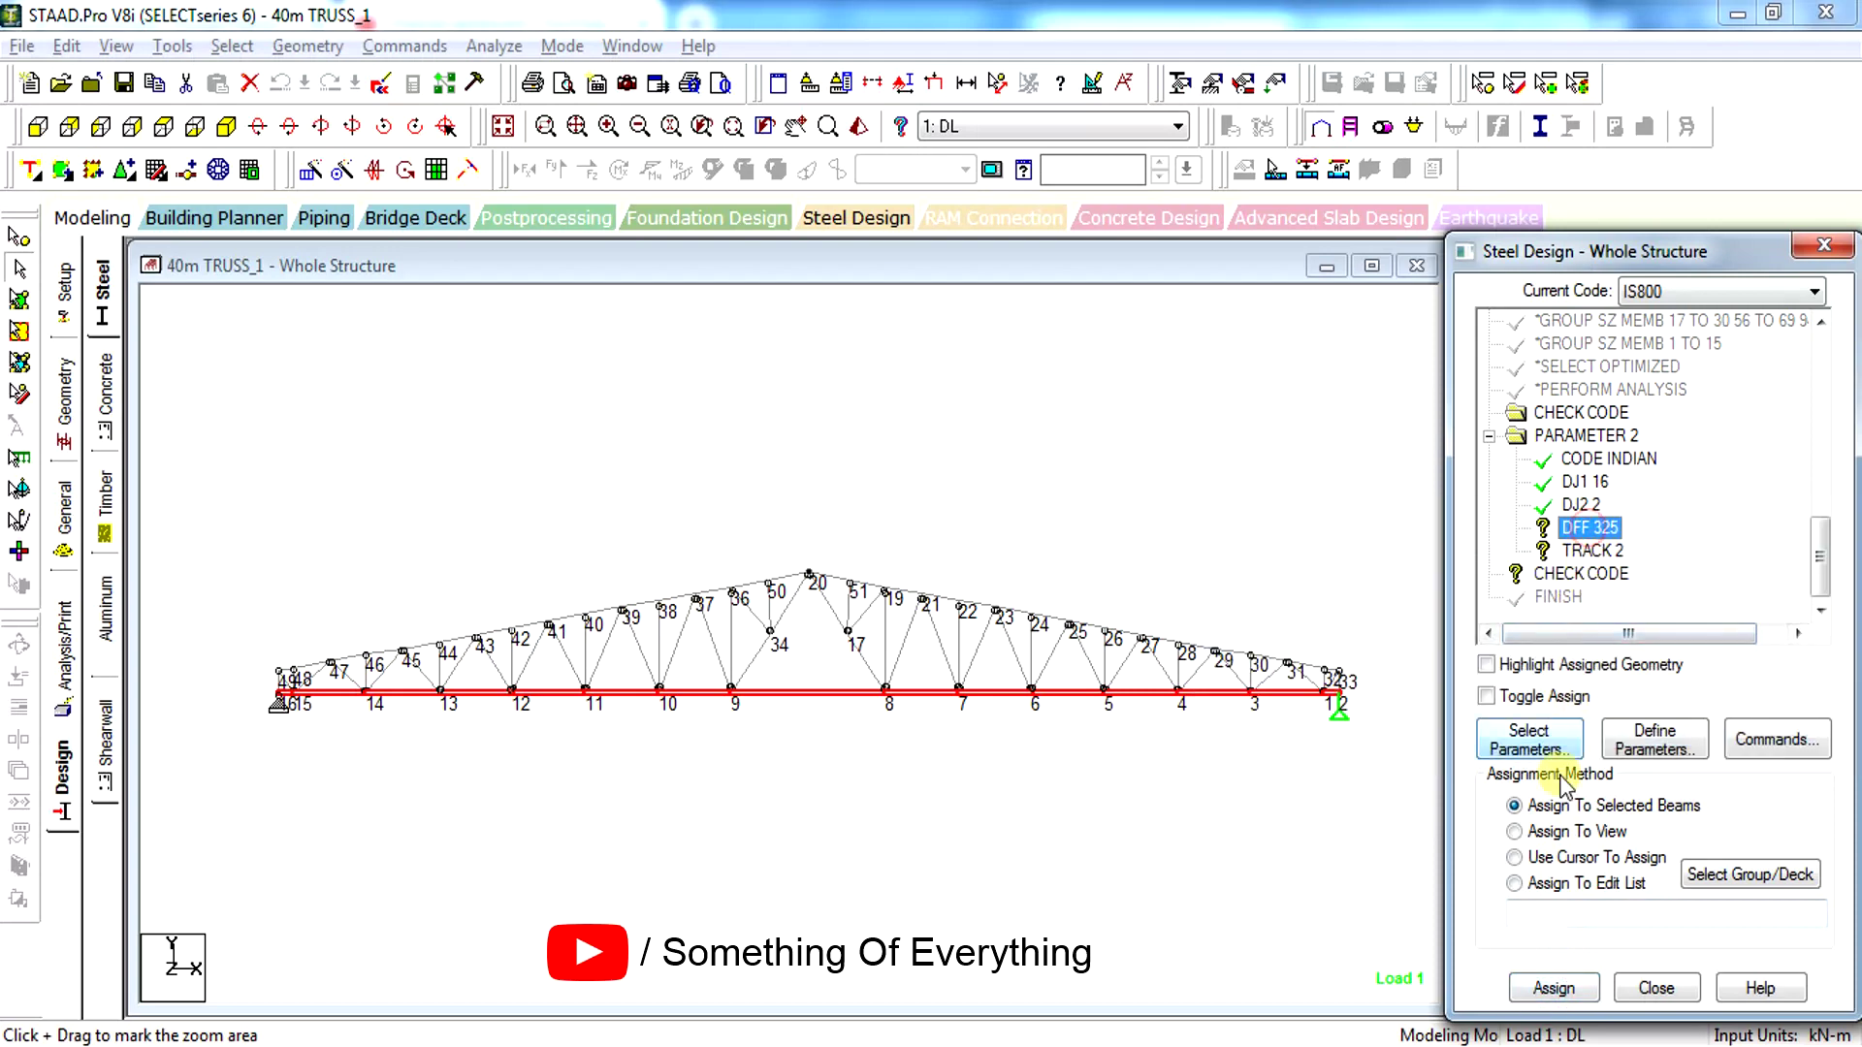
{"action": "left_click", "coordinate": [1553, 987]}
{"action": "left_click", "coordinate": [1645, 695]}
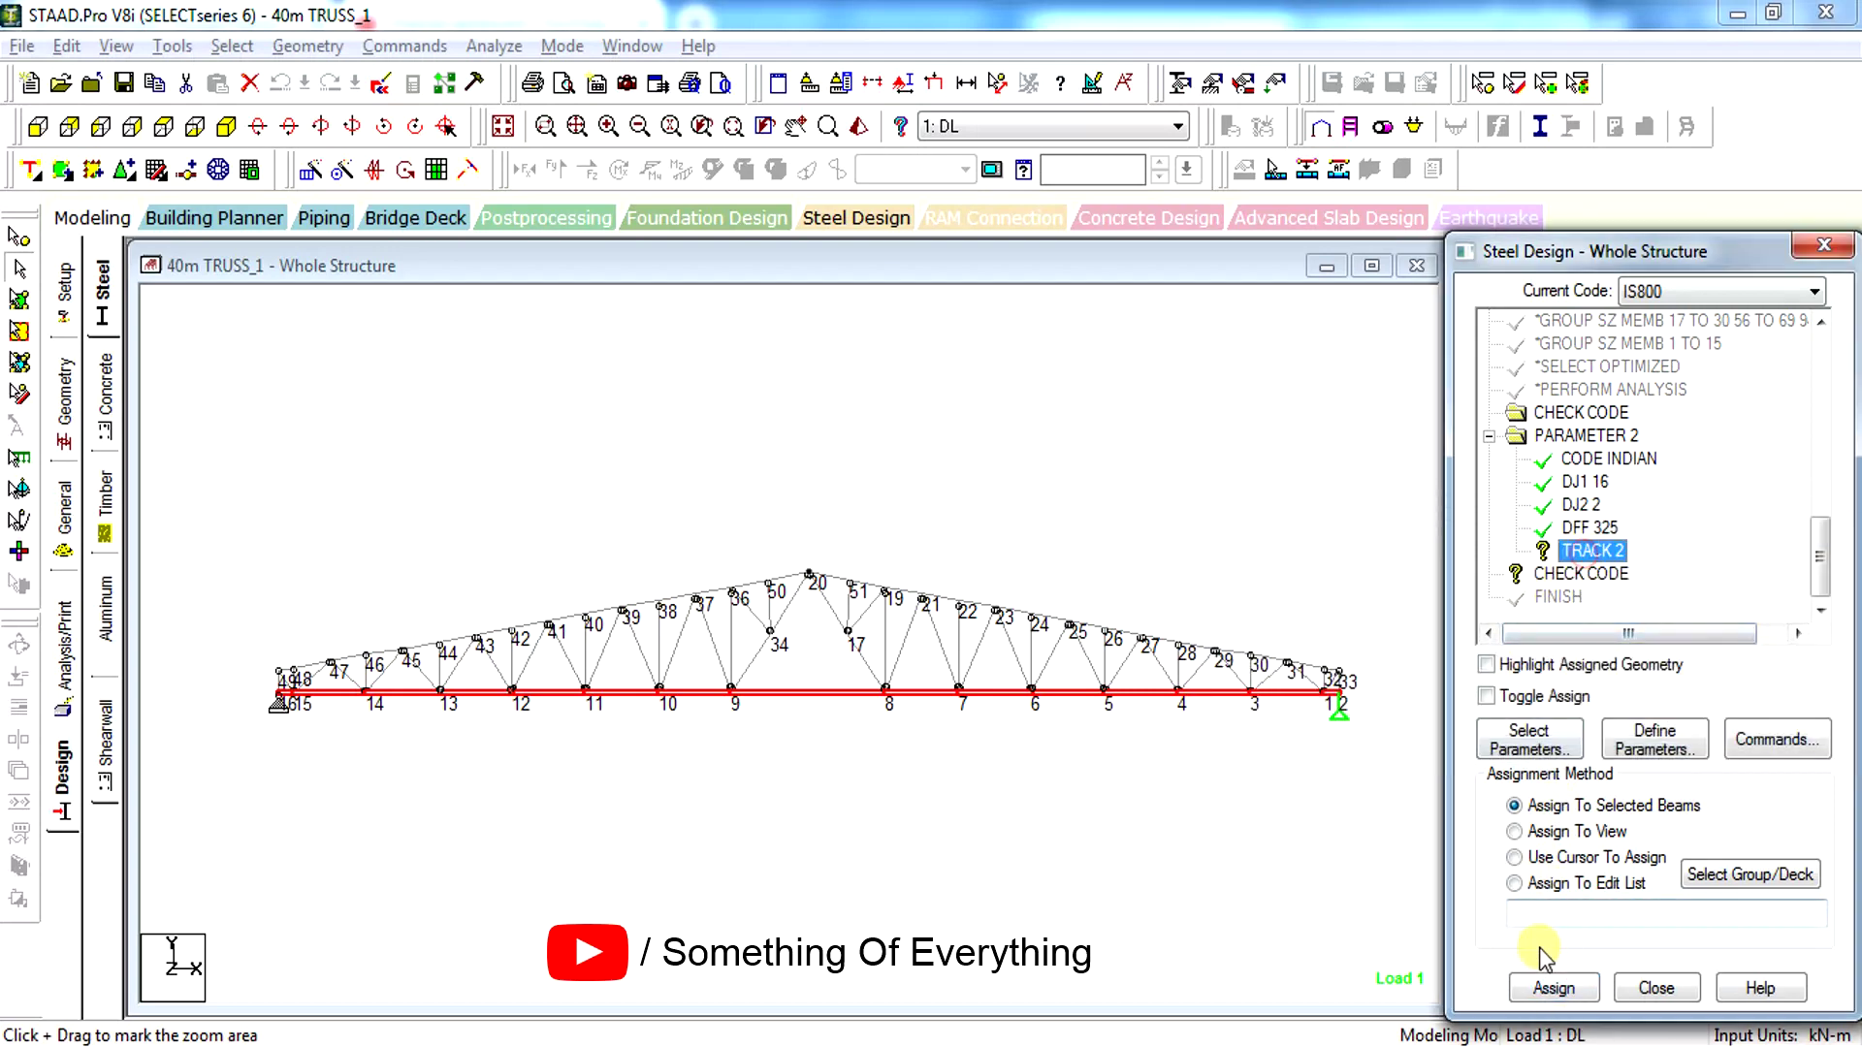
{"action": "left_click", "coordinate": [1590, 550]}
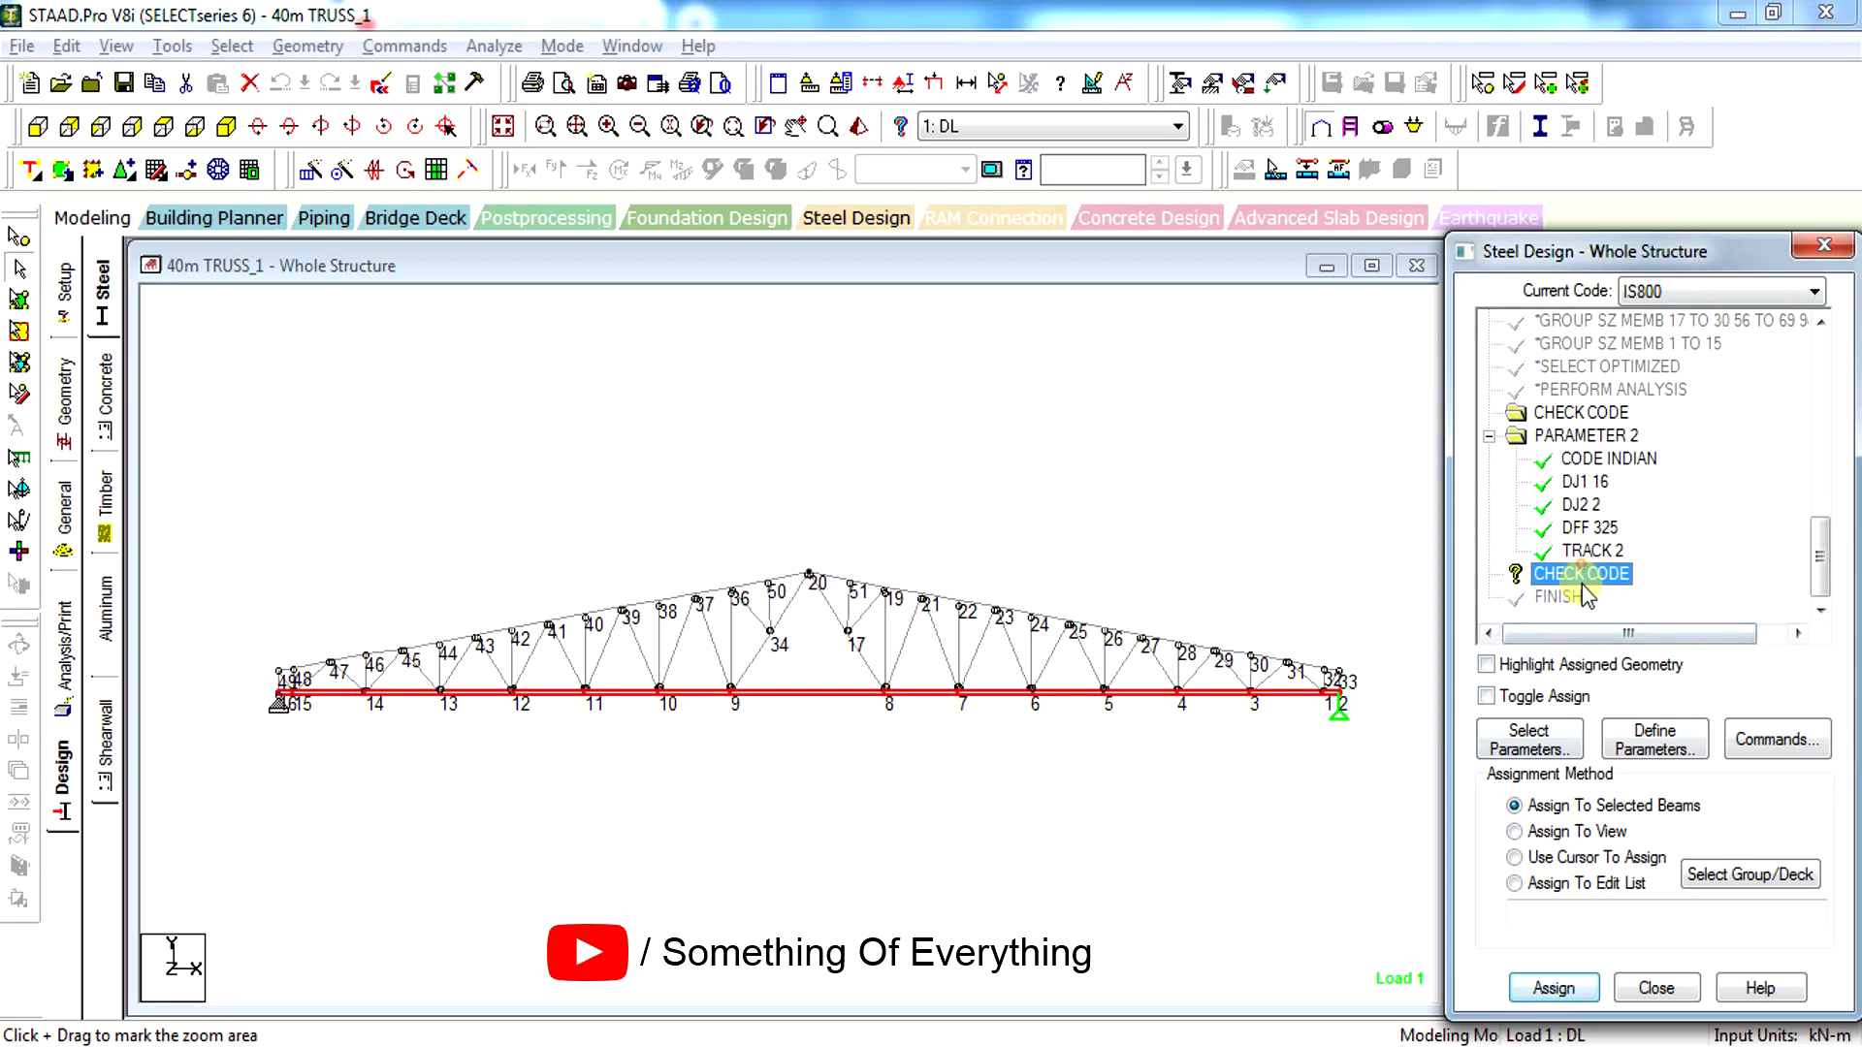
{"action": "left_click", "coordinate": [1553, 987]}
{"action": "key", "text": "Return"}
{"action": "left_click", "coordinate": [1134, 889]}
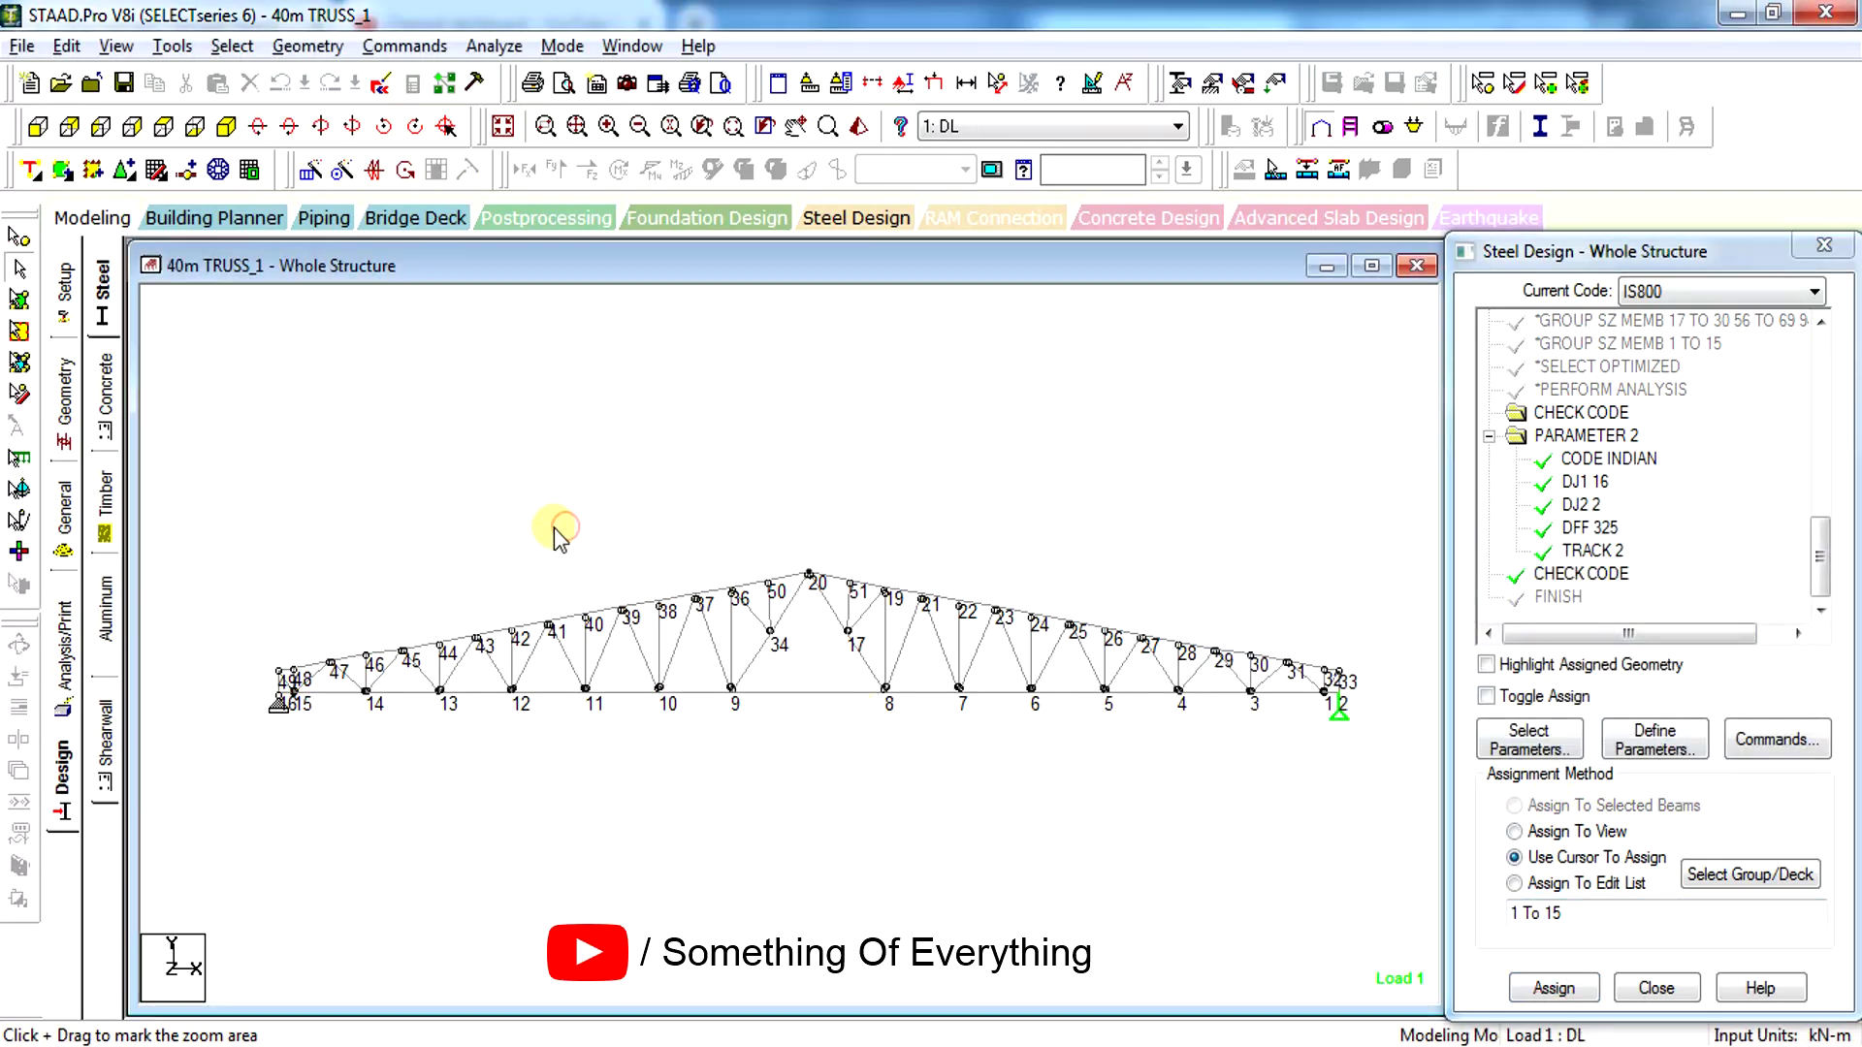
Run the analysis and steel design, saving changes, and close the finished analysis window
{"action": "left_click", "coordinate": [493, 46]}
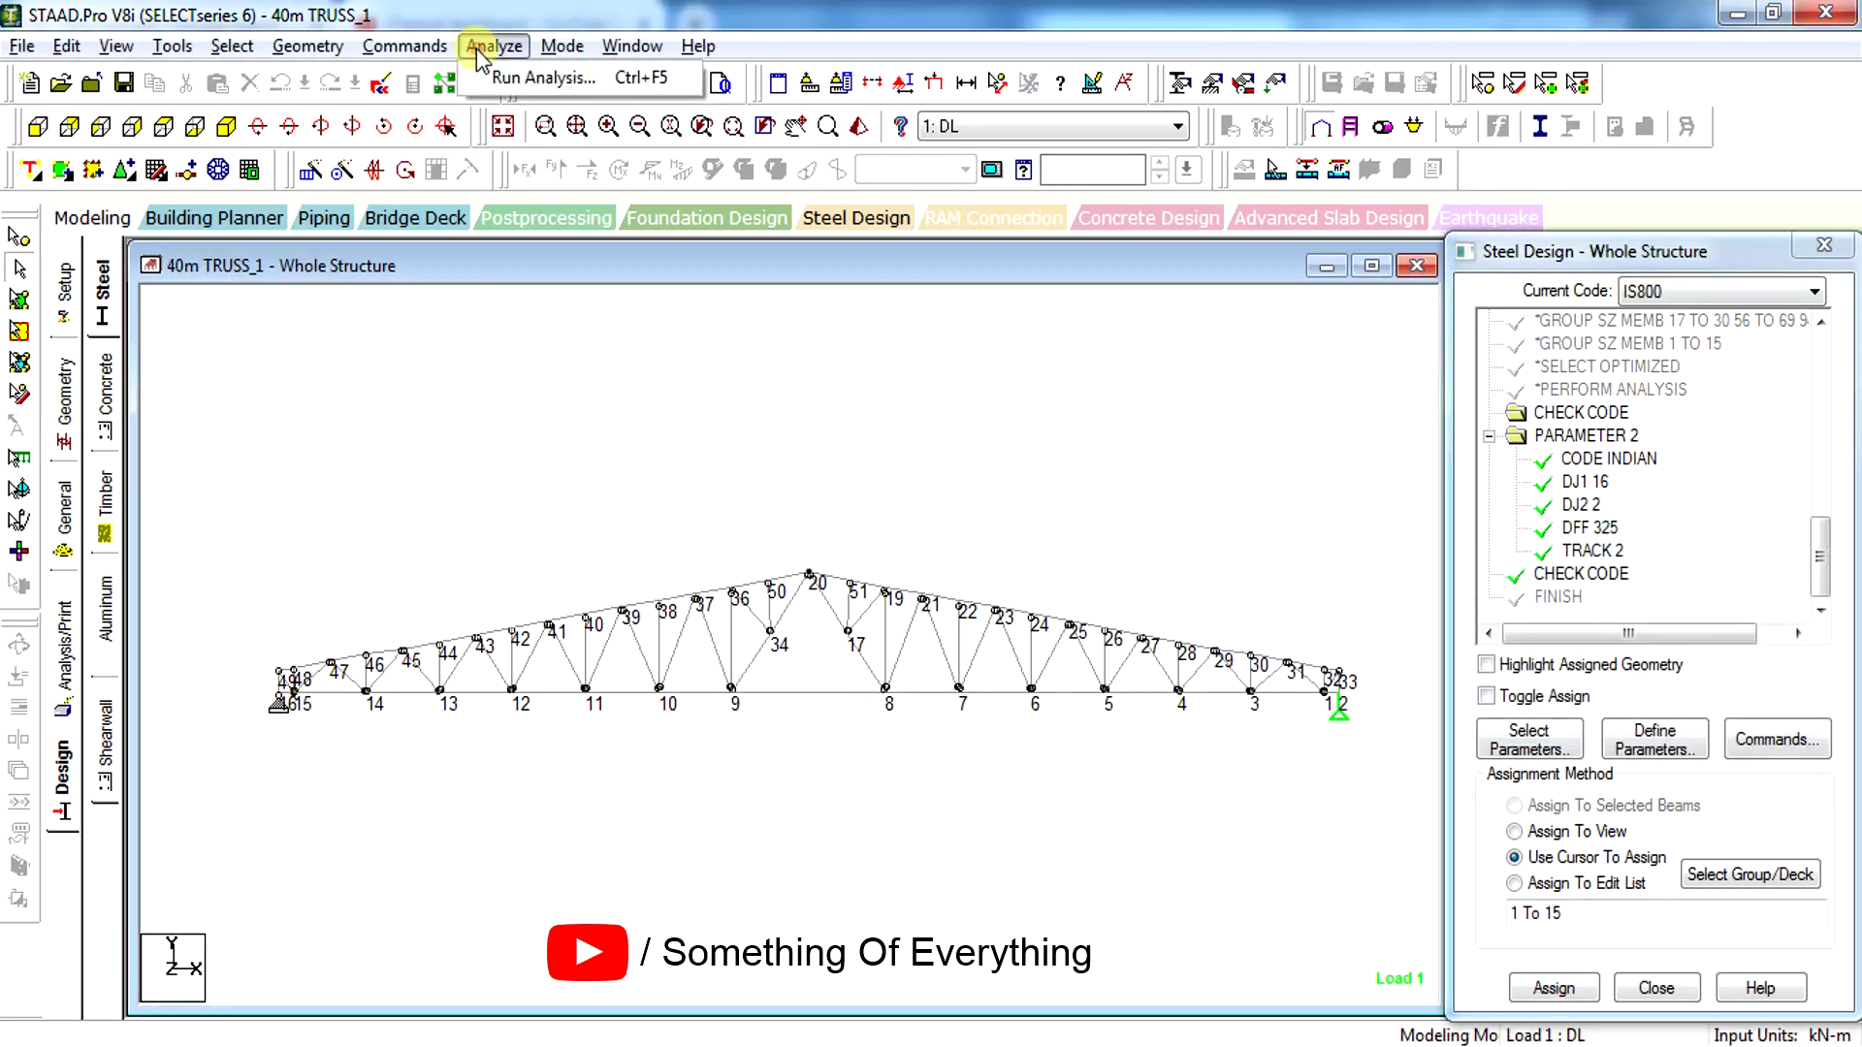
{"action": "left_click", "coordinate": [508, 80]}
{"action": "key", "text": "Return"}
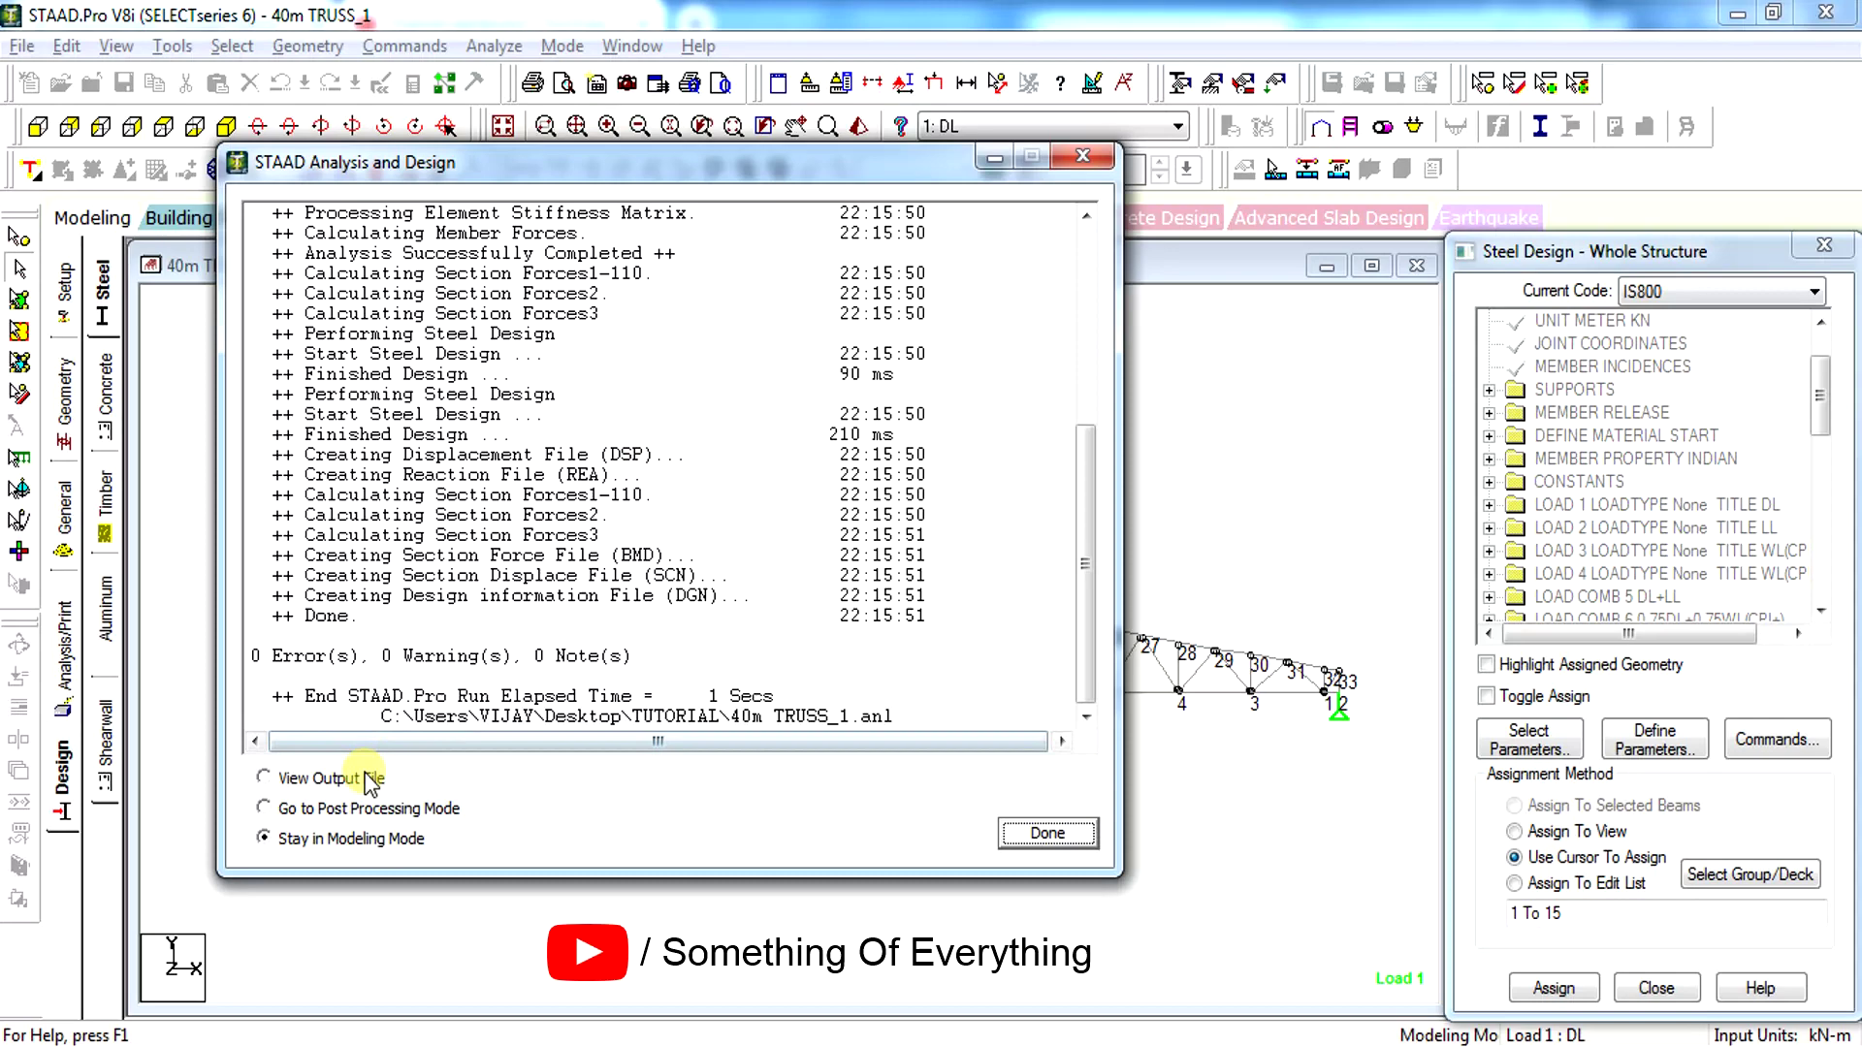
{"action": "left_click", "coordinate": [1020, 836]}
Swap node labels for member number labels and open the analysis output report
{"action": "scroll", "coordinate": [789, 735], "scroll_direction": "up", "scroll_amount": 5}
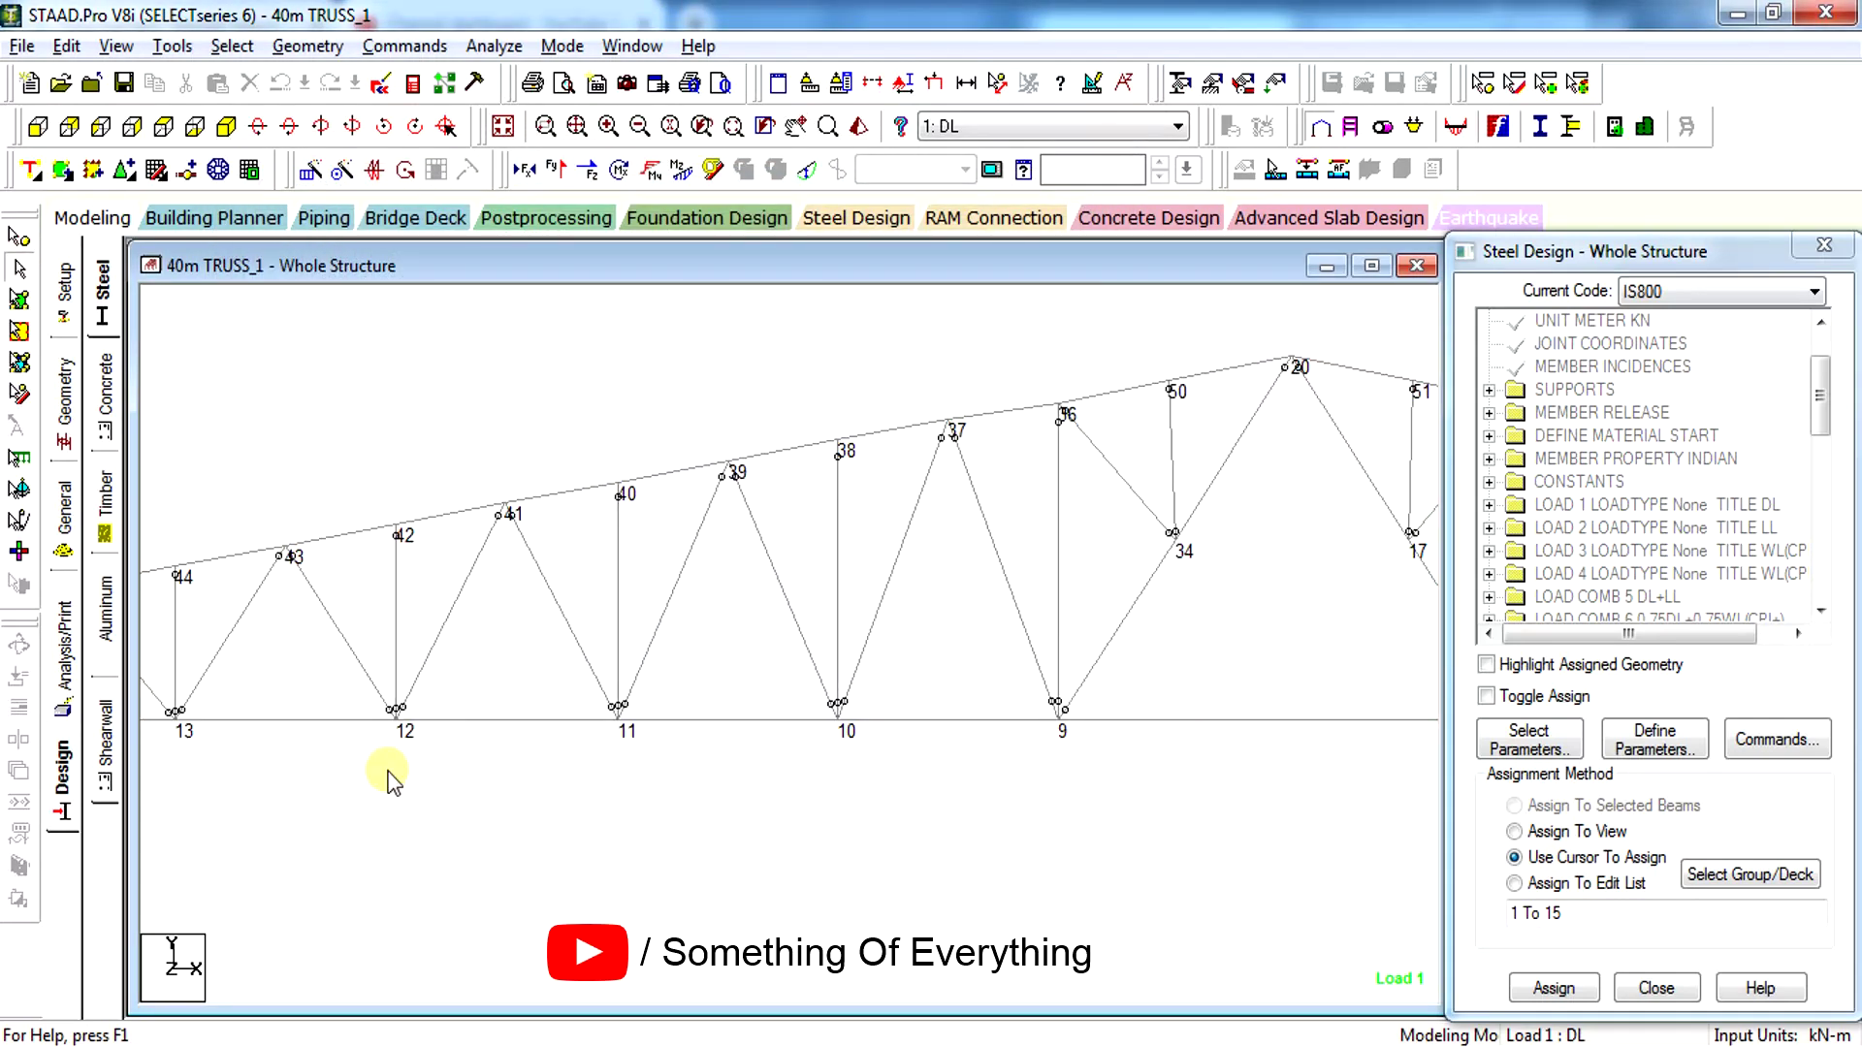
{"action": "scroll", "coordinate": [611, 823], "scroll_direction": "down", "scroll_amount": 3}
{"action": "key", "text": "shift+n"}
{"action": "key", "text": "shift+b"}
{"action": "scroll", "coordinate": [619, 813], "scroll_direction": "up", "scroll_amount": 2}
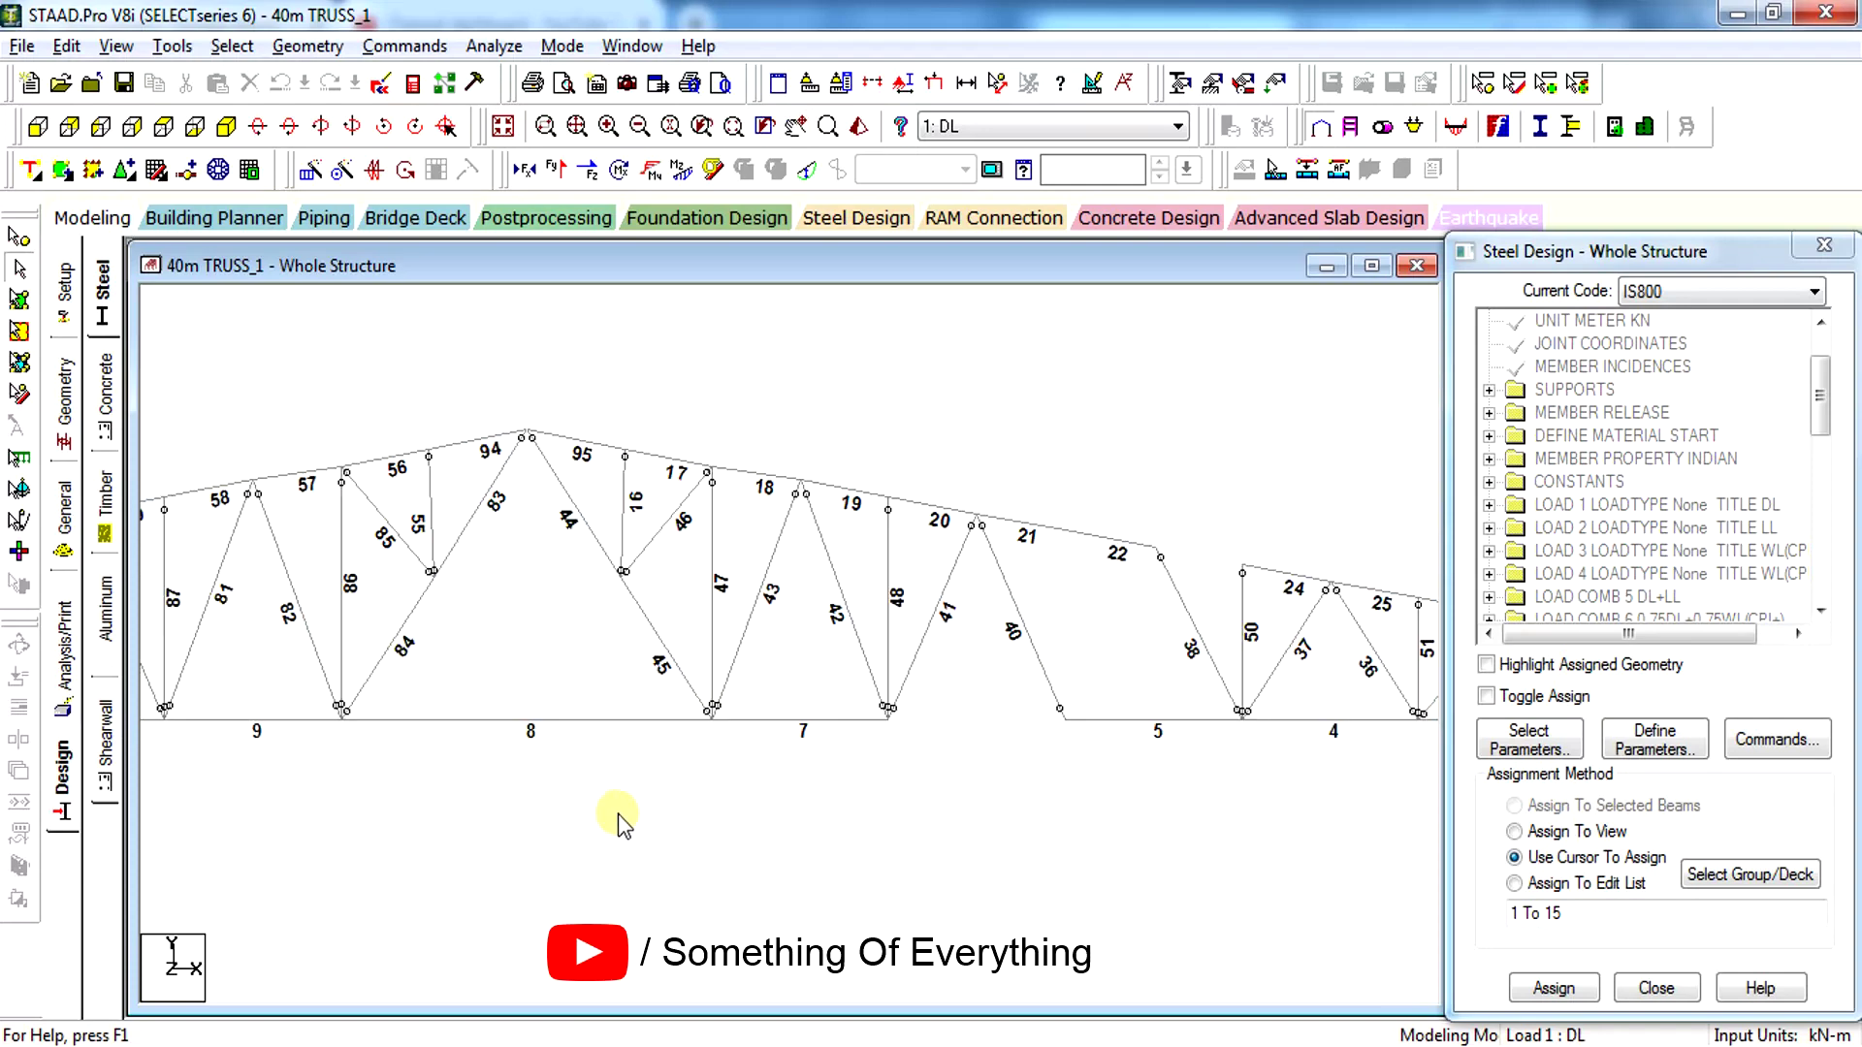
{"action": "scroll", "coordinate": [618, 815], "scroll_direction": "down", "scroll_amount": 3}
{"action": "scroll", "coordinate": [754, 866], "scroll_direction": "up", "scroll_amount": 2}
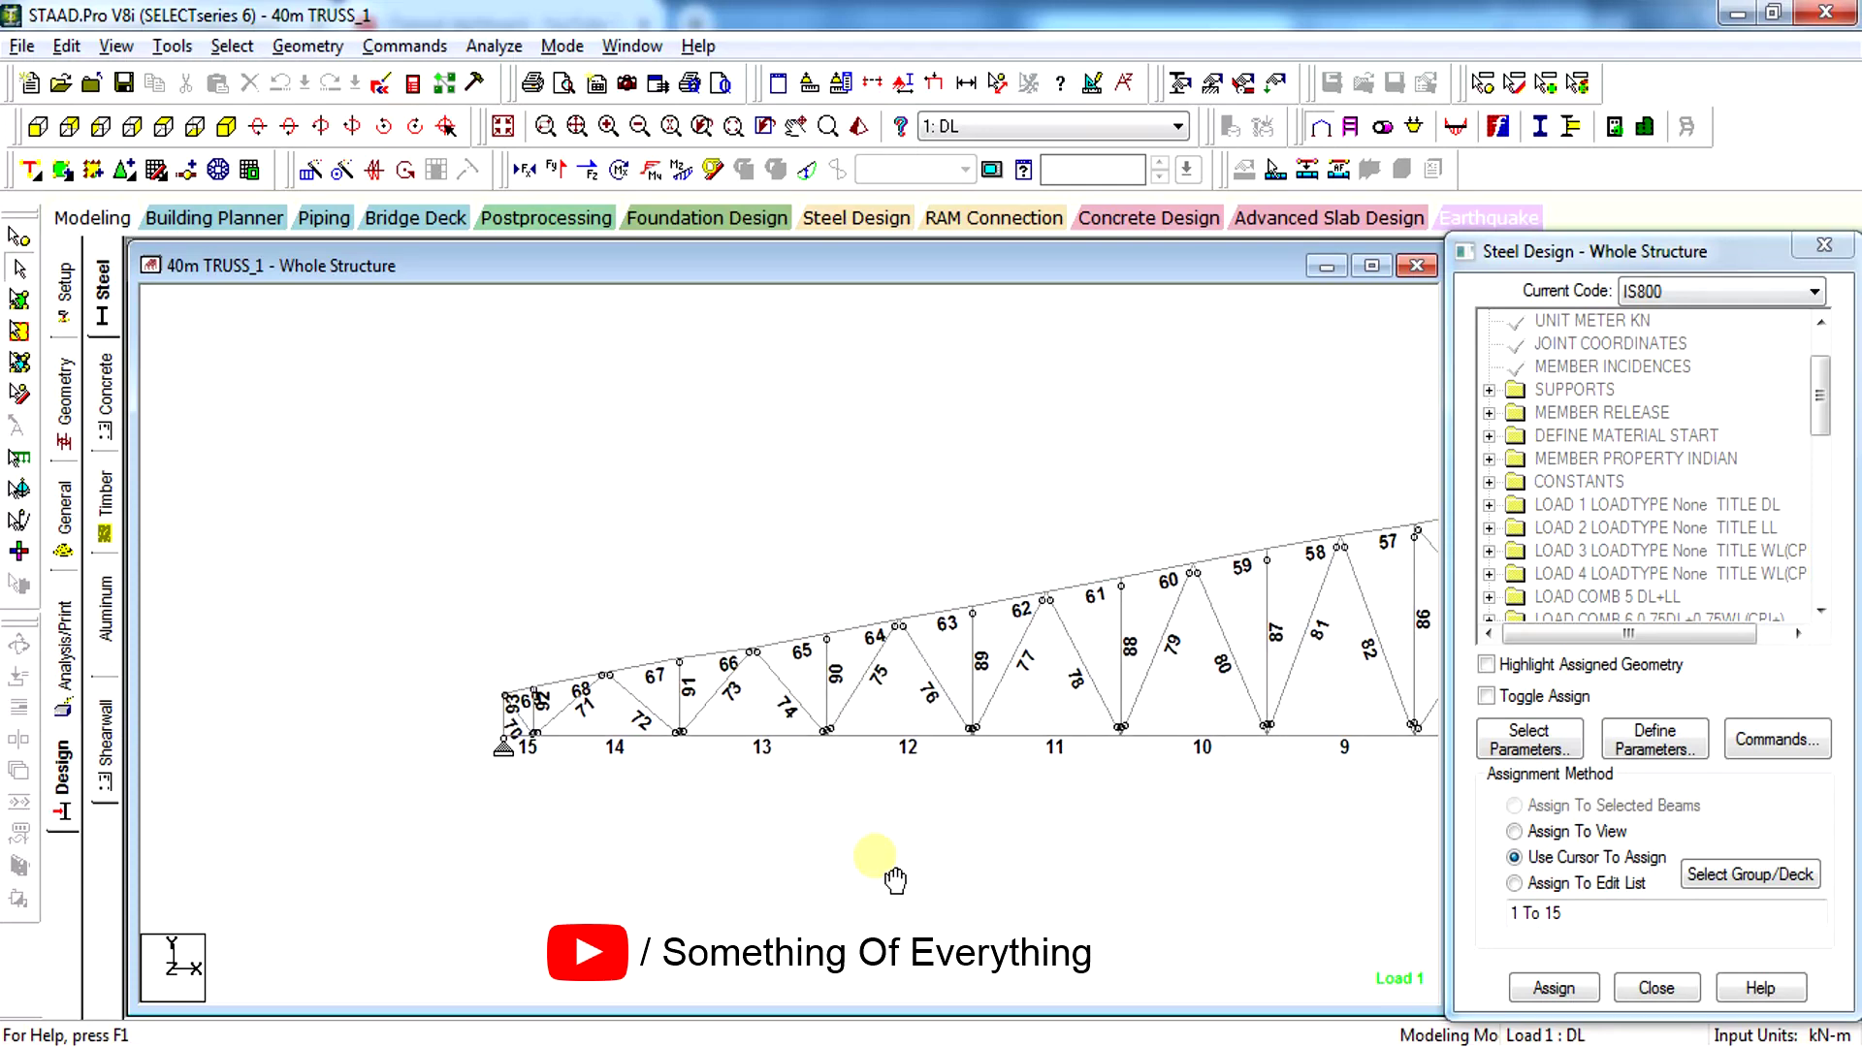
{"action": "scroll", "coordinate": [496, 764], "scroll_direction": "up", "scroll_amount": 1}
{"action": "left_click", "coordinate": [438, 507]}
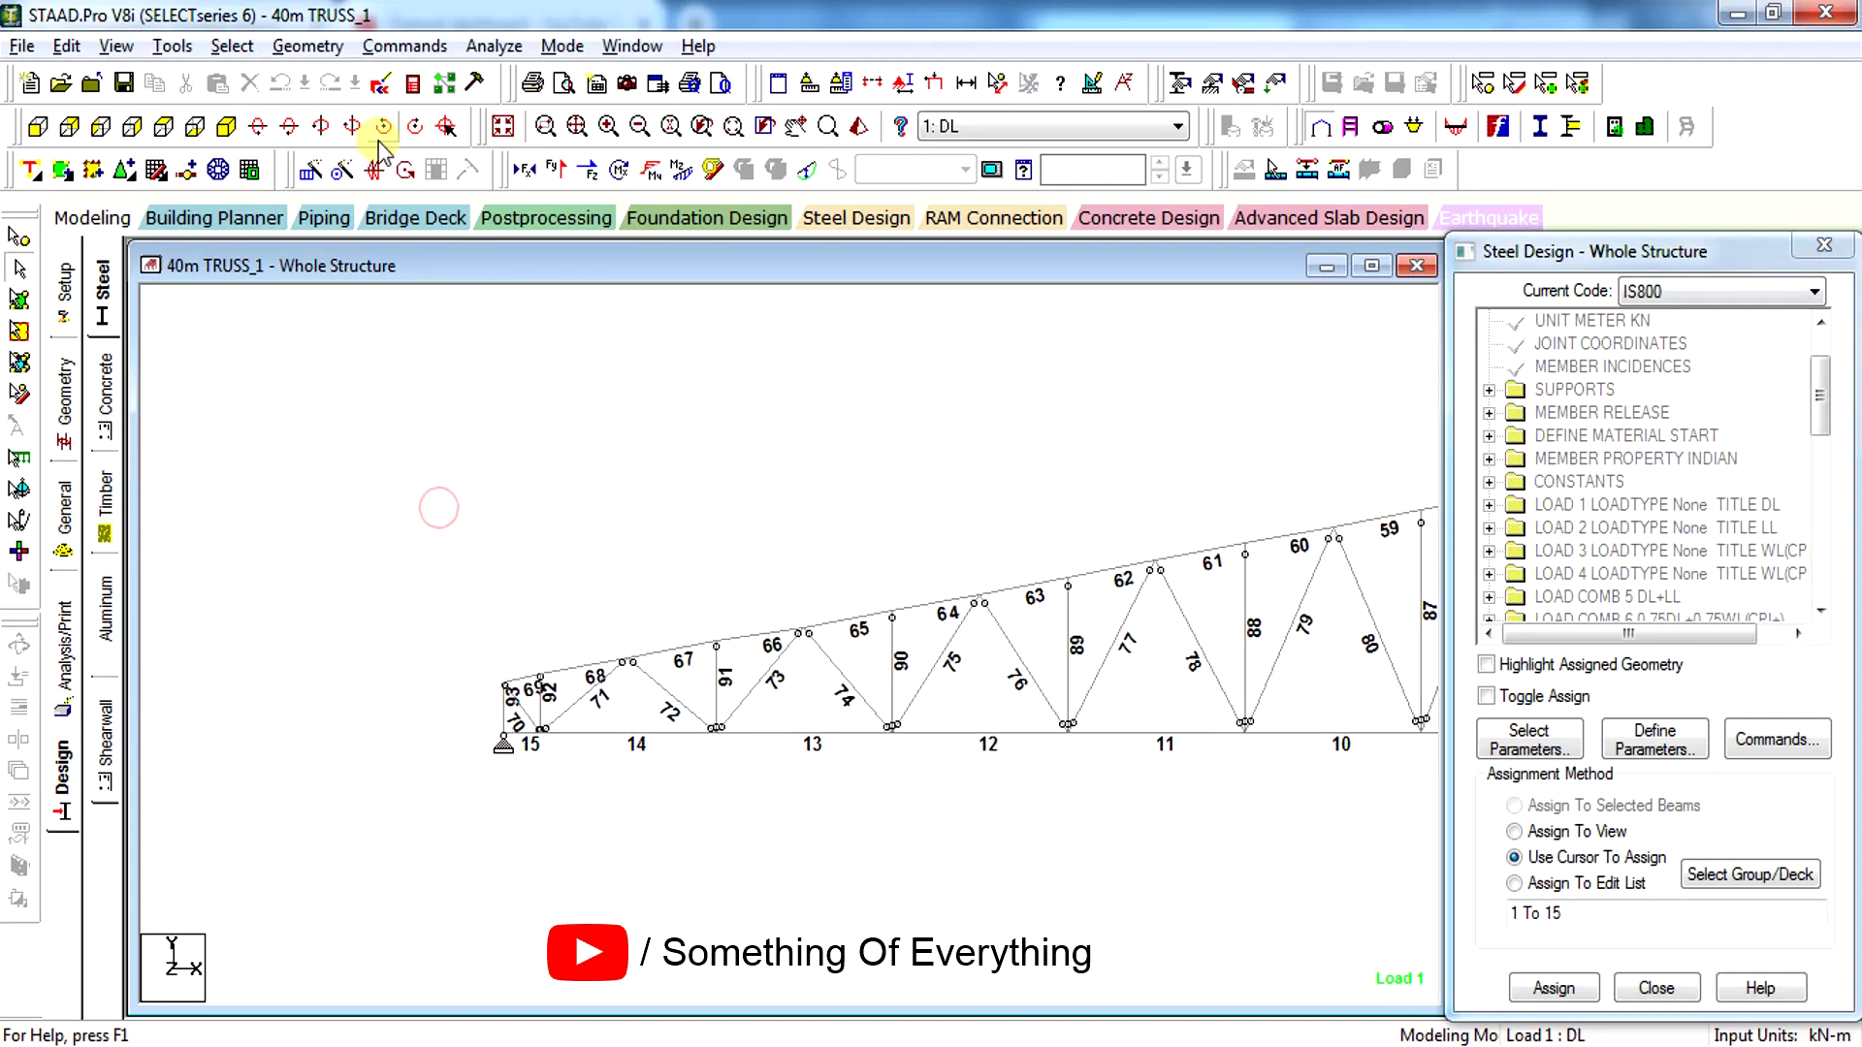
{"action": "left_click", "coordinate": [413, 83]}
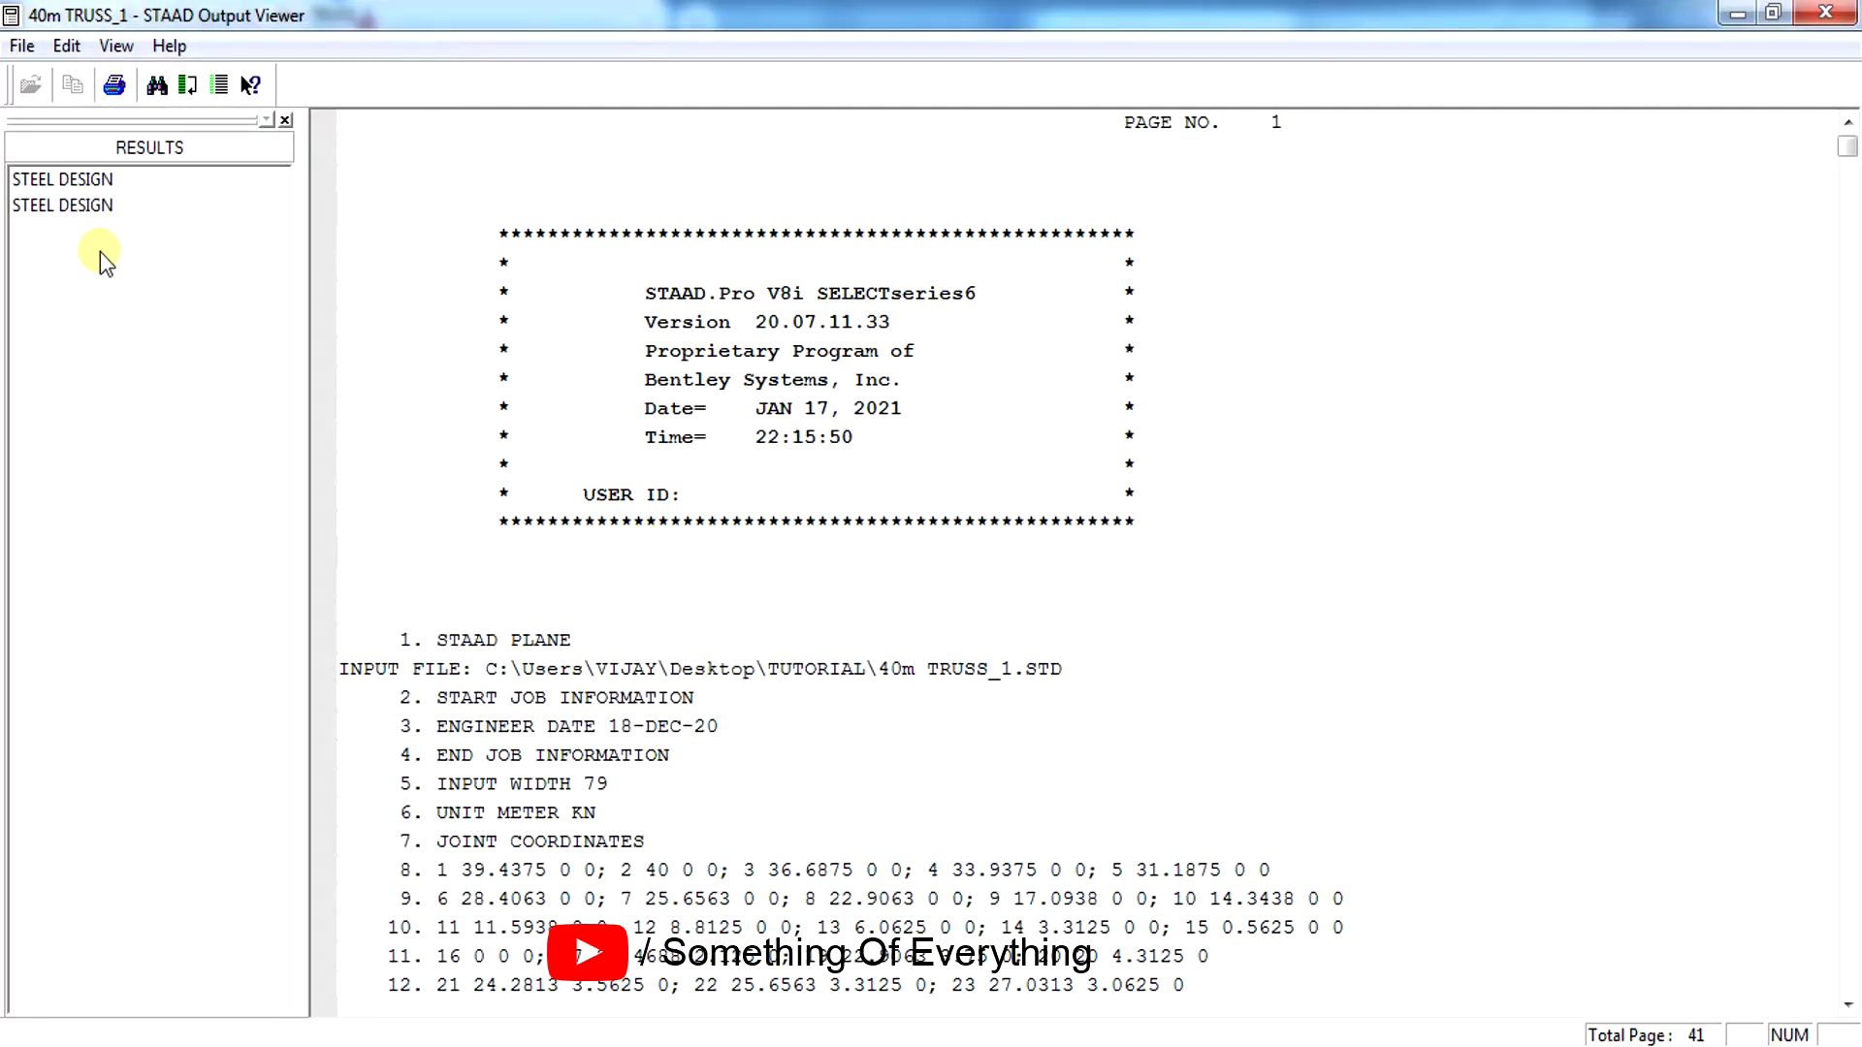
Locate member 1's IS-800 check in the steel design results, showing dff 589.8 against DFF 325
{"action": "left_click", "coordinate": [85, 206]}
{"action": "left_click", "coordinate": [815, 583]}
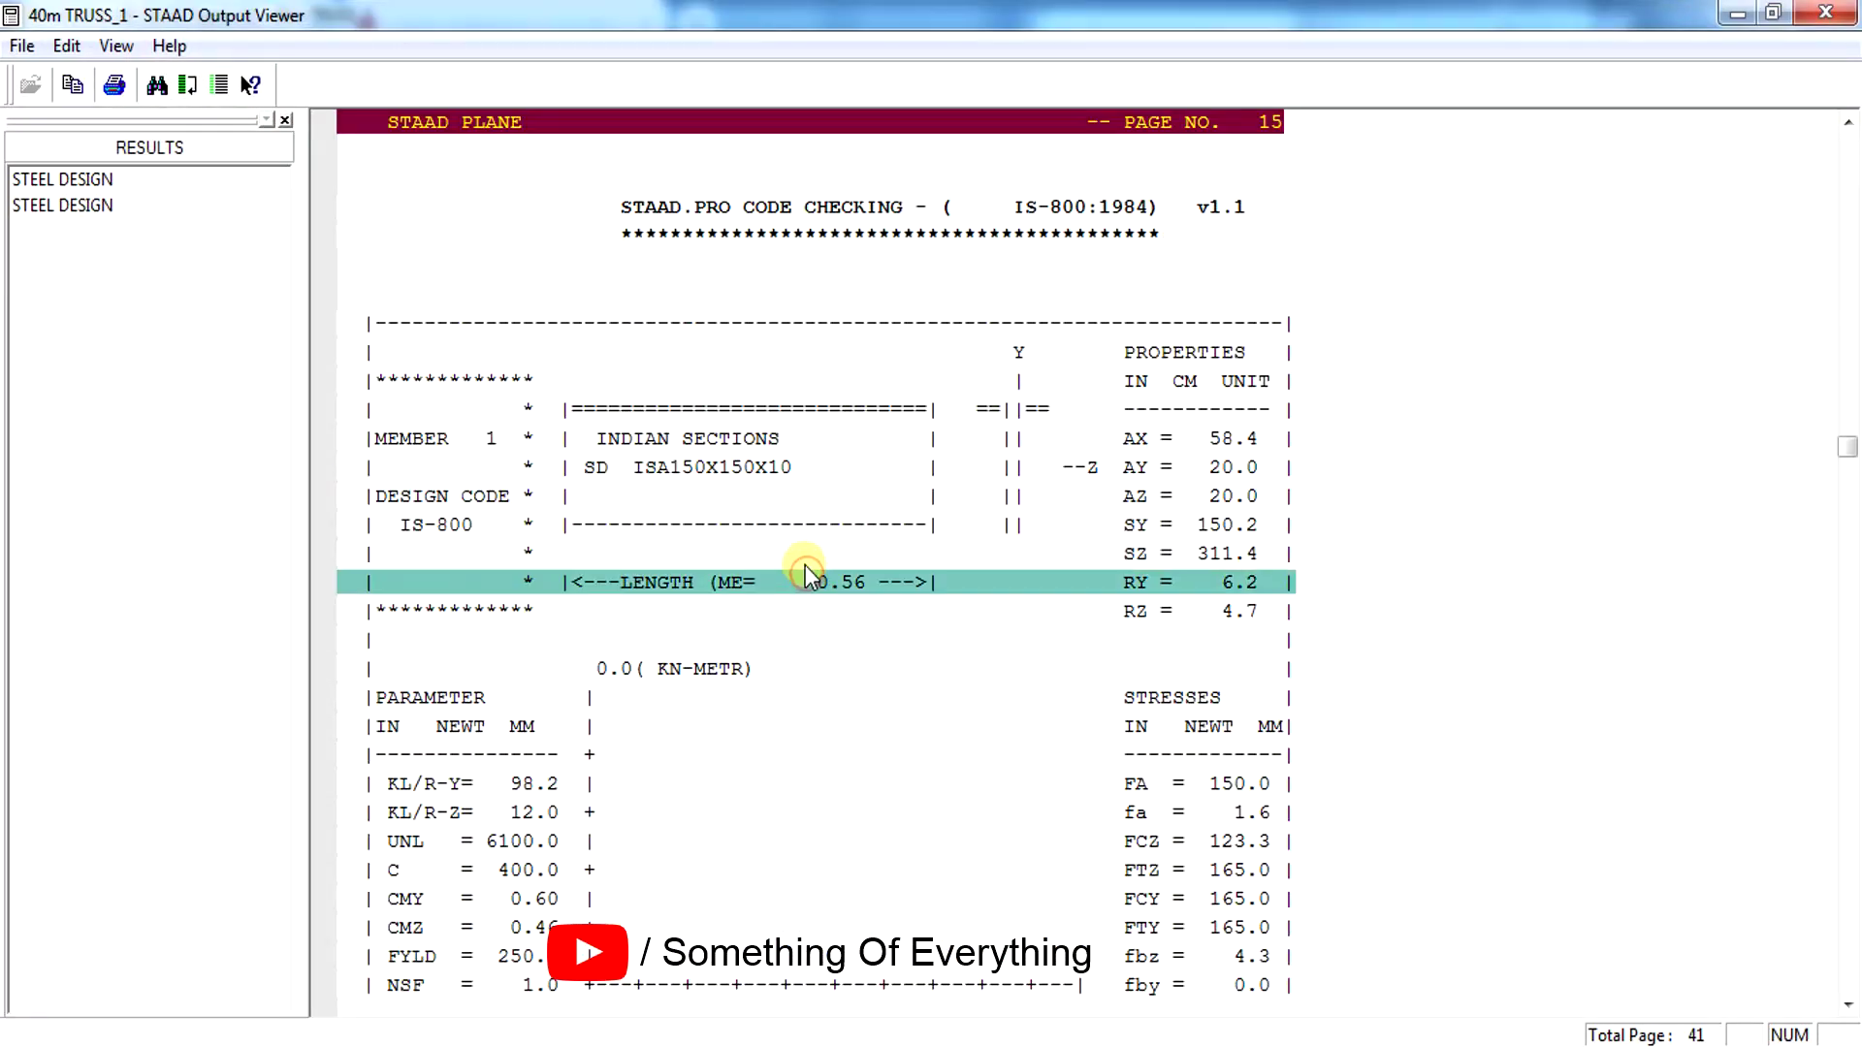
{"action": "left_click", "coordinate": [61, 206]}
{"action": "left_click", "coordinate": [1035, 440]}
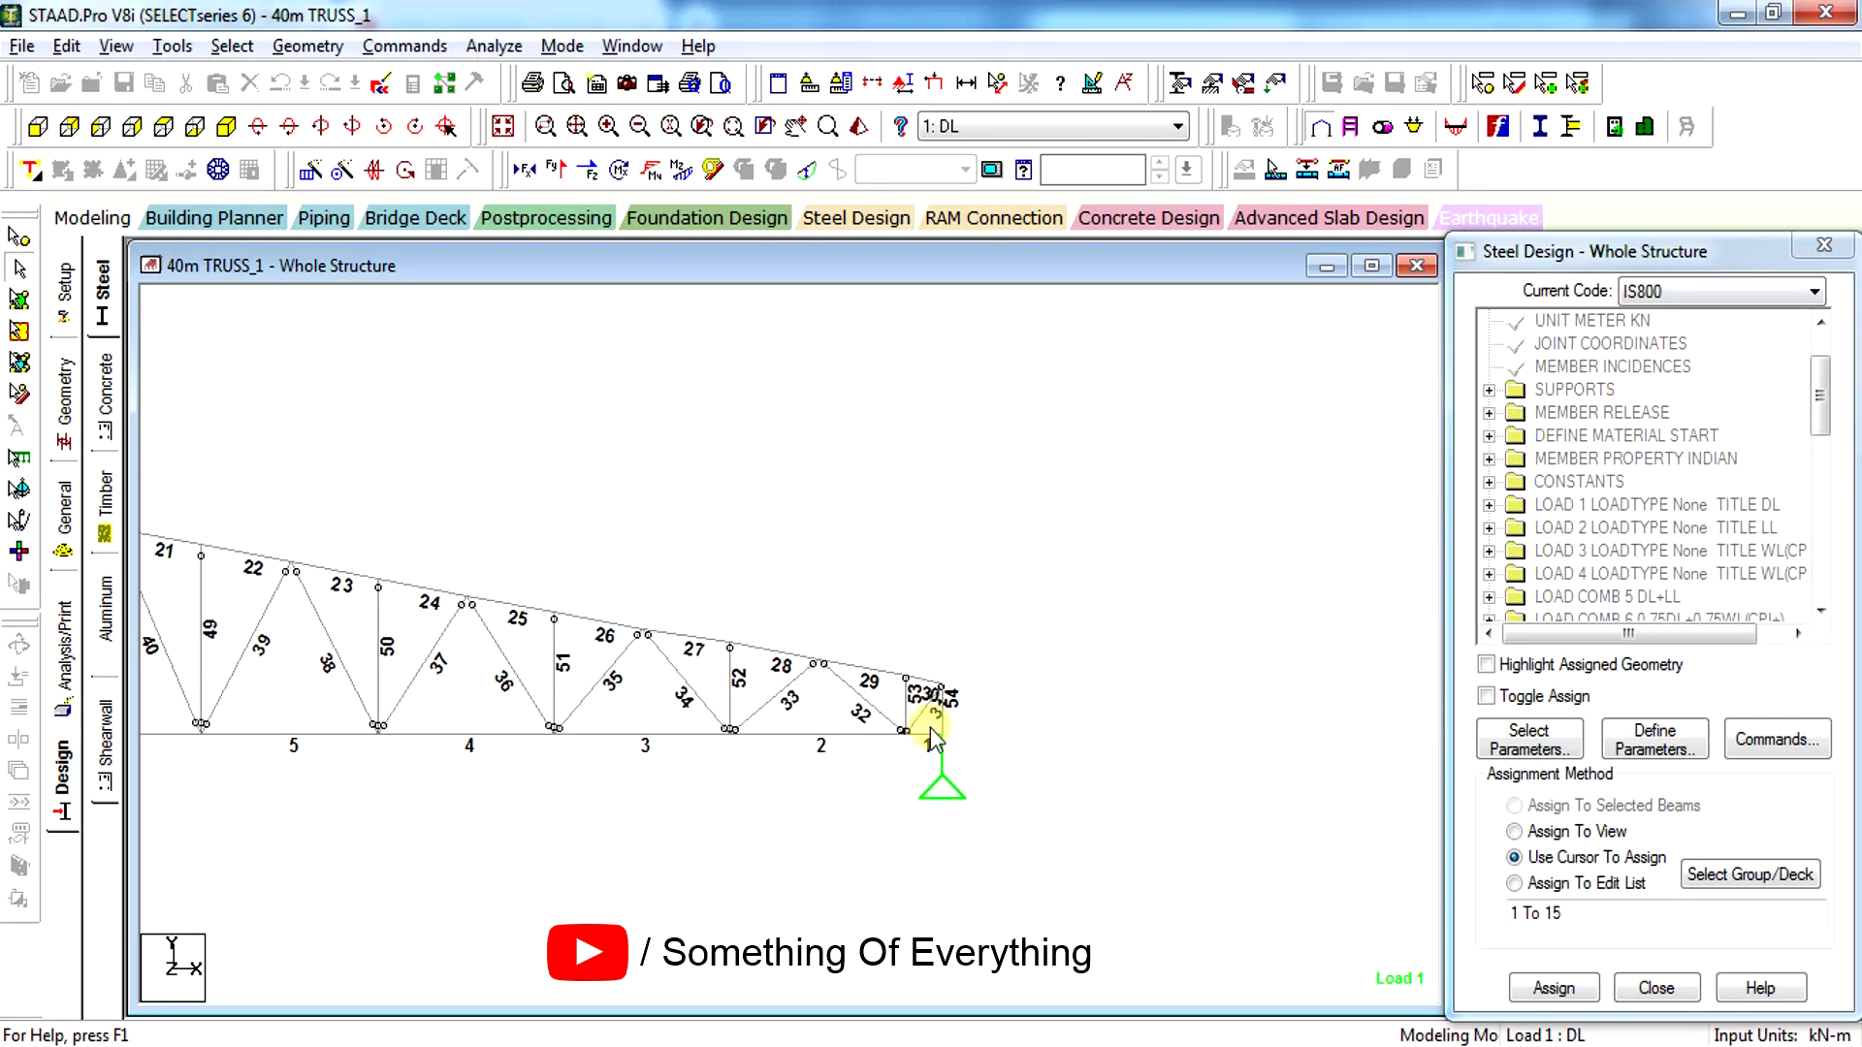
{"action": "left_click", "coordinate": [921, 730]}
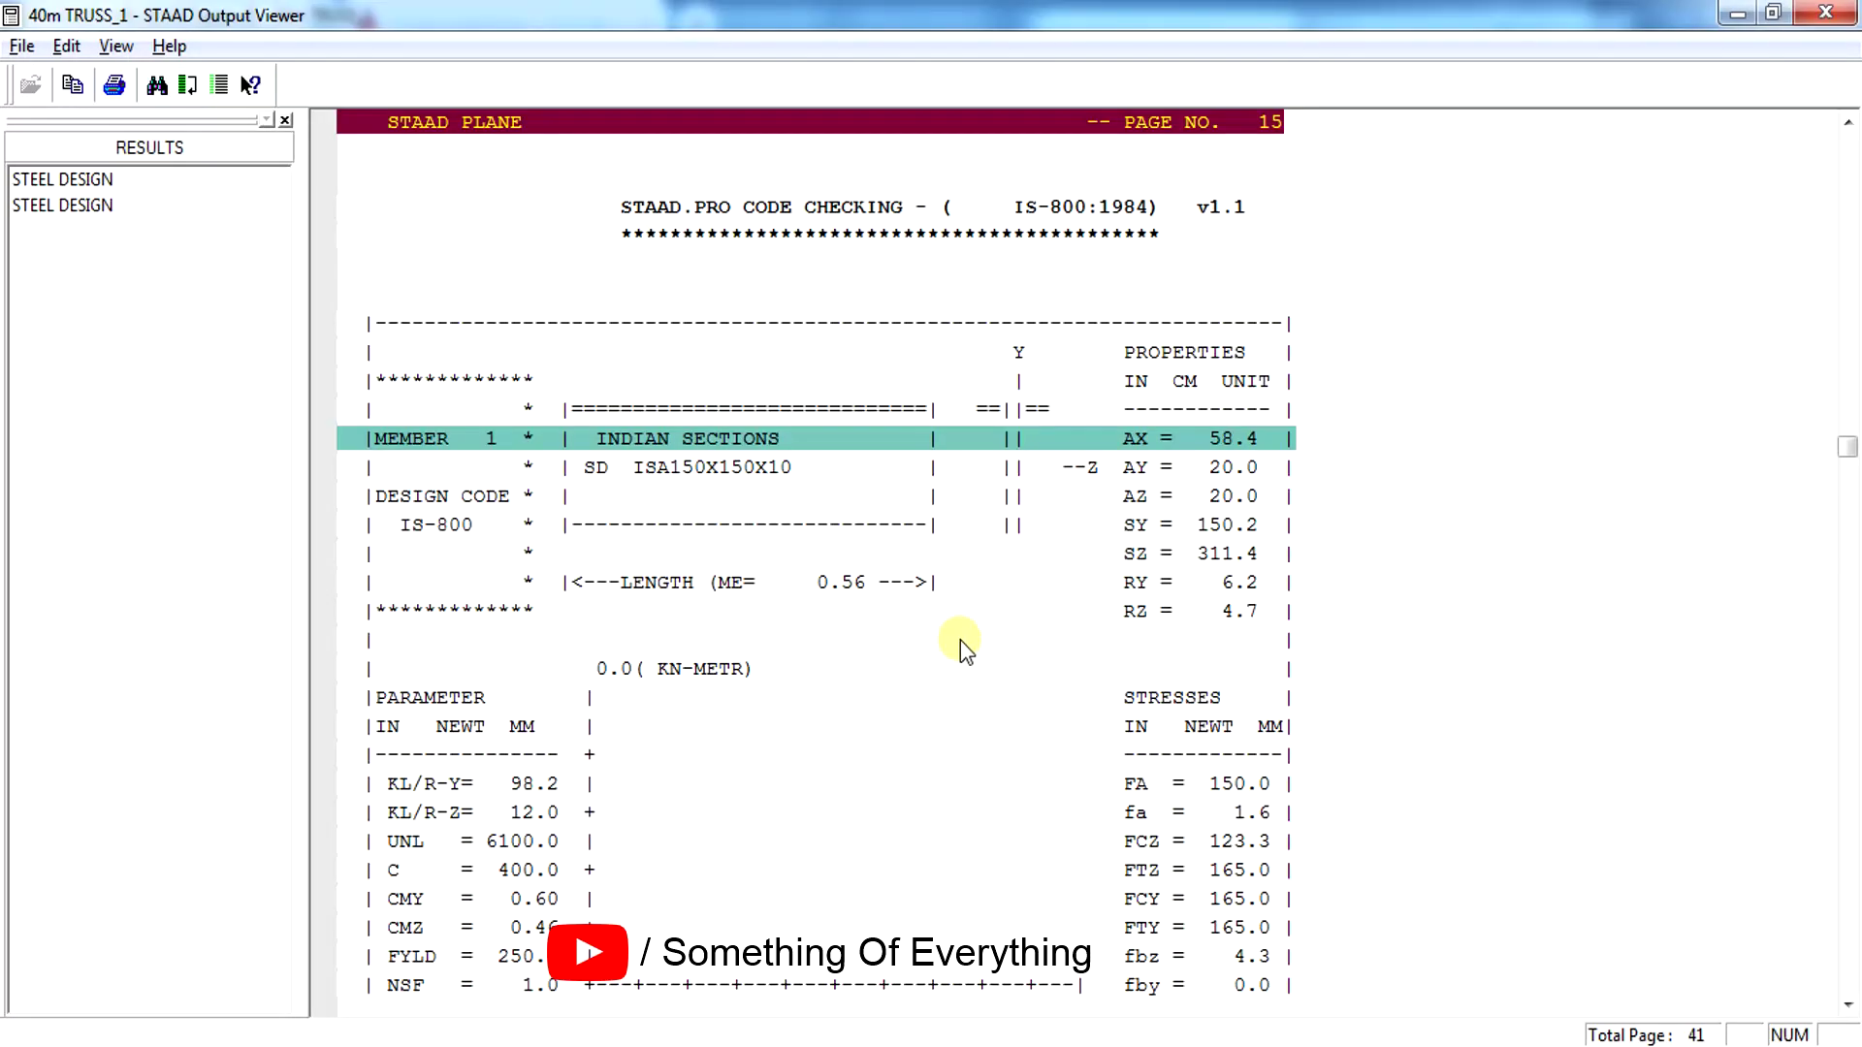
{"action": "left_click", "coordinate": [960, 638]}
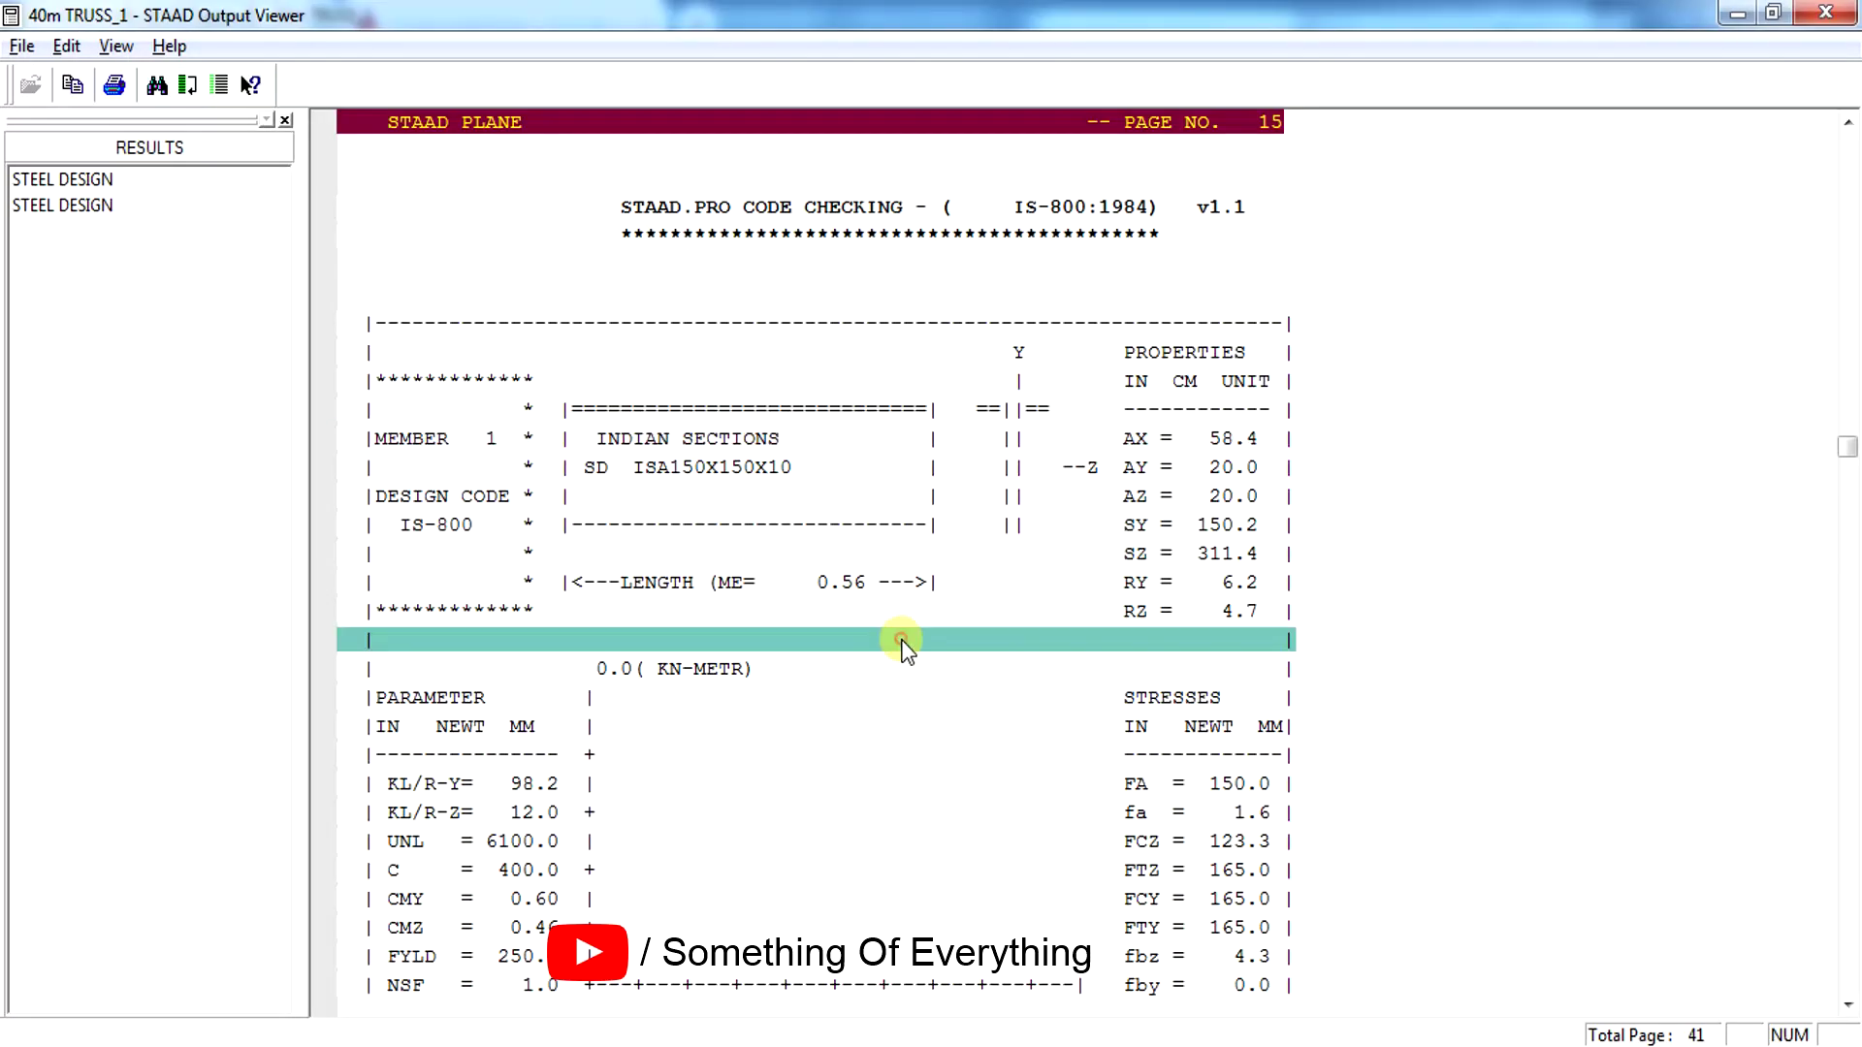
{"action": "scroll", "coordinate": [900, 638], "scroll_direction": "down", "scroll_amount": 5}
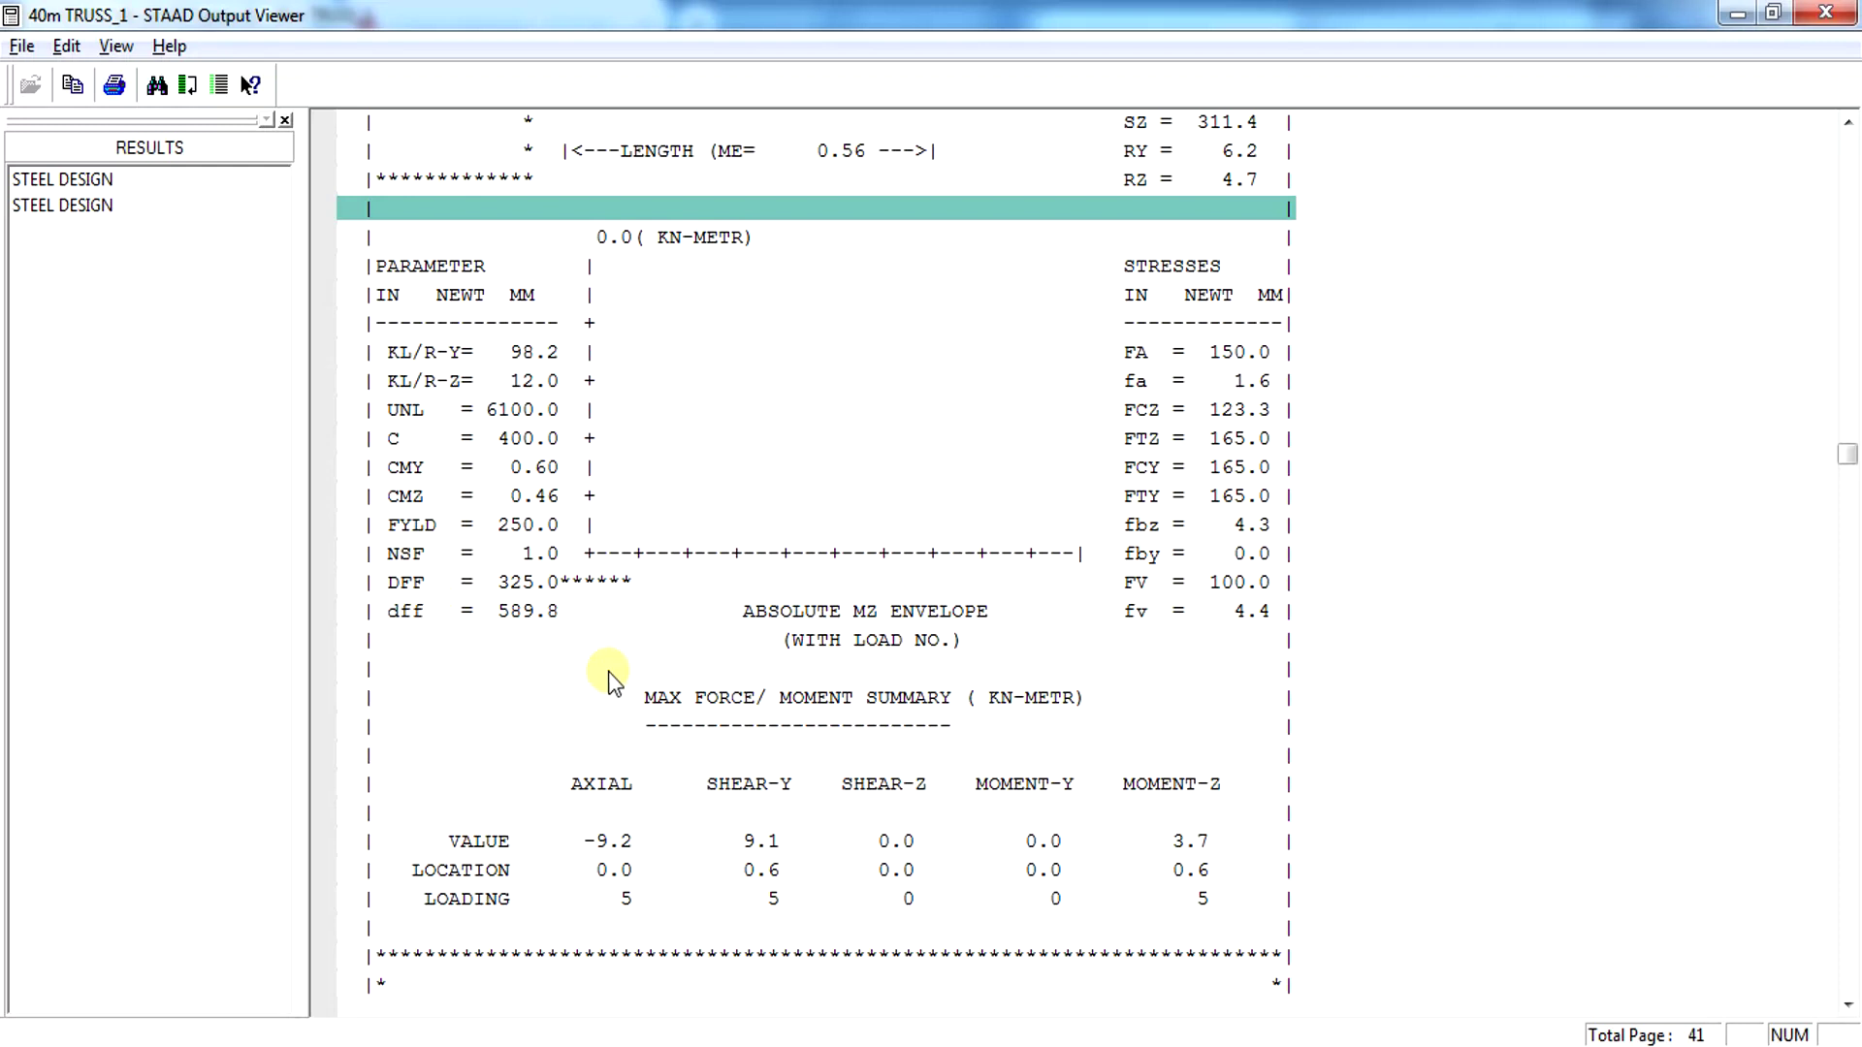
Toggle between the output report and the STAAD.Pro model, ending on the model window
{"action": "key", "text": "alt+Tab"}
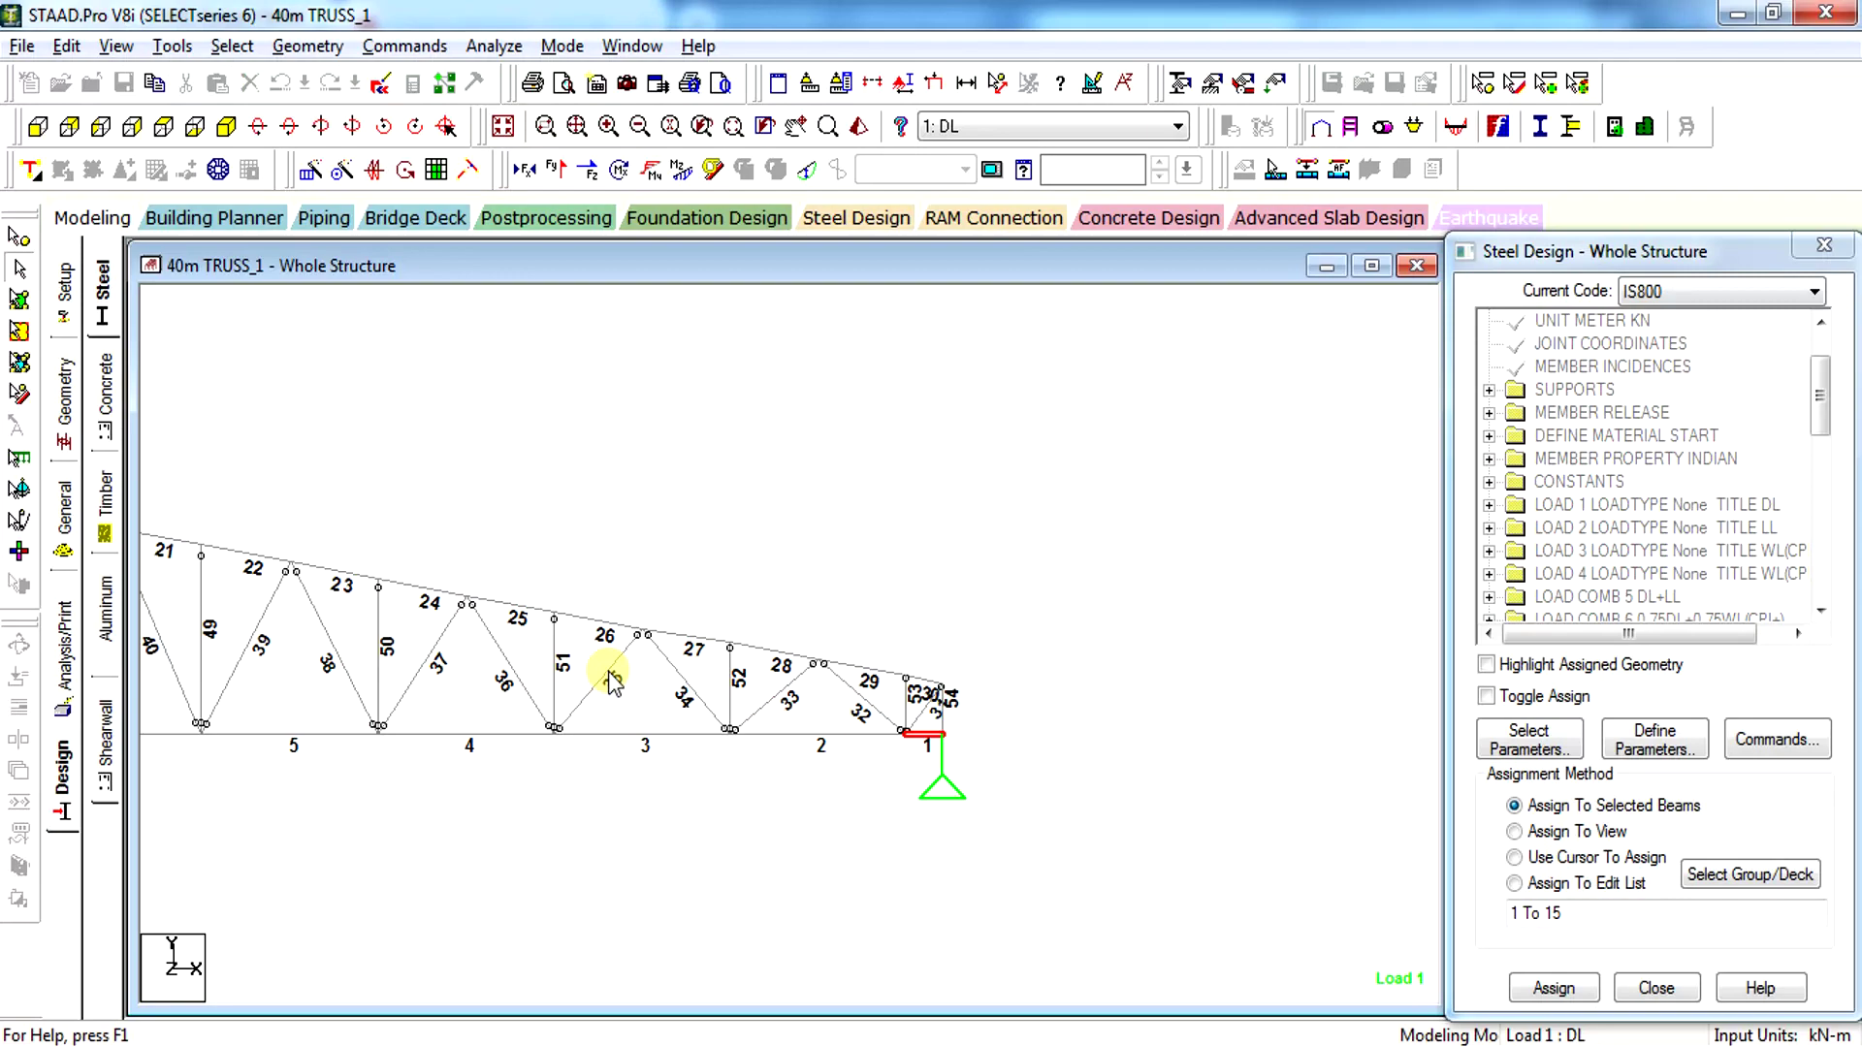
{"action": "key", "text": "alt+Tab"}
{"action": "scroll", "coordinate": [773, 640], "scroll_direction": "up", "scroll_amount": 4}
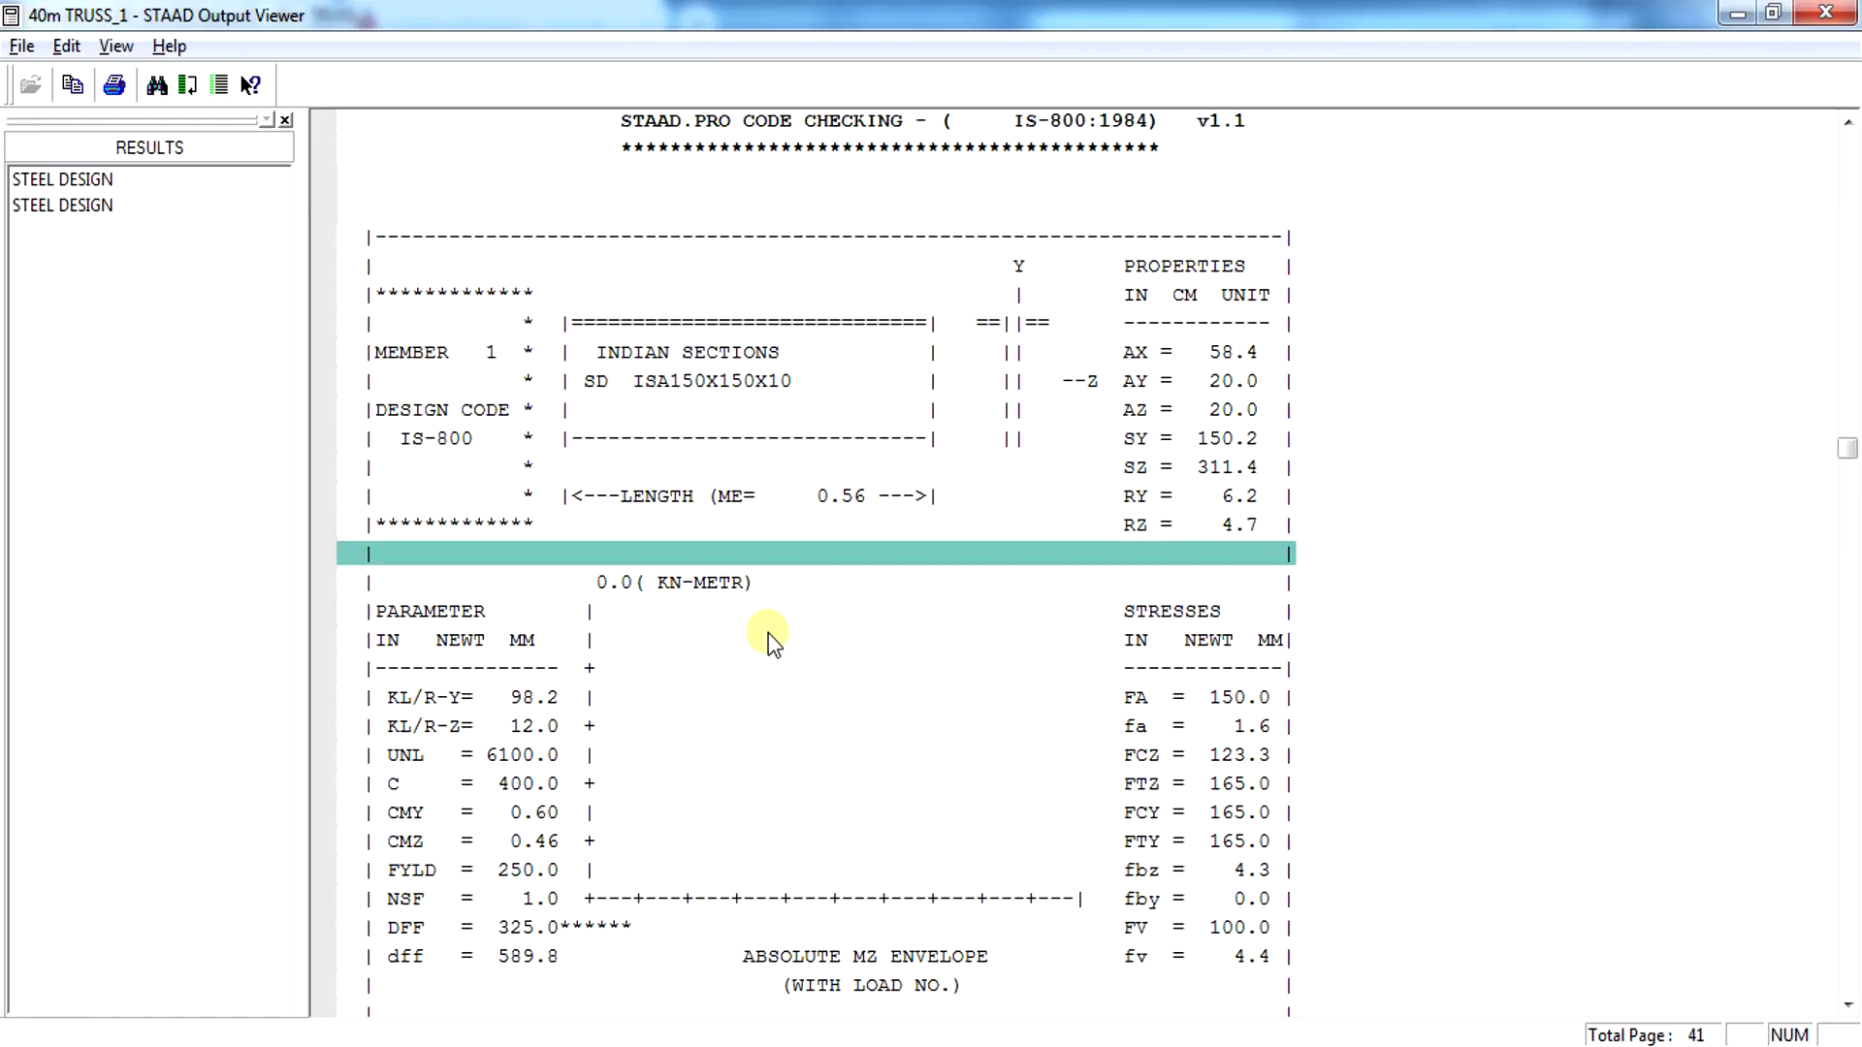
{"action": "key", "text": "alt+Tab"}
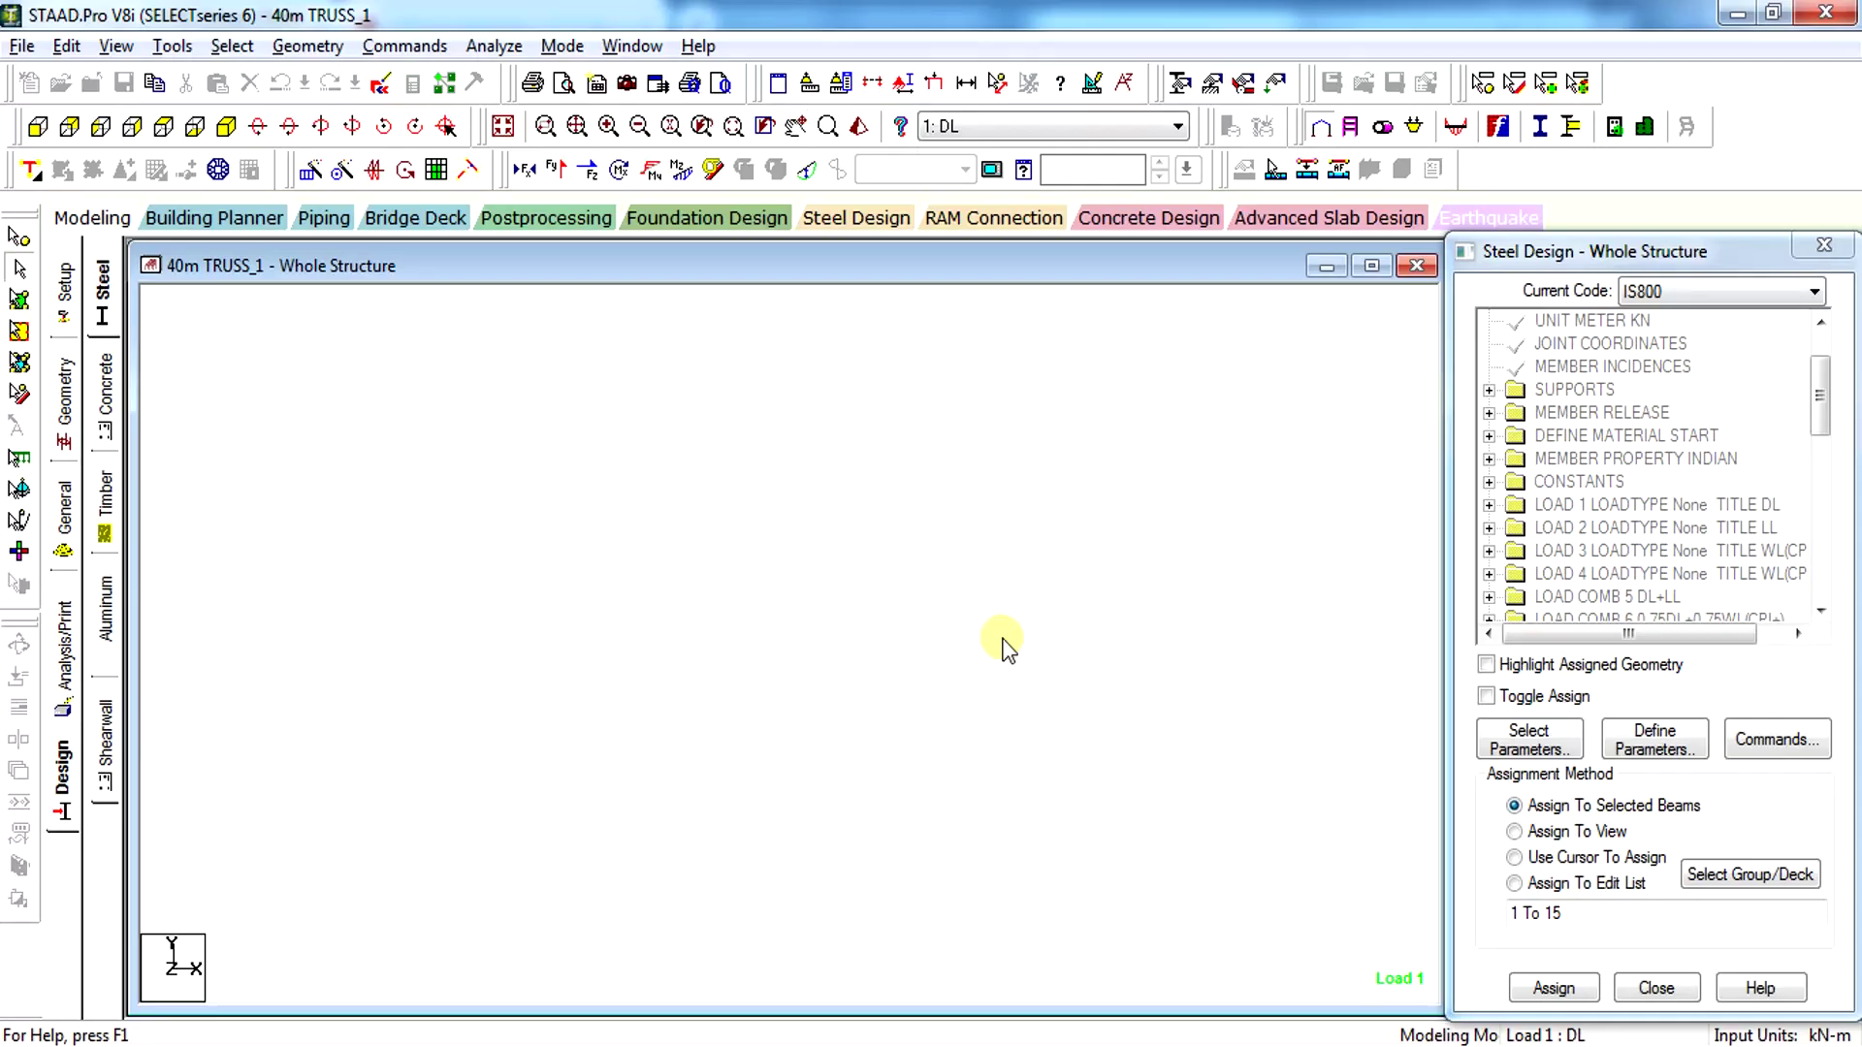
{"action": "key", "text": "alt+Tab"}
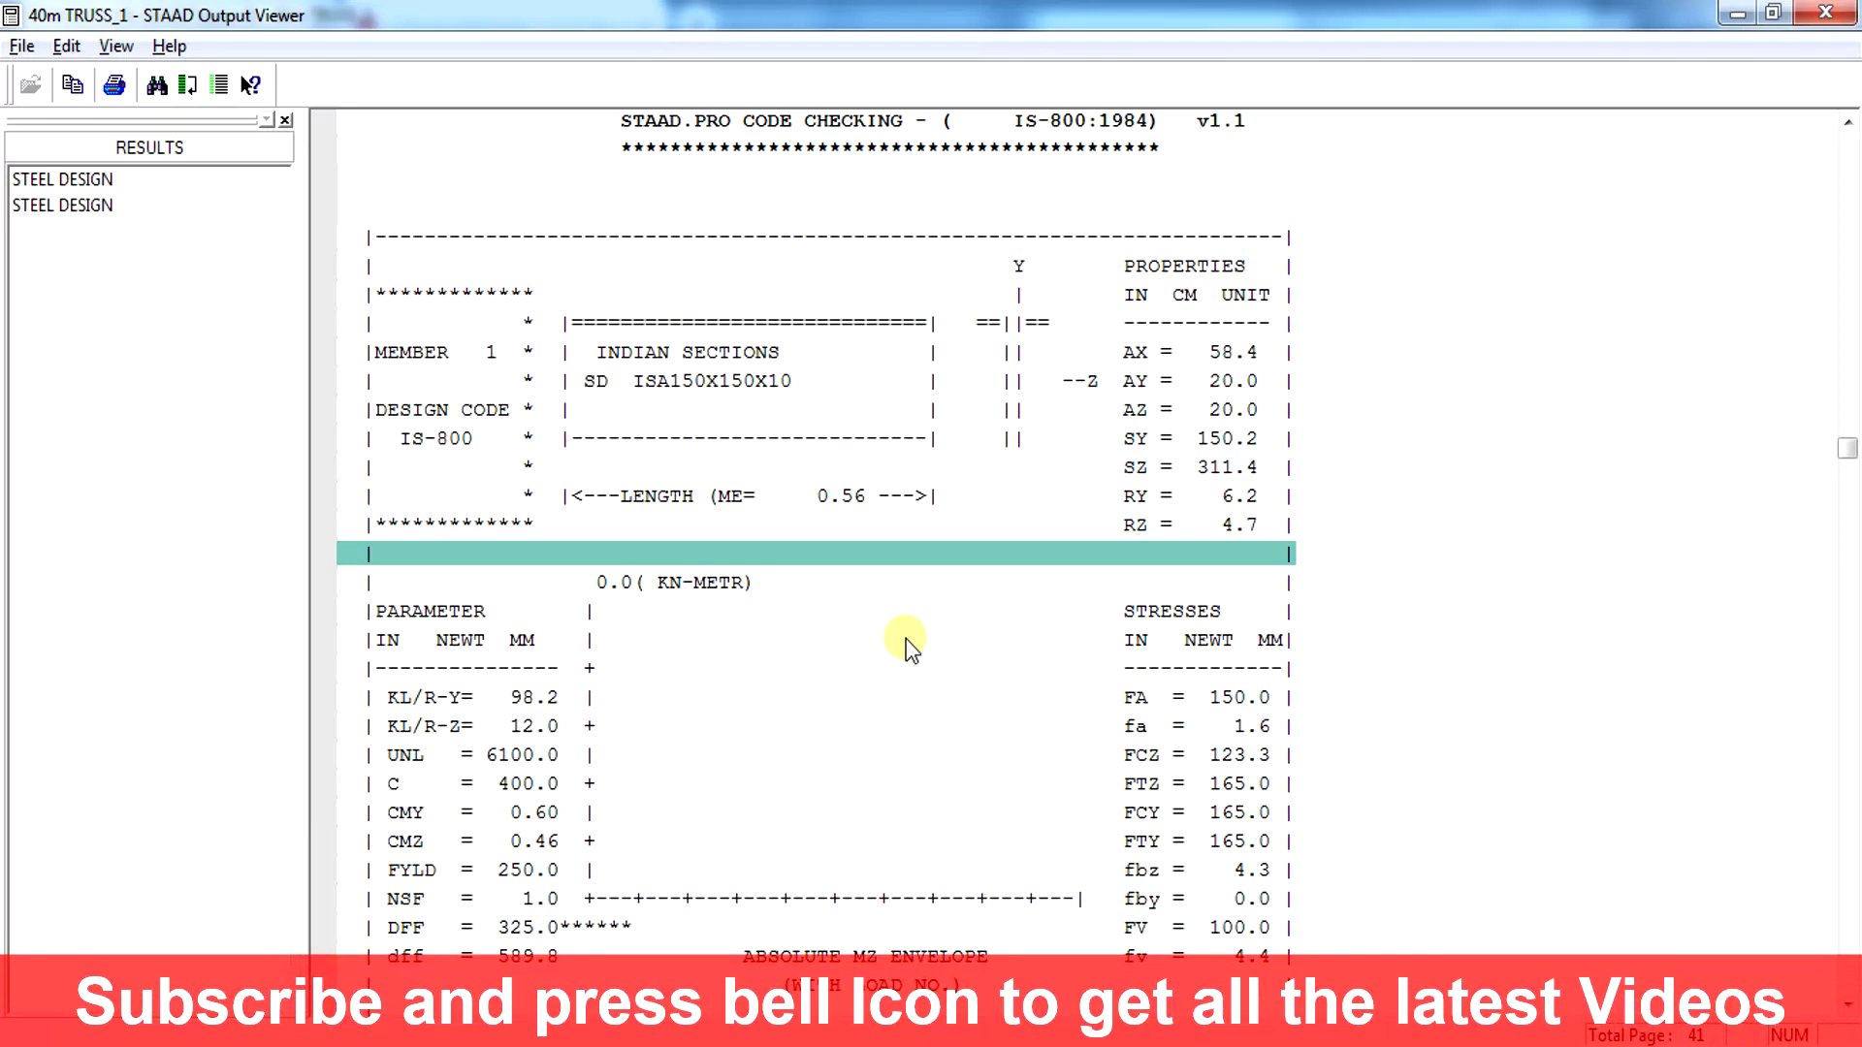
{"action": "key", "text": "alt+Tab"}
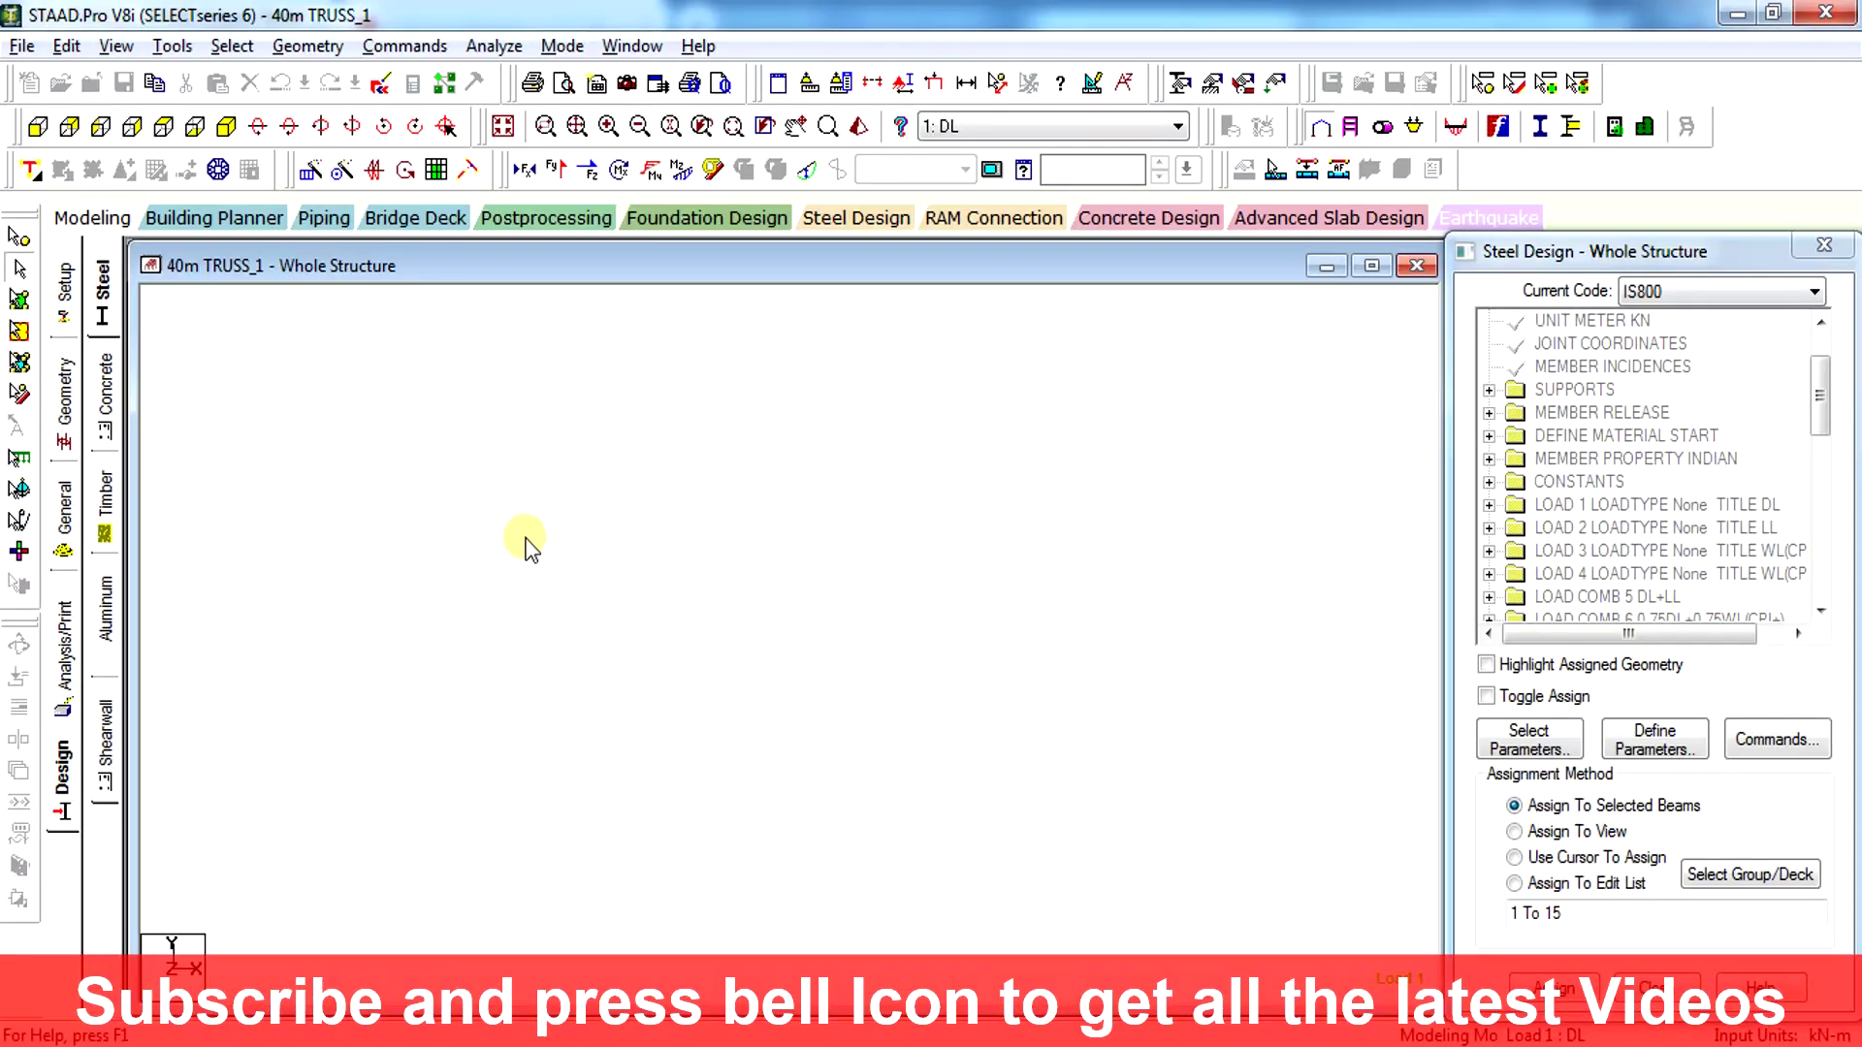
Fit the truss in front view and measure 40.000m between its left and right end nodes
{"action": "left_click", "coordinate": [578, 127]}
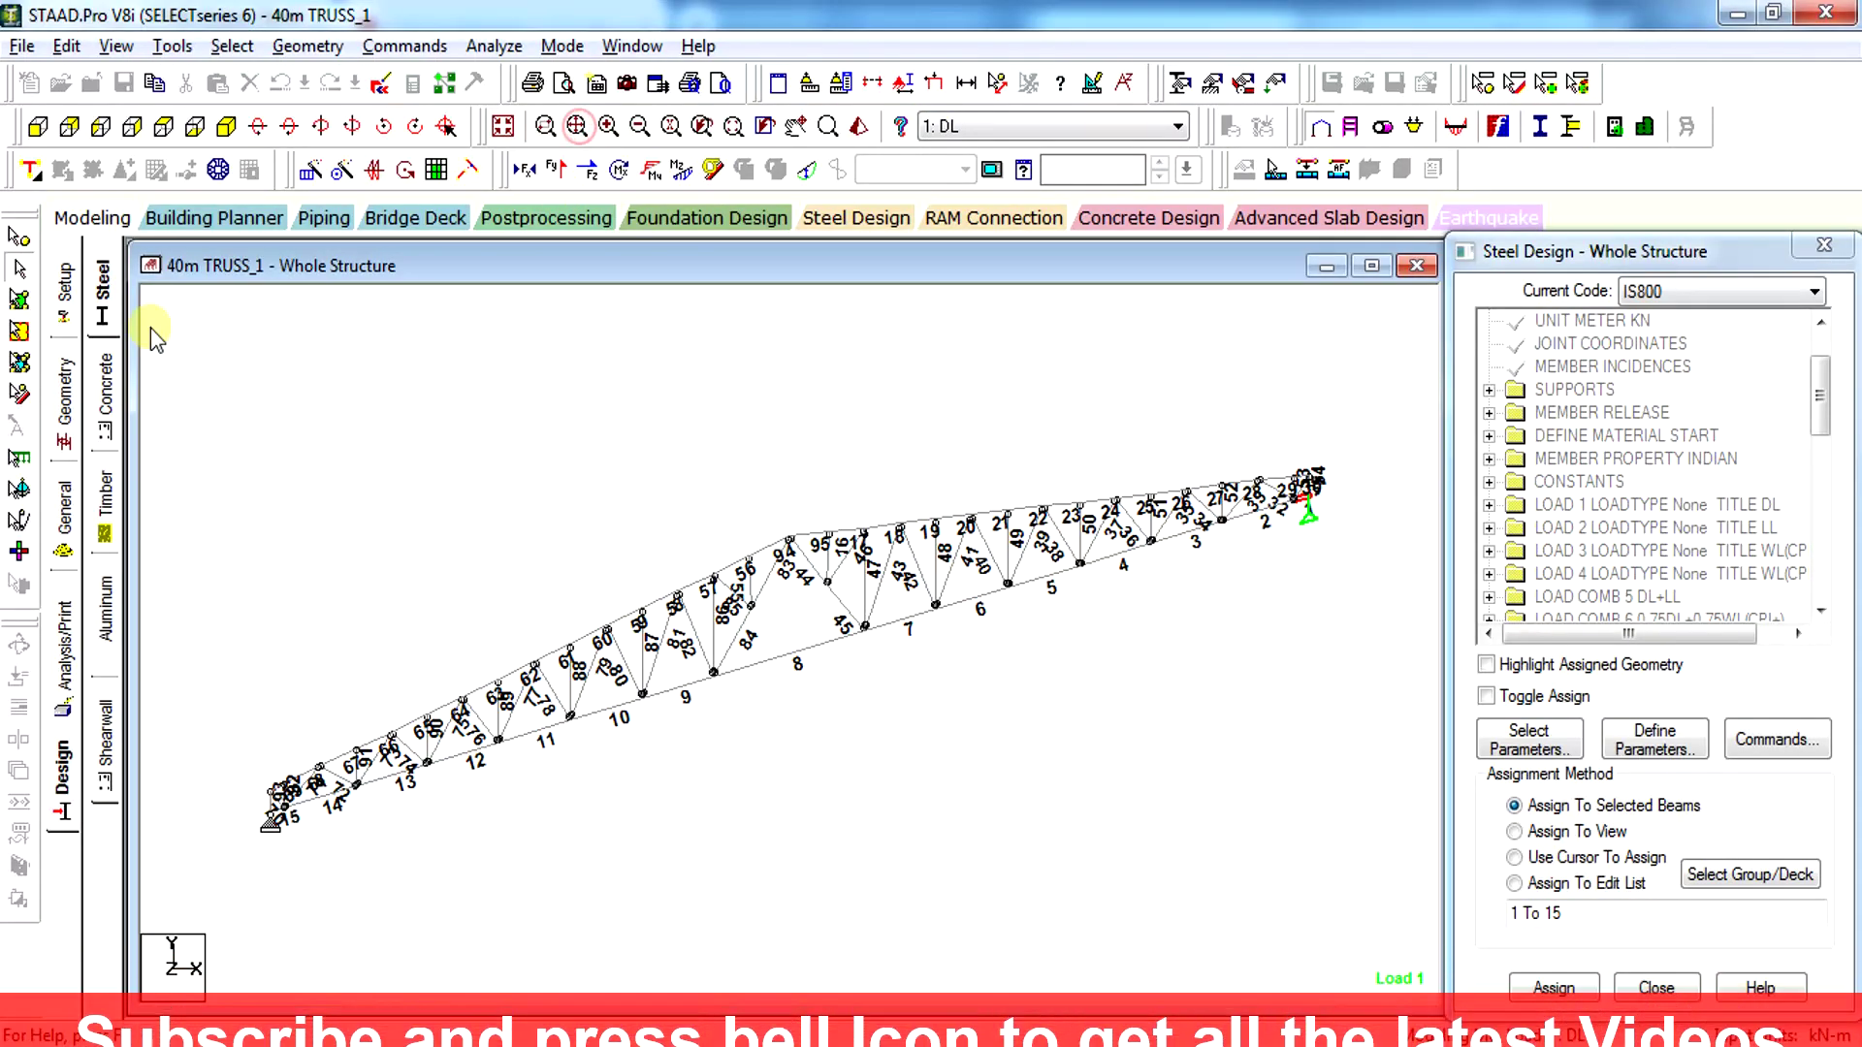
{"action": "left_click", "coordinate": [39, 127]}
{"action": "left_click", "coordinate": [603, 475]}
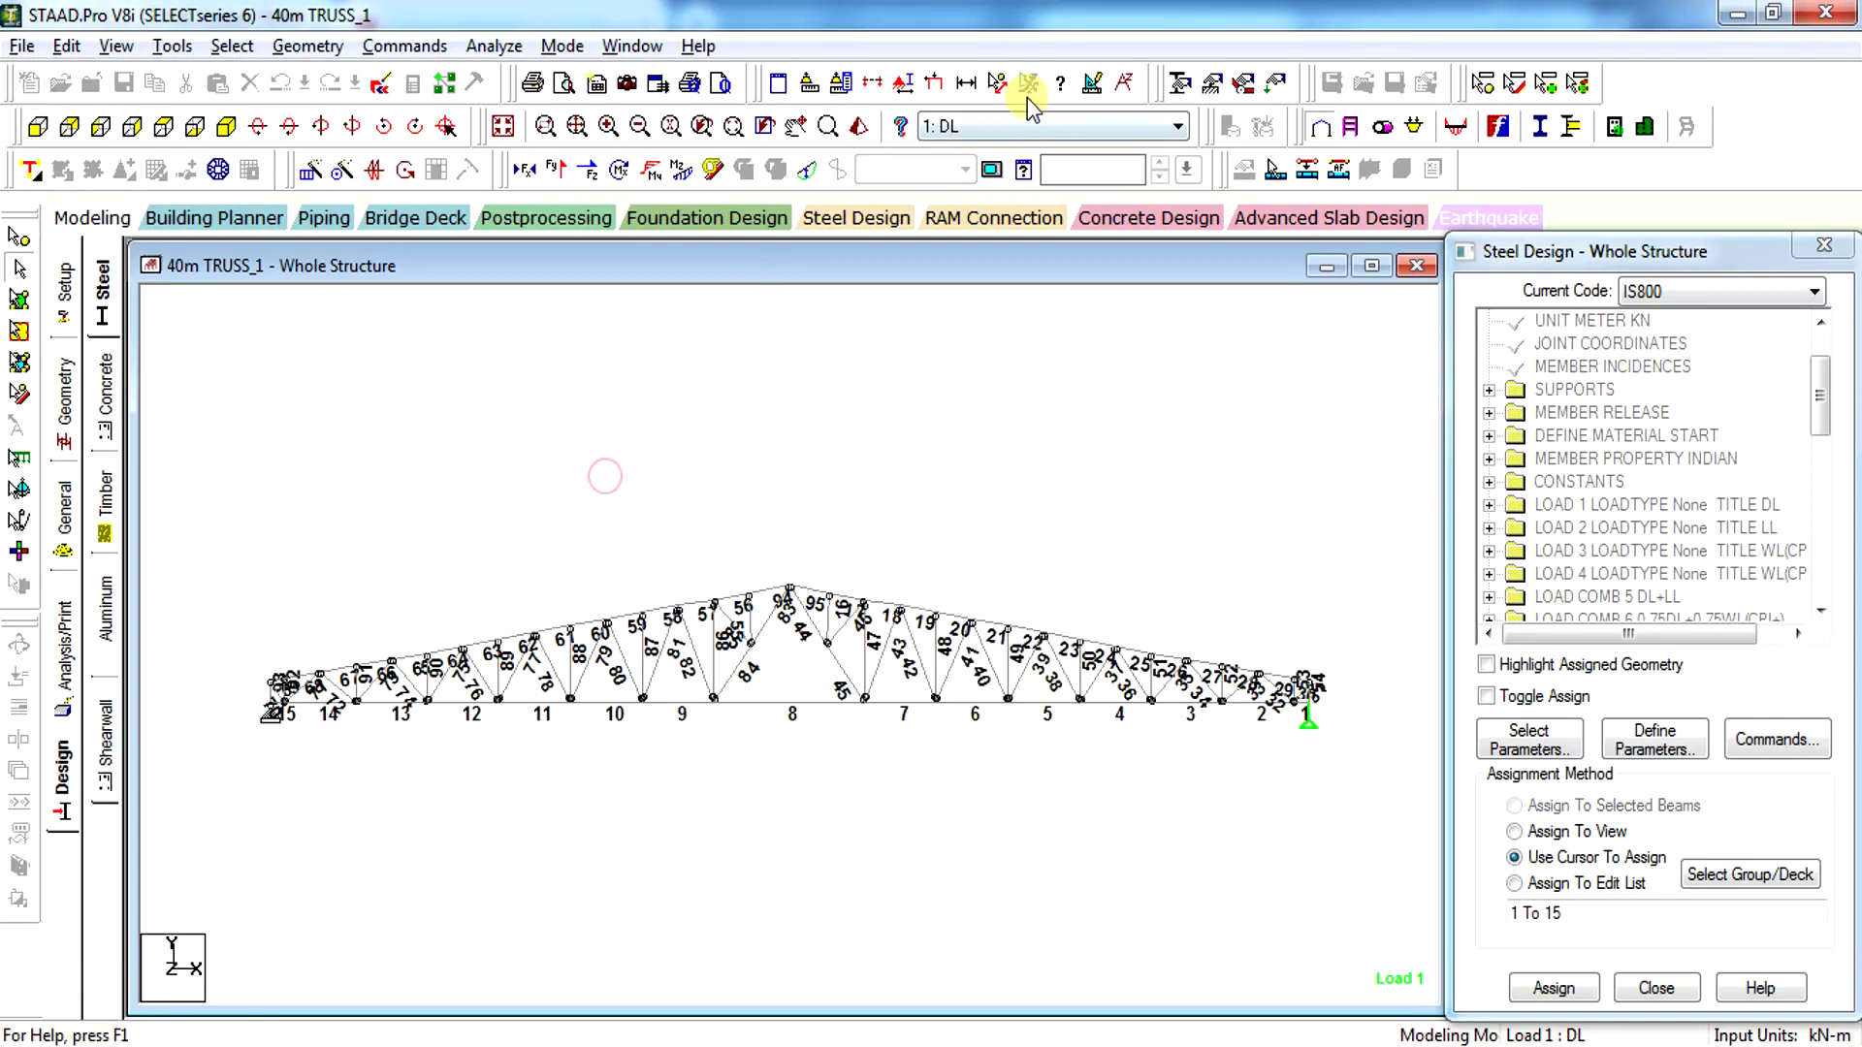
{"action": "left_click", "coordinate": [997, 83]}
{"action": "left_click", "coordinate": [272, 706]}
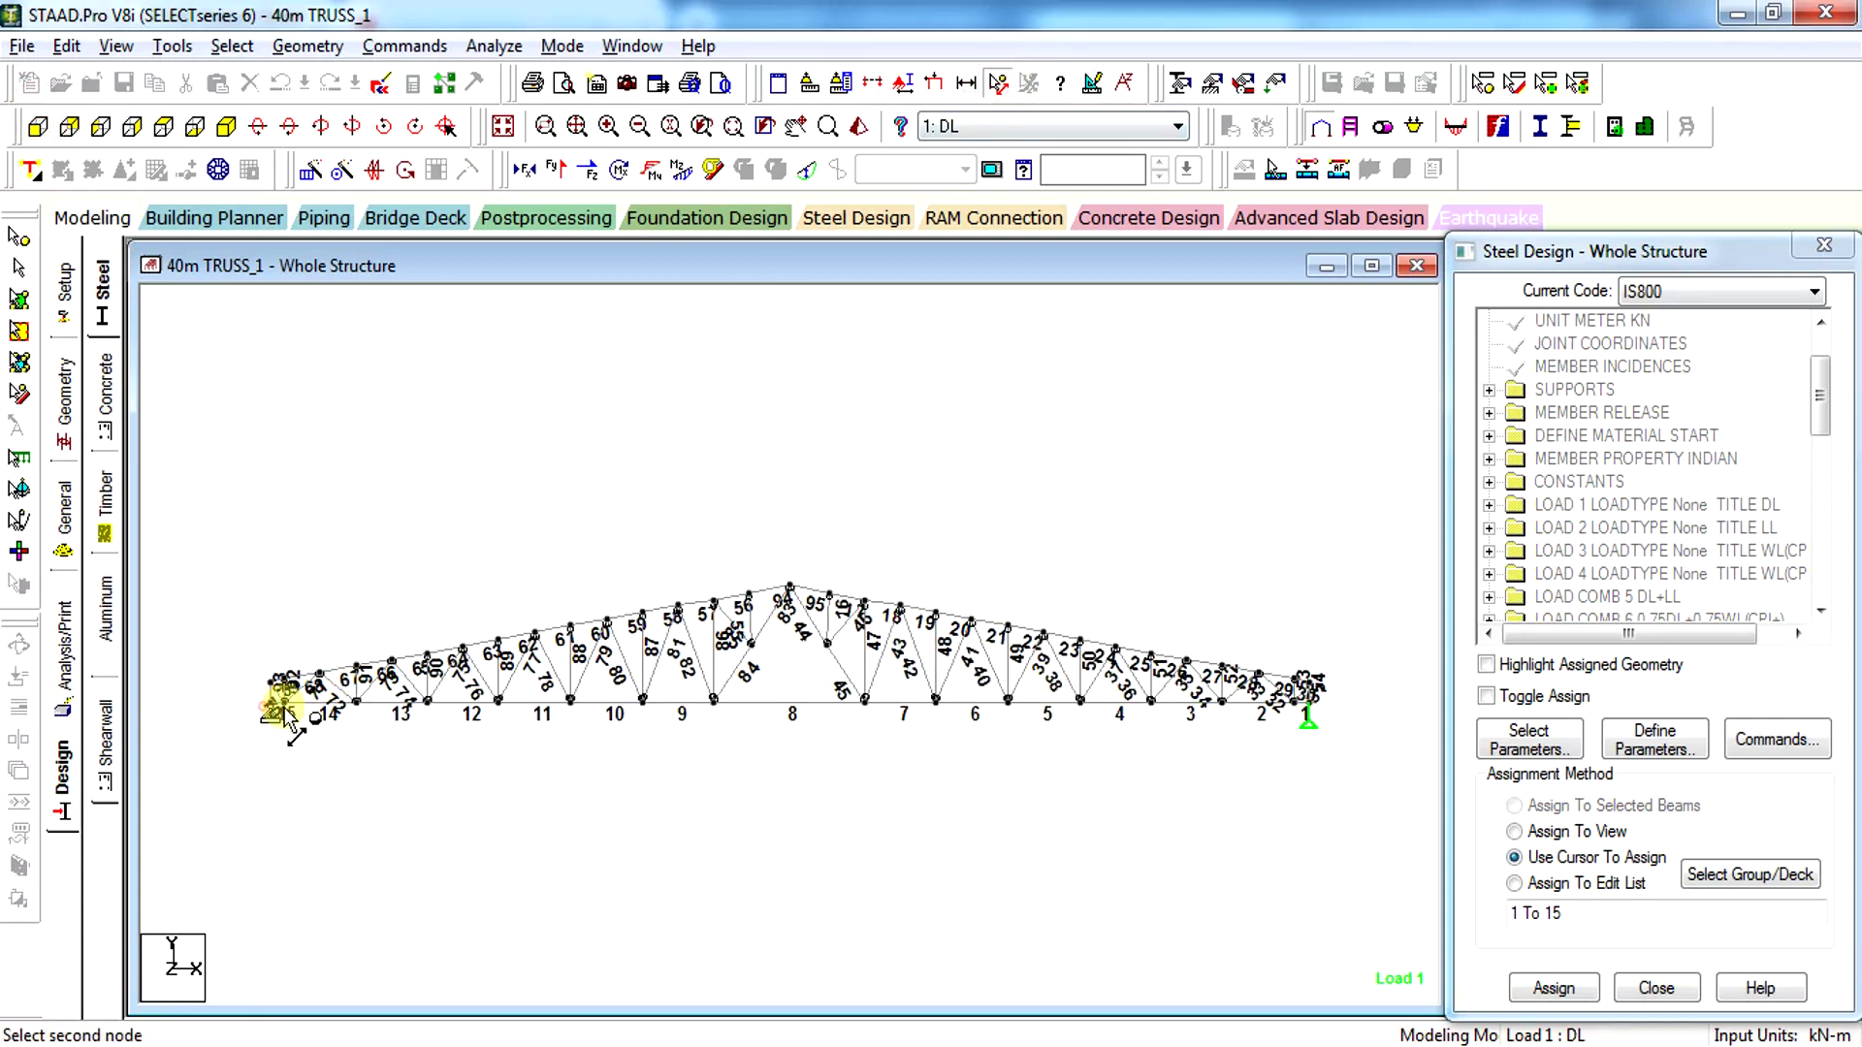
{"action": "left_click", "coordinate": [1307, 711]}
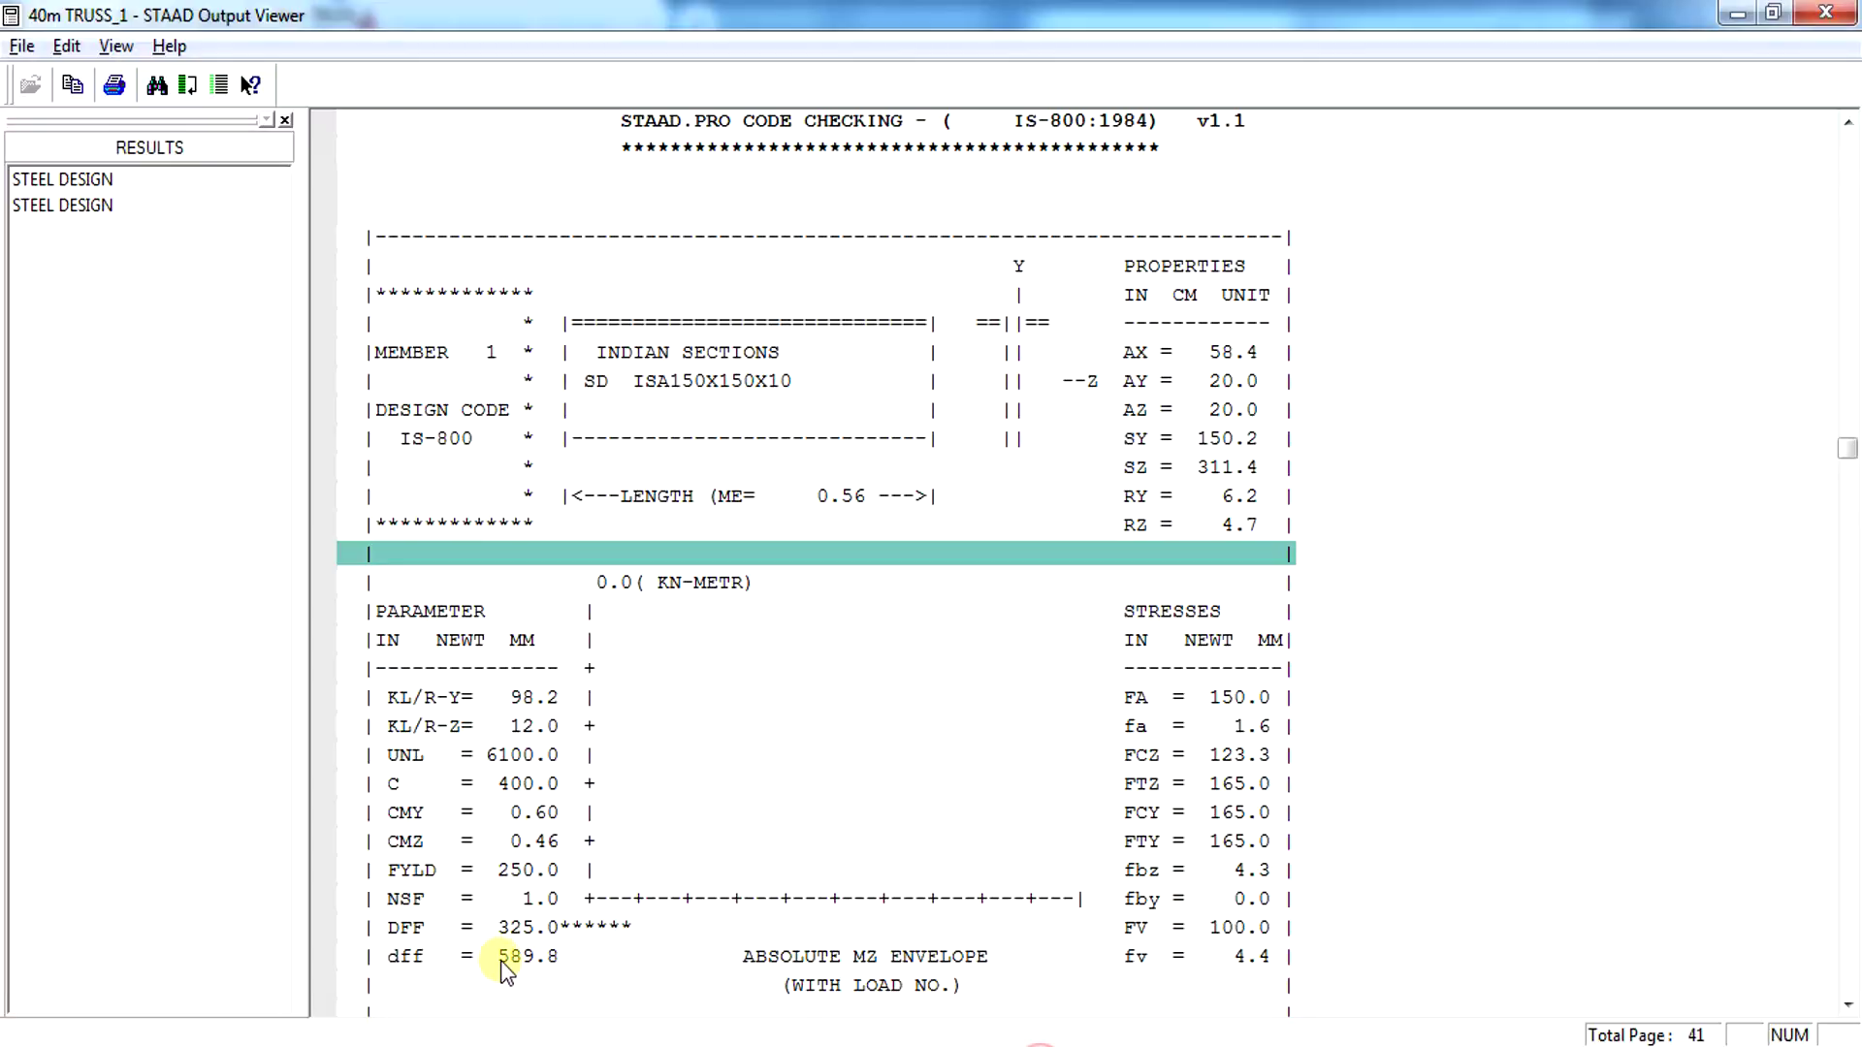
Check the bottom chord's actual dff 589.8 against the required DFF 325.0 in the code check
{"action": "left_click", "coordinate": [500, 958]}
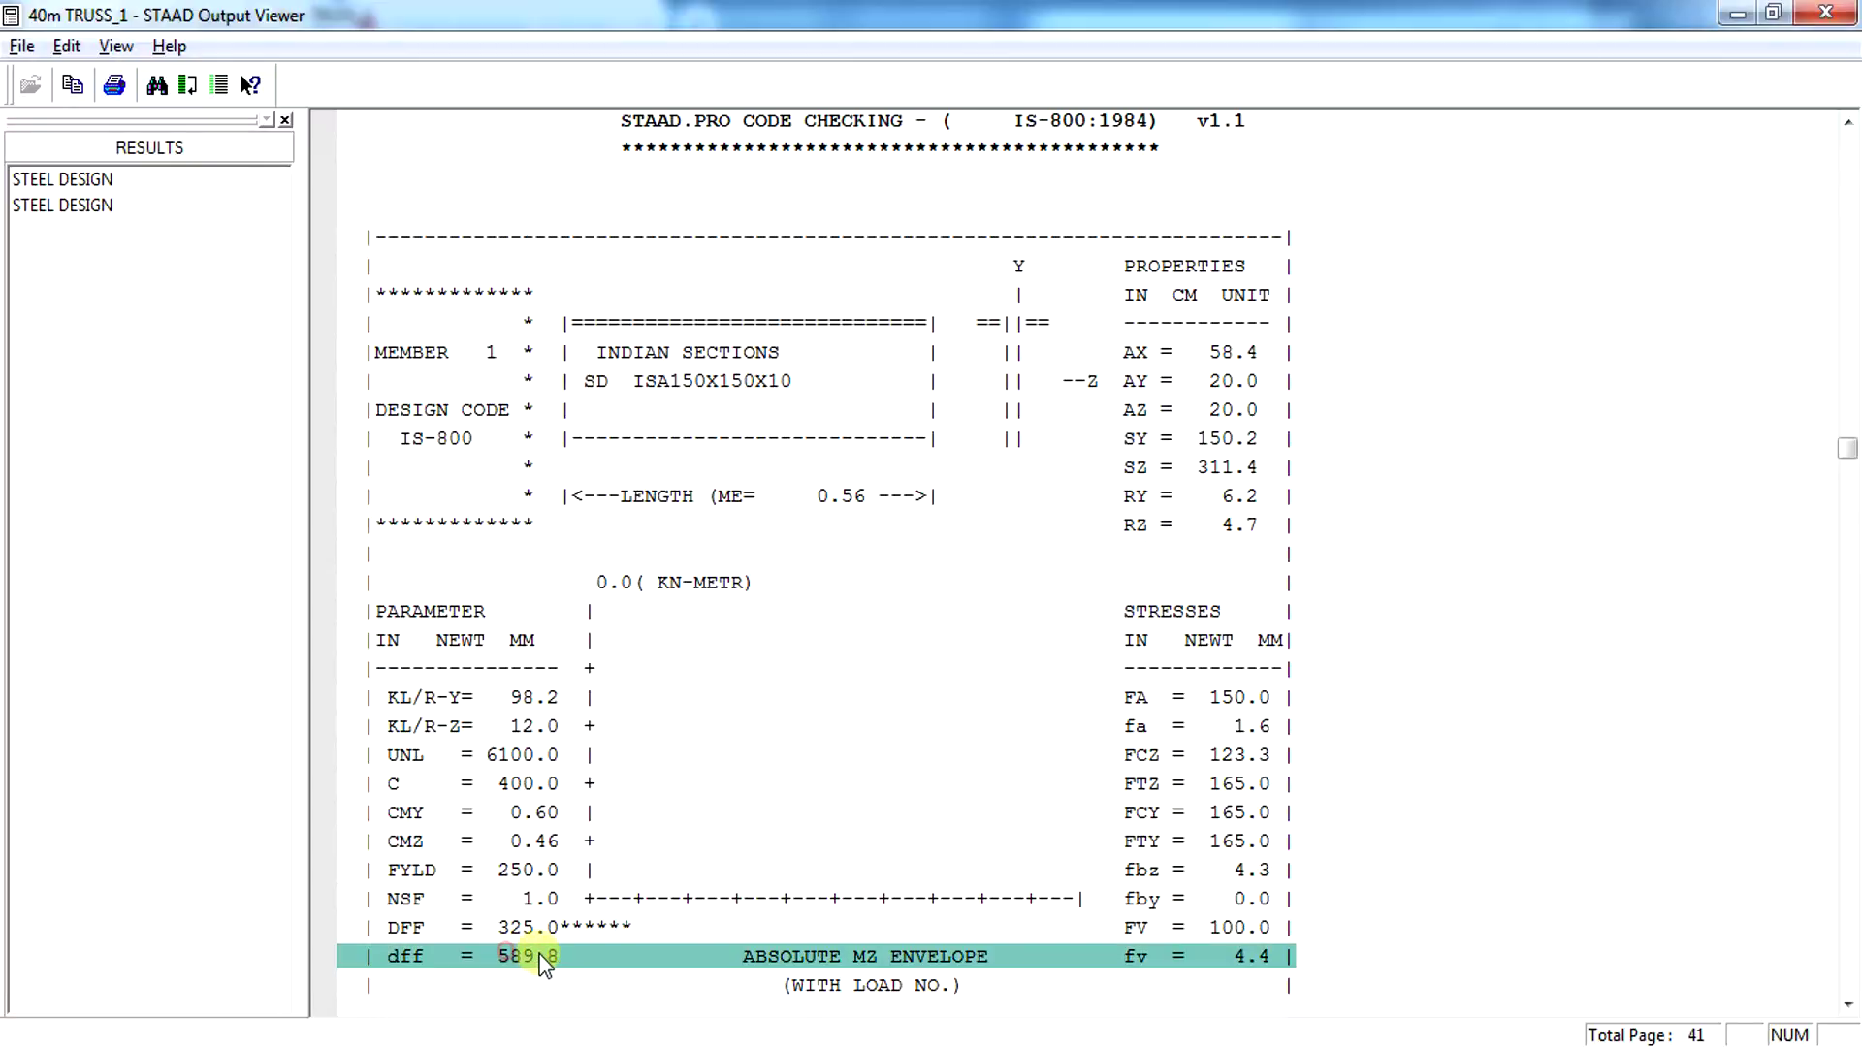
{"action": "scroll", "coordinate": [500, 960], "scroll_direction": "down", "scroll_amount": 2}
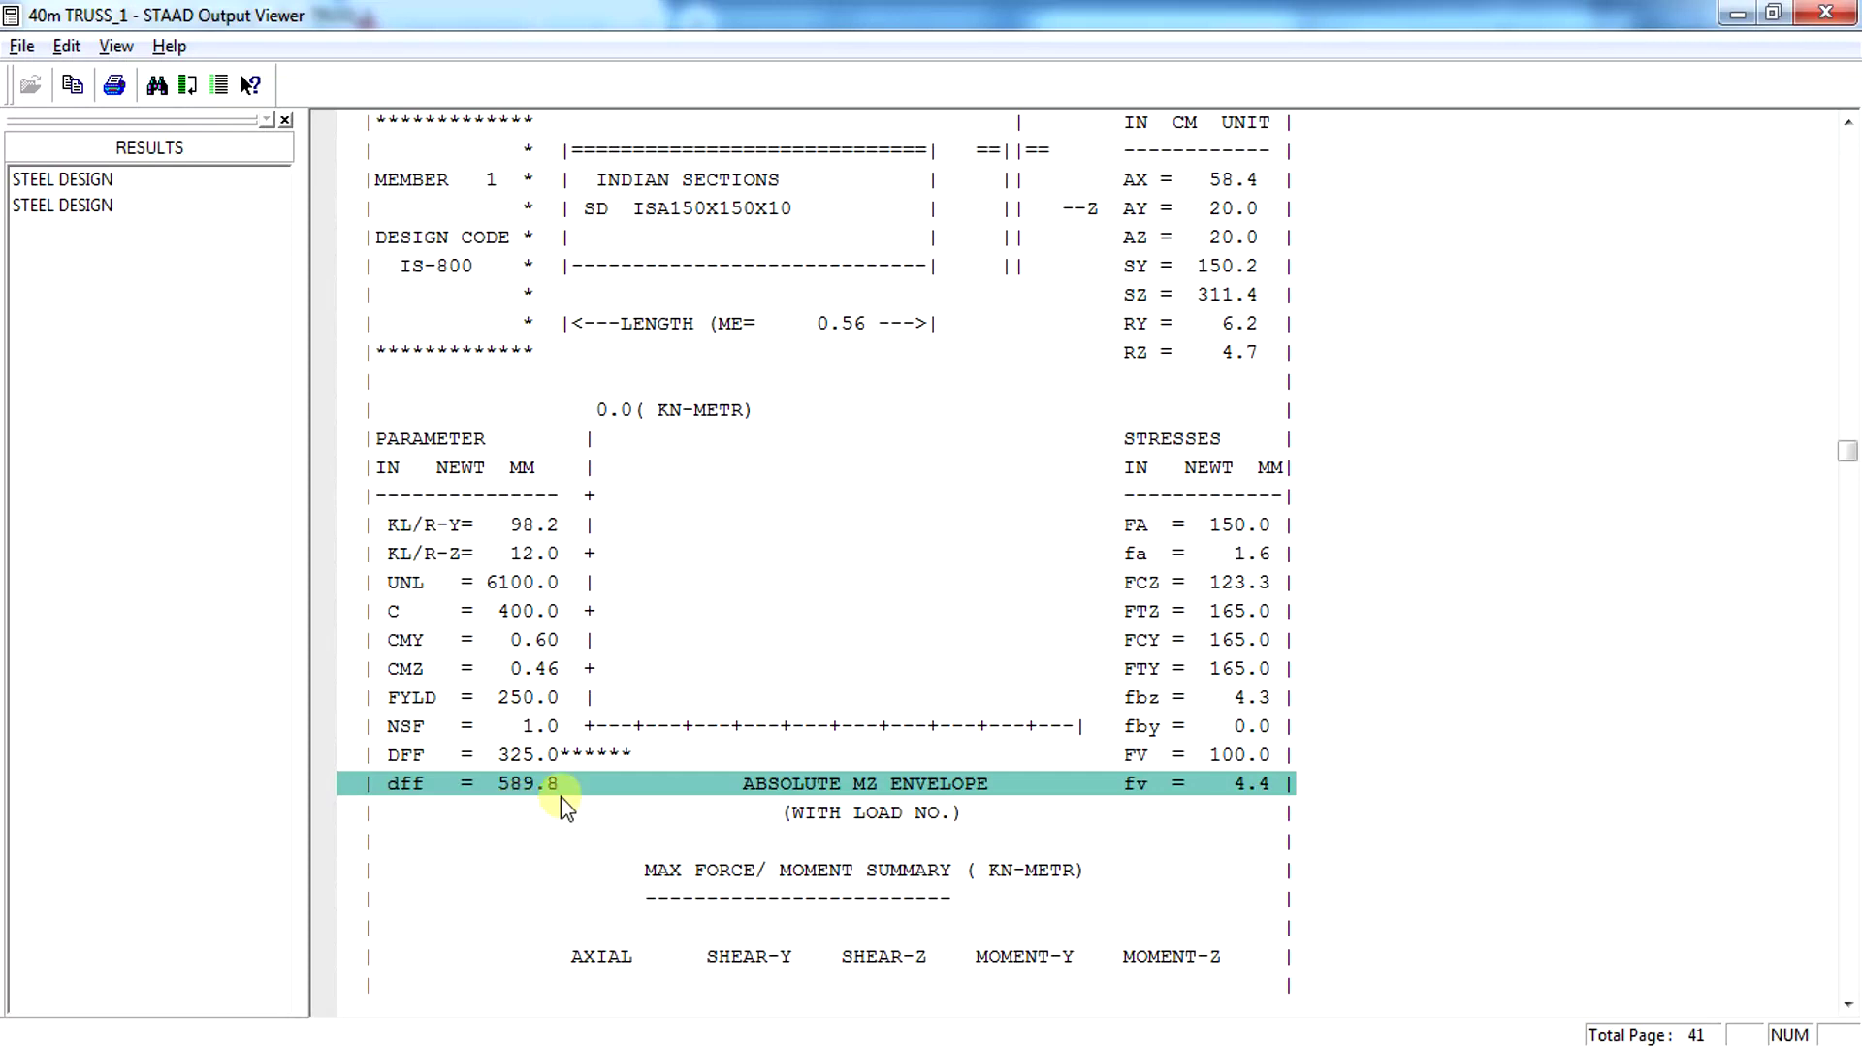
{"action": "scroll", "coordinate": [650, 756], "scroll_direction": "down", "scroll_amount": 20}
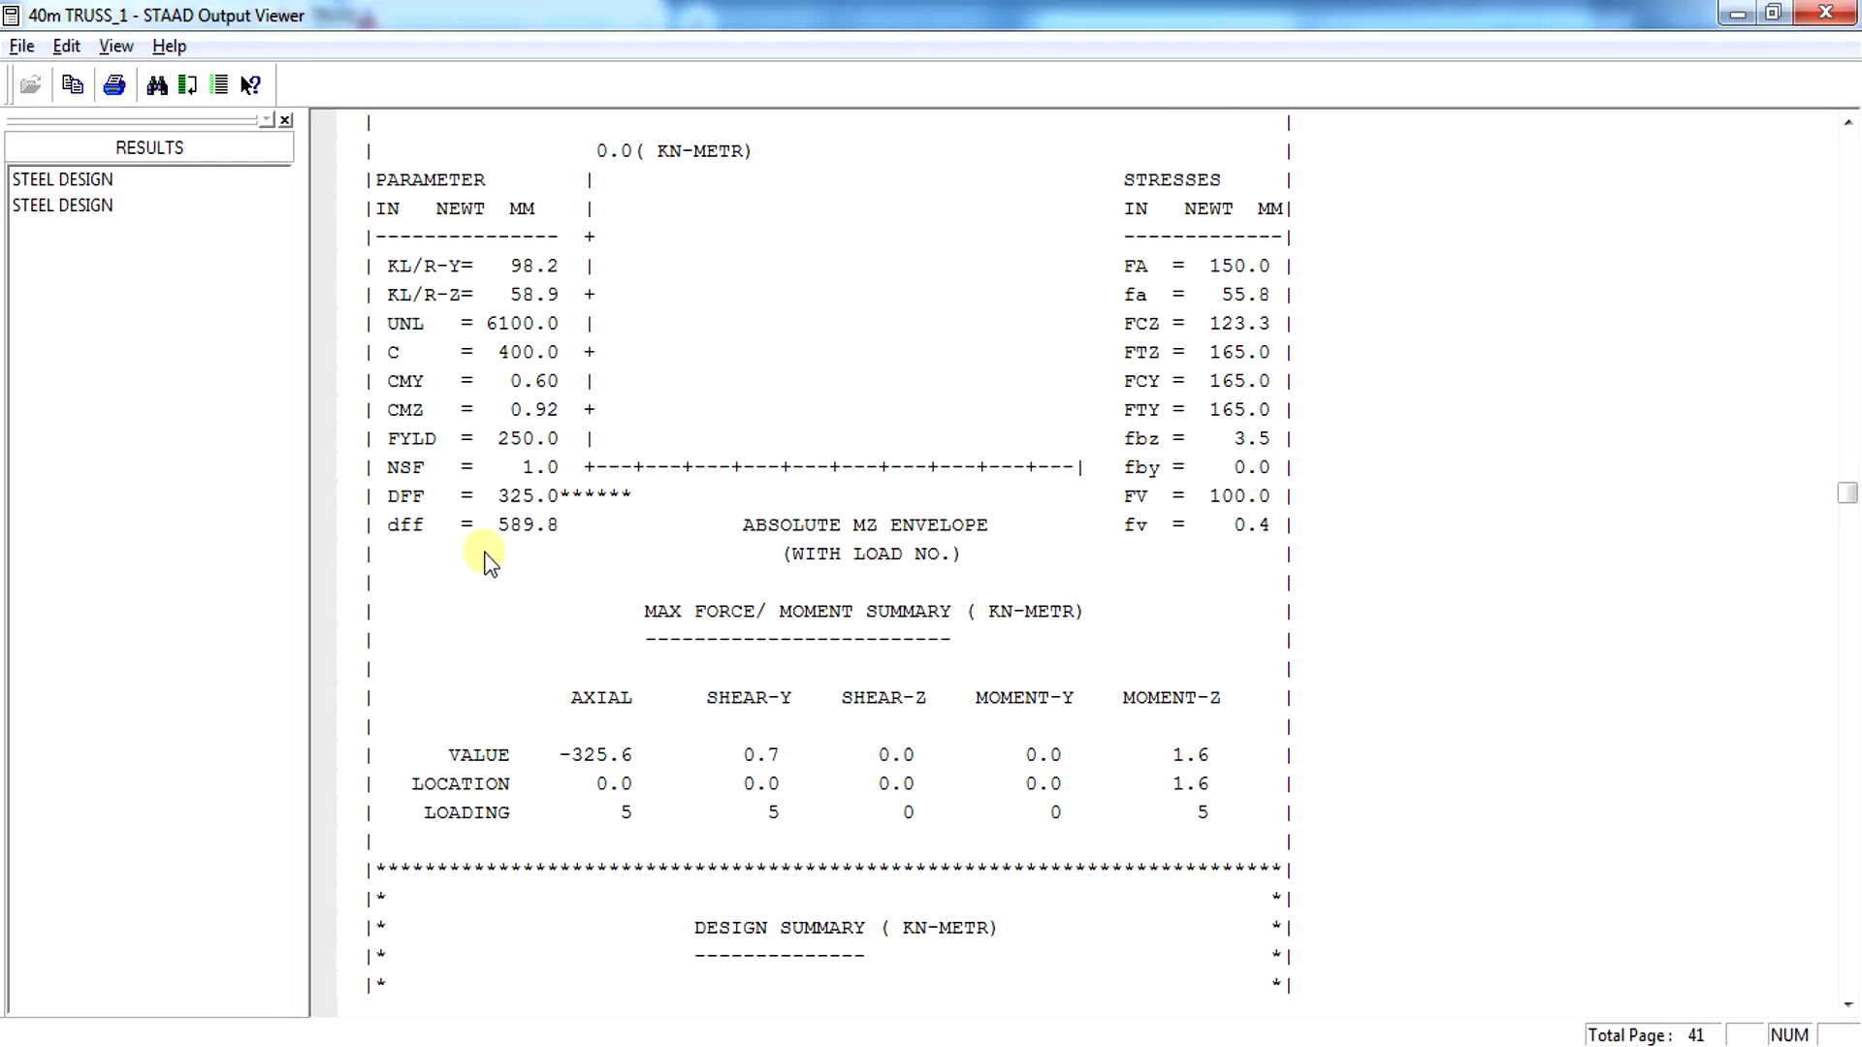
Show the truss's deflected shape under load case 5: DL+LL, without the span dimension
{"action": "key", "text": "alt+F4"}
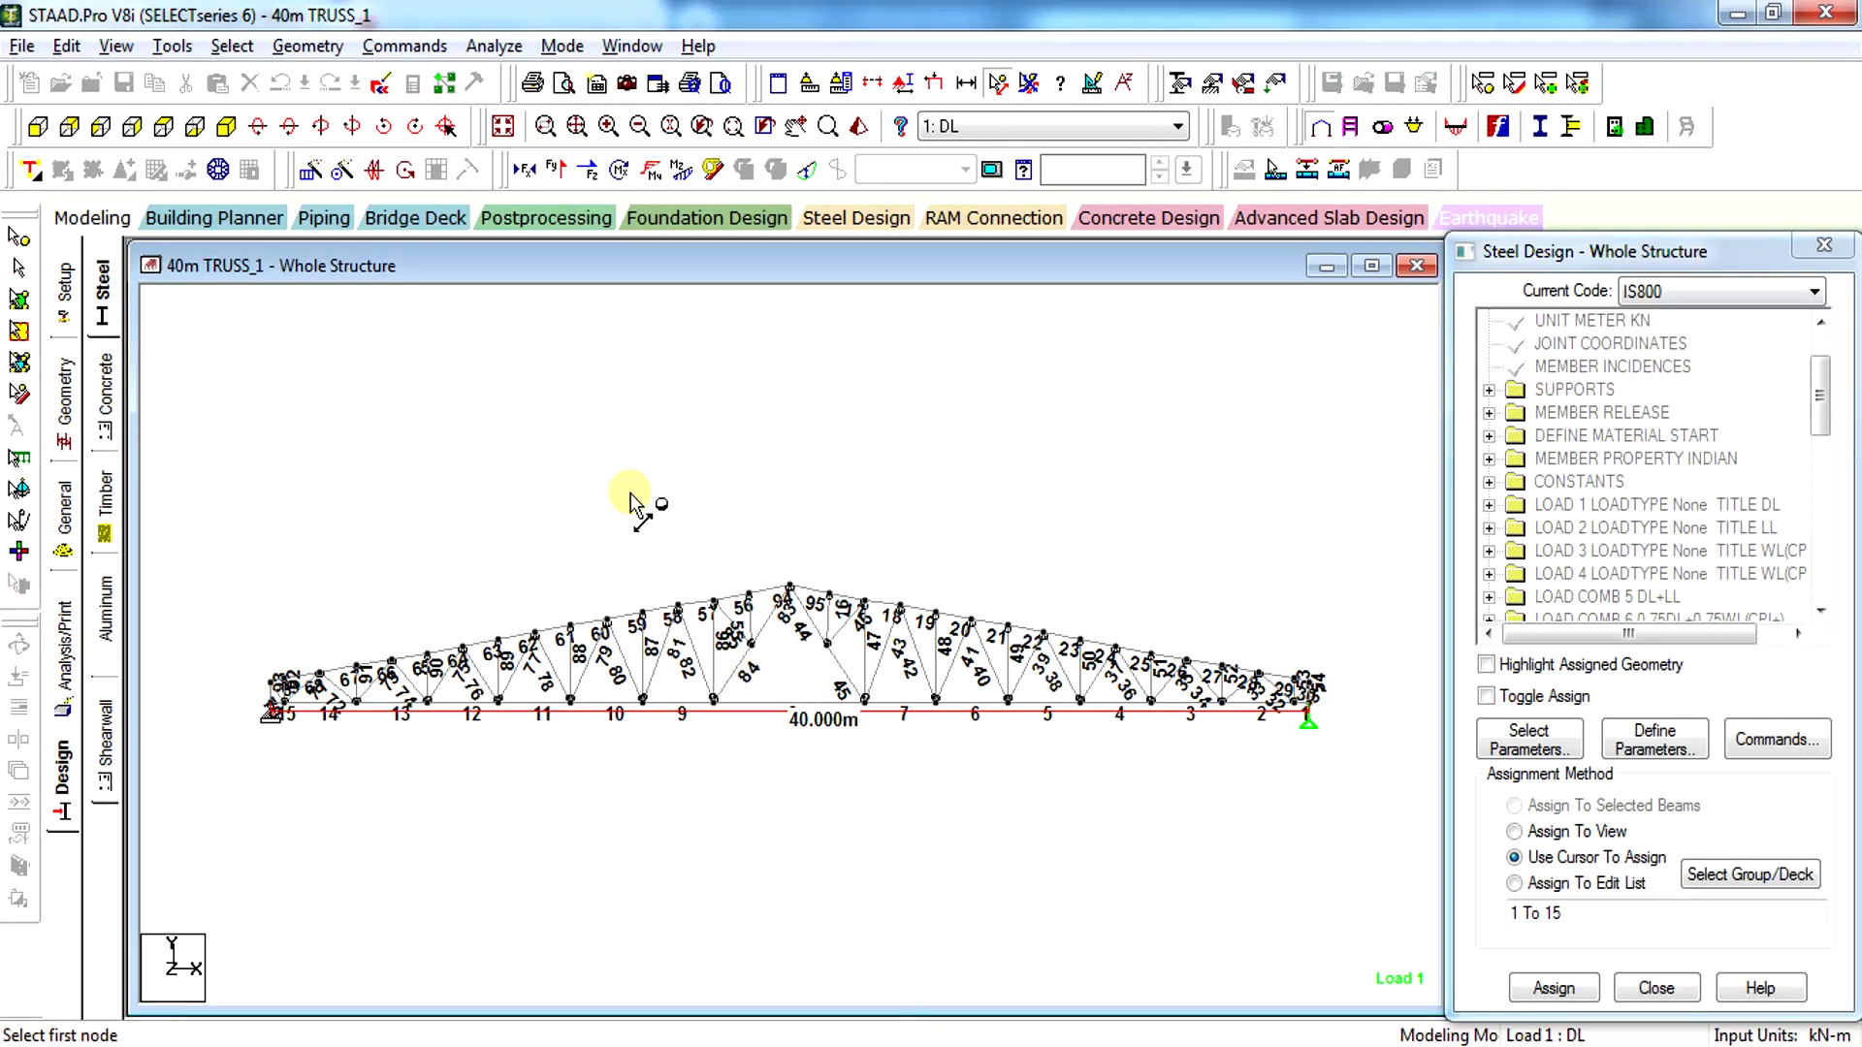
{"action": "left_click", "coordinate": [805, 171]}
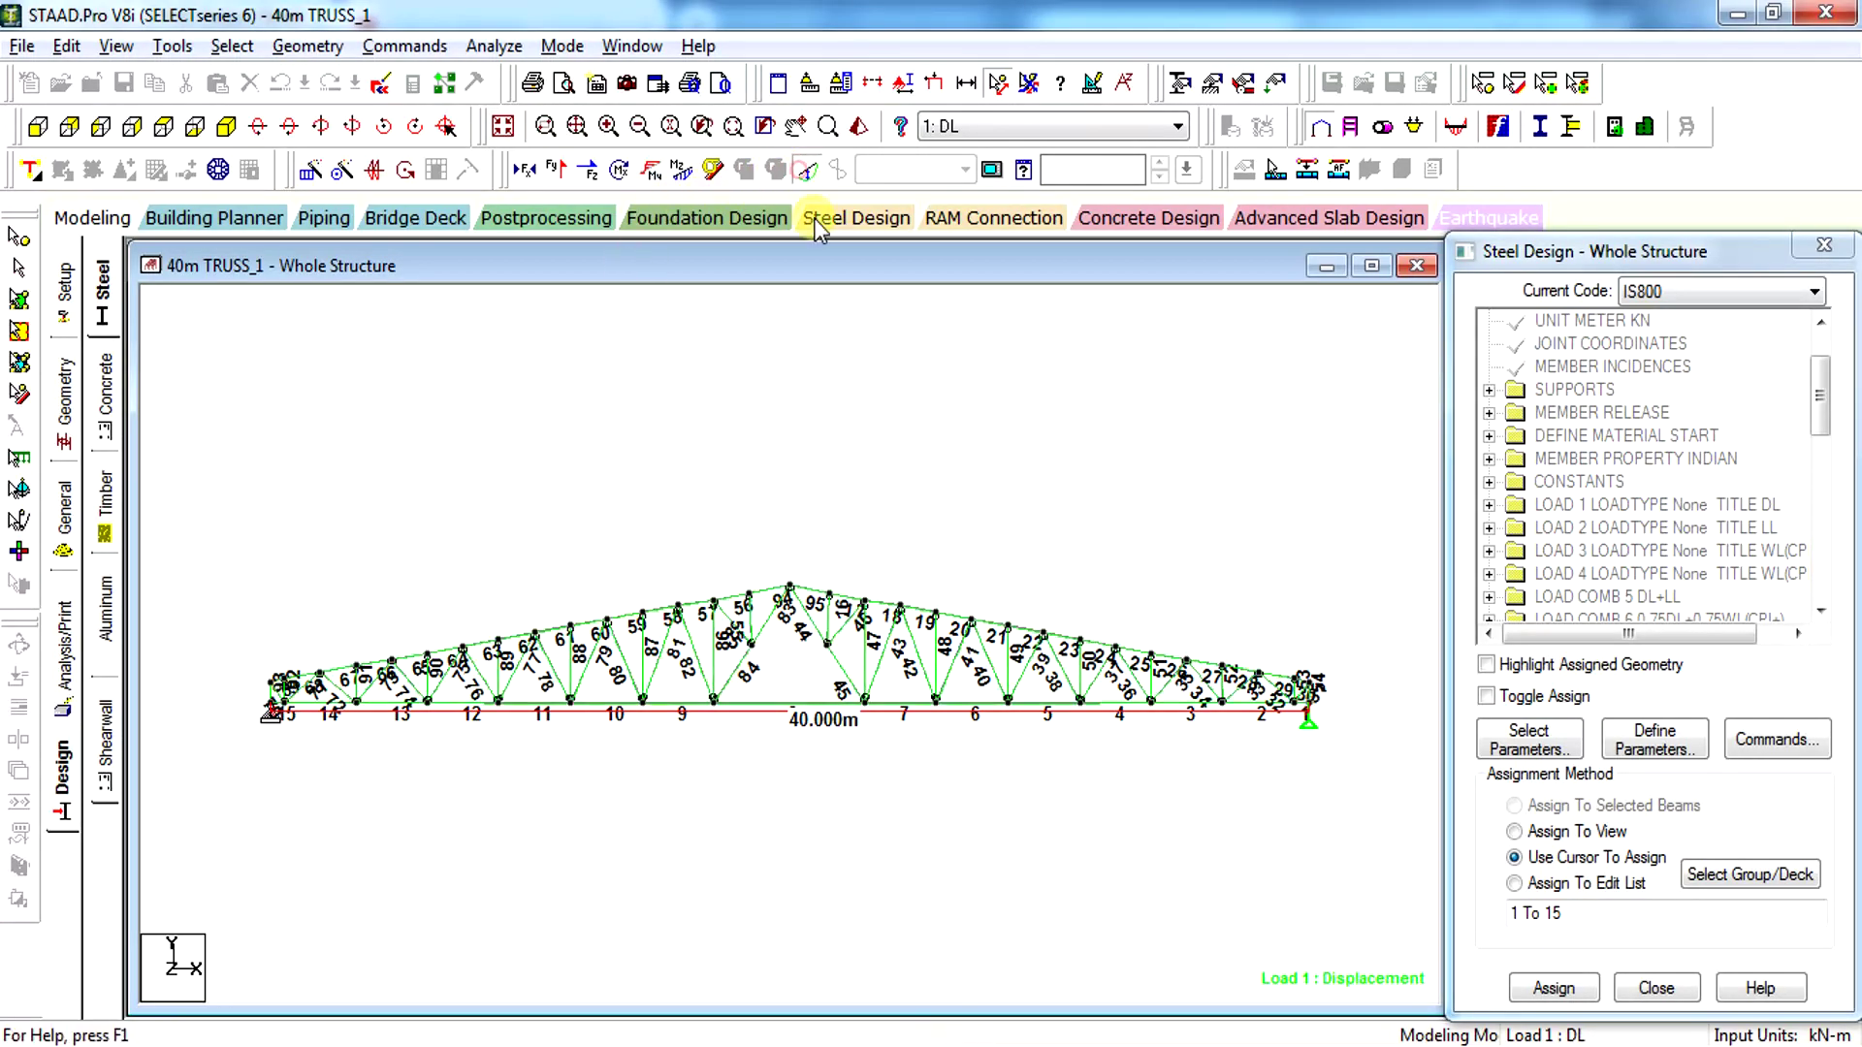
{"action": "left_click", "coordinate": [1052, 124]}
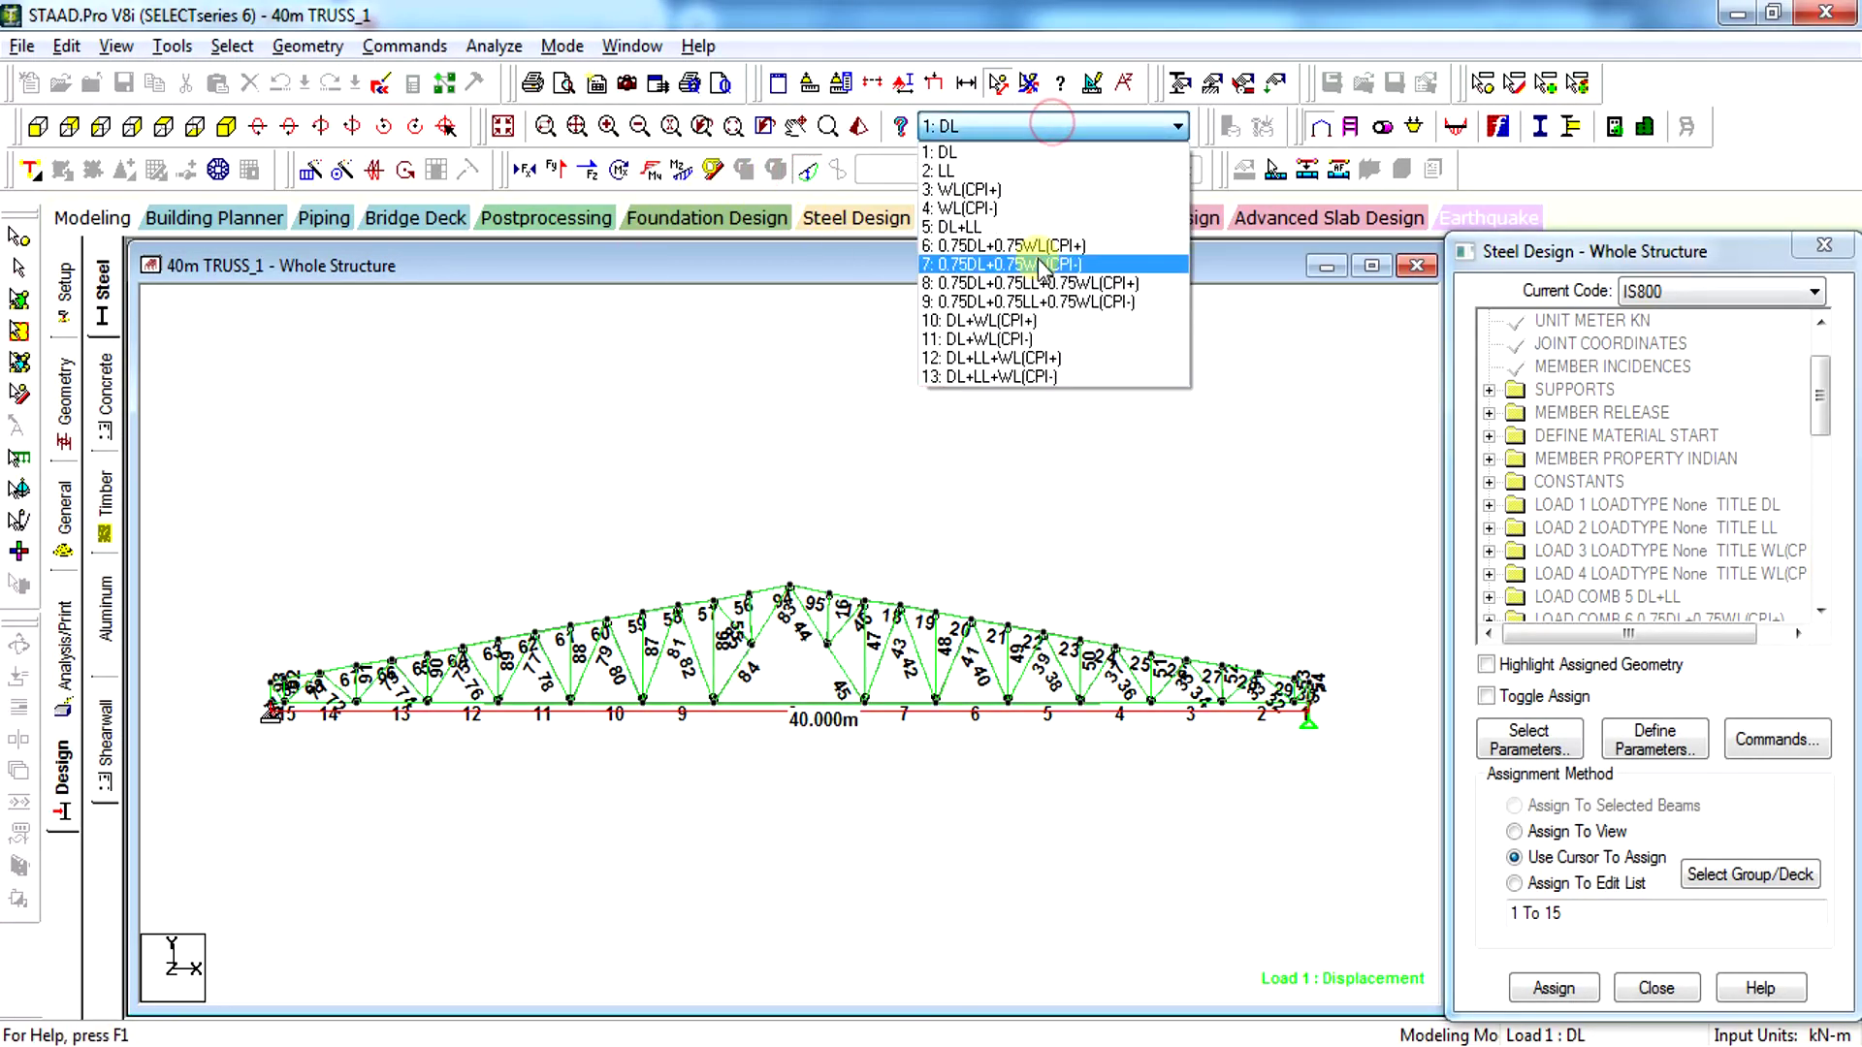
{"action": "left_click", "coordinate": [1050, 228]}
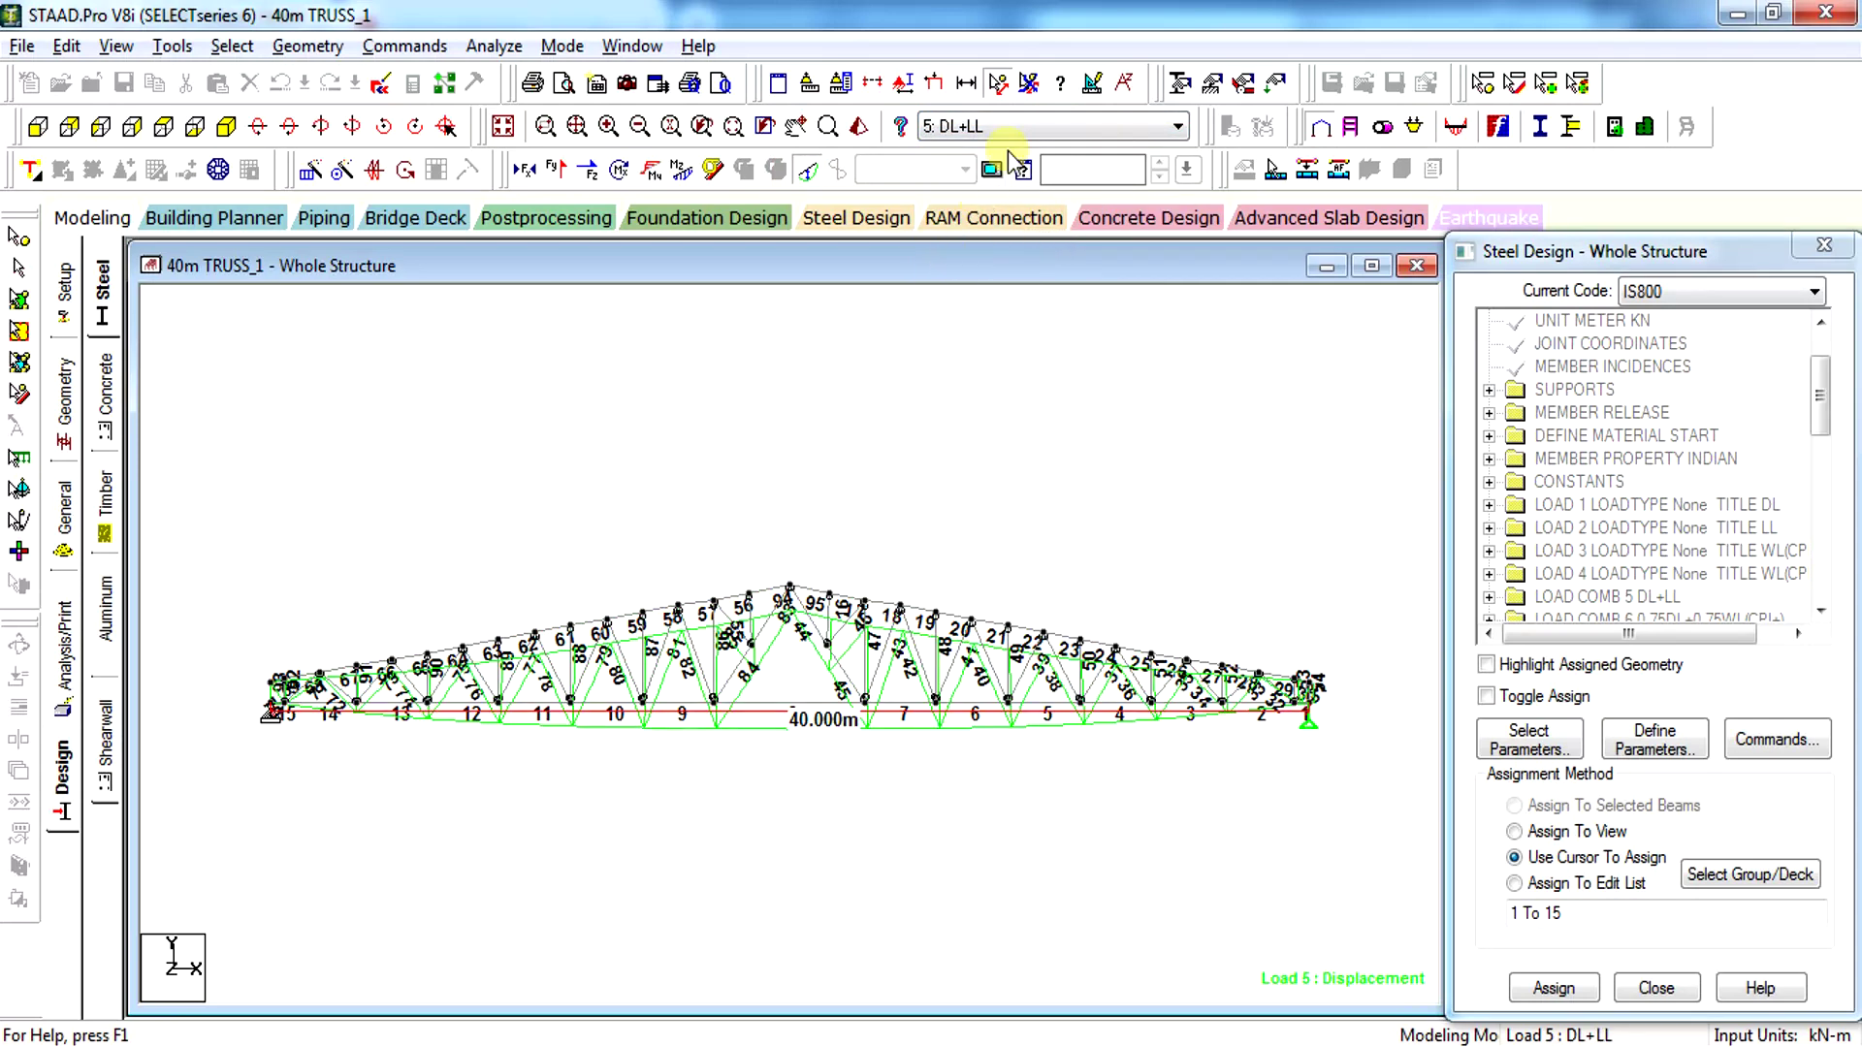
{"action": "left_click", "coordinate": [921, 470]}
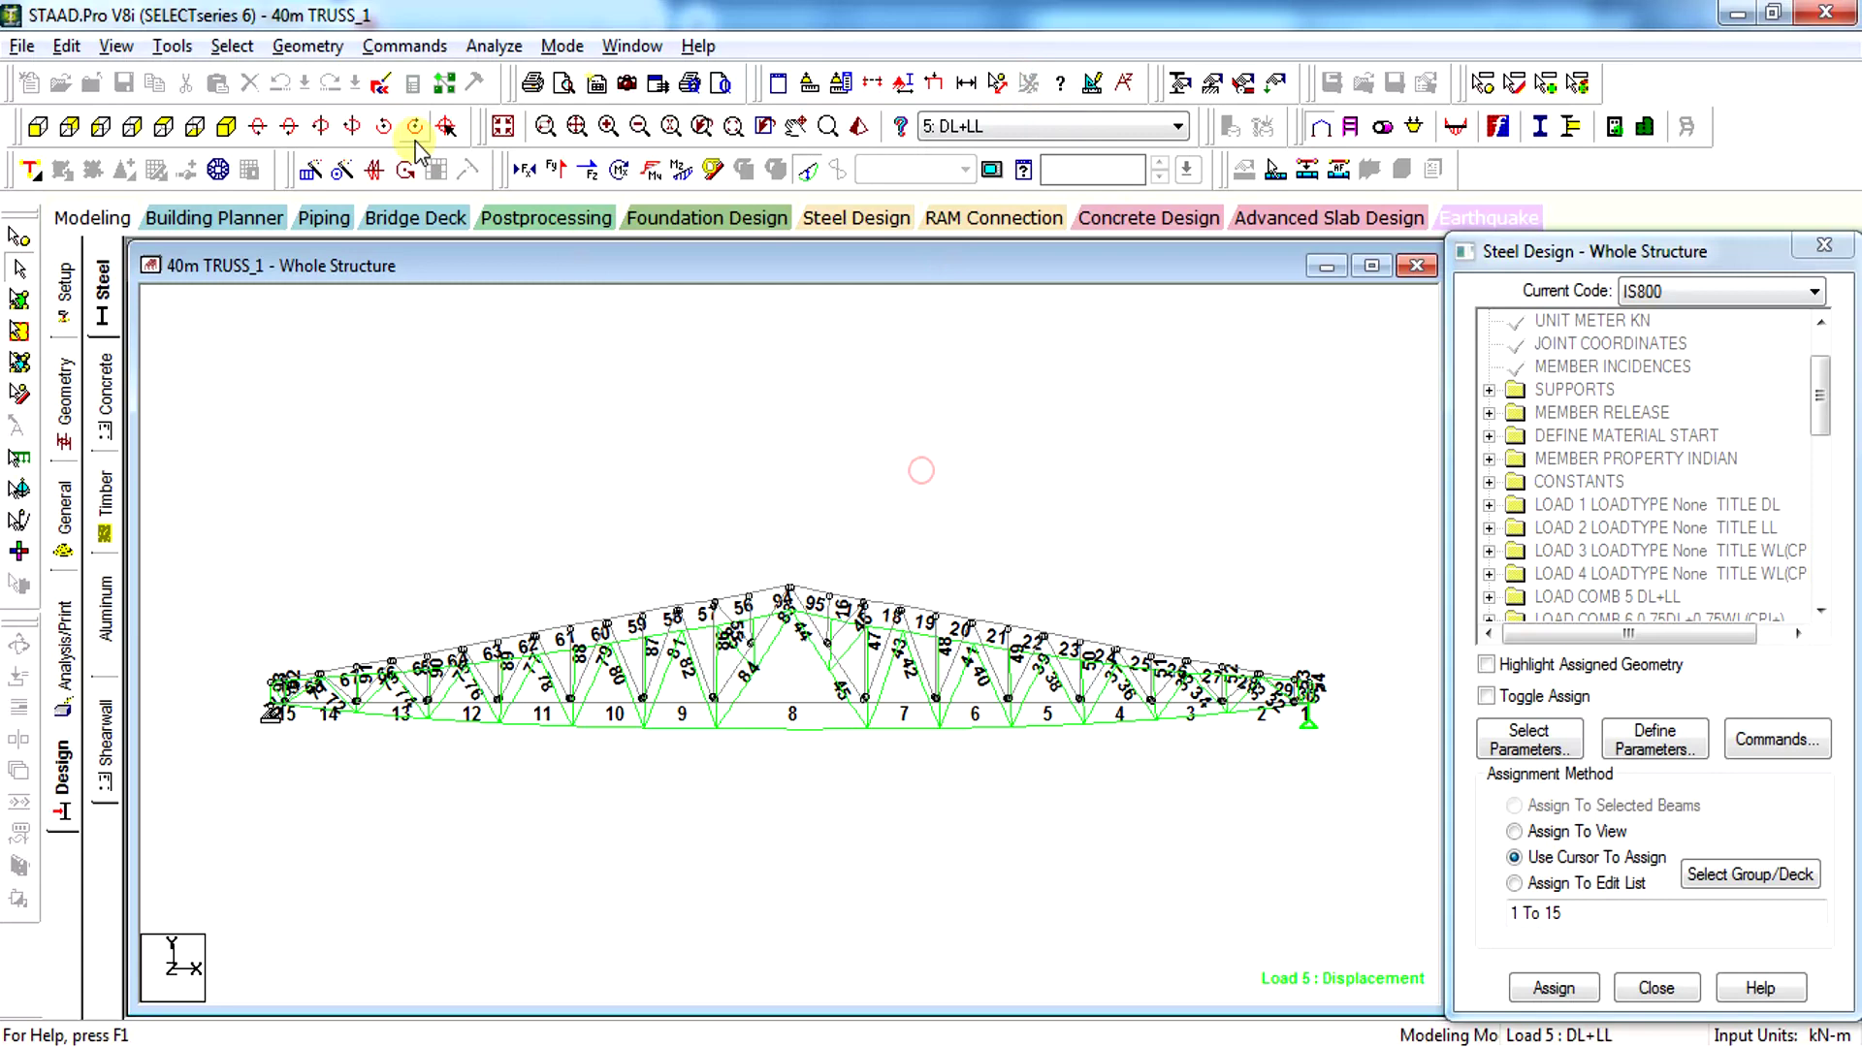
Enter postprocessing with load cases 5 to 9 selected for the displacement tables
{"action": "left_click", "coordinate": [514, 218]}
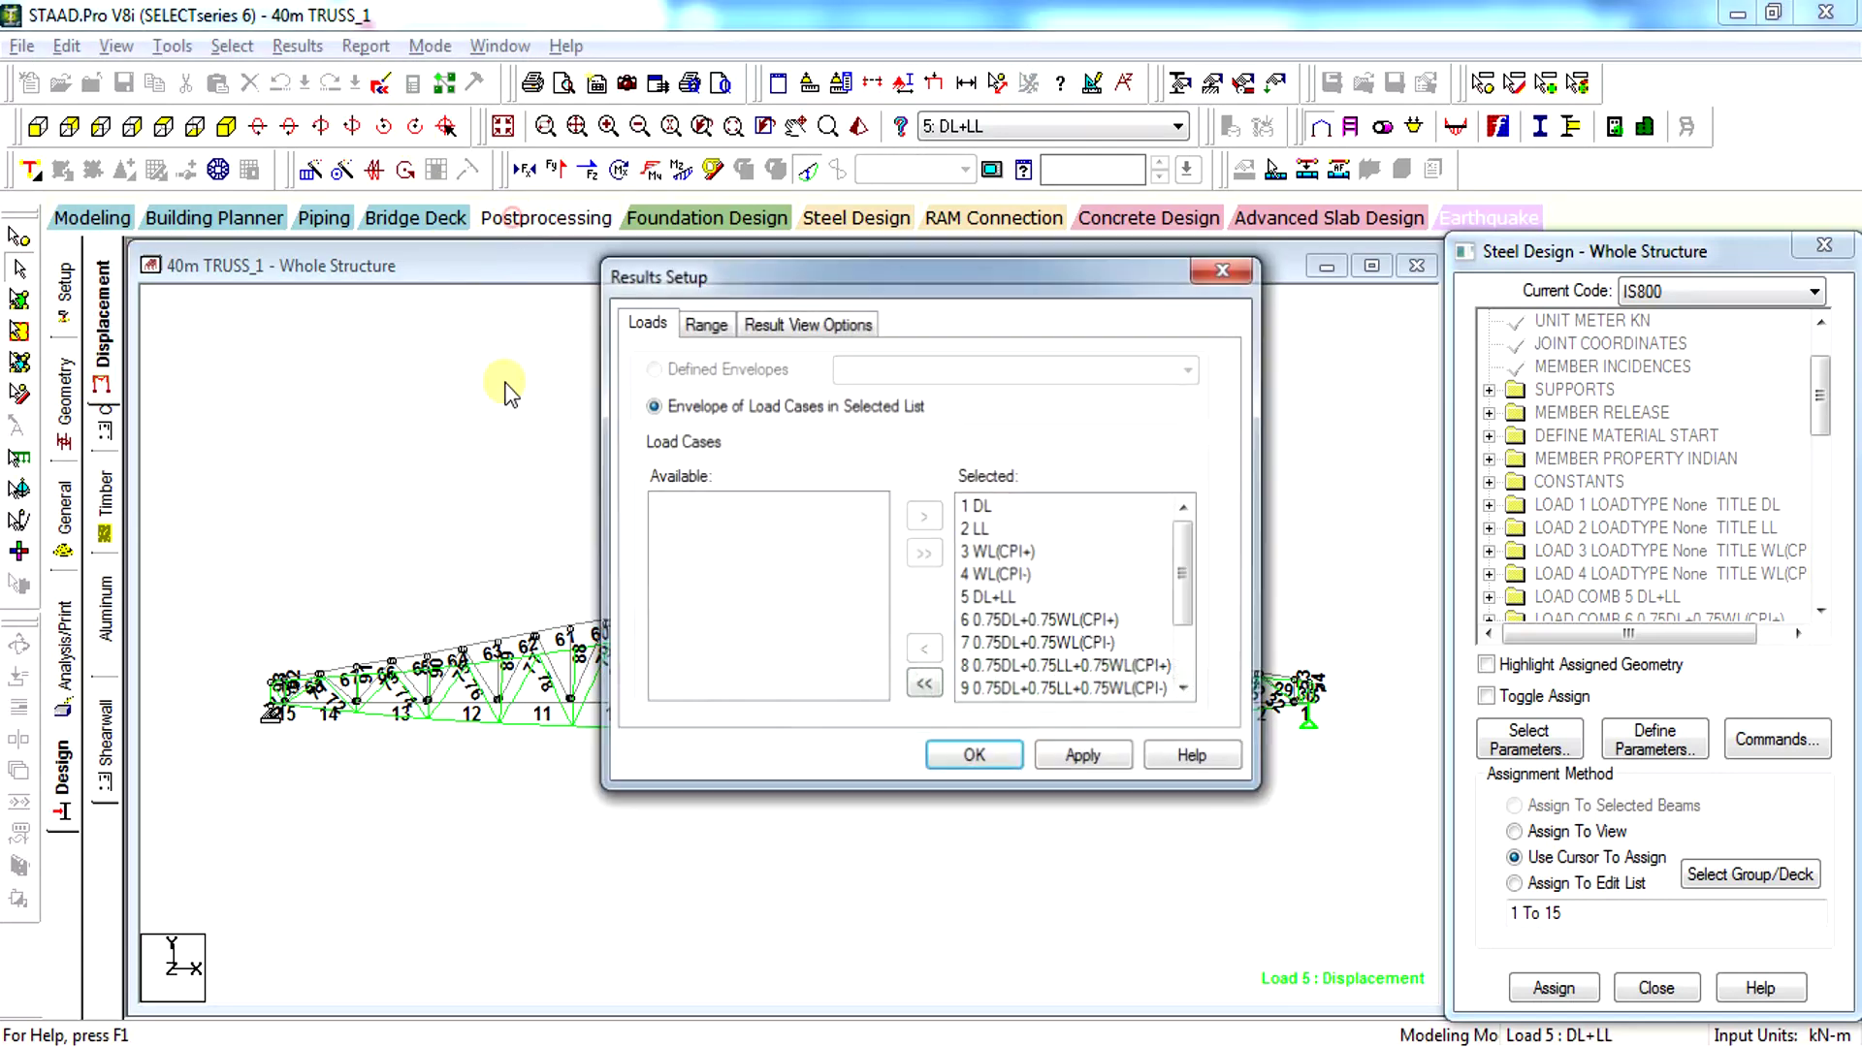
{"action": "left_click", "coordinate": [924, 684]}
{"action": "left_click", "coordinate": [693, 596]}
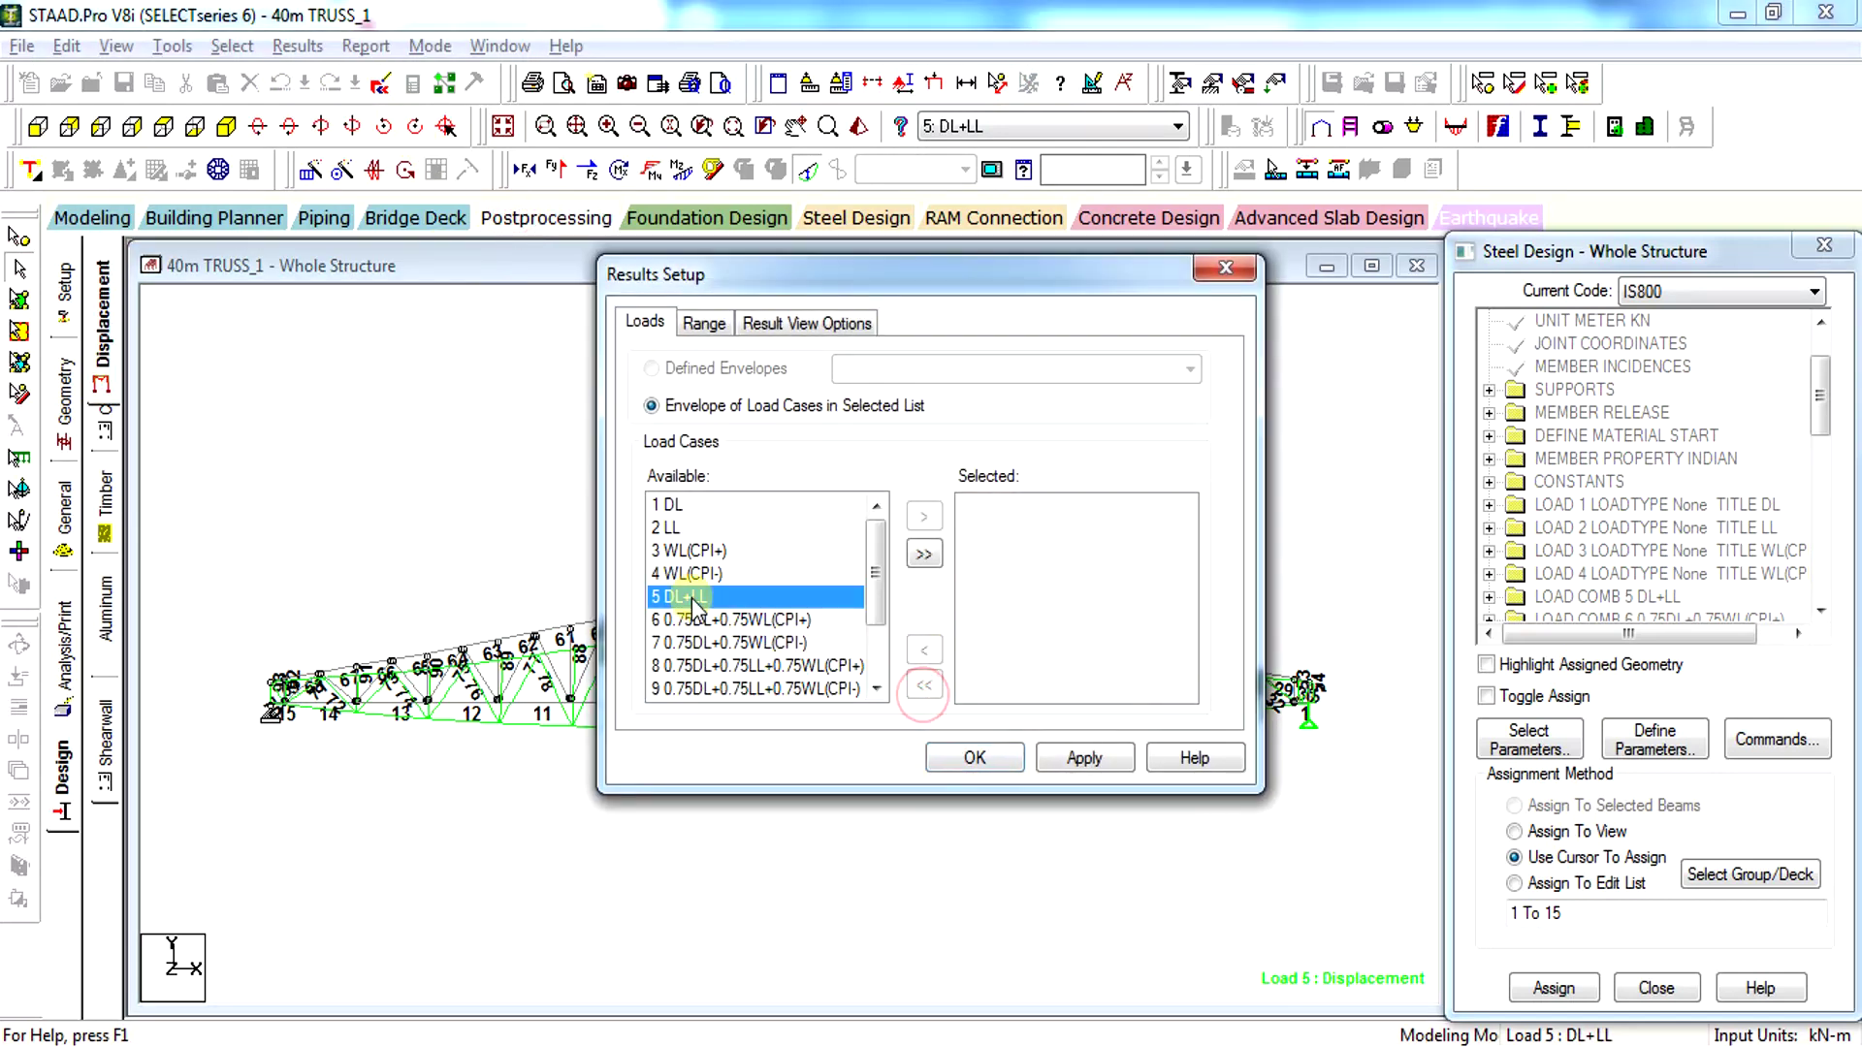
{"action": "scroll", "coordinate": [694, 601], "scroll_direction": "down", "scroll_amount": 2}
{"action": "left_click", "coordinate": [727, 619], "text": "shift"}
{"action": "left_click", "coordinate": [922, 517]}
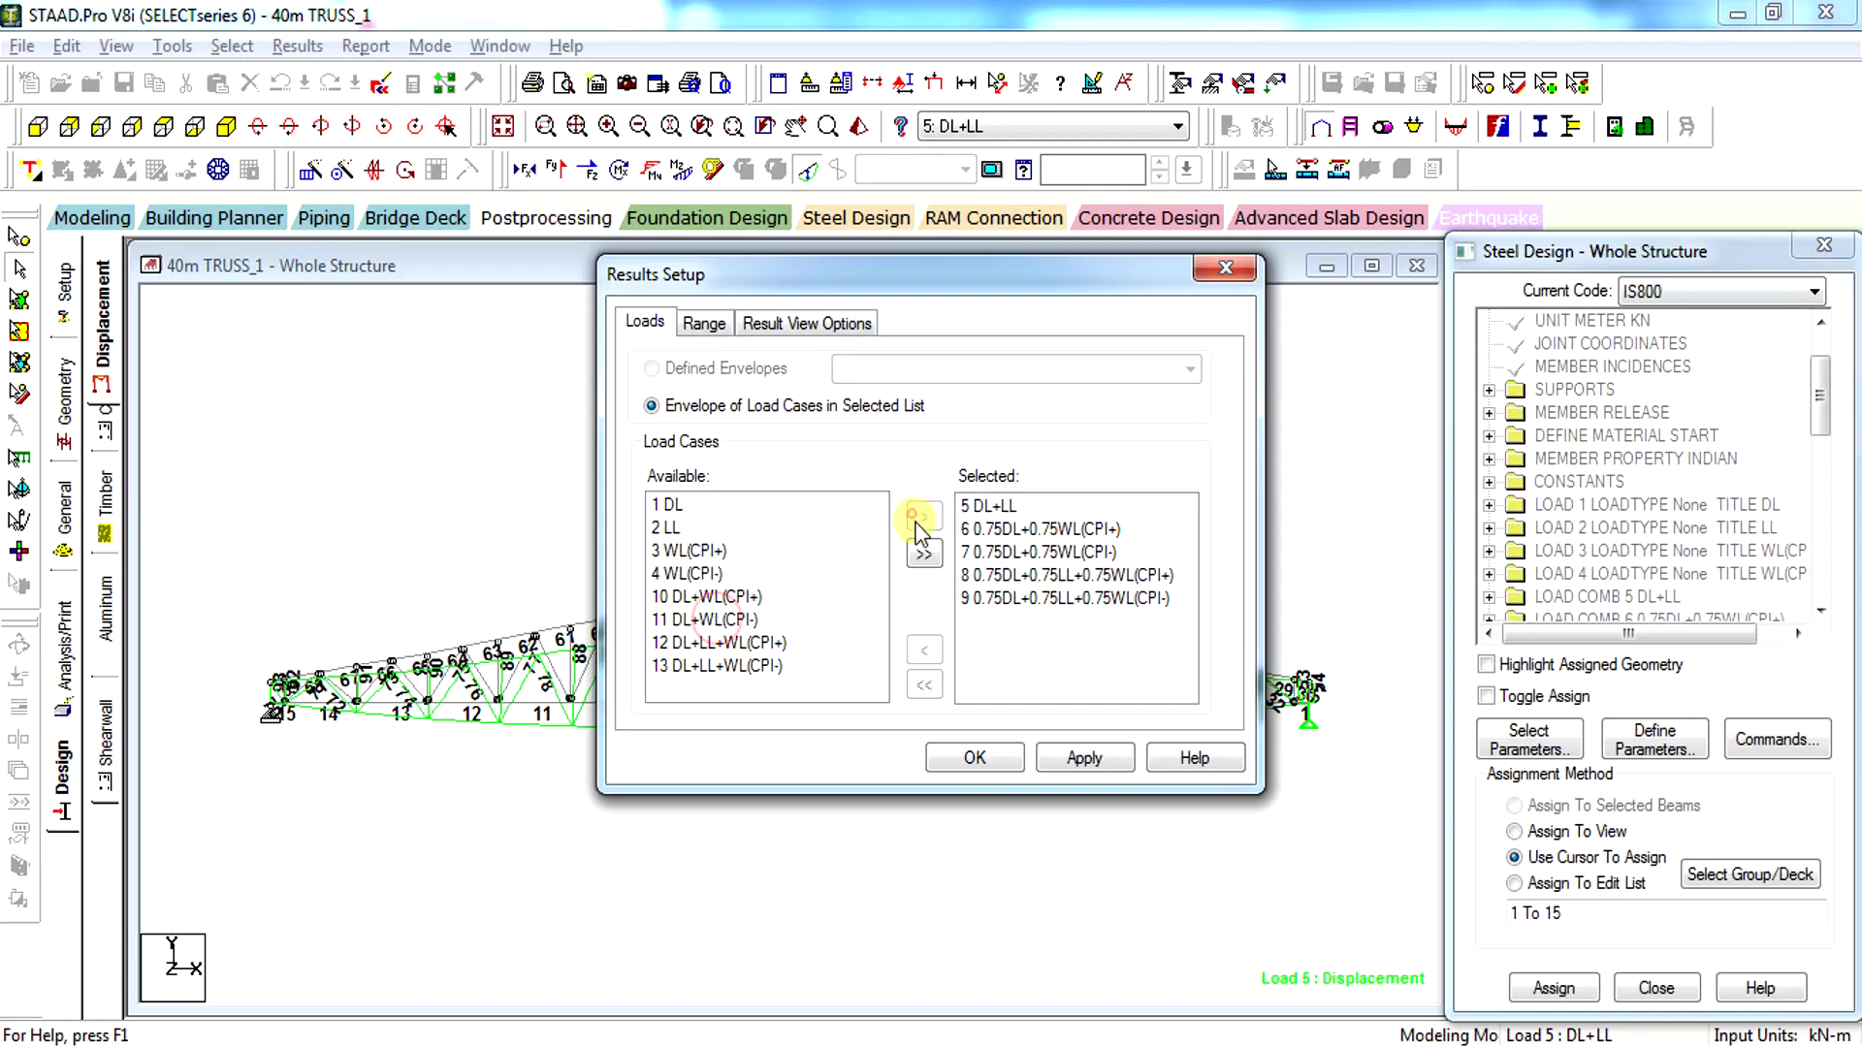
{"action": "left_click", "coordinate": [978, 755]}
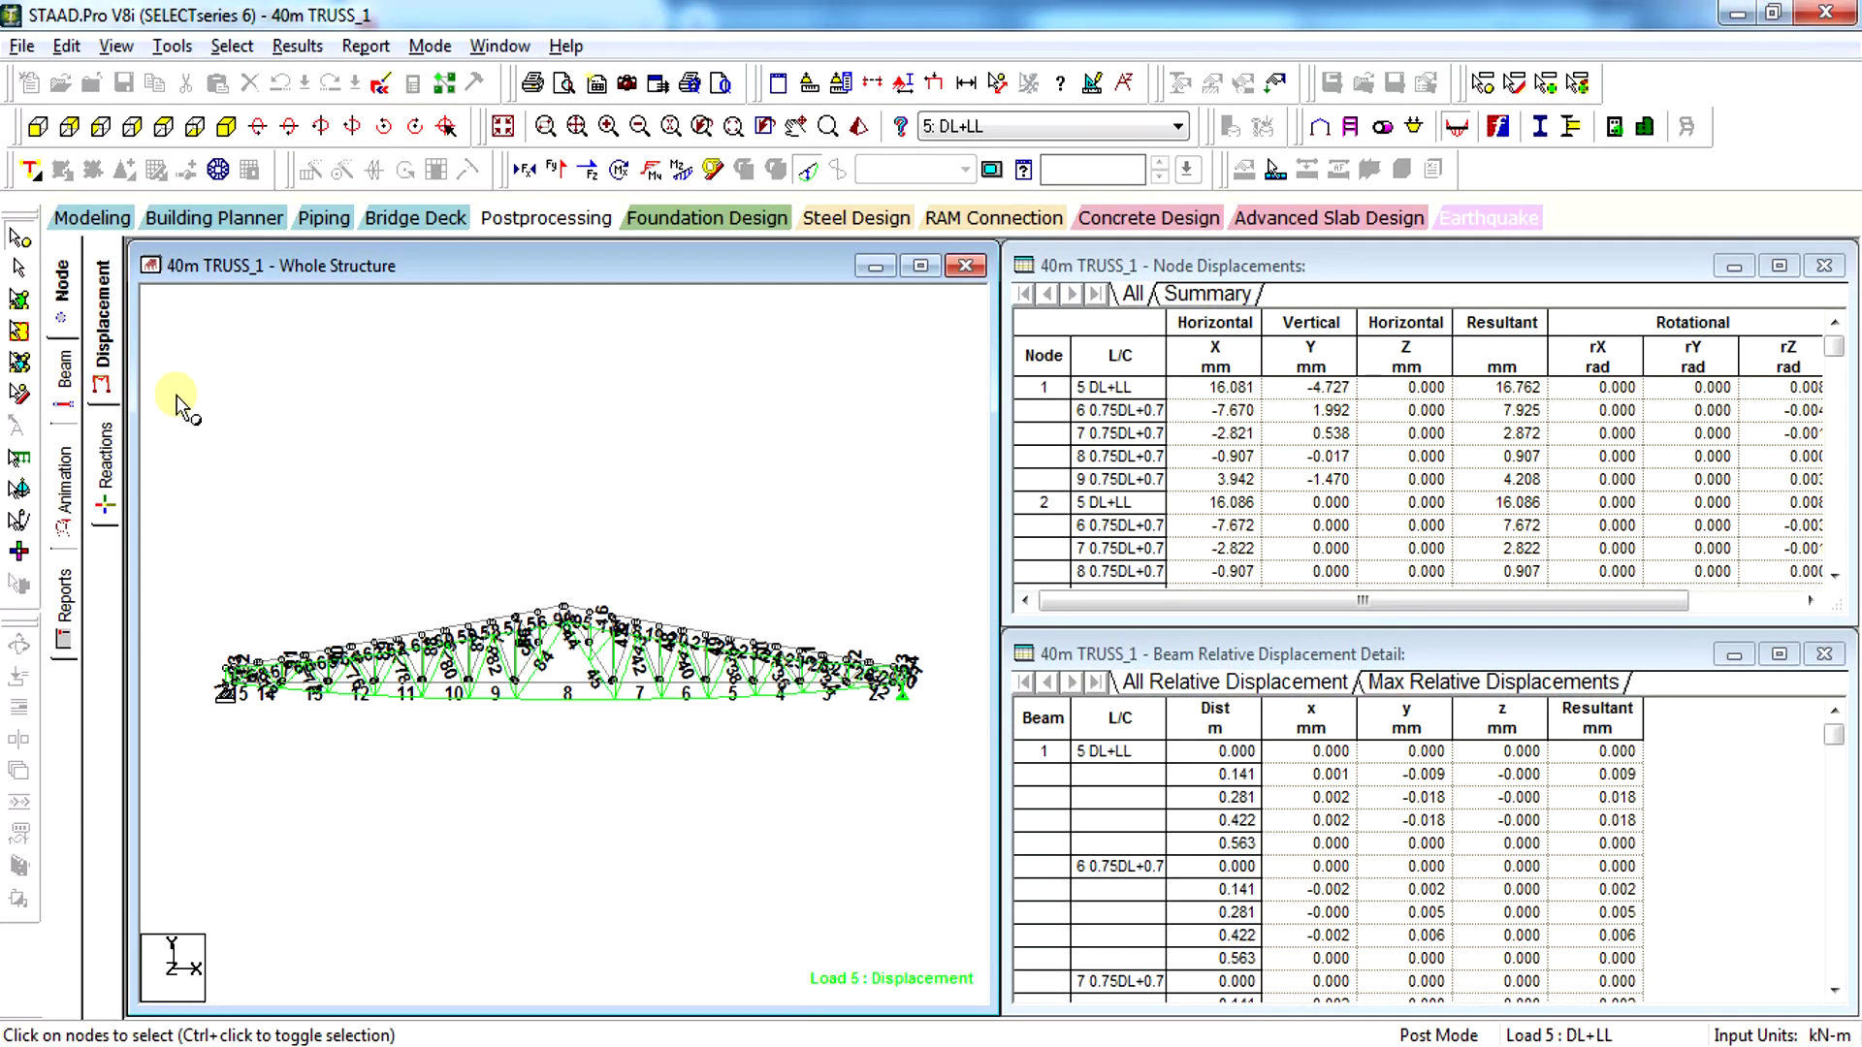
Find the largest downward deflection, about 67 mm at node 19, in the displacement summary
{"action": "left_click", "coordinate": [920, 266]}
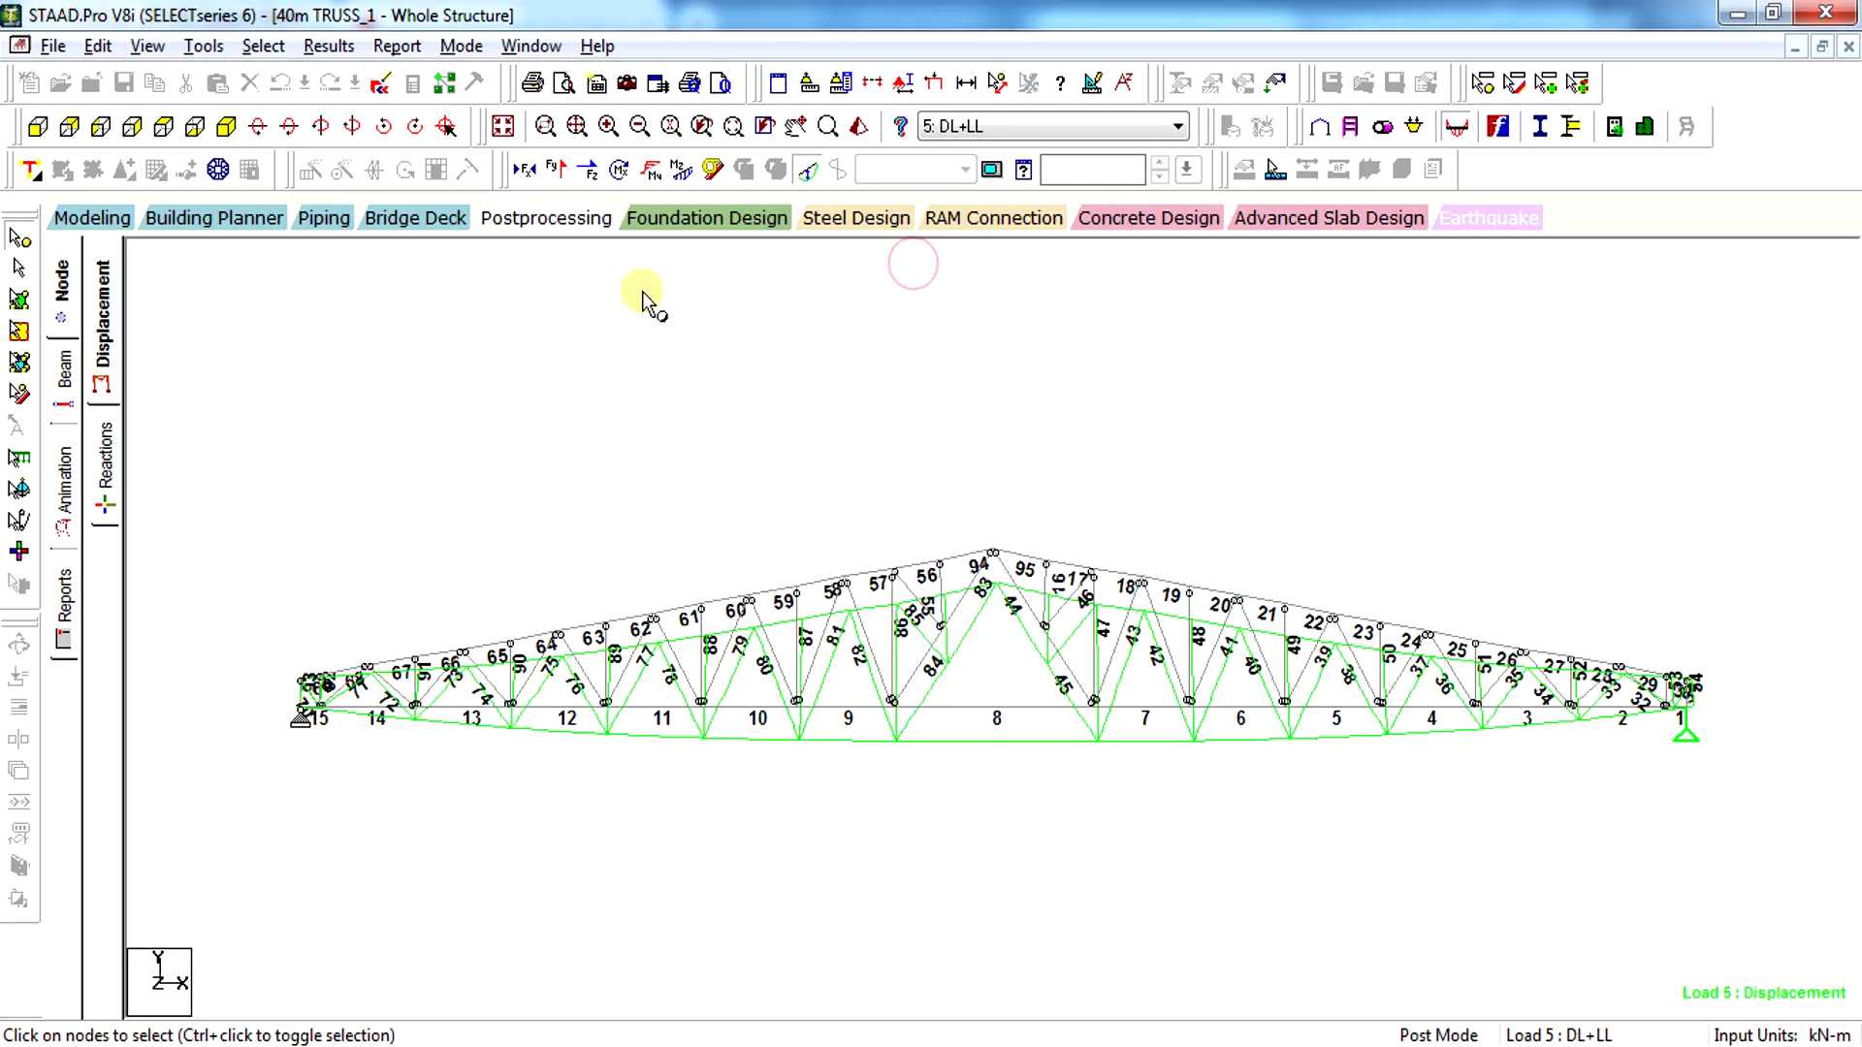
{"action": "left_click", "coordinate": [545, 218]}
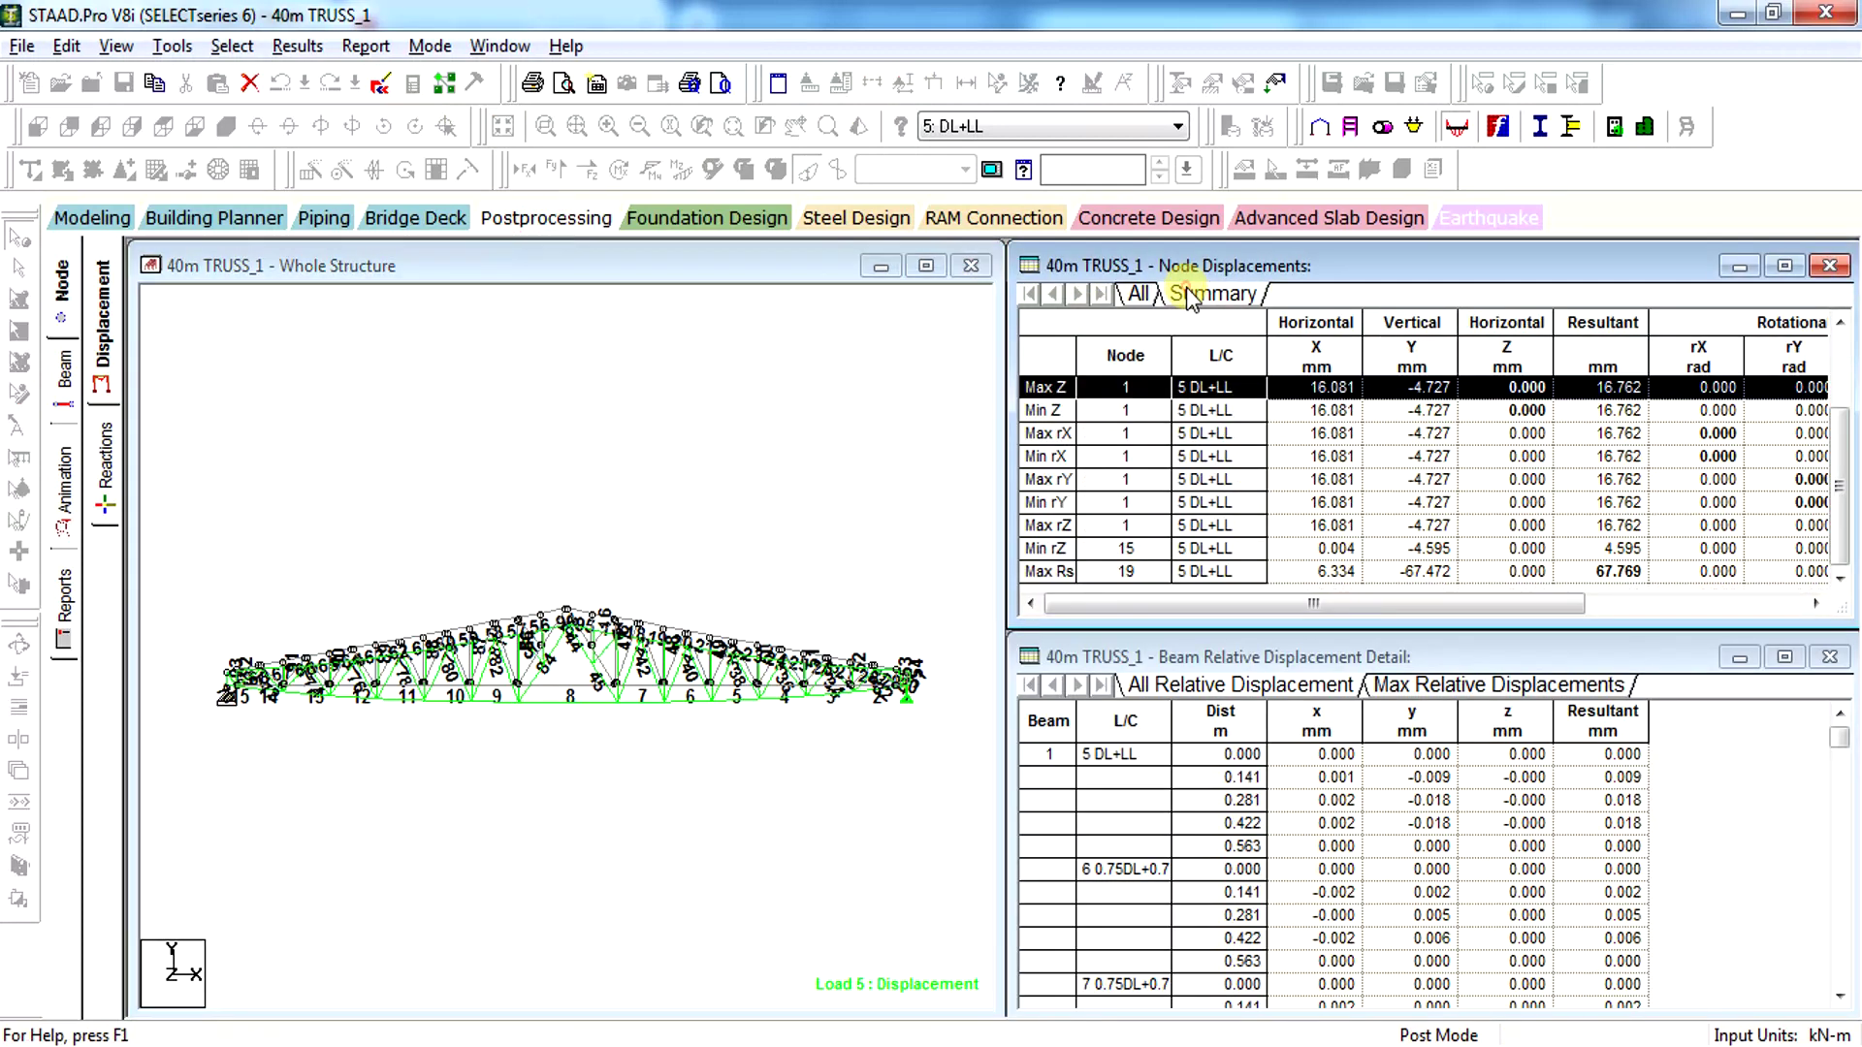
{"action": "left_click", "coordinate": [1177, 479]}
{"action": "scroll", "coordinate": [1181, 461], "scroll_direction": "up", "scroll_amount": 2}
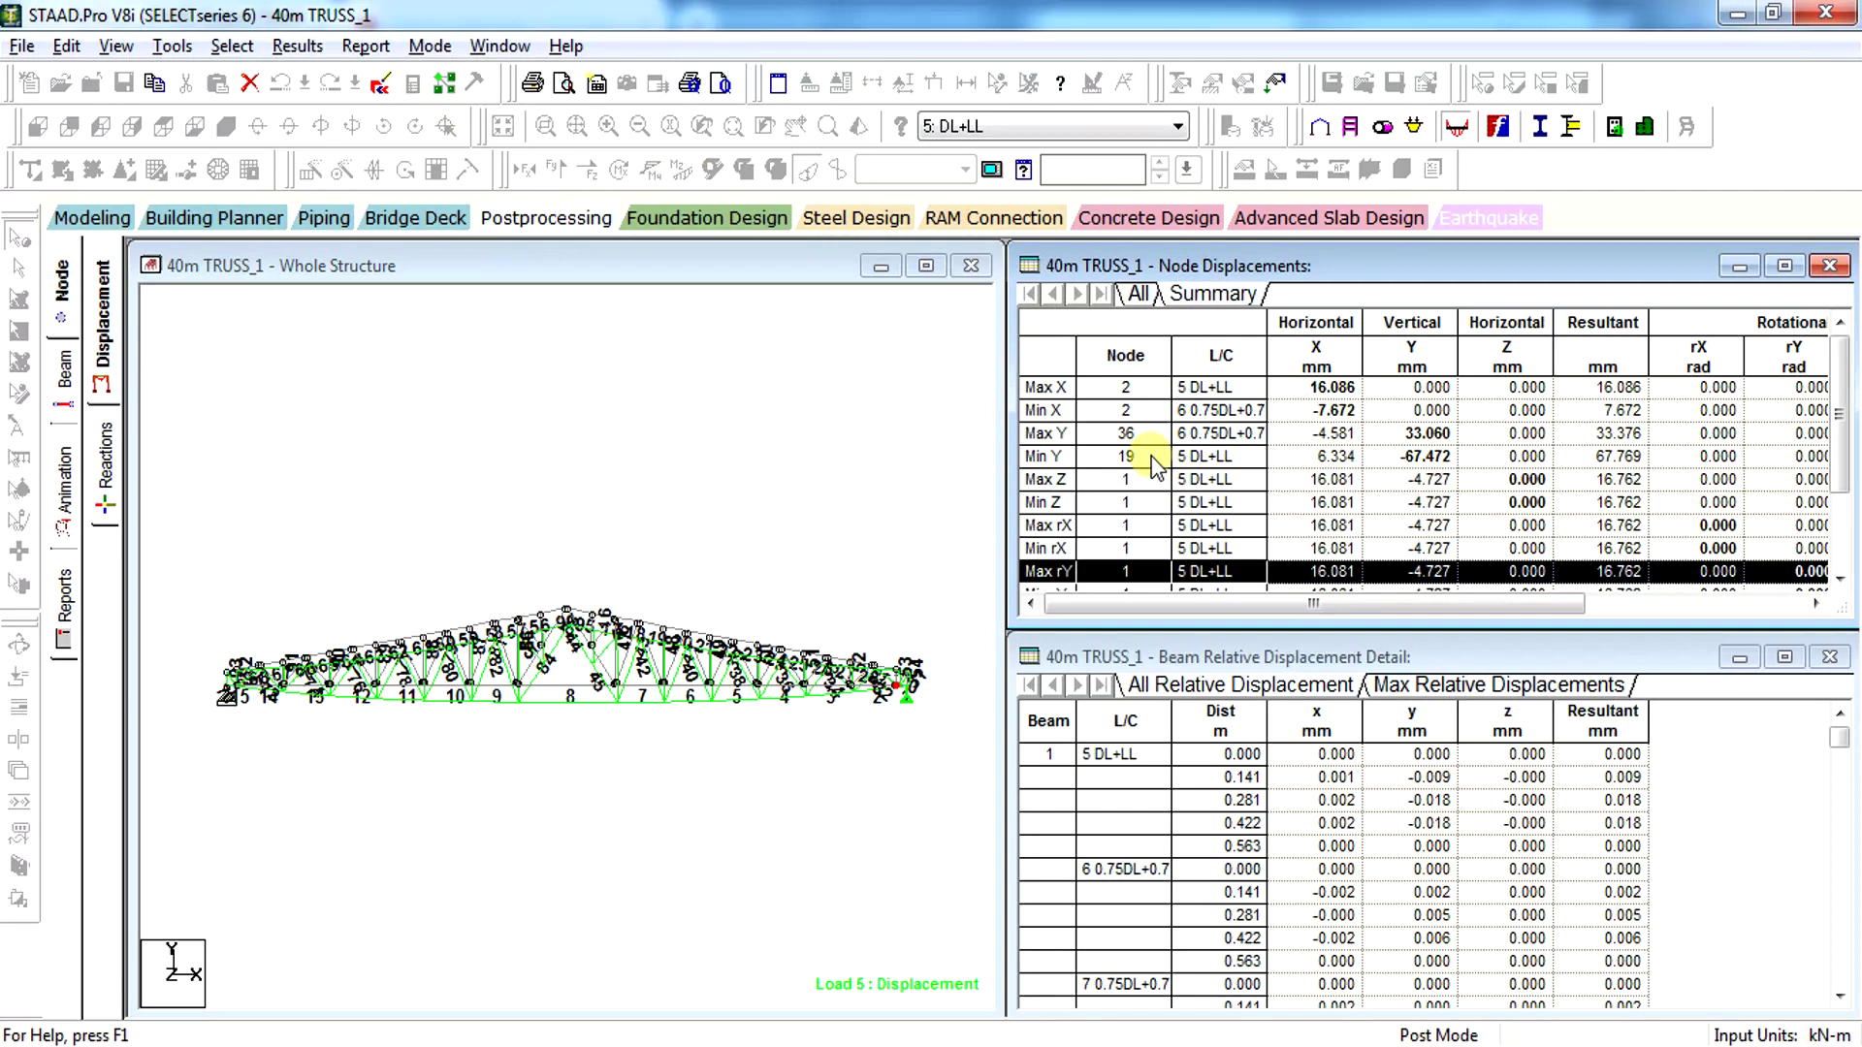
{"action": "left_click", "coordinate": [1153, 456]}
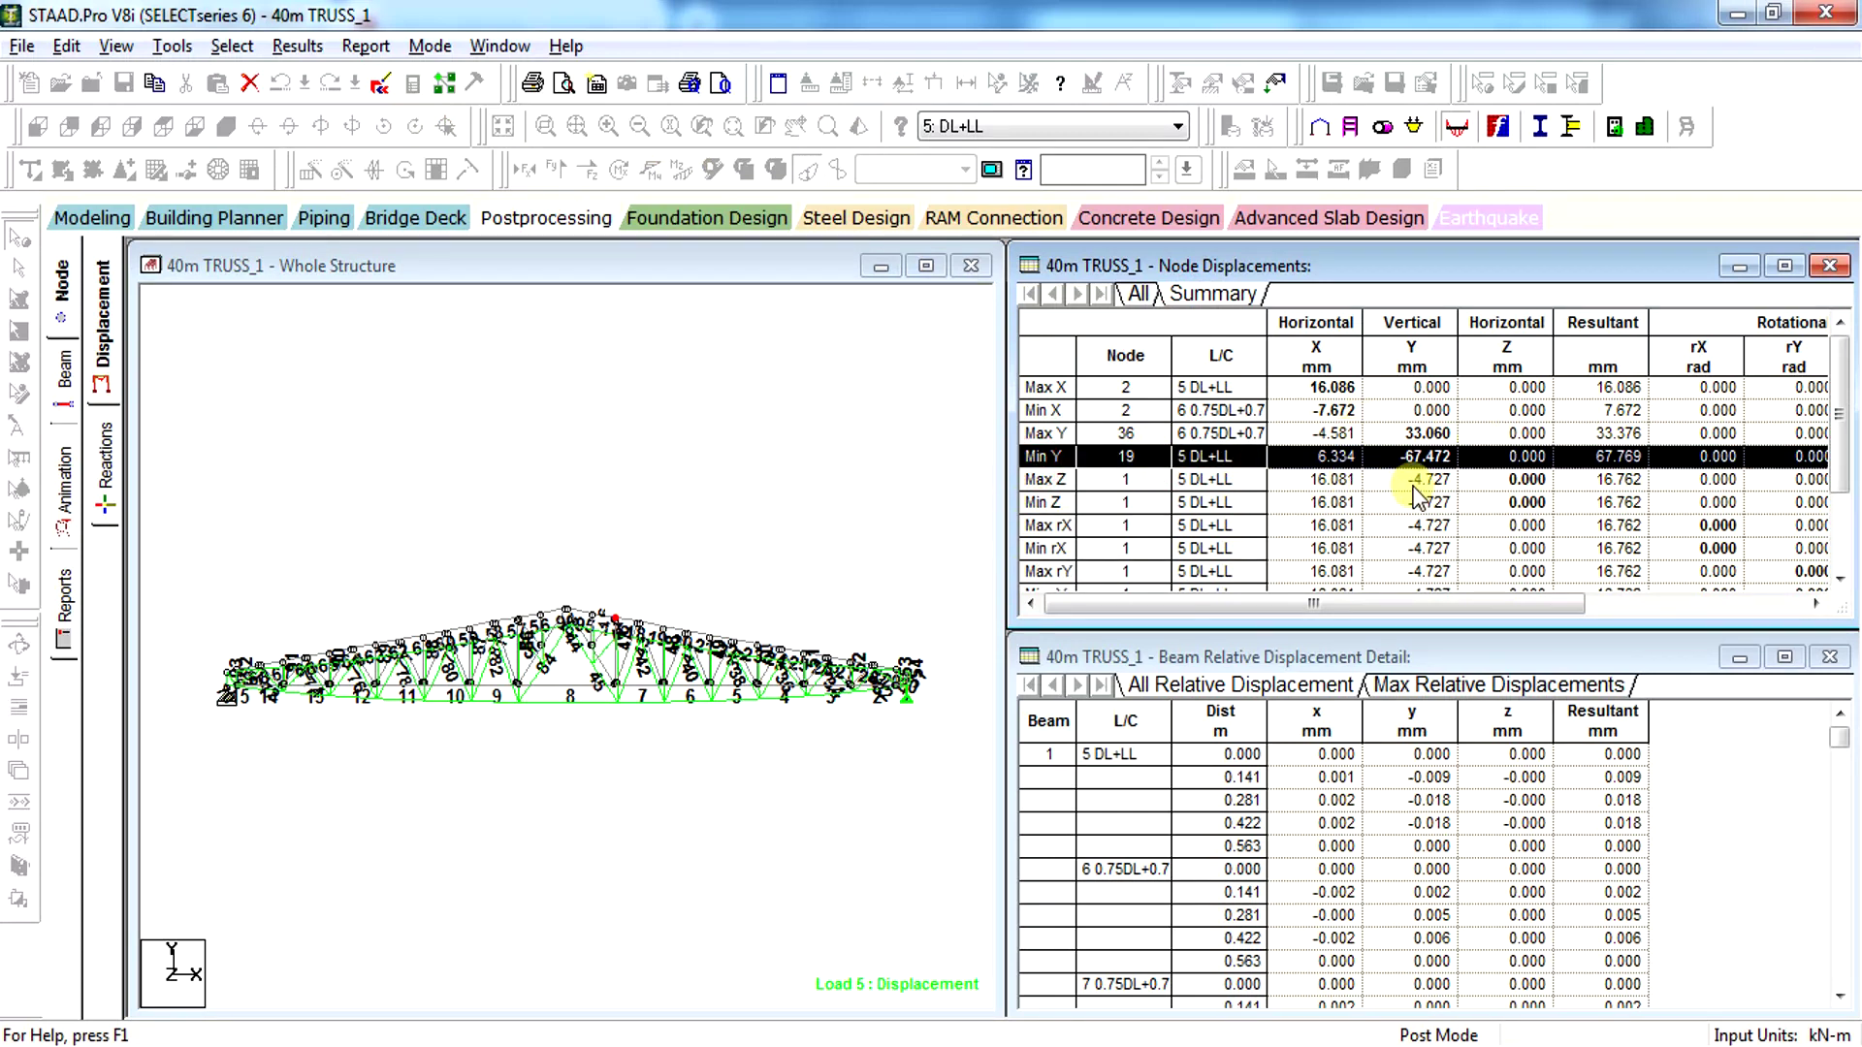
{"action": "left_click", "coordinate": [669, 698]}
{"action": "scroll", "coordinate": [646, 716], "scroll_direction": "up", "scroll_amount": 2}
{"action": "scroll", "coordinate": [651, 713], "scroll_direction": "up", "scroll_amount": 2}
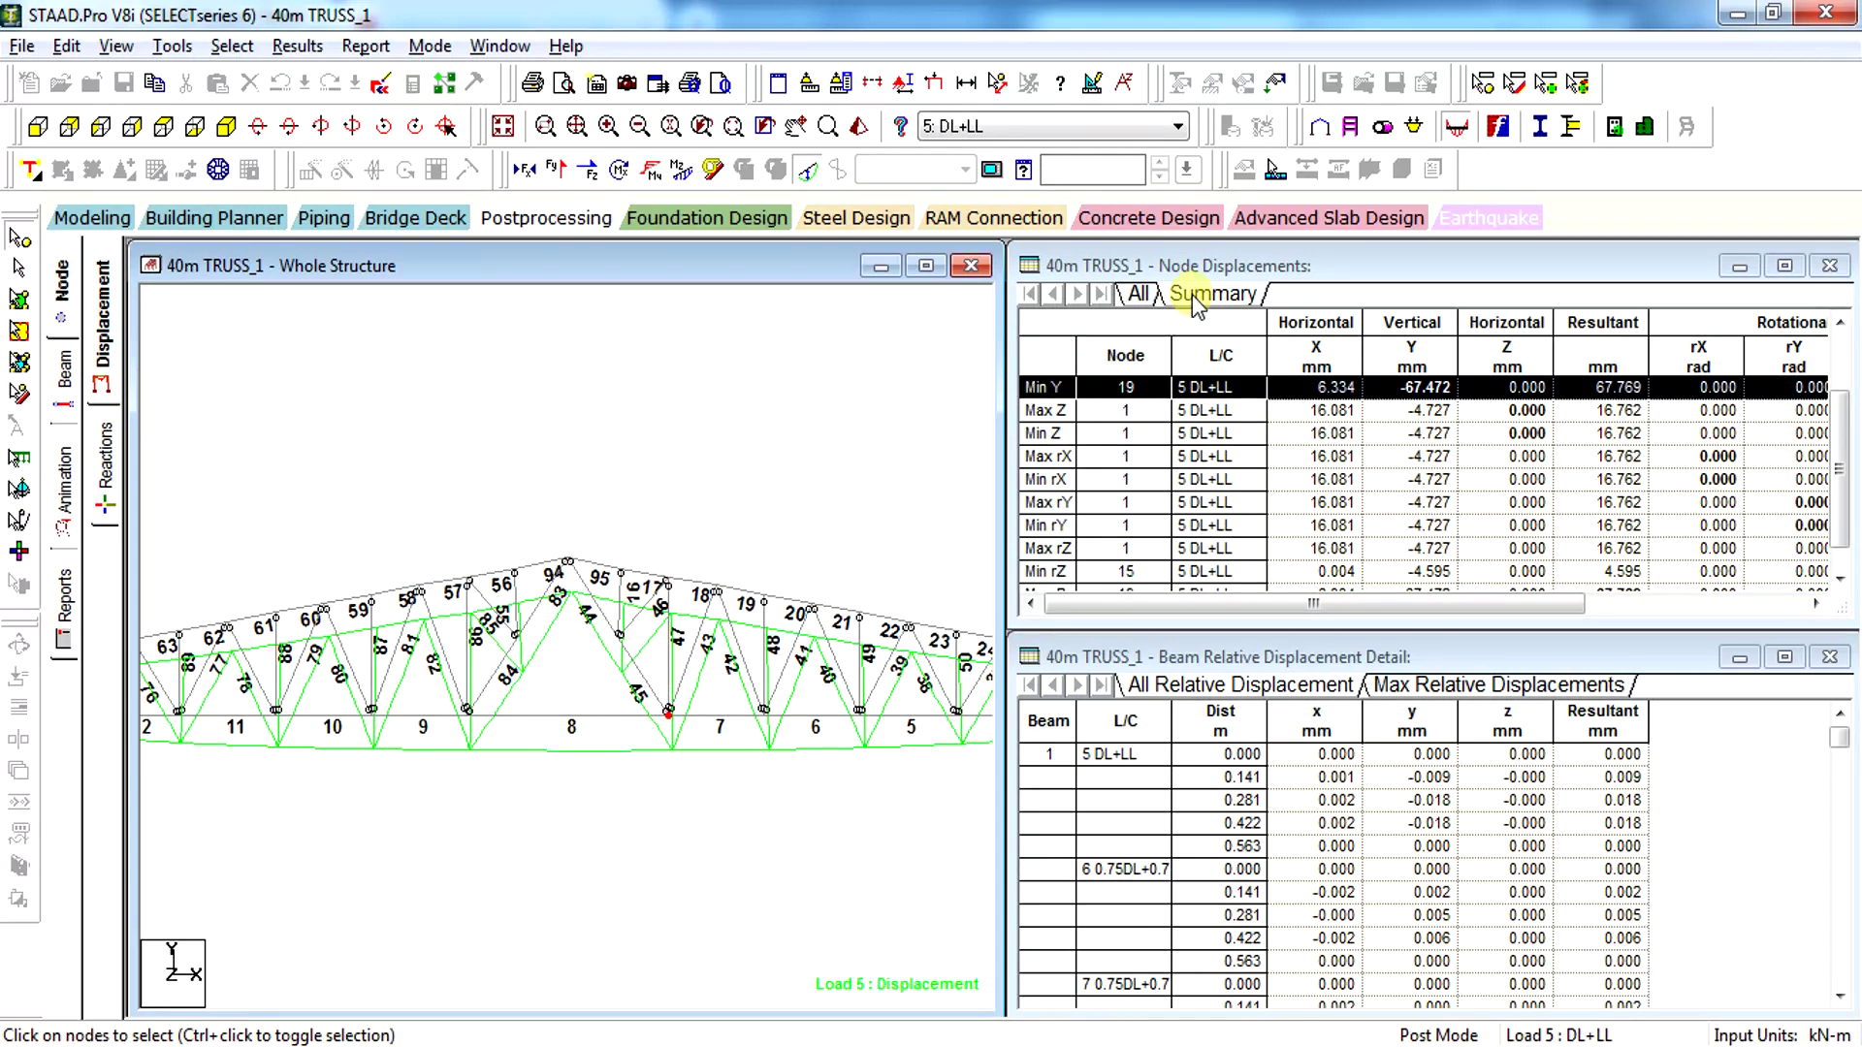
List all node displacements and look up node 8's DL+LL deflection of about 67 mm
{"action": "left_click", "coordinate": [1137, 293]}
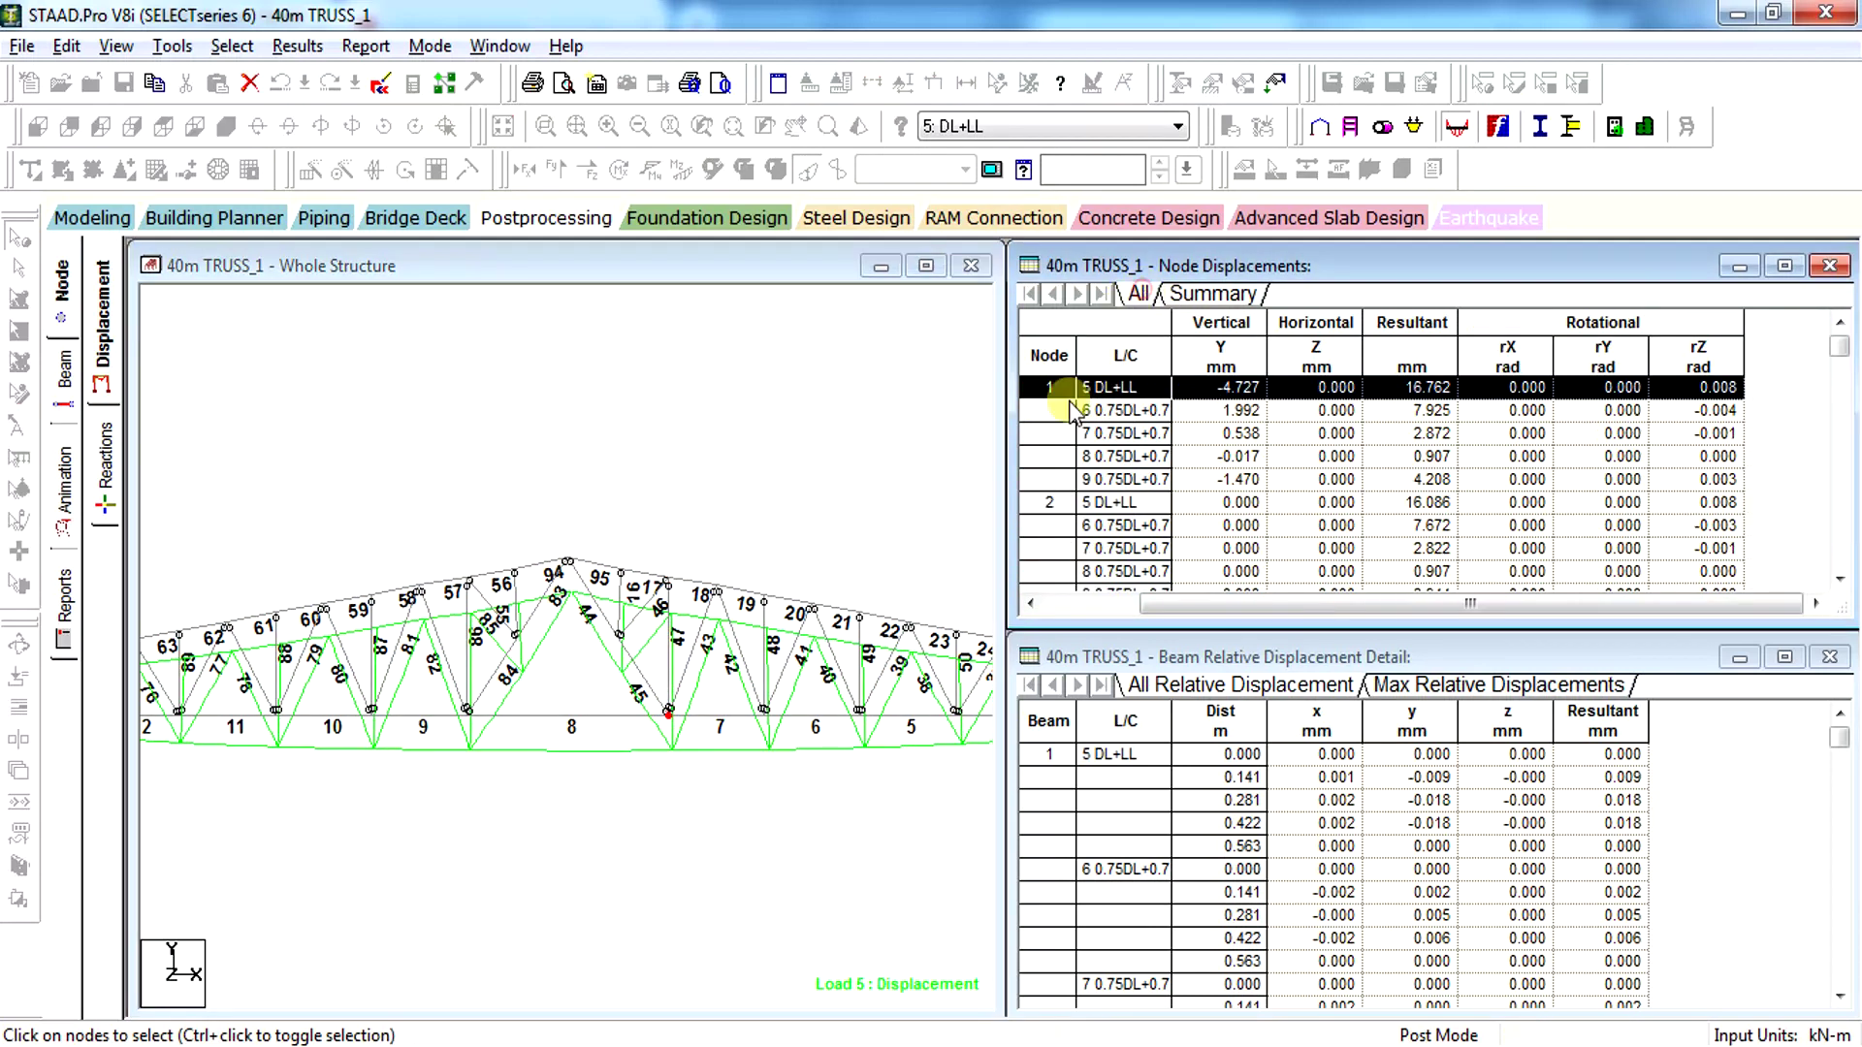
{"action": "left_click", "coordinate": [667, 714]}
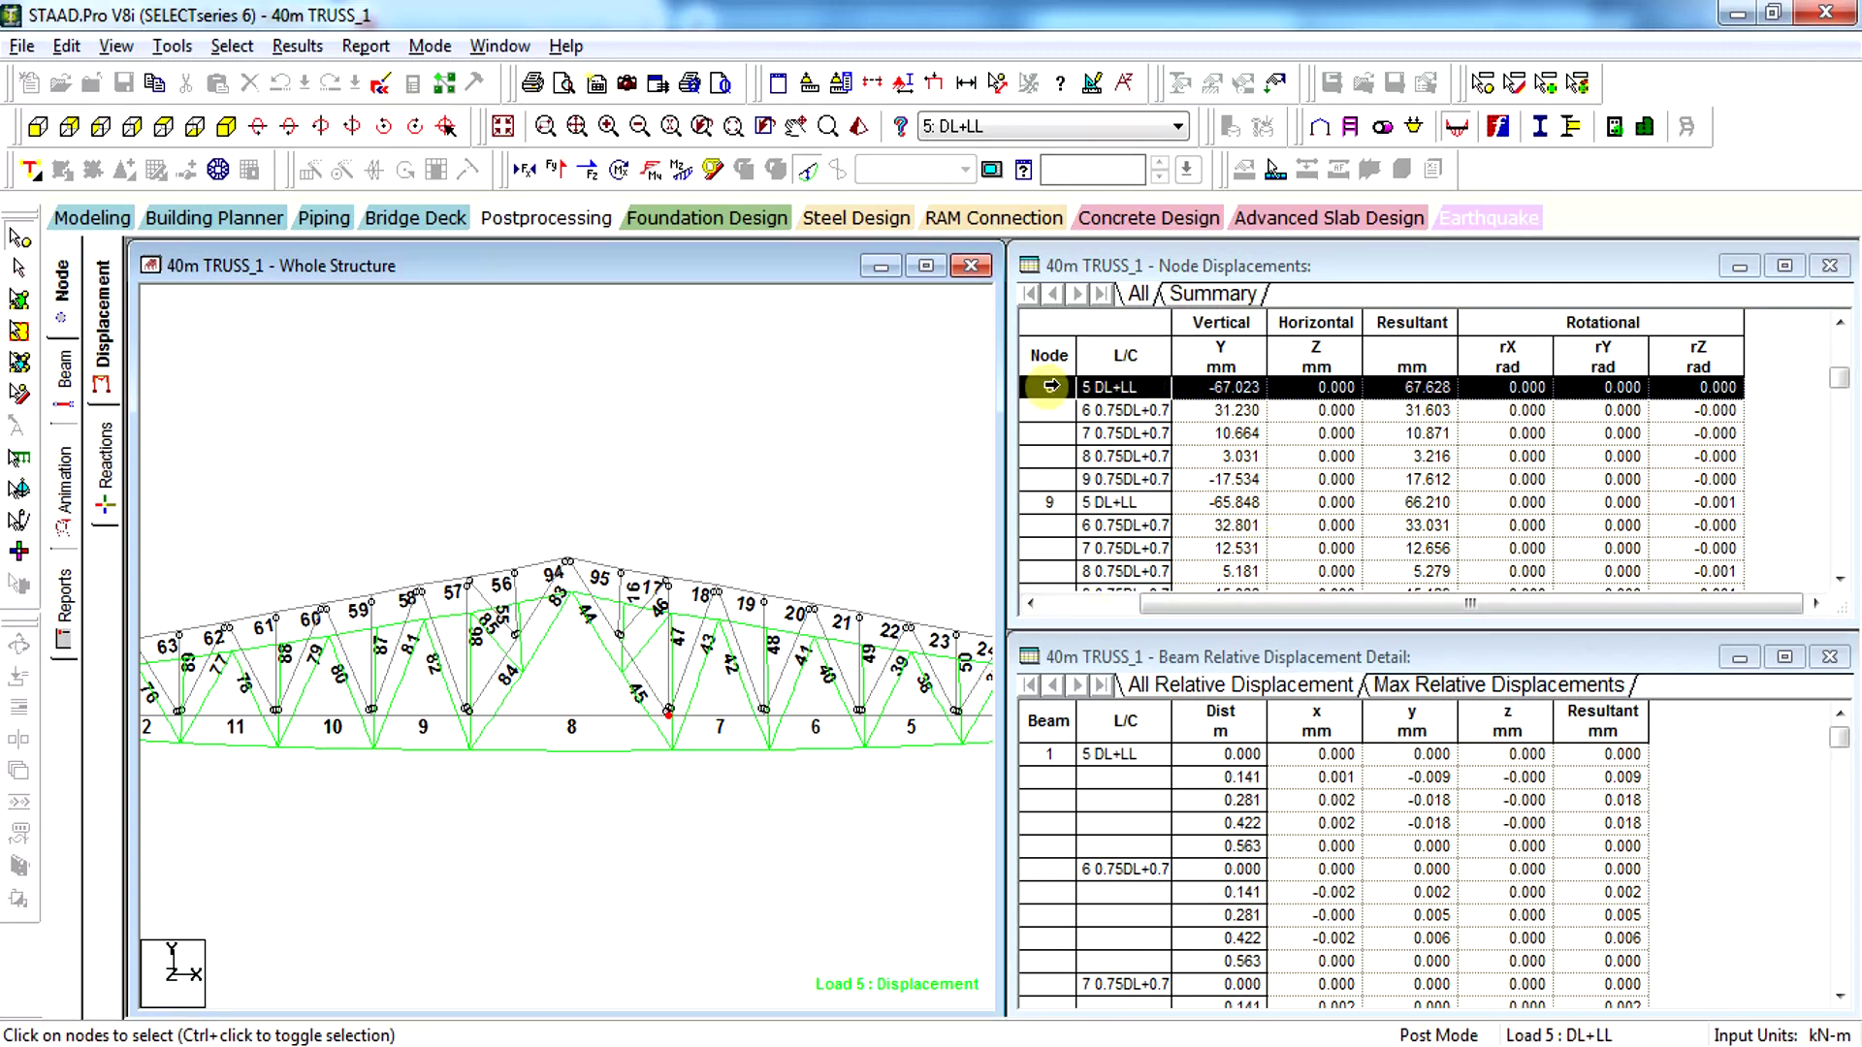
{"action": "left_click", "coordinate": [1047, 386]}
{"action": "scroll", "coordinate": [1057, 461], "scroll_direction": "up", "scroll_amount": 1}
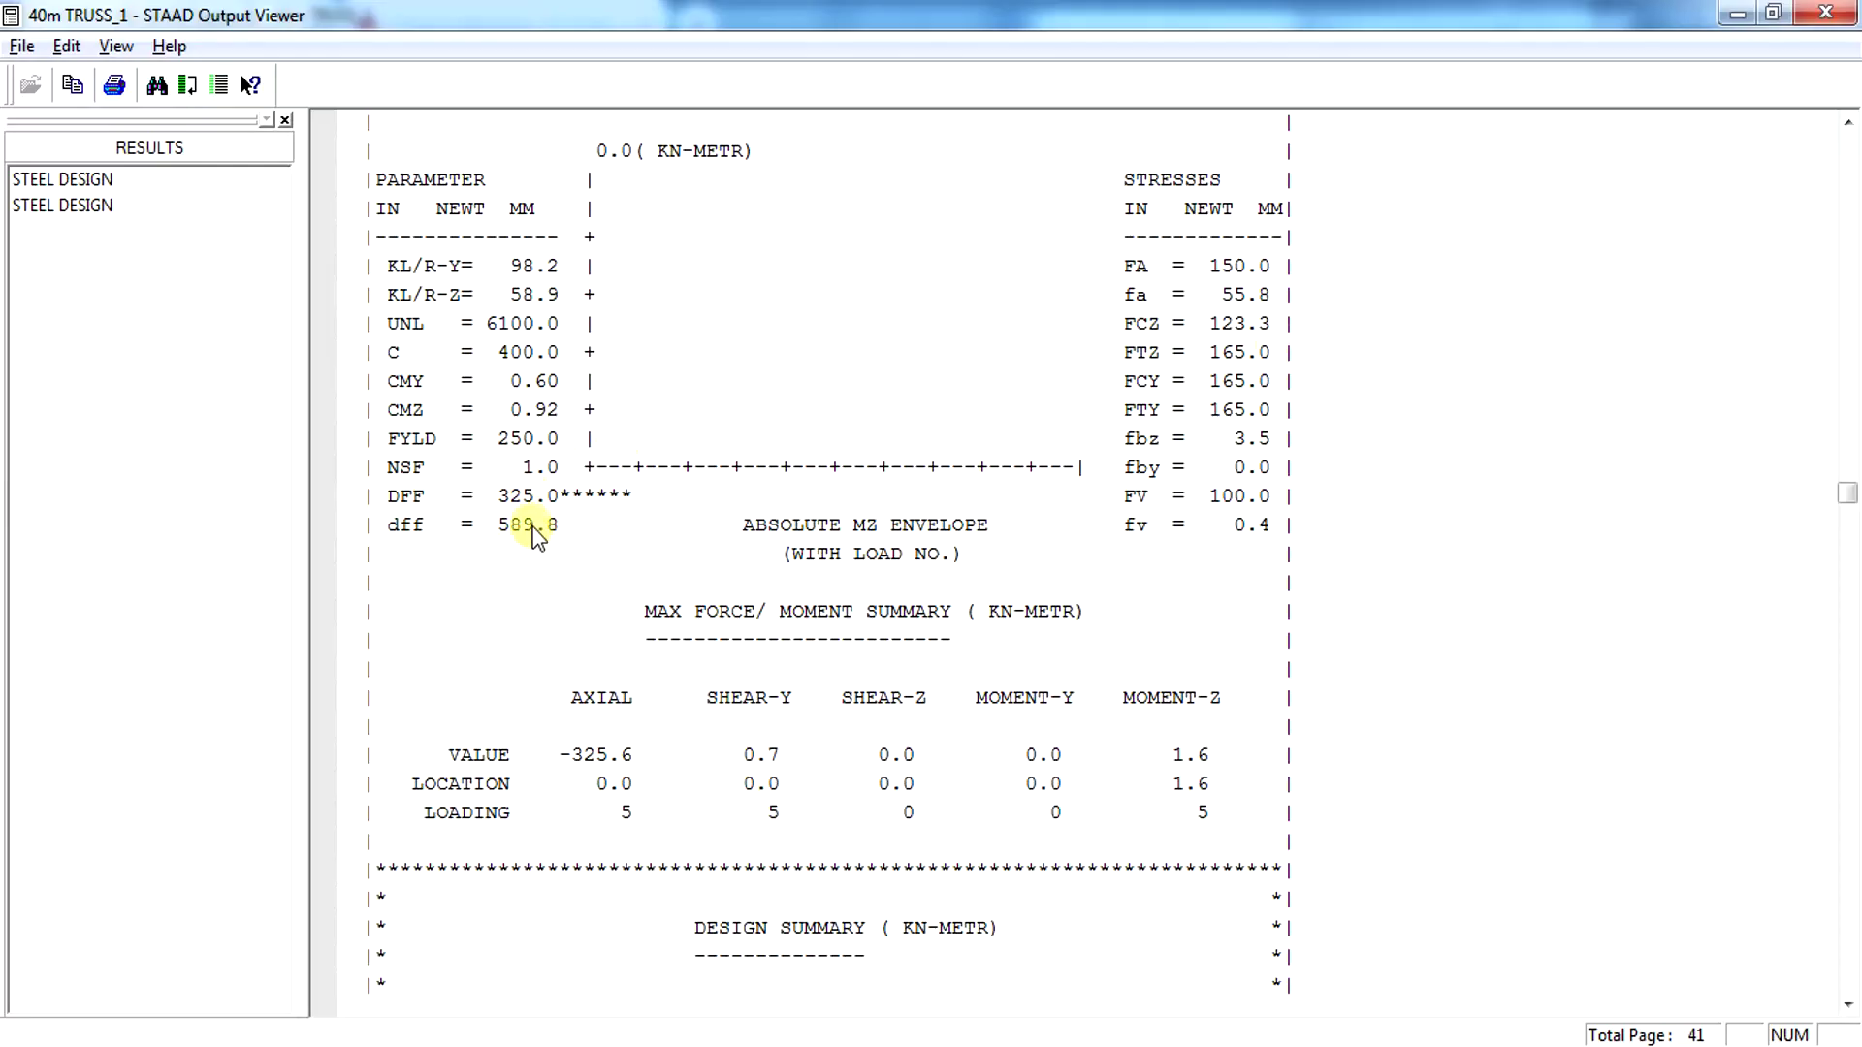
Read the Design Summary's deflection PASS, ratio 0.551 under load 5, then close the report
{"action": "key", "text": "alt+Tab"}
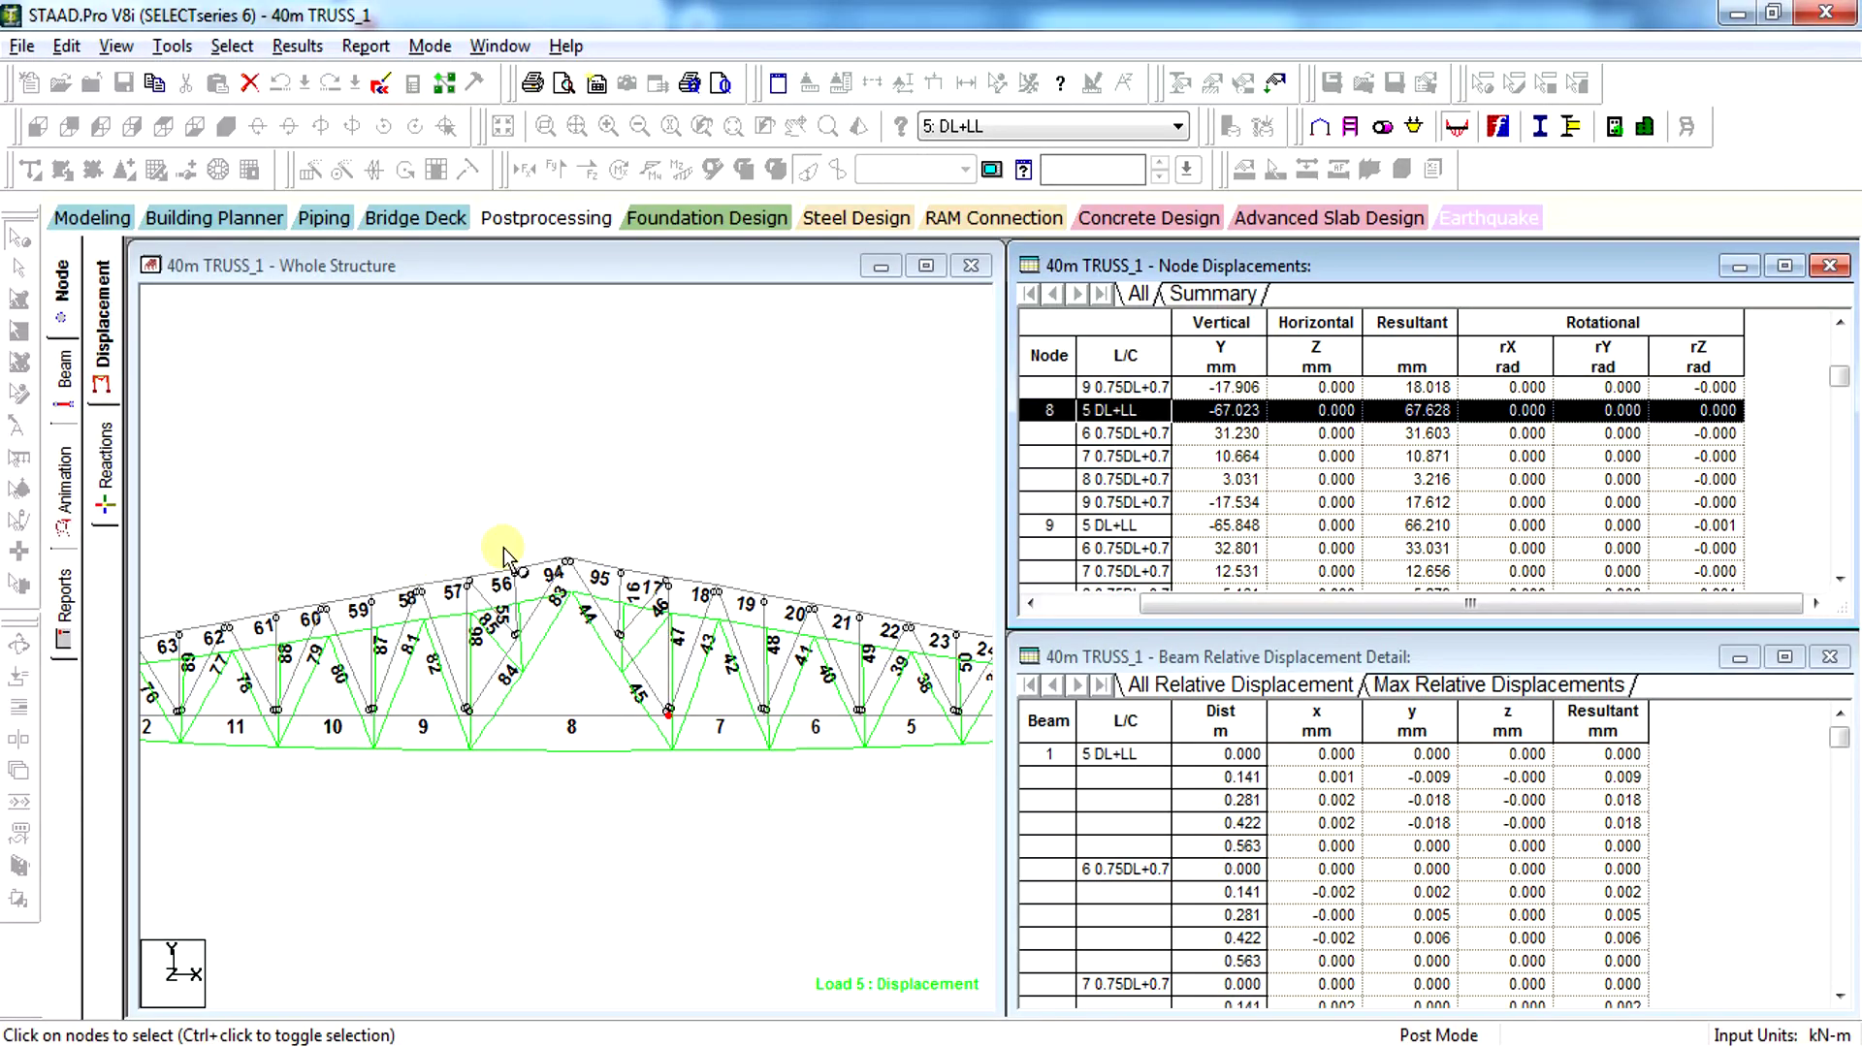
{"action": "left_click", "coordinate": [500, 544]}
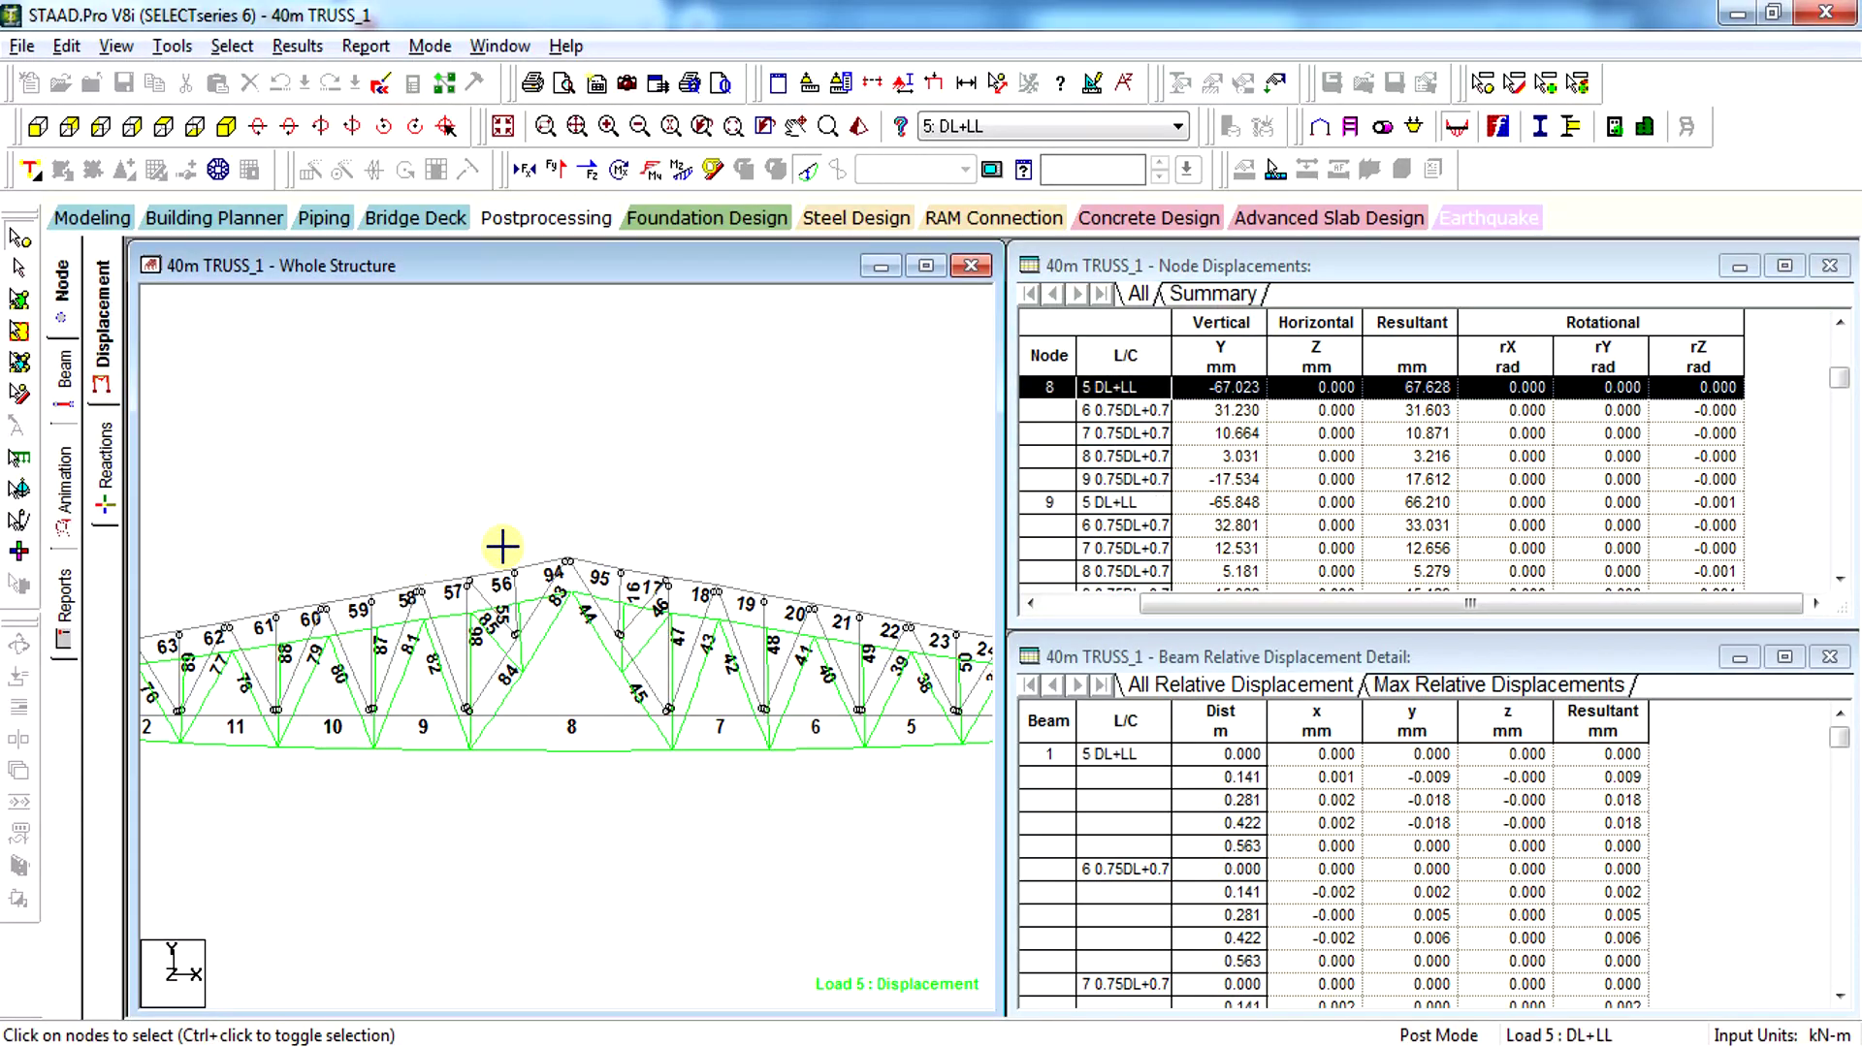
{"action": "key", "text": "alt+Tab"}
{"action": "scroll", "coordinate": [849, 711], "scroll_direction": "down", "scroll_amount": 1}
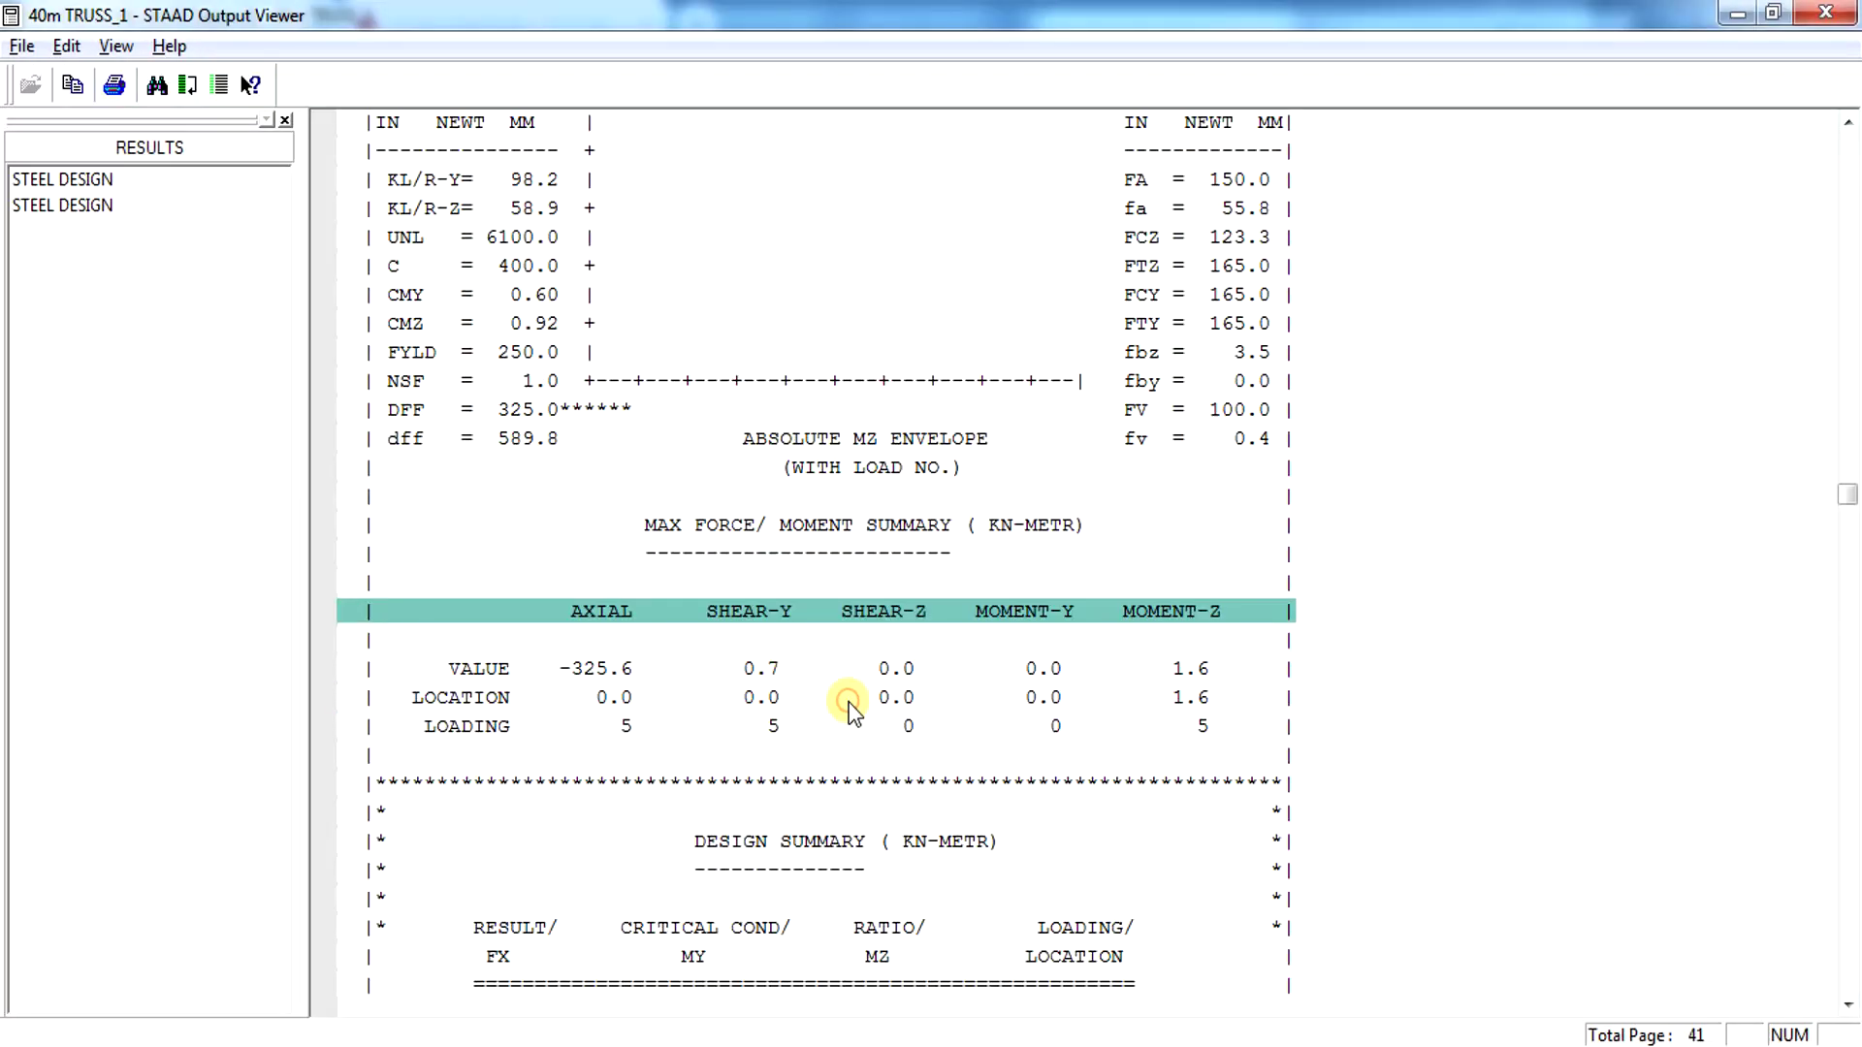
{"action": "scroll", "coordinate": [849, 704], "scroll_direction": "down", "scroll_amount": 3}
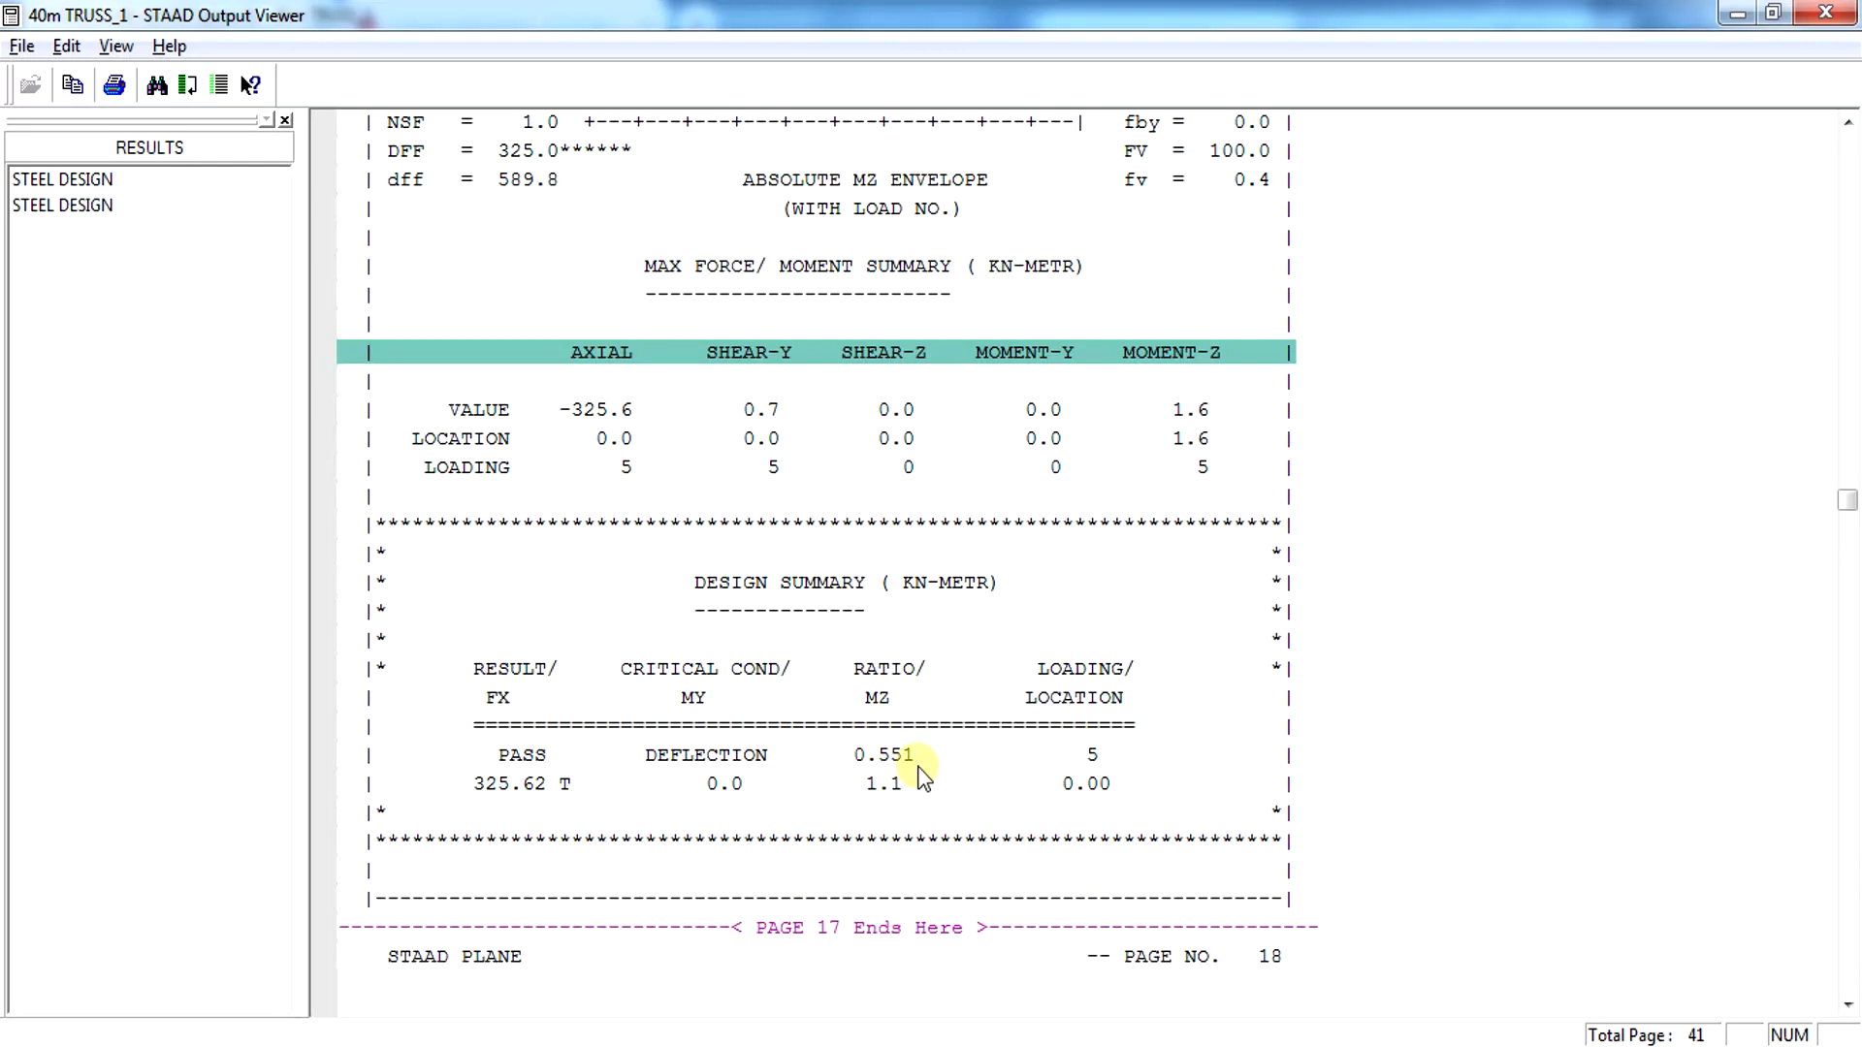
{"action": "scroll", "coordinate": [919, 774], "scroll_direction": "down", "scroll_amount": 3}
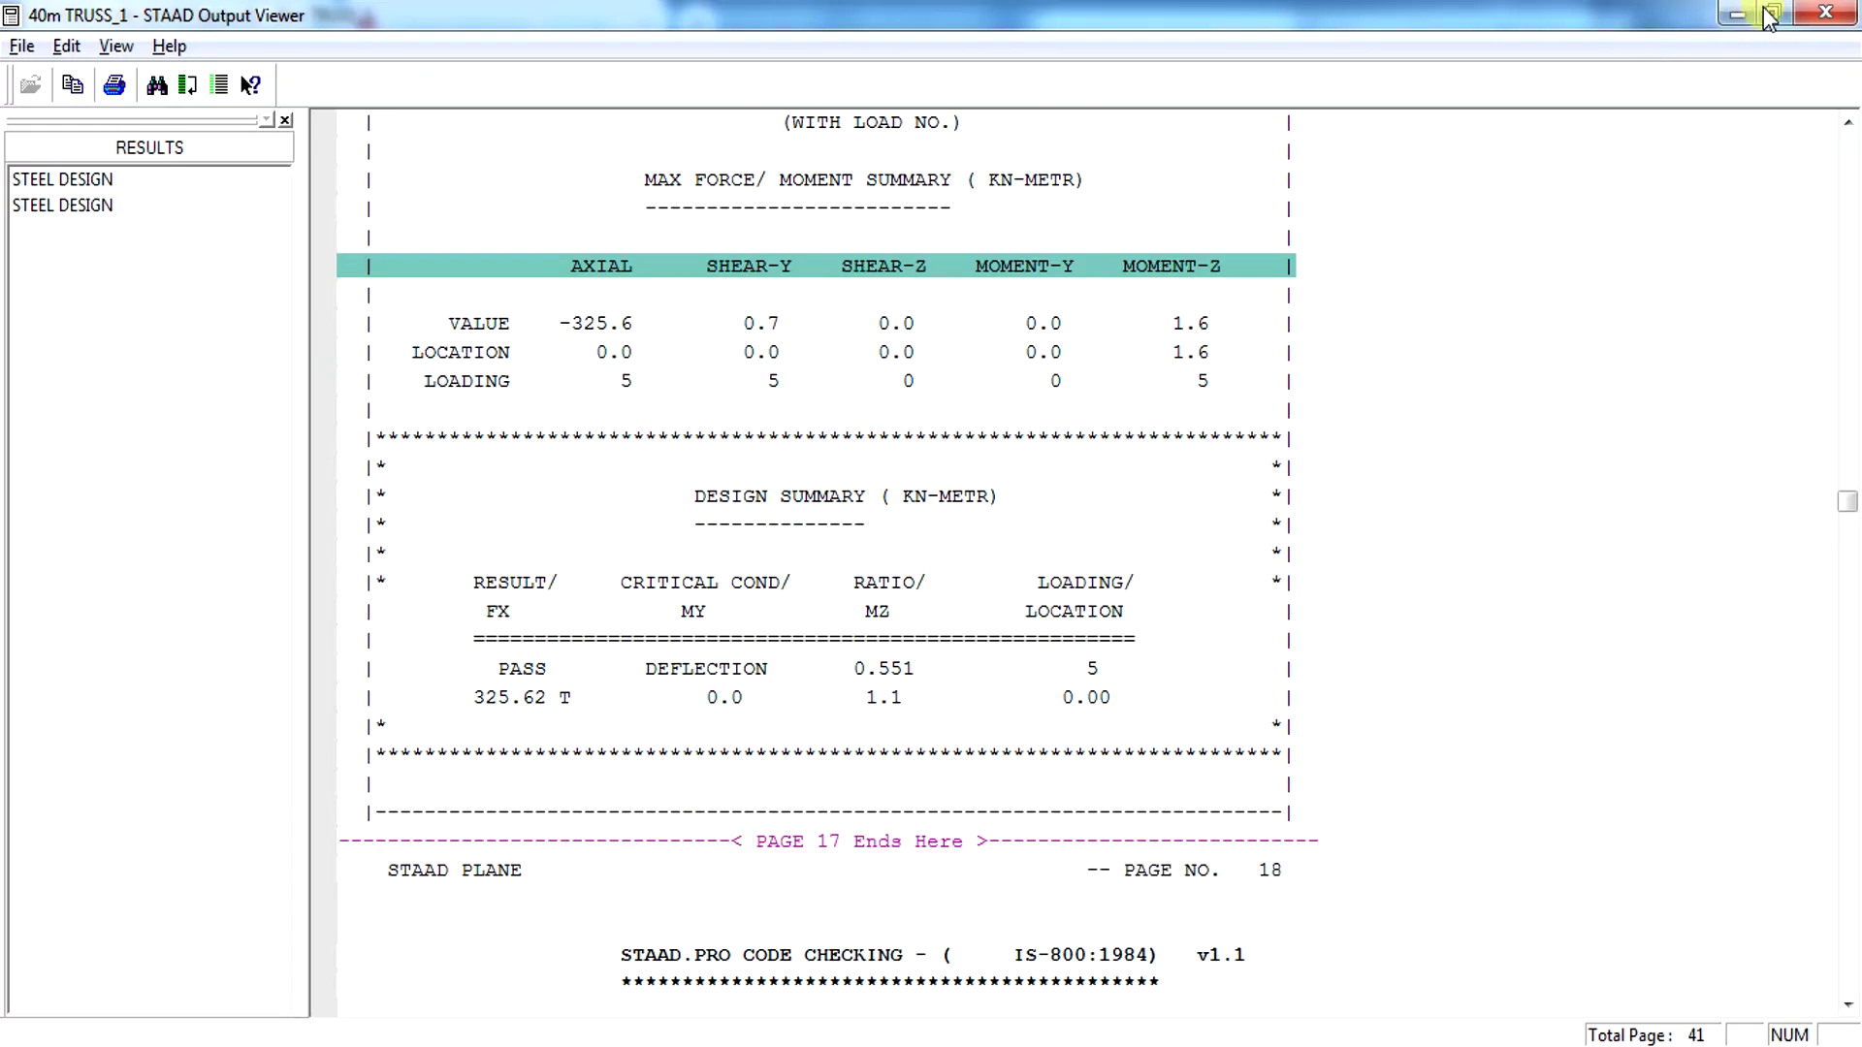
{"action": "left_click", "coordinate": [1825, 11]}
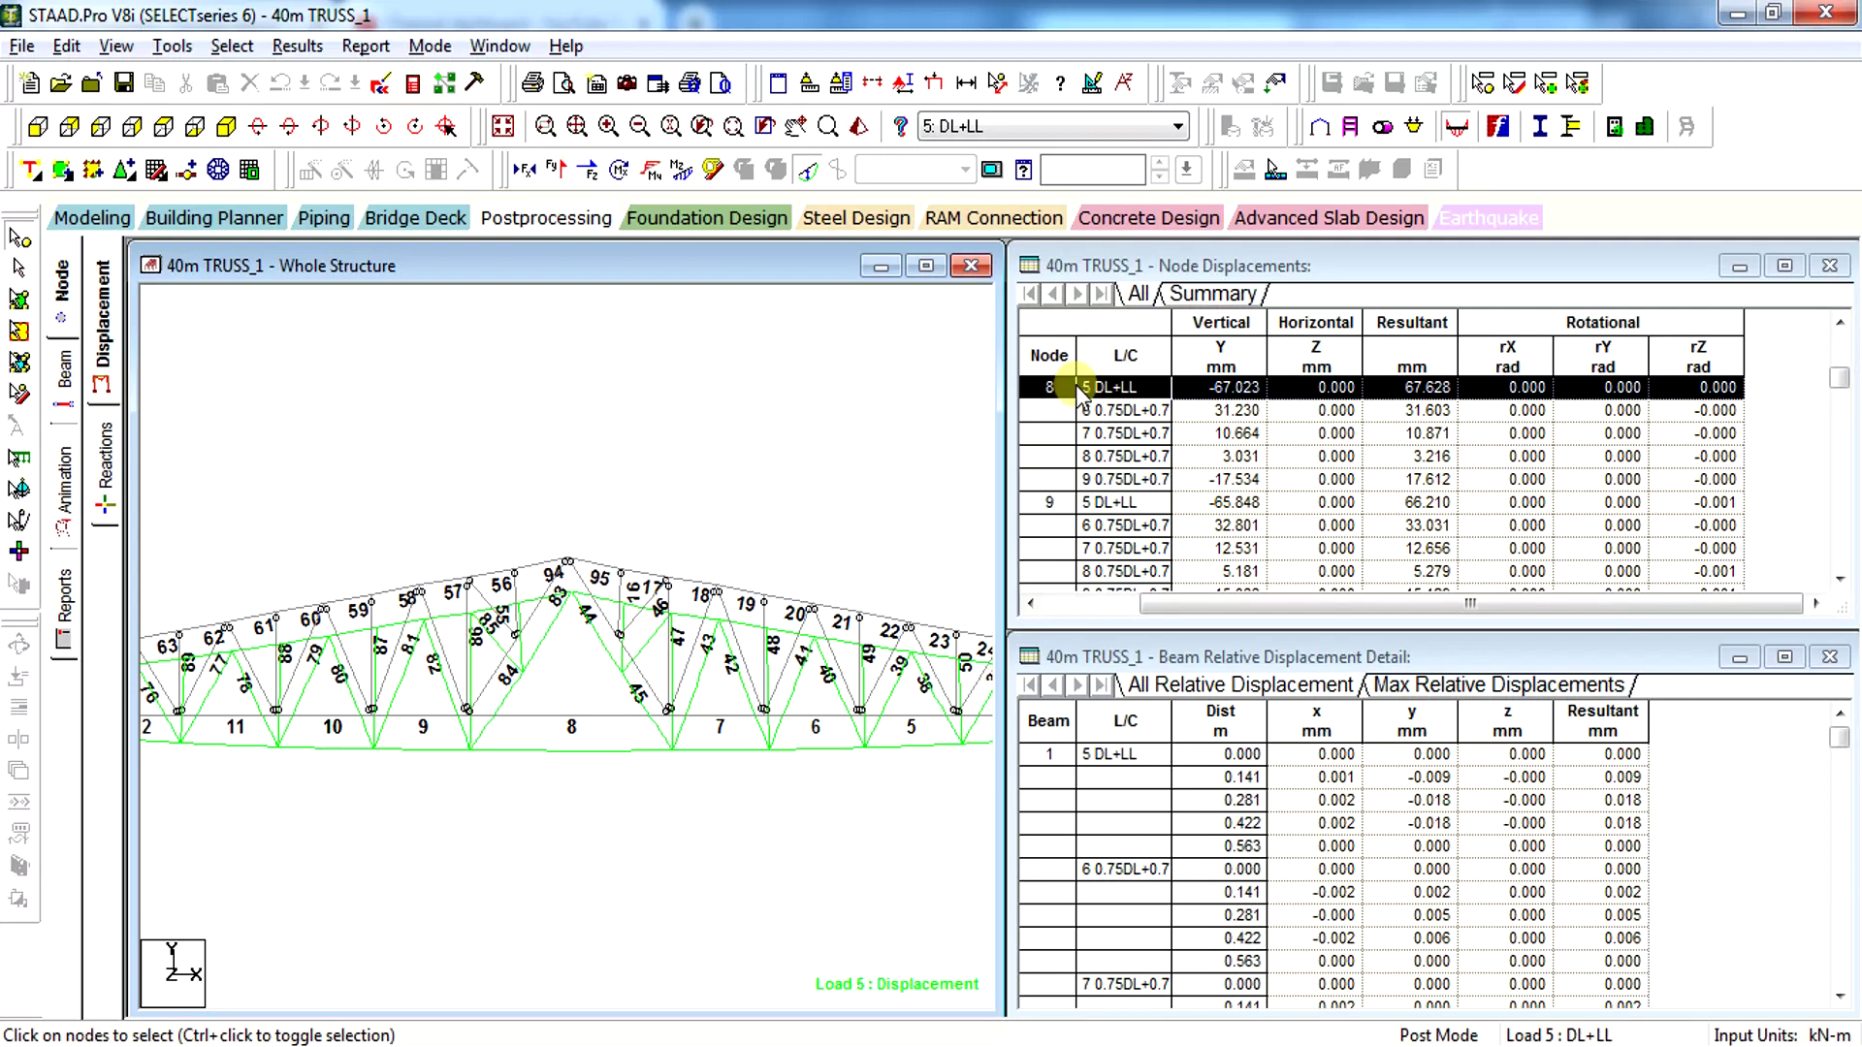
Show PARAMETER 2's IS800 steel design entries: CODE INDIAN, DJ1 16, DJ2 2, DFF 325, TRACK 2
{"action": "left_click", "coordinate": [92, 217]}
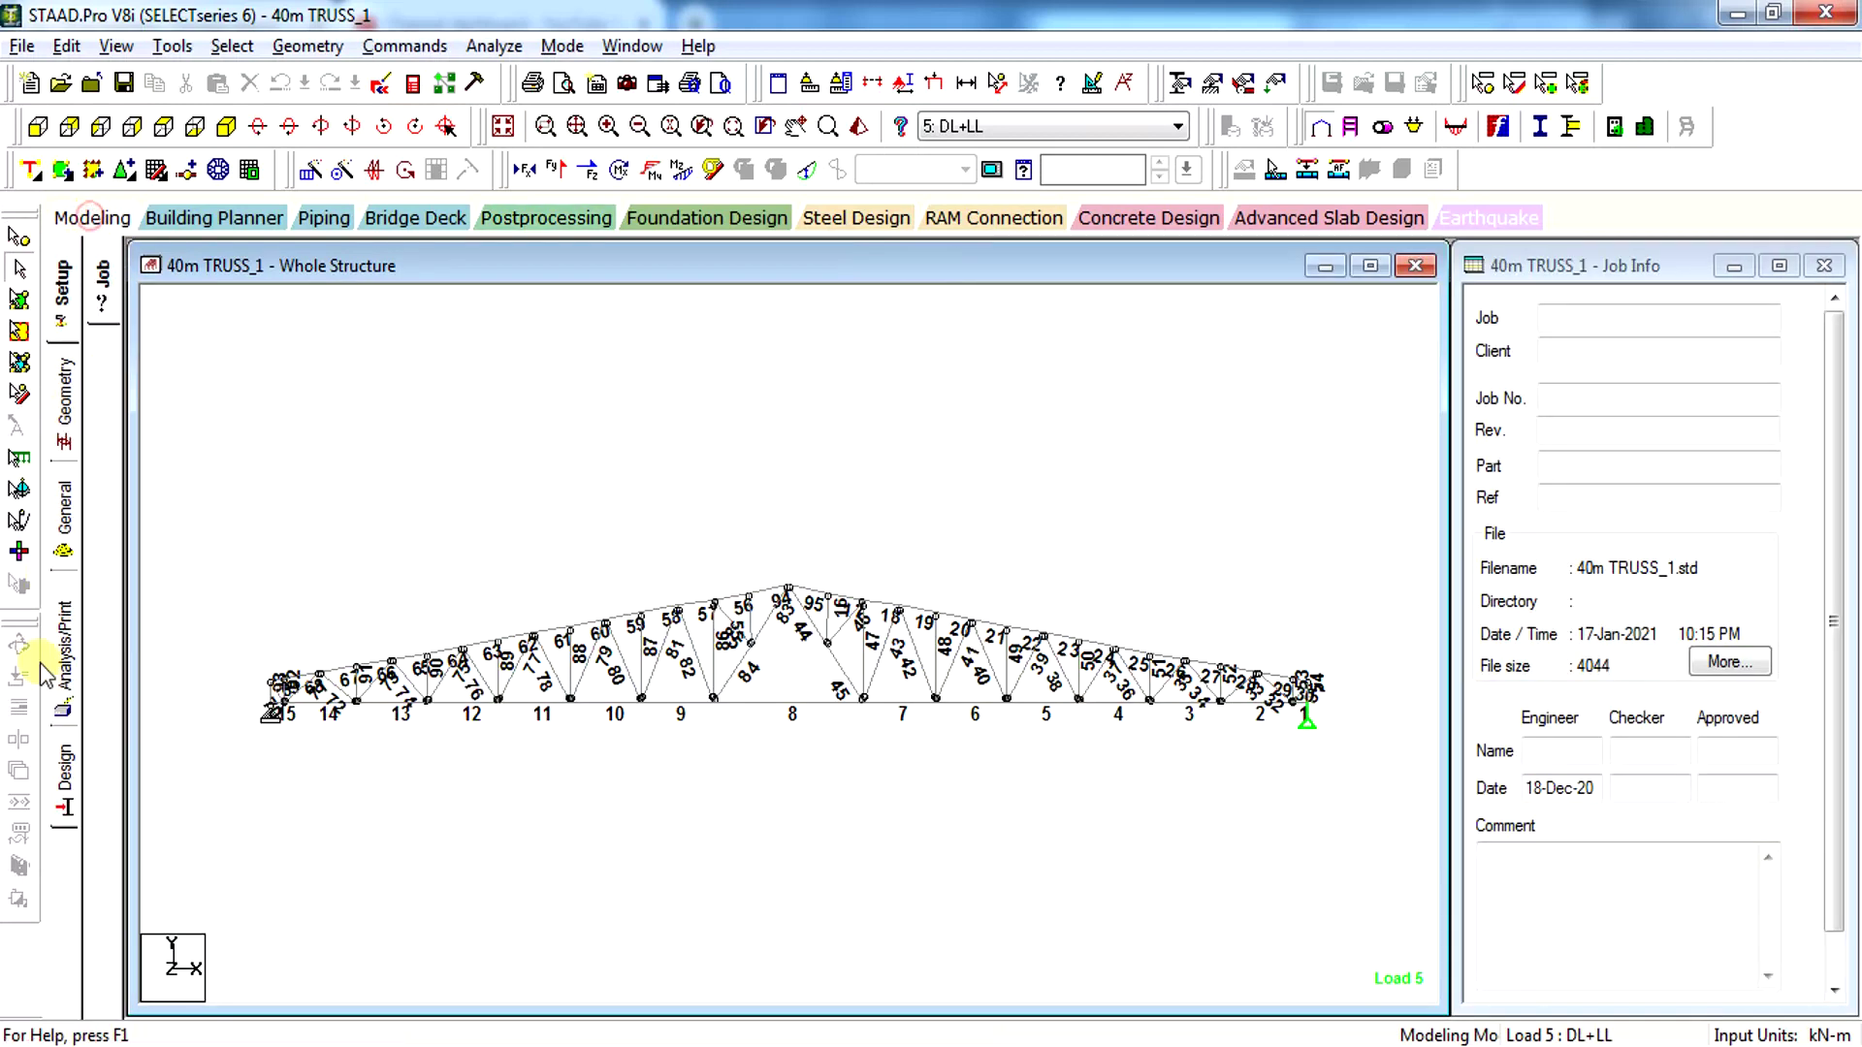
{"action": "left_click", "coordinate": [63, 770]}
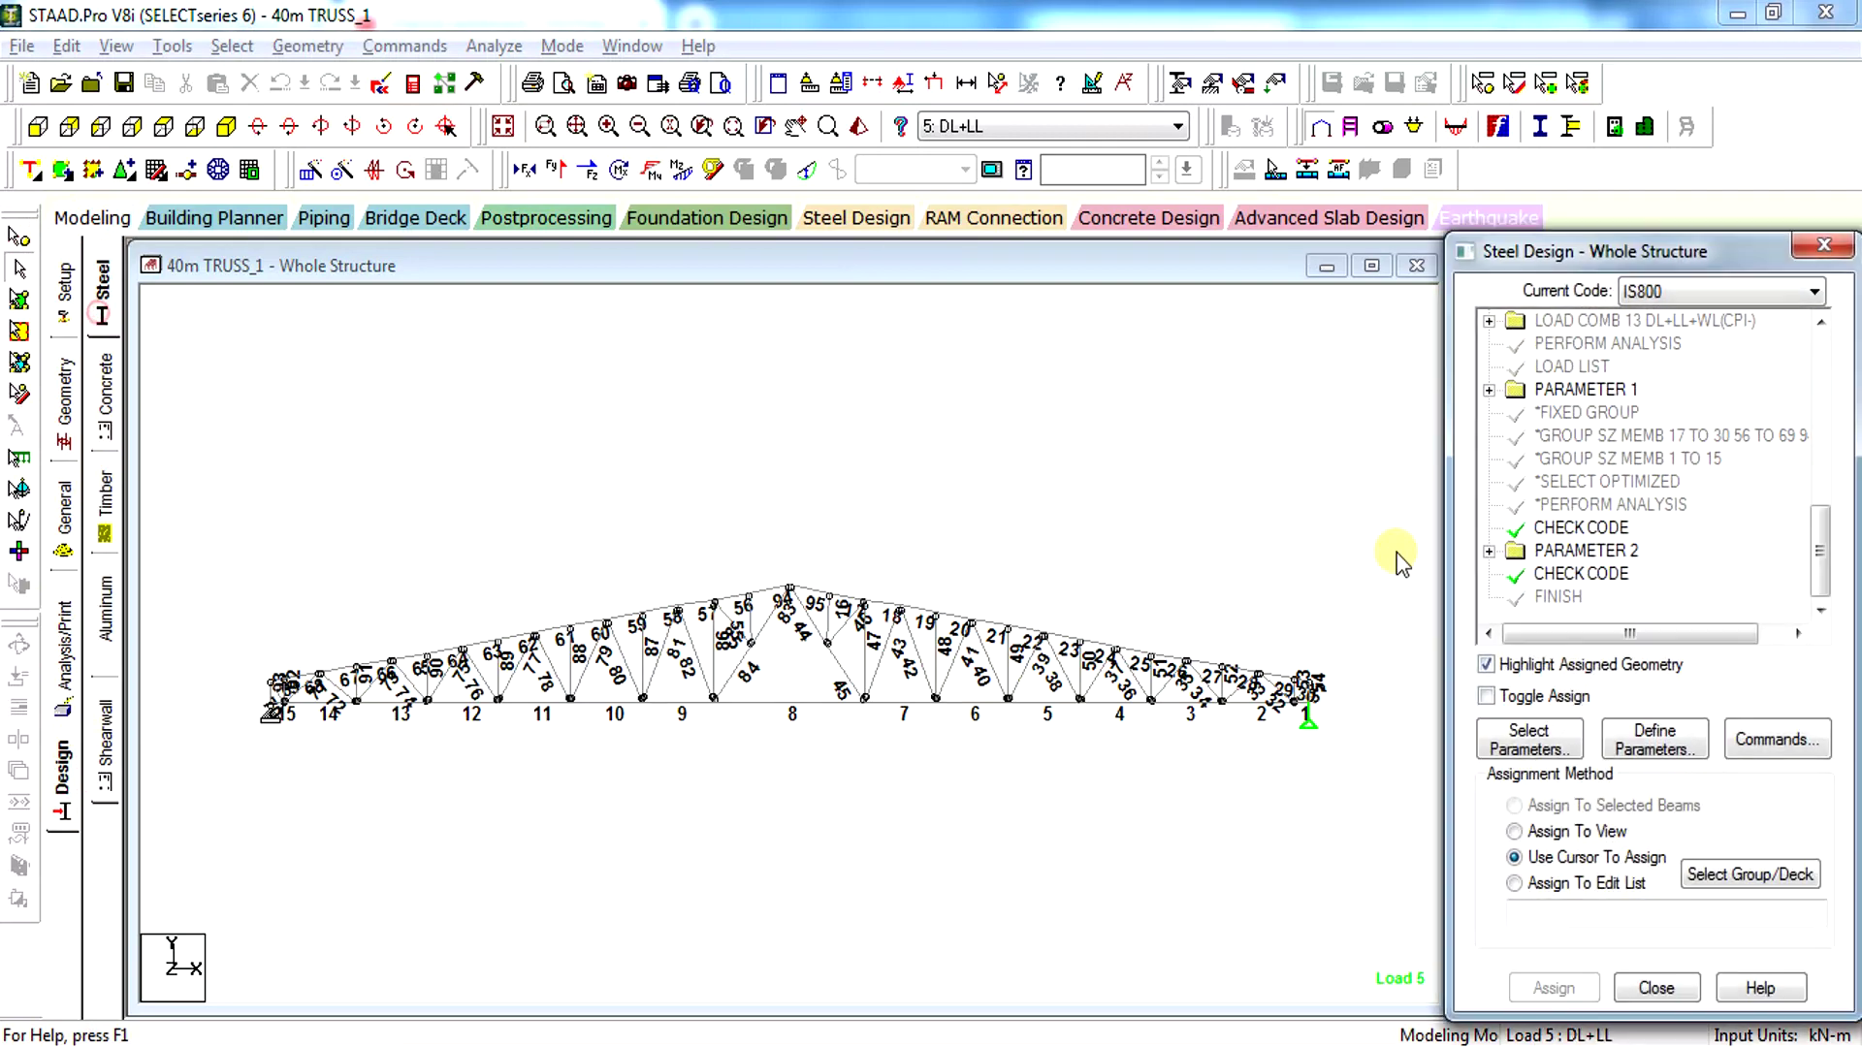
{"action": "left_click", "coordinate": [1488, 550]}
{"action": "scroll", "coordinate": [1498, 581], "scroll_direction": "down", "scroll_amount": 2}
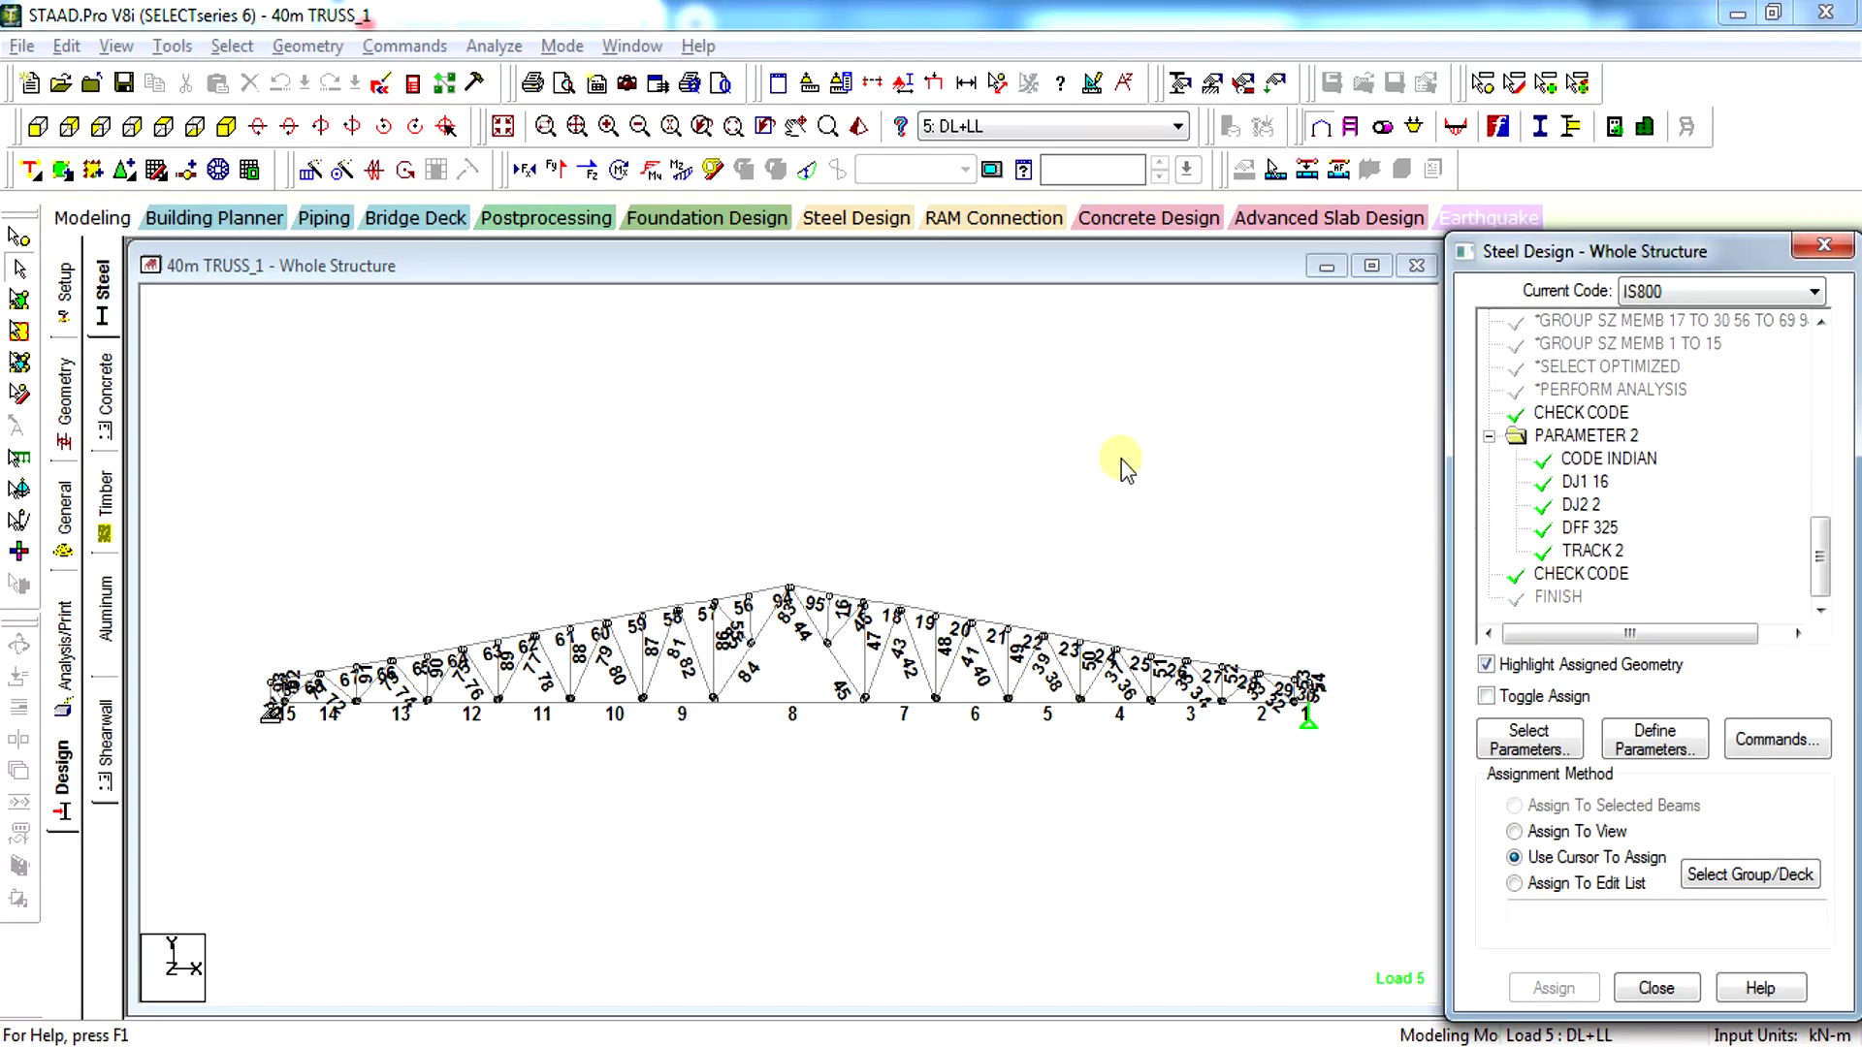